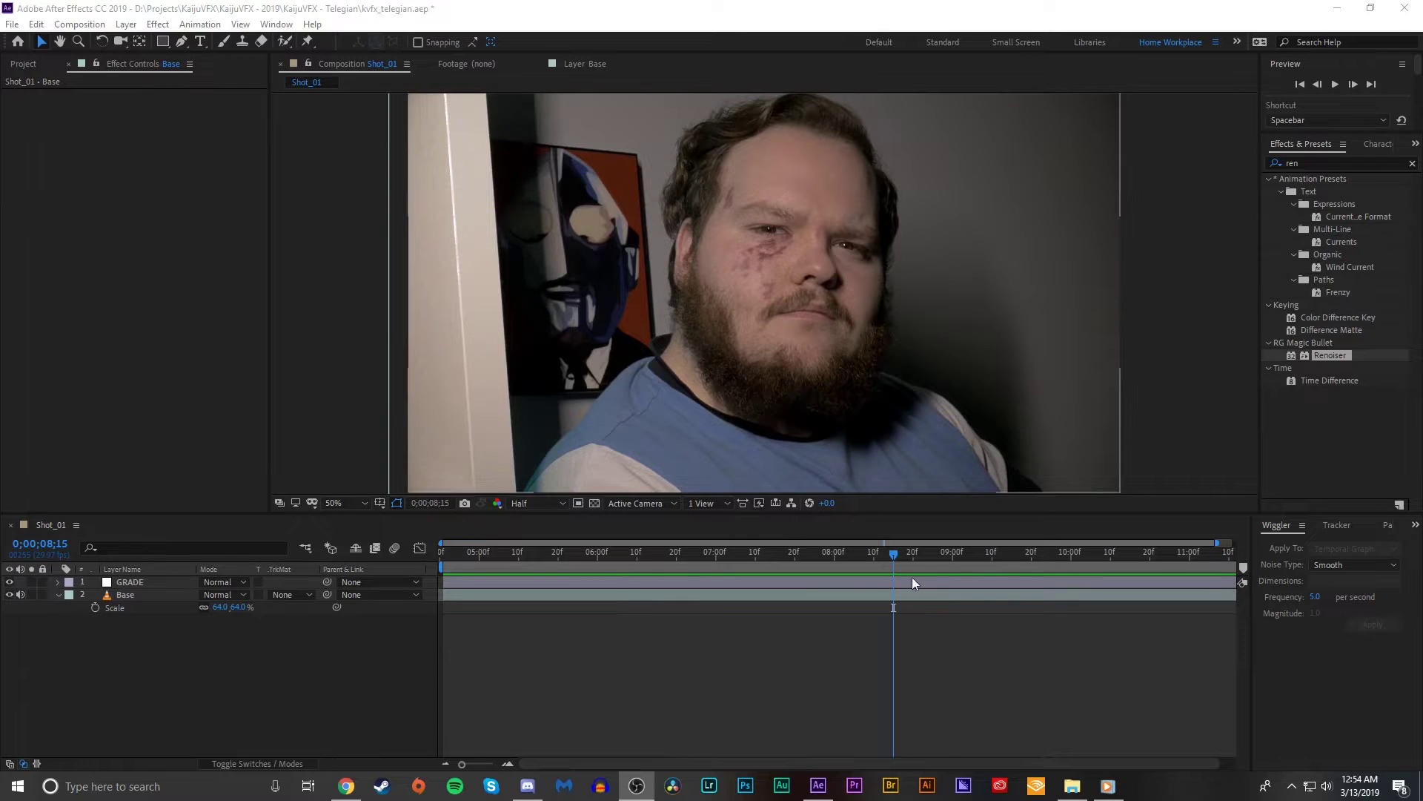
- Play and scrub through the Shot_01 footage, examining the camera movement and the man's face up close
left_click(939, 556)
left_click_drag(1217, 544, 1265, 549)
key("space")
left_click_drag(549, 552, 969, 564)
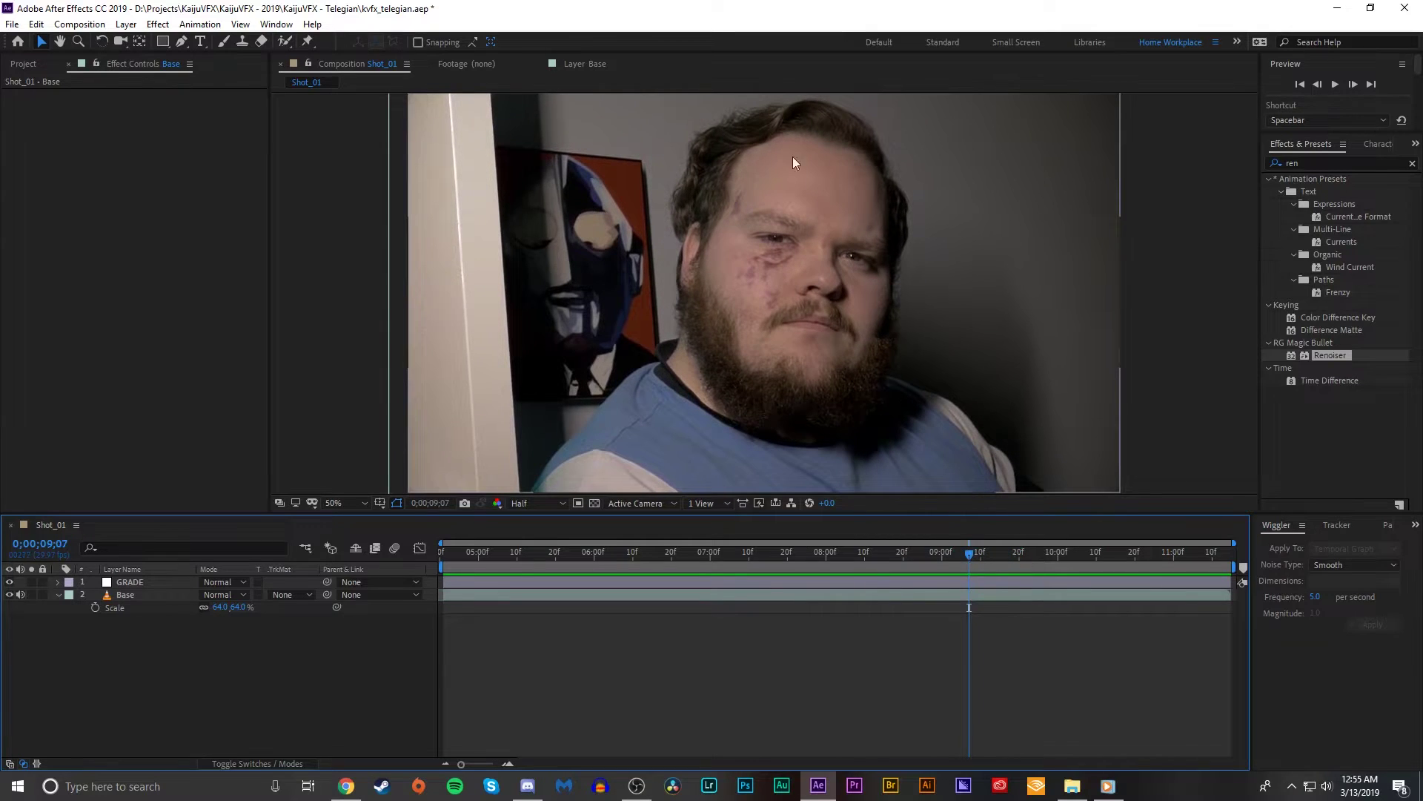
key("period")
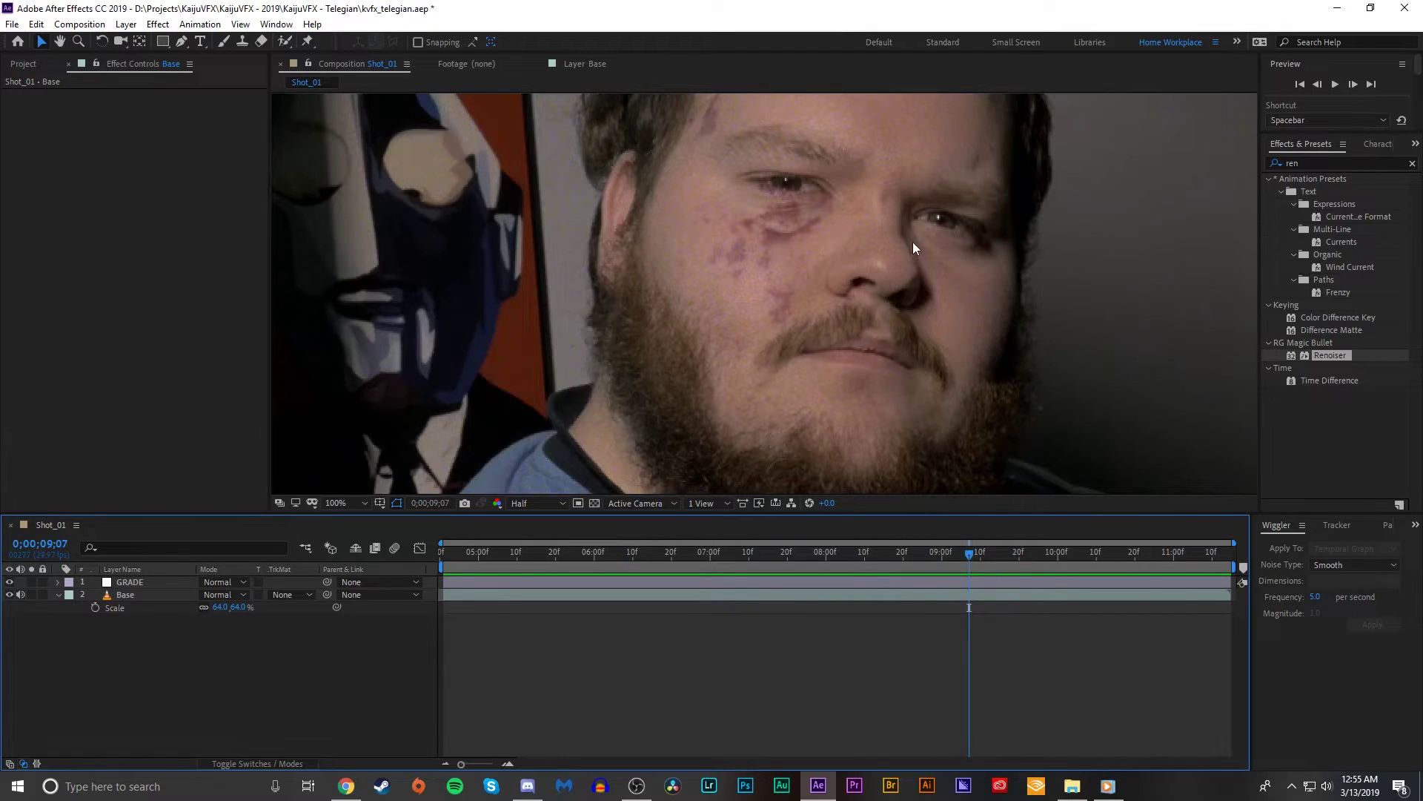
key("comma")
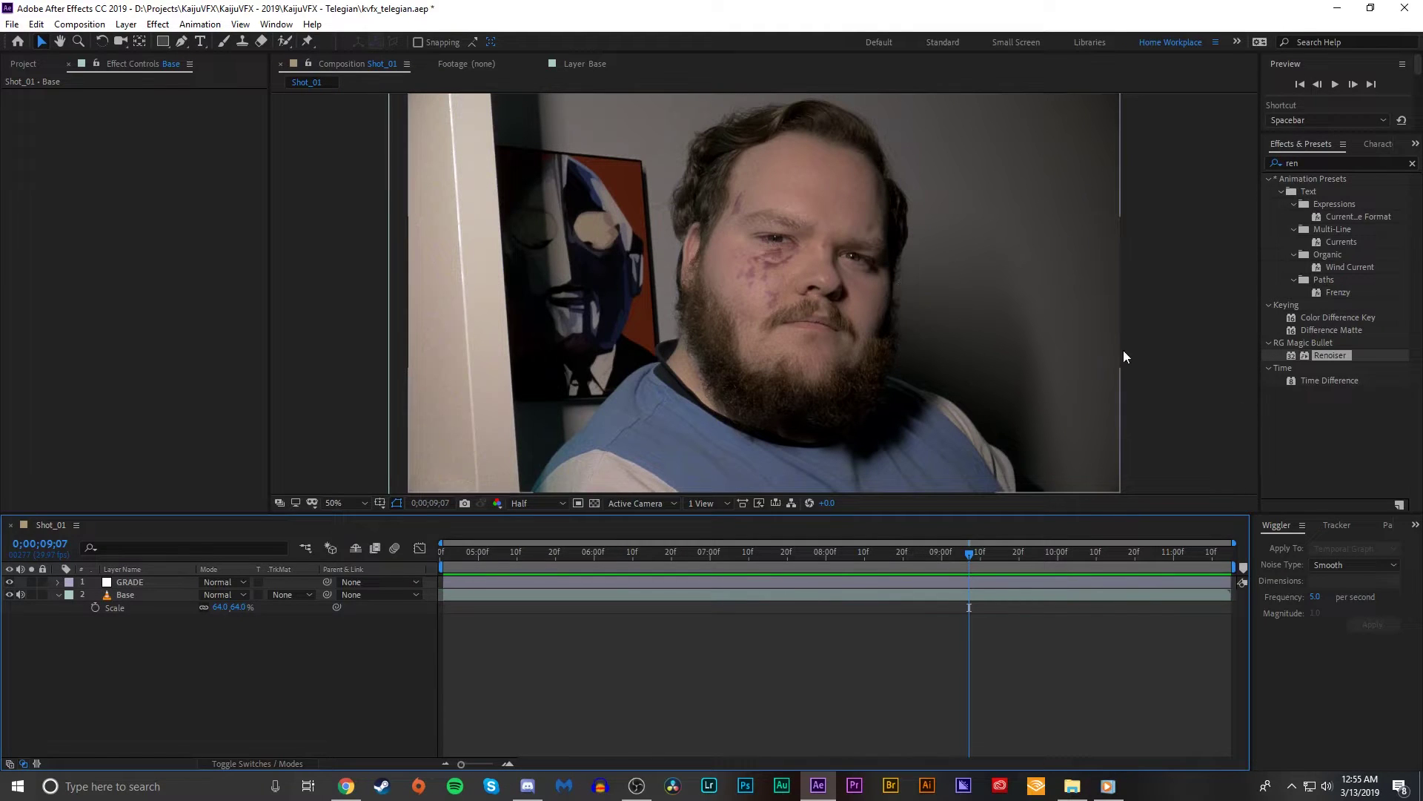
left_click_drag(773, 559, 876, 553)
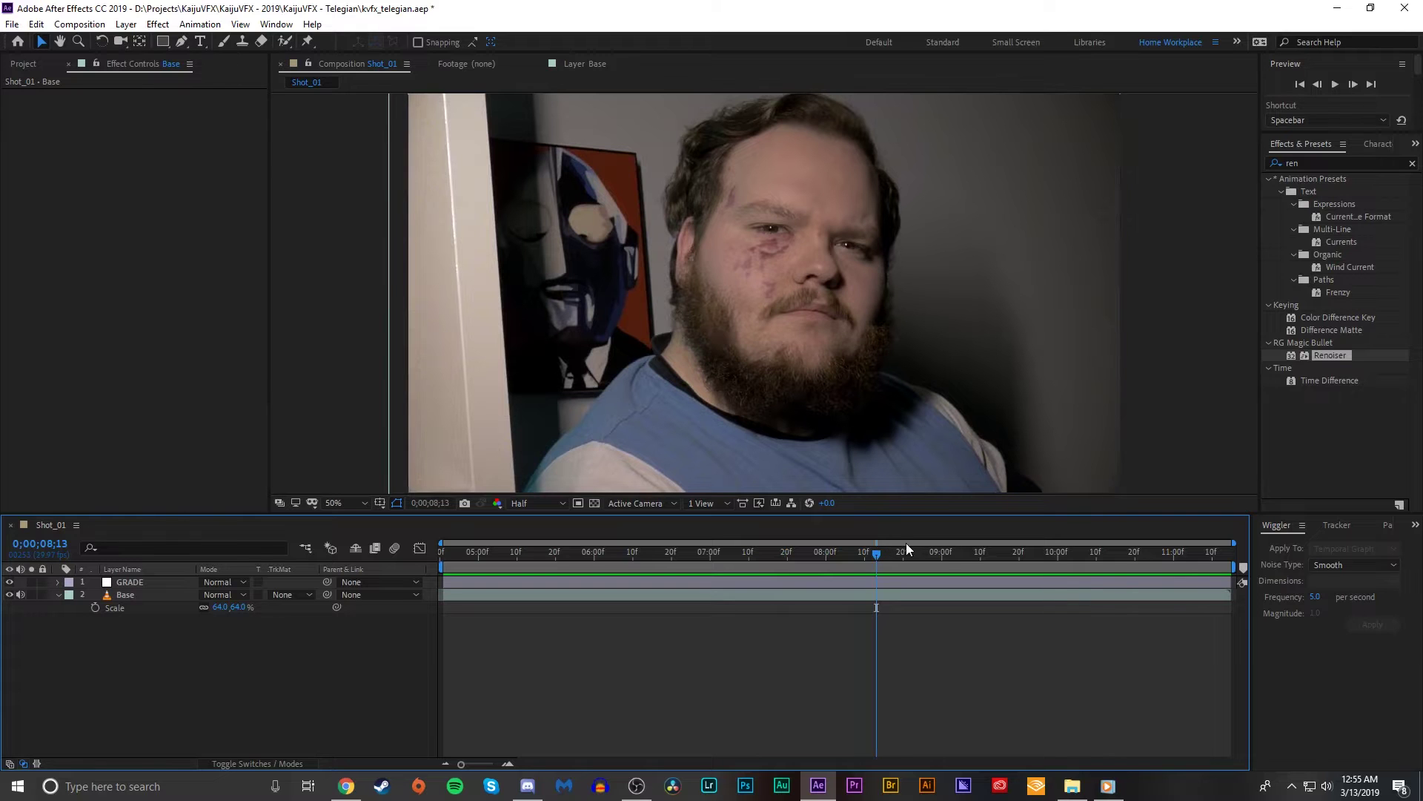
left_click(575, 565)
left_click_drag(544, 564, 1004, 554)
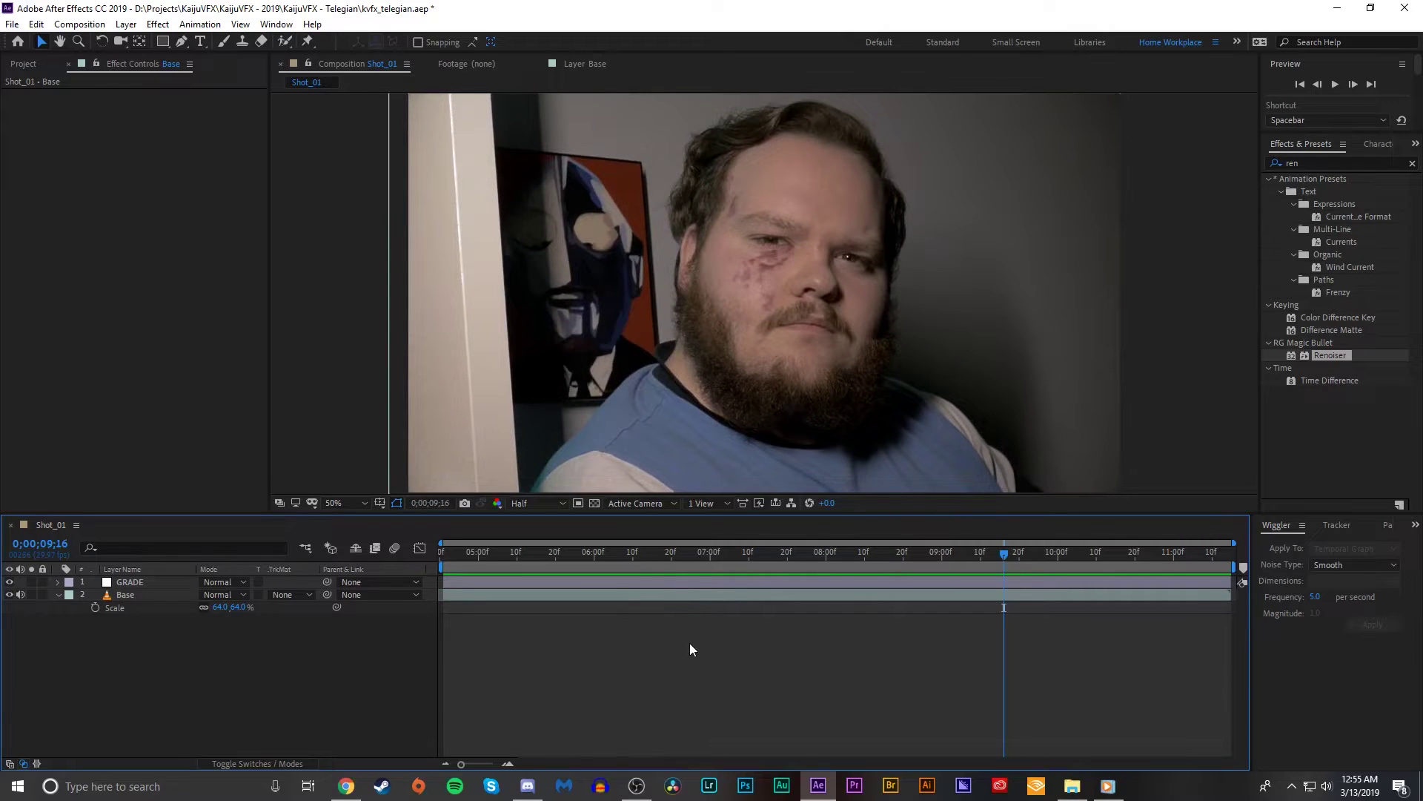
- Add a null object to the composition and rename it "Track Null"
key("ctrl+alt+shift+y")
right_click(163, 583)
left_click(213, 572)
type("Track Null")
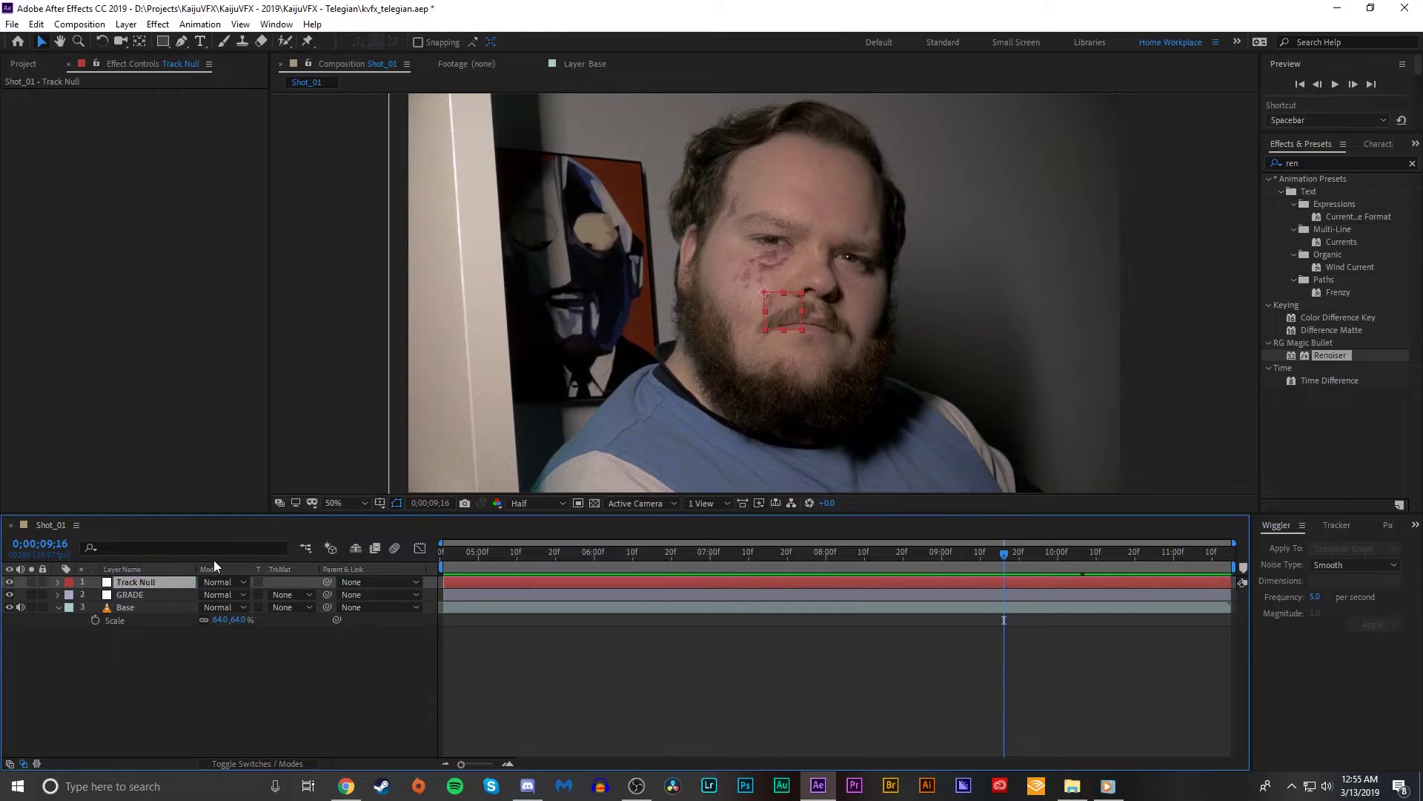
- Start a position motion track on the Base layer
left_click(132, 606)
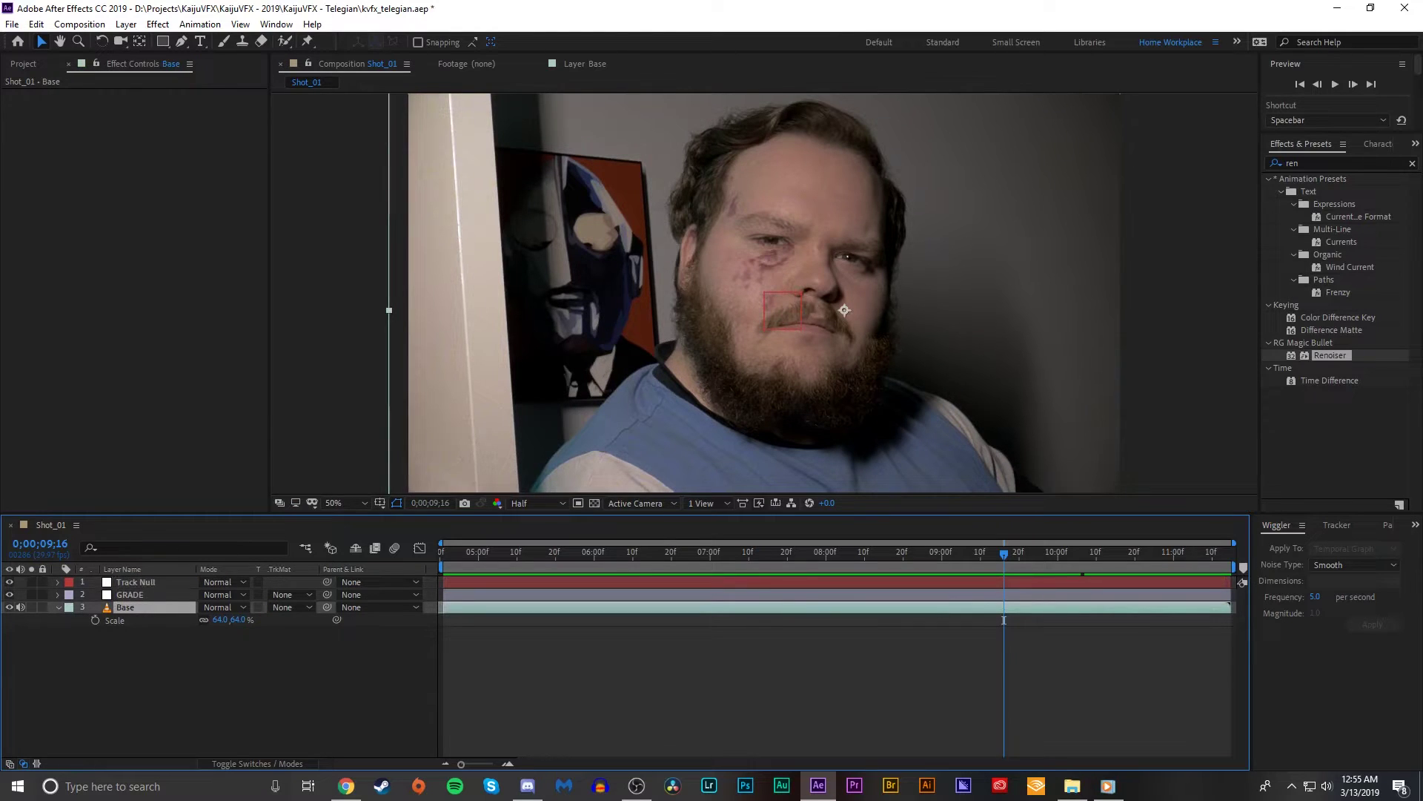
left_click(1337, 526)
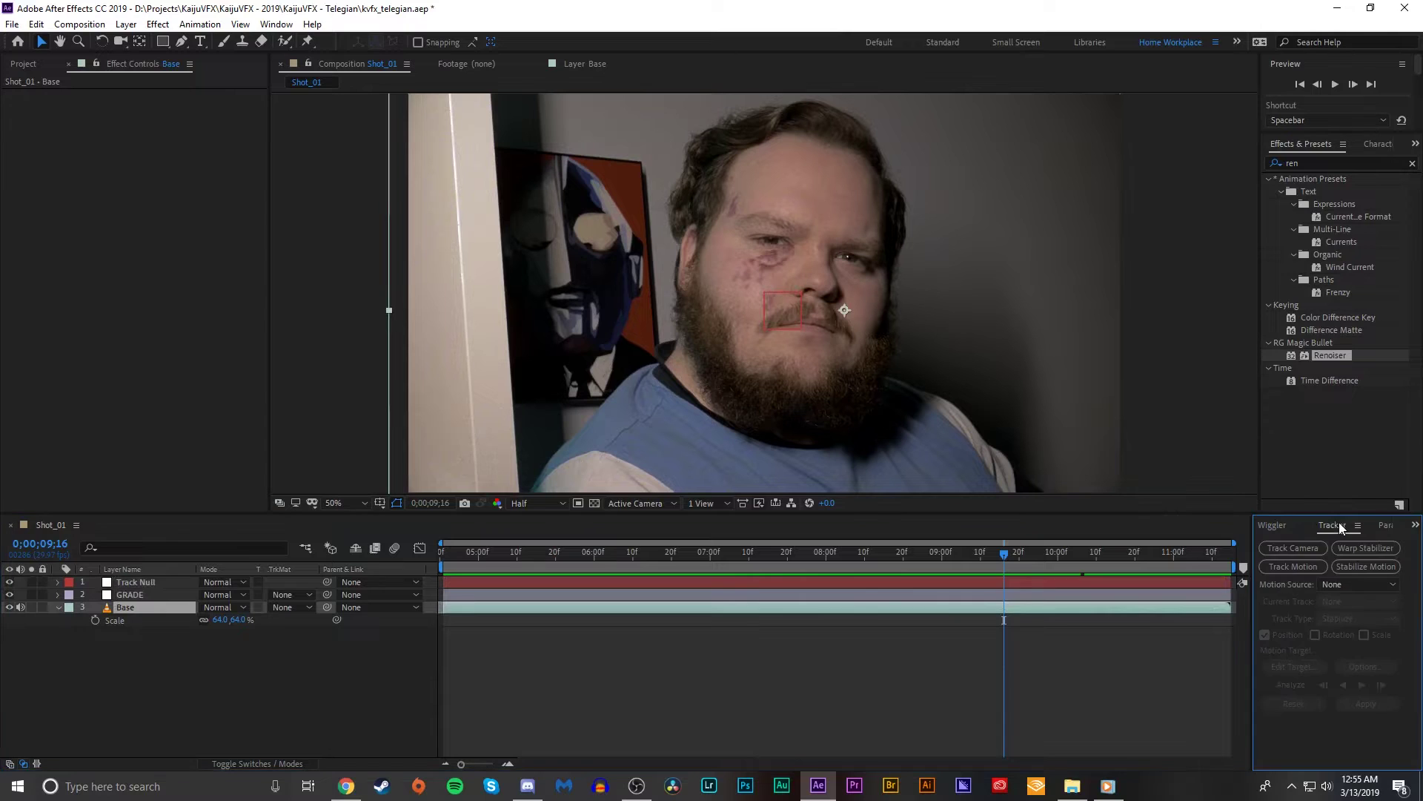
left_click(1292, 565)
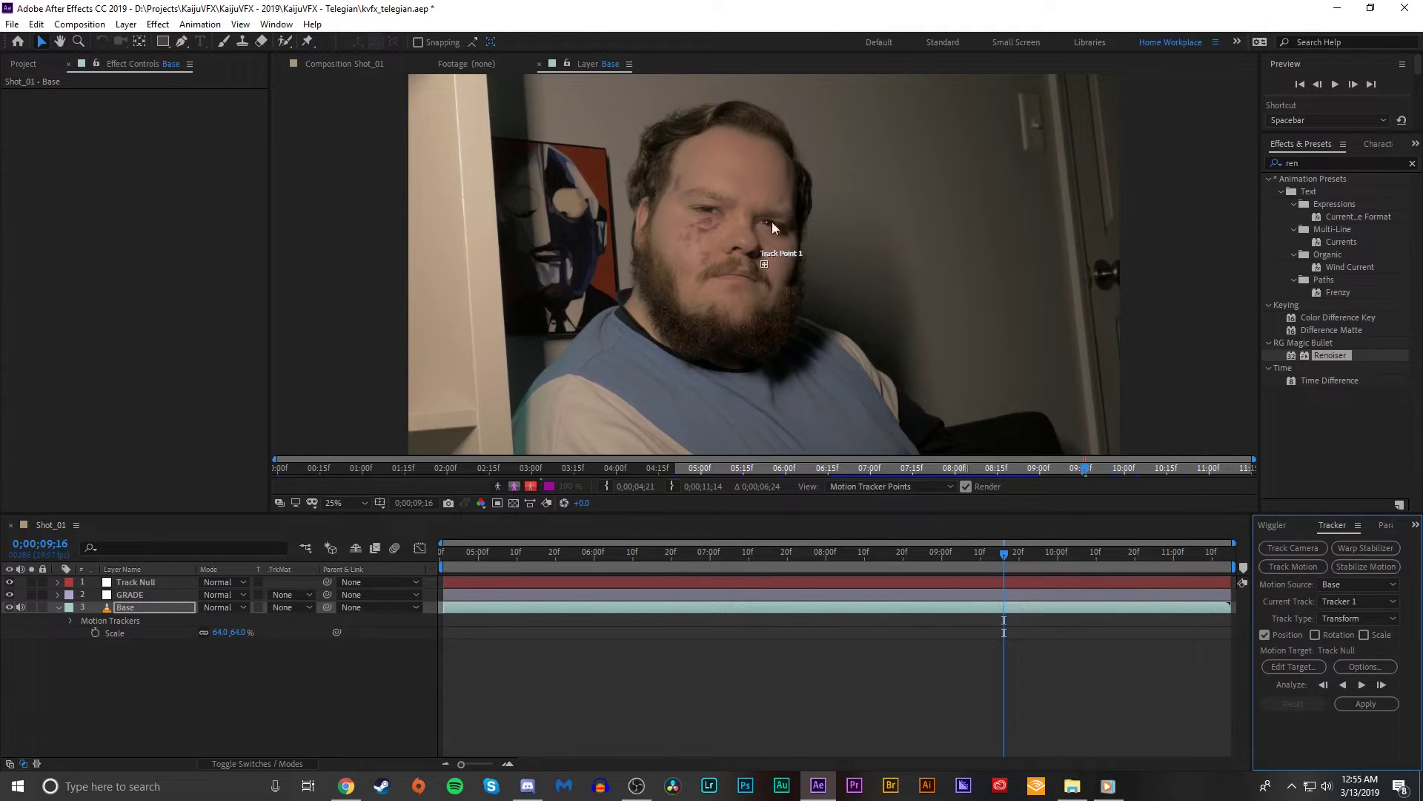
- Place Track Point 1 on the shadow's corner on the white door frame at 0;00;08;07 of the Base footage
mouse_move(1084, 472)
left_mouse_down()
mouse_move(1216, 470)
mouse_move(679, 458)
mouse_move(1026, 475)
left_mouse_up()
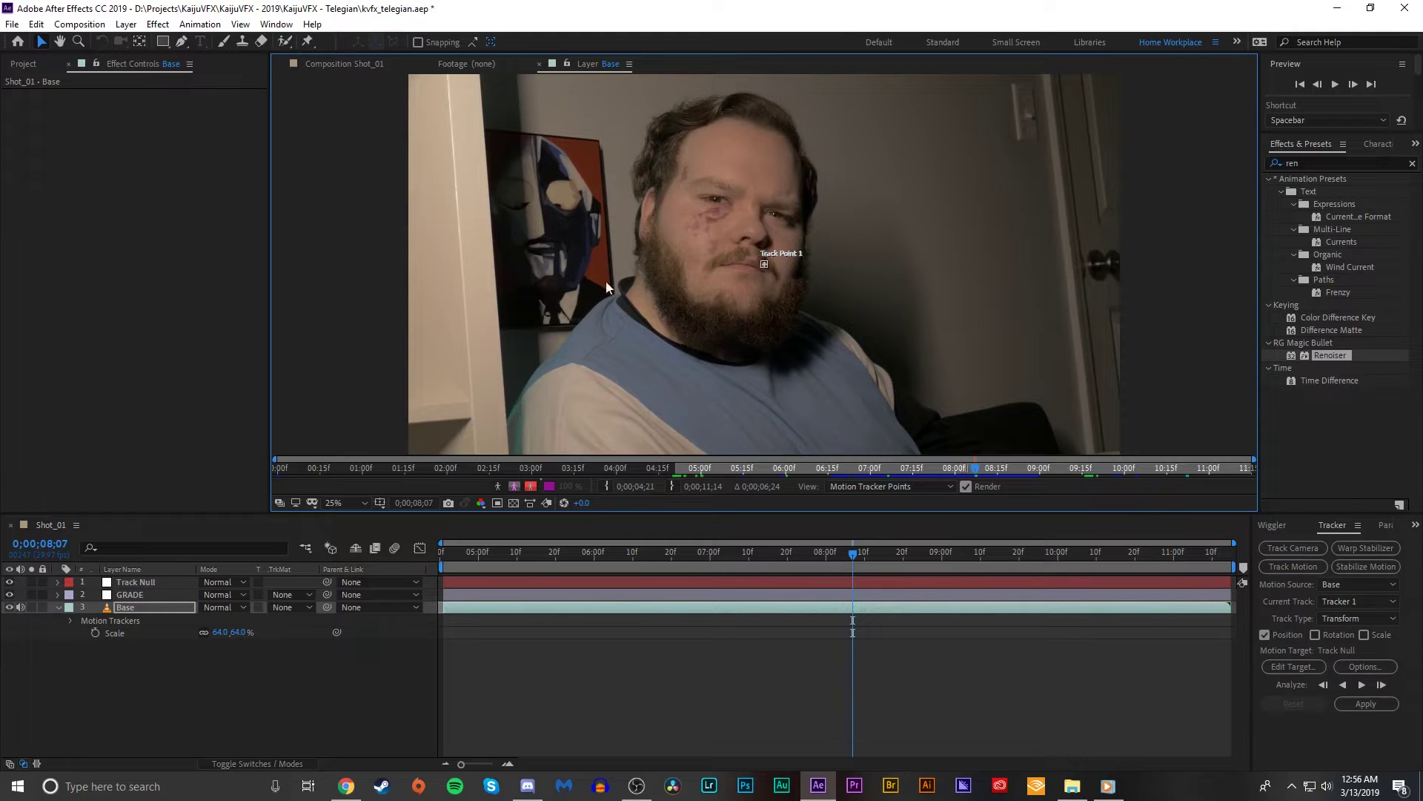
scroll(764, 252, "up", 4)
left_click_drag(847, 200, 880, 184)
scroll(788, 250, "down", 4)
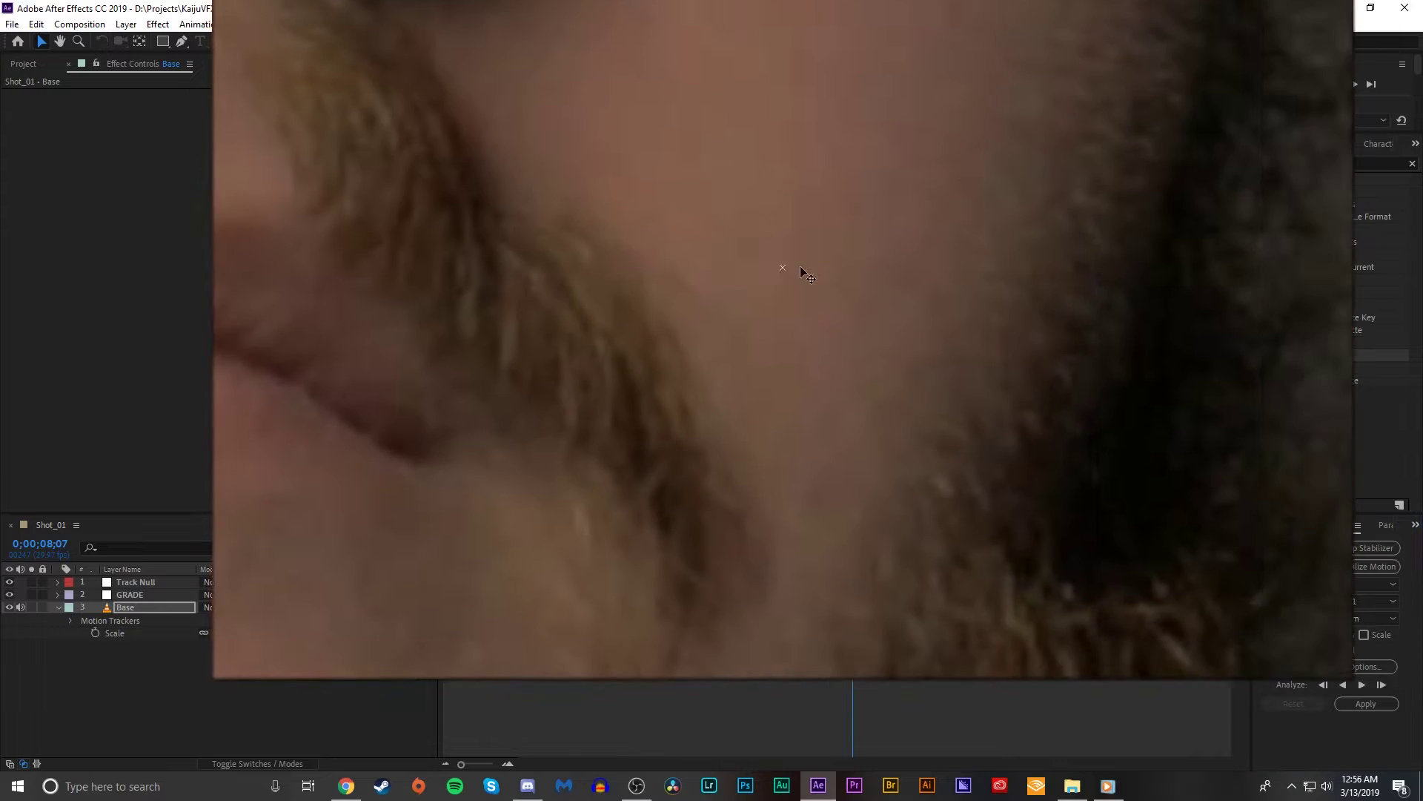
left_click_drag(791, 268, 485, 409)
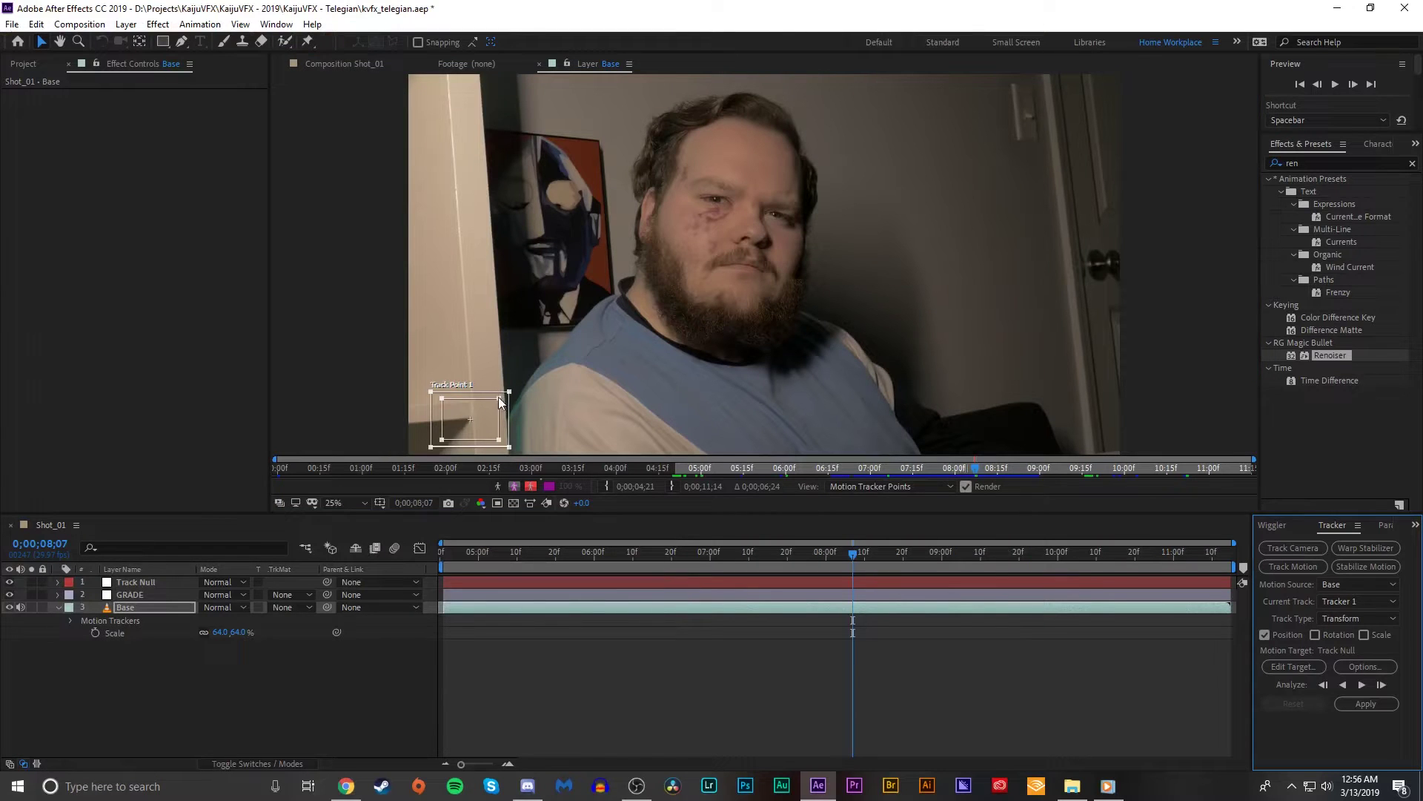
- Center the track point on the shadow's tip and shrink its outer search region closer around the feature region
scroll(485, 413, "up", 5)
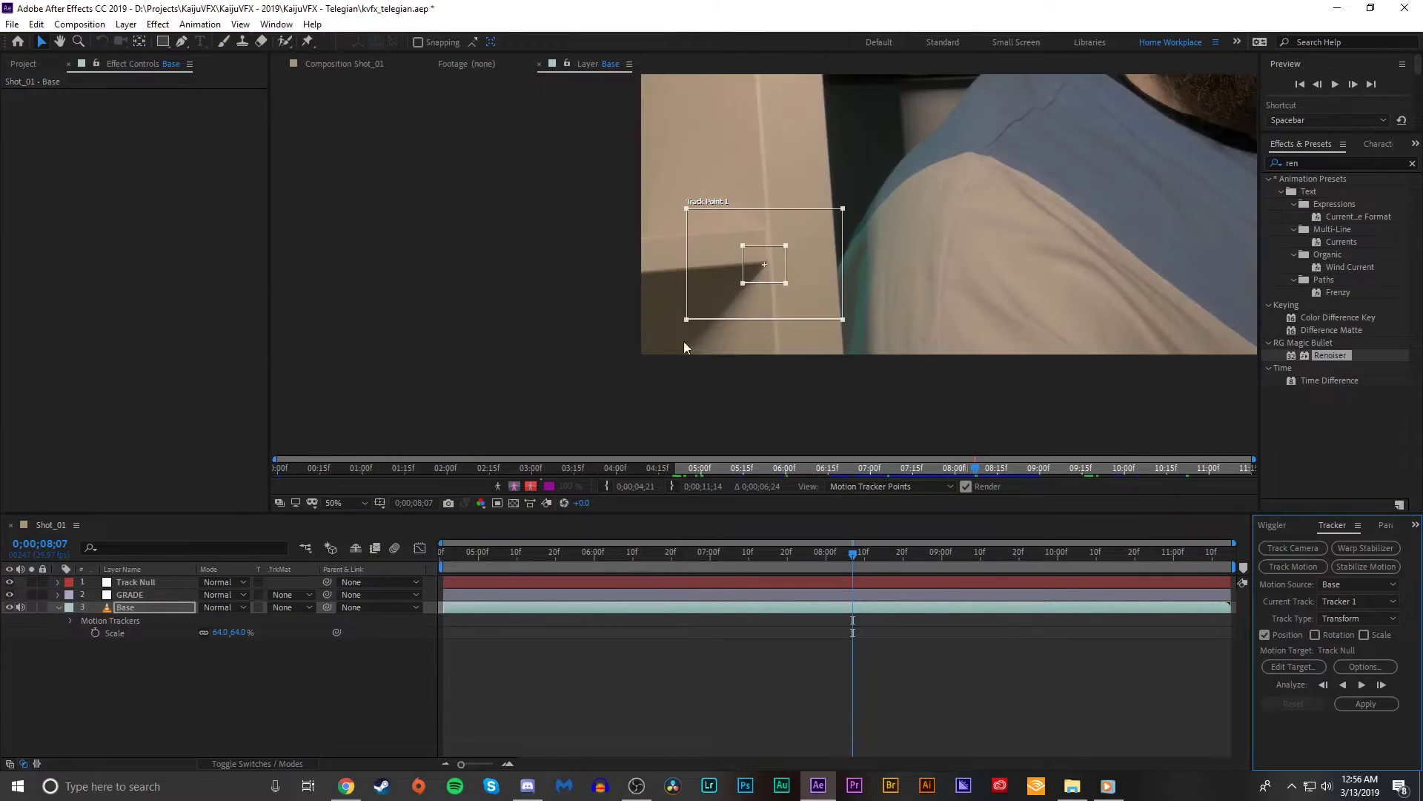
left_click_drag(797, 254, 783, 269)
scroll(783, 268, "down", 2)
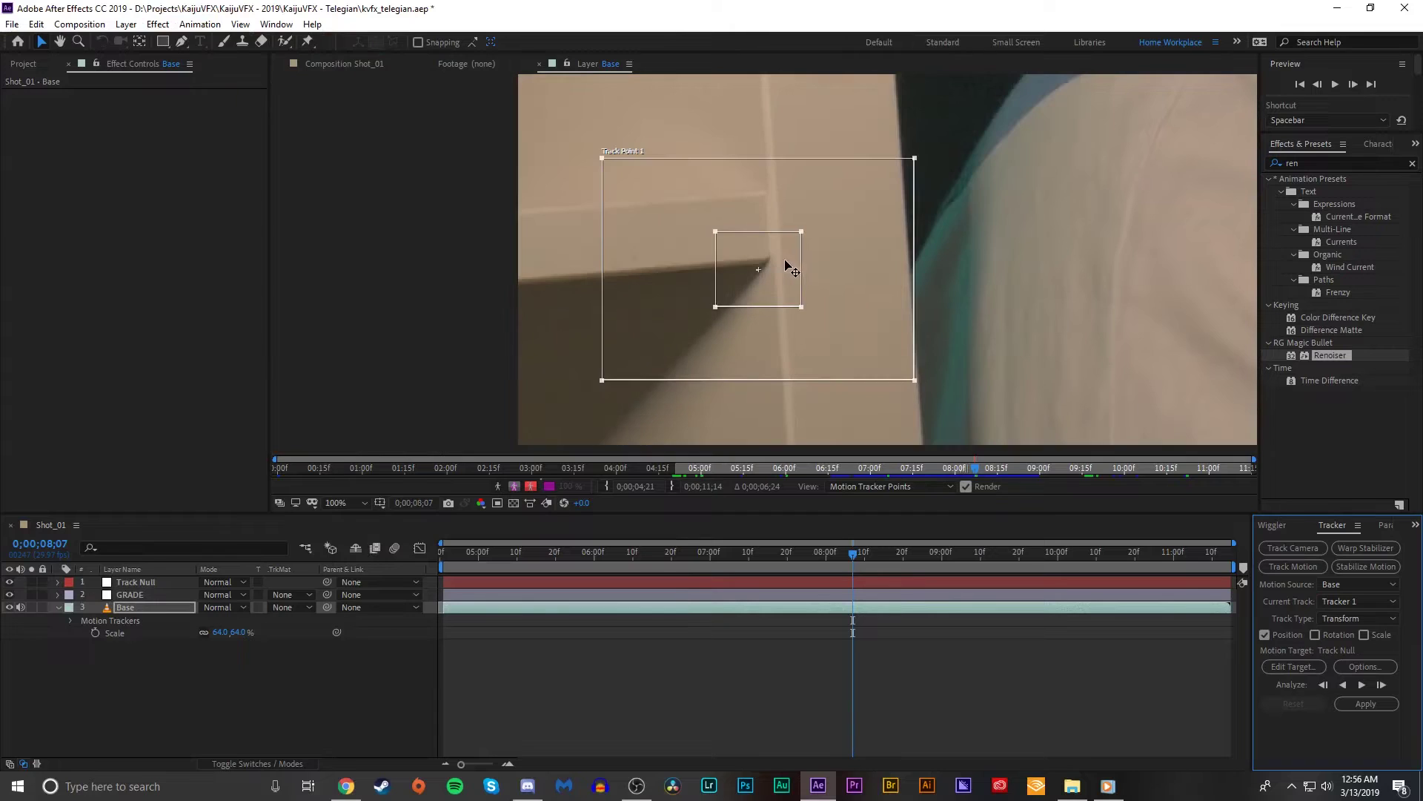
left_click(914, 167)
left_click_drag(915, 158, 837, 202)
- Realign the track point on the shadow's tip at the clip's start, 0;00;04;21, and analyze the motion forward
left_click_drag(946, 465, 670, 473)
left_click_drag(787, 259, 732, 238)
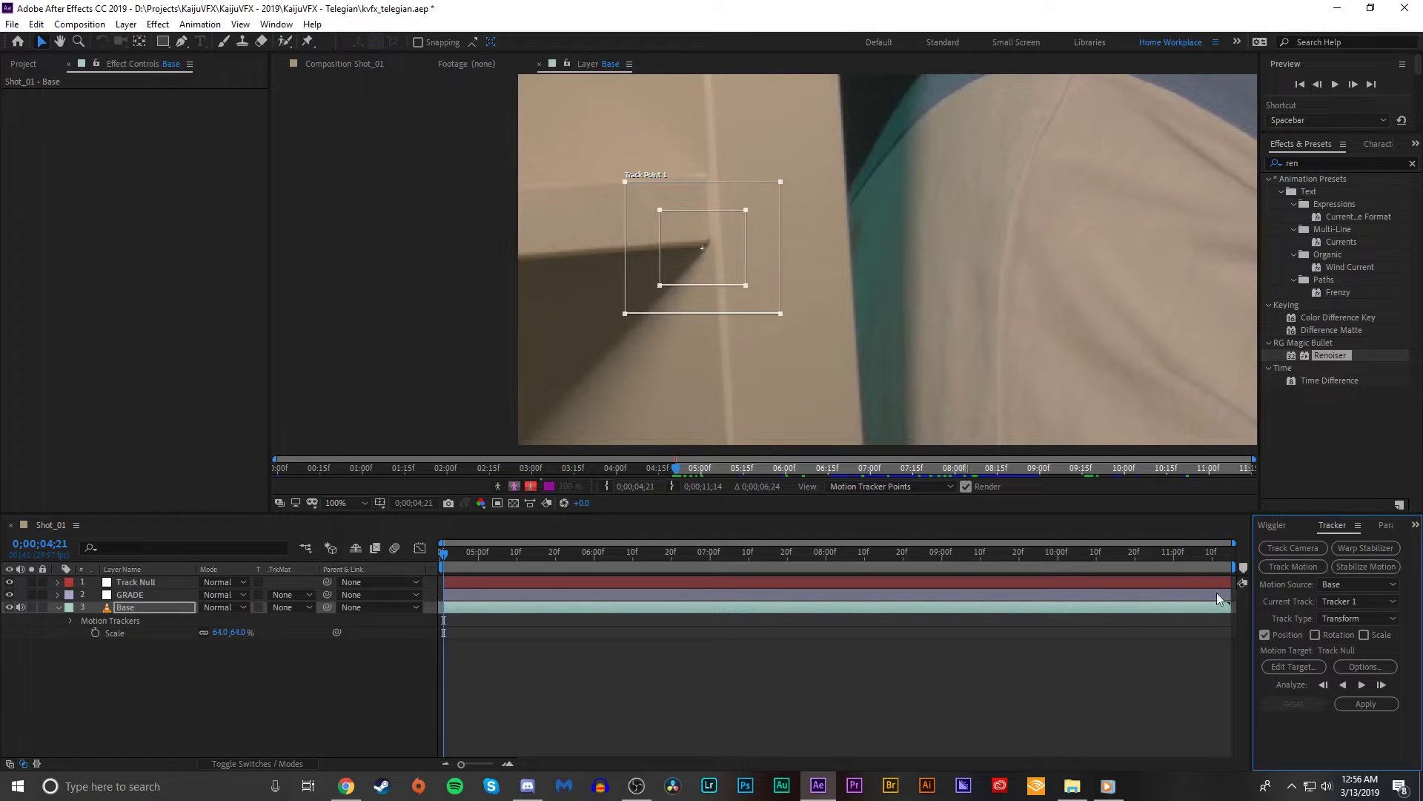
left_click(1364, 683)
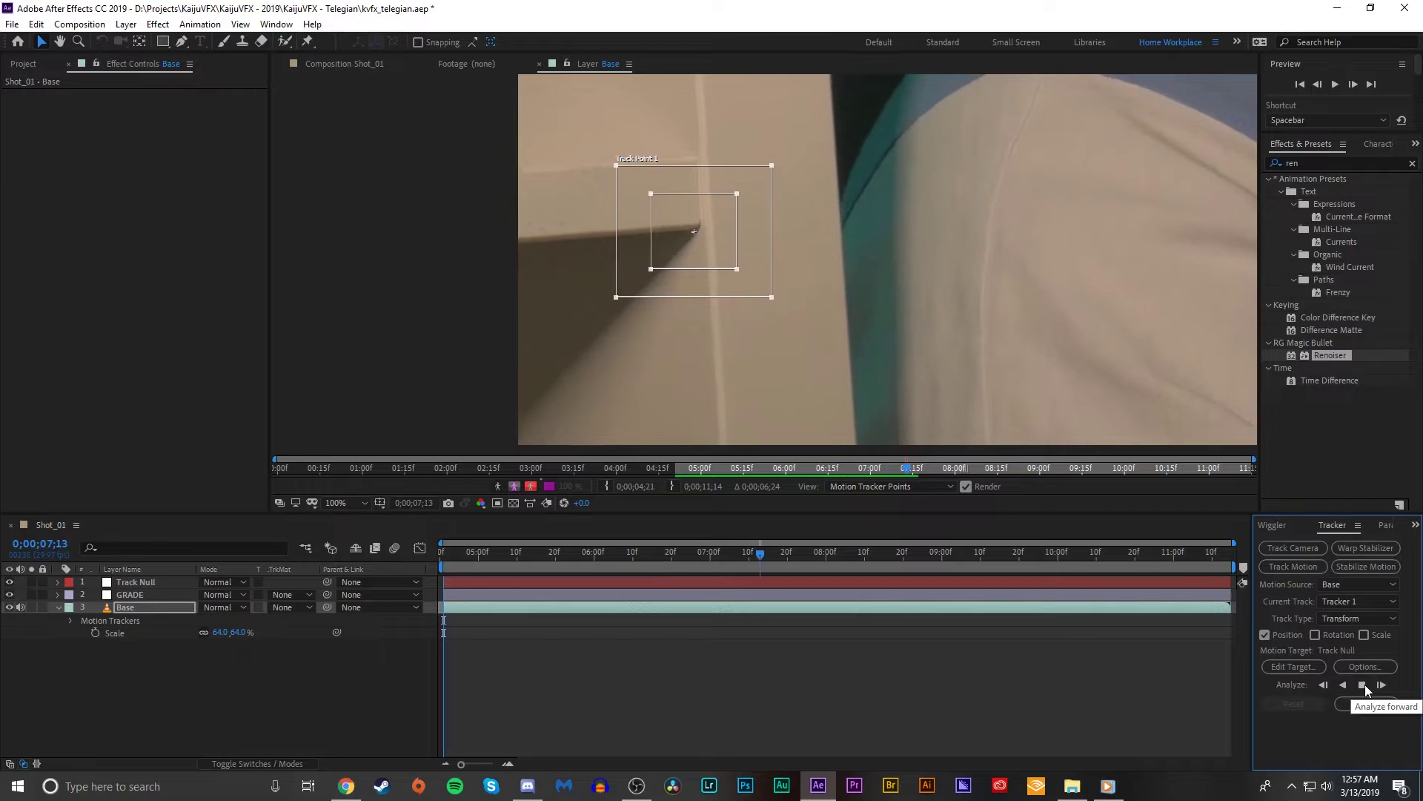
- Return to the clip's start and apply the tracking data to Track Null in X and Y
left_click_drag(1228, 553, 459, 584)
left_click(460, 580)
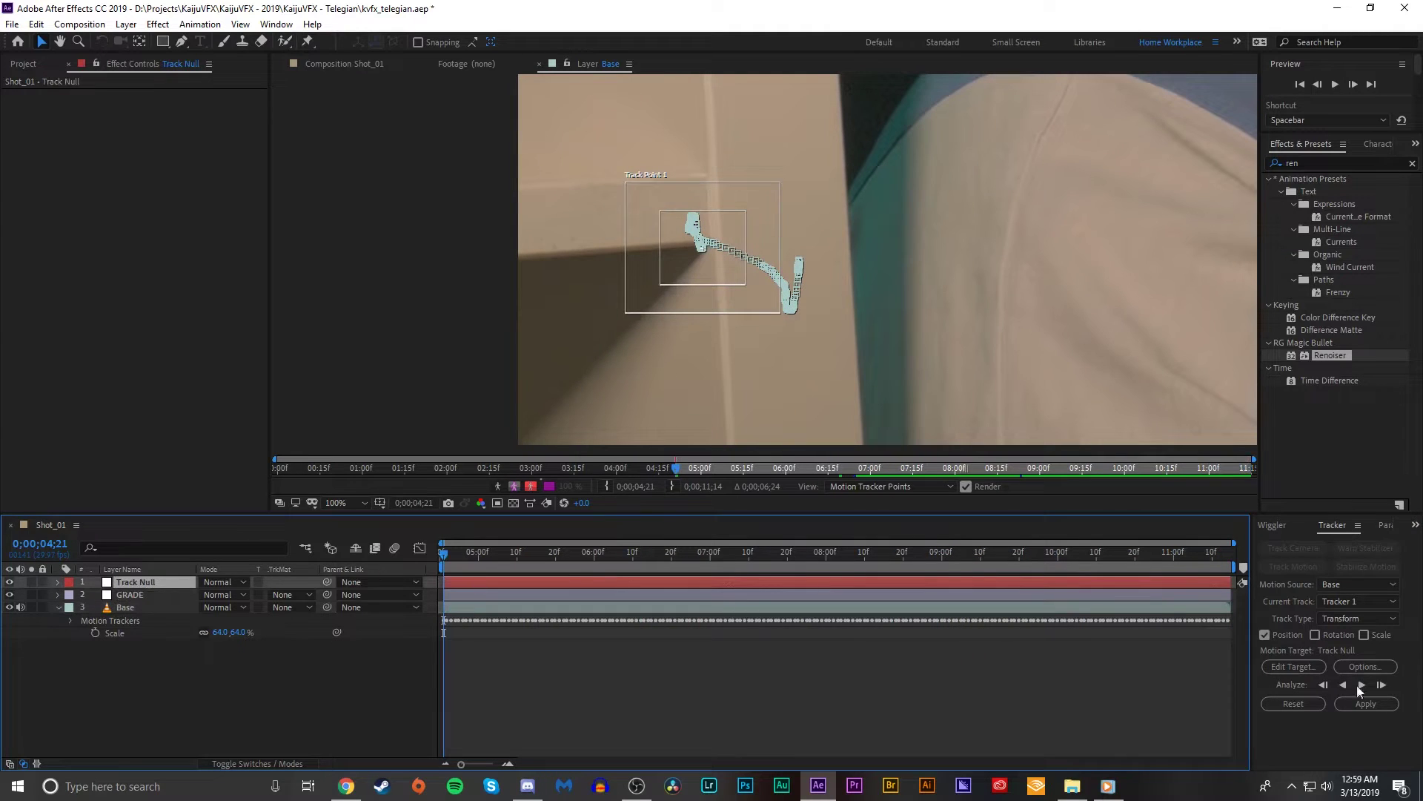
left_click(1366, 704)
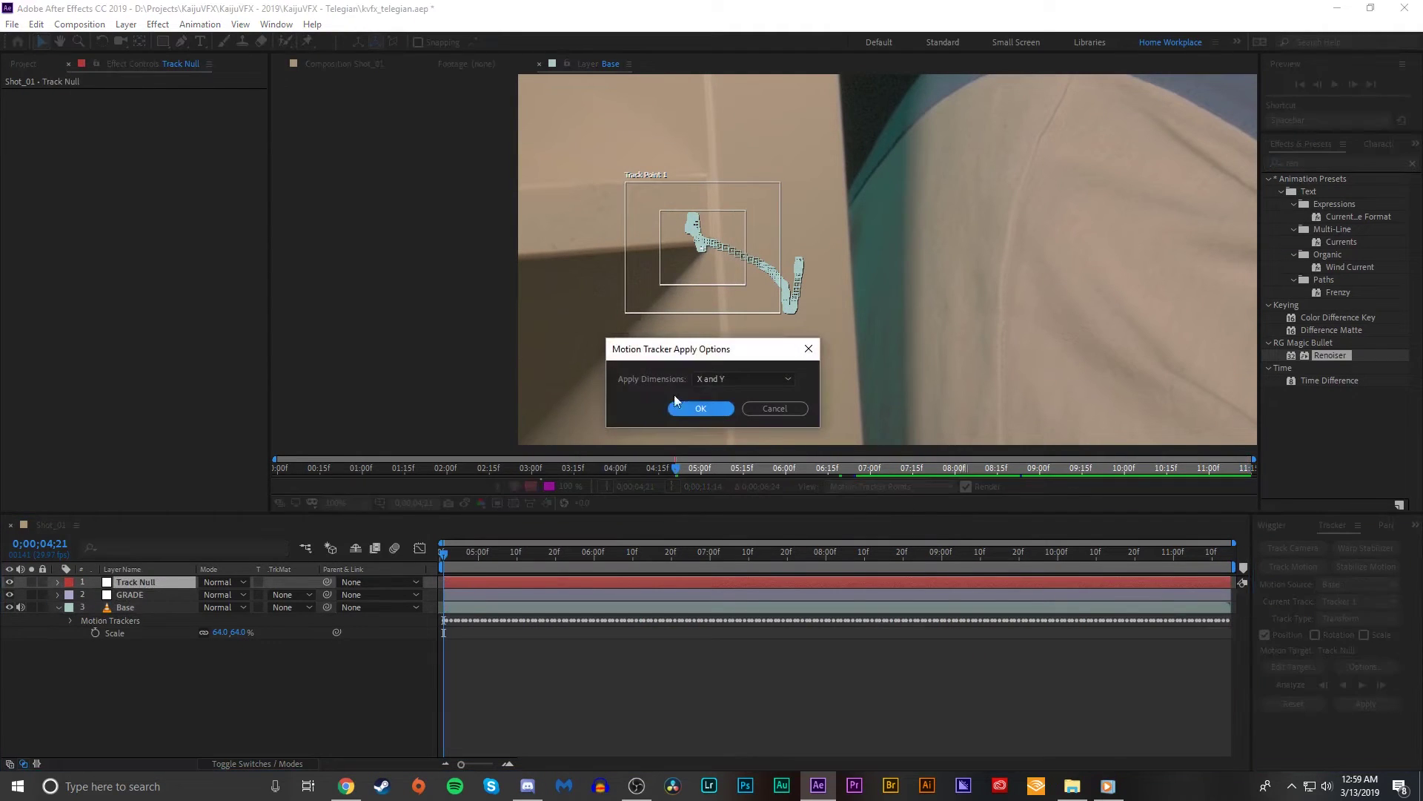
left_click(705, 410)
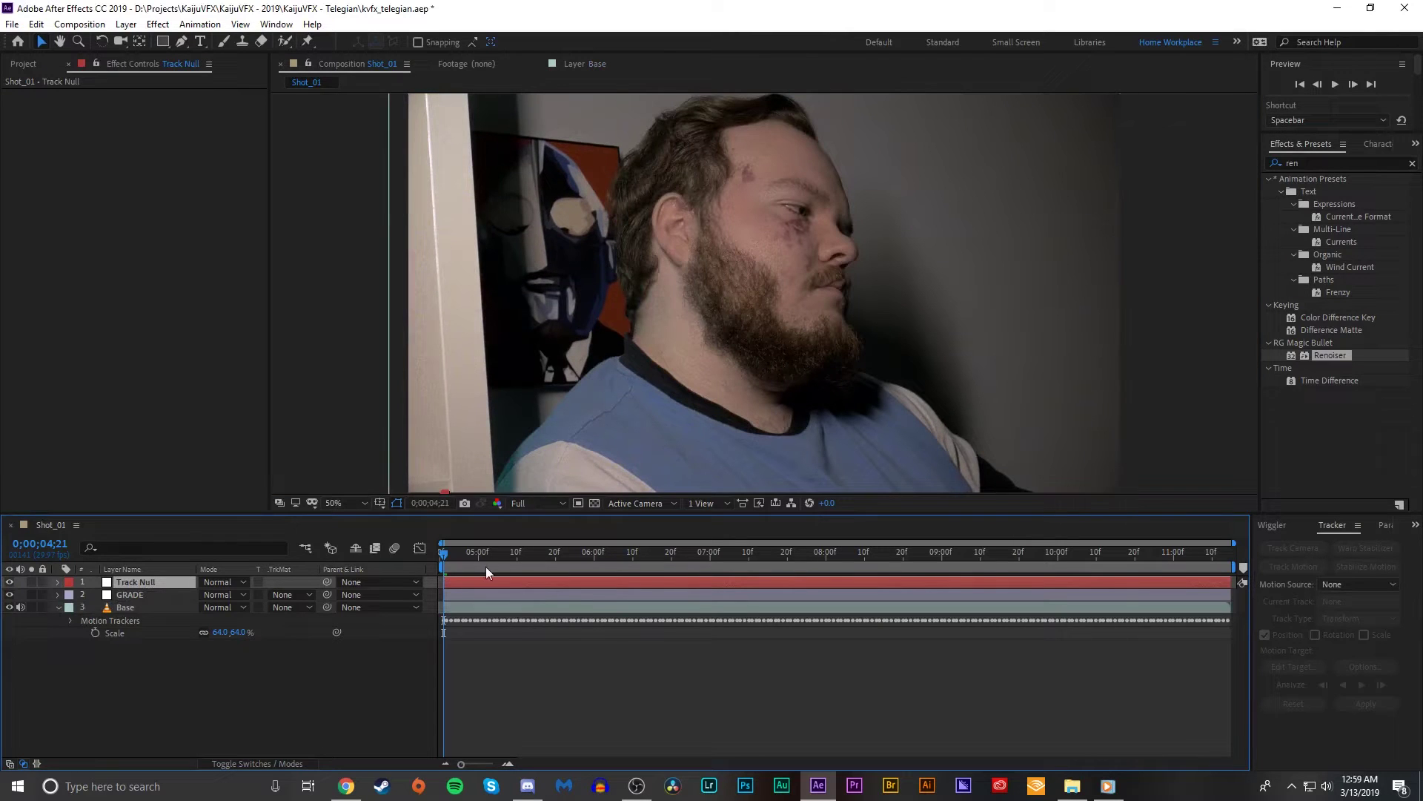
- Bring the tracked null into view in the composition and set the preview resolution to Half
scroll(652, 352, "down", 3)
scroll(656, 358, "up", 3)
left_click_drag(729, 244, 733, 239)
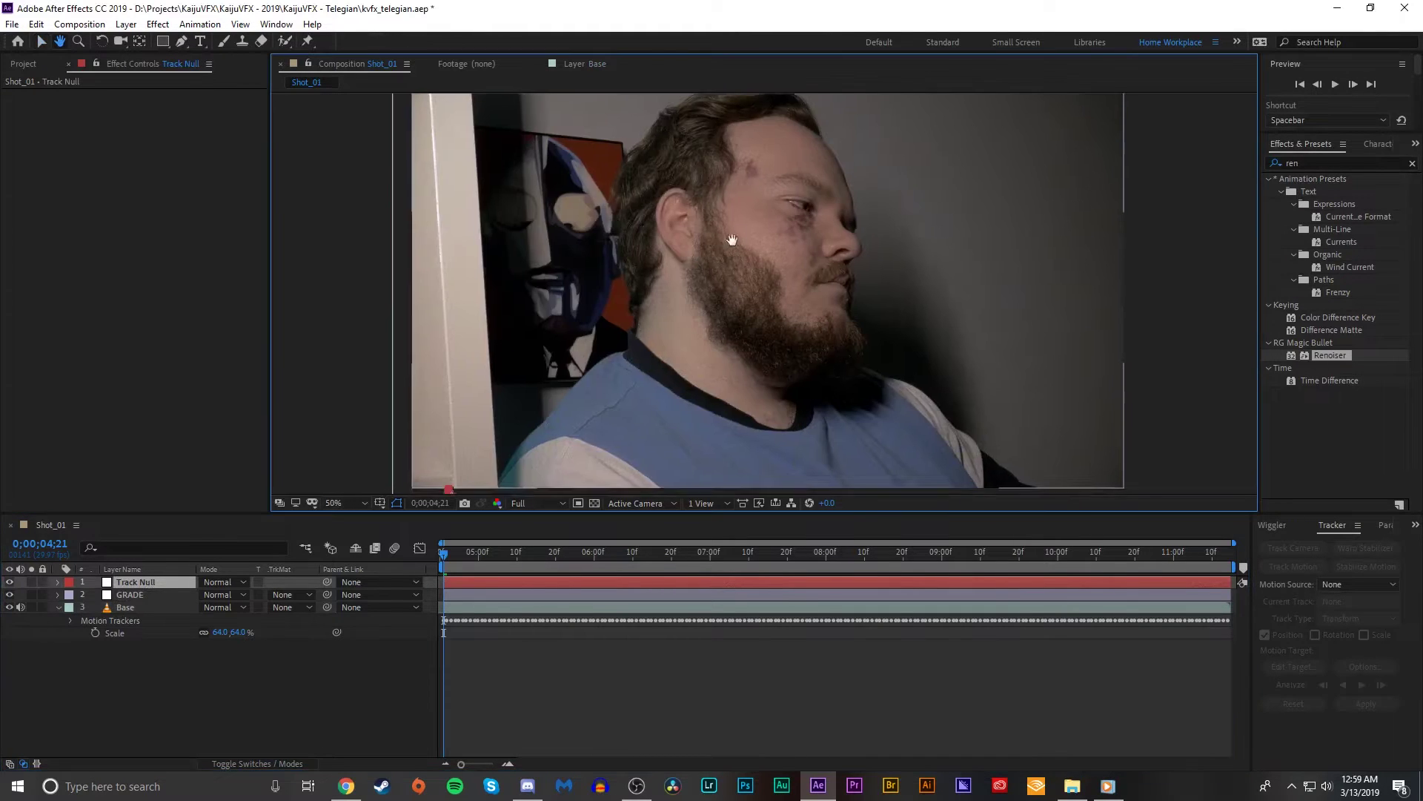
key("v")
left_click_drag(704, 547, 732, 545)
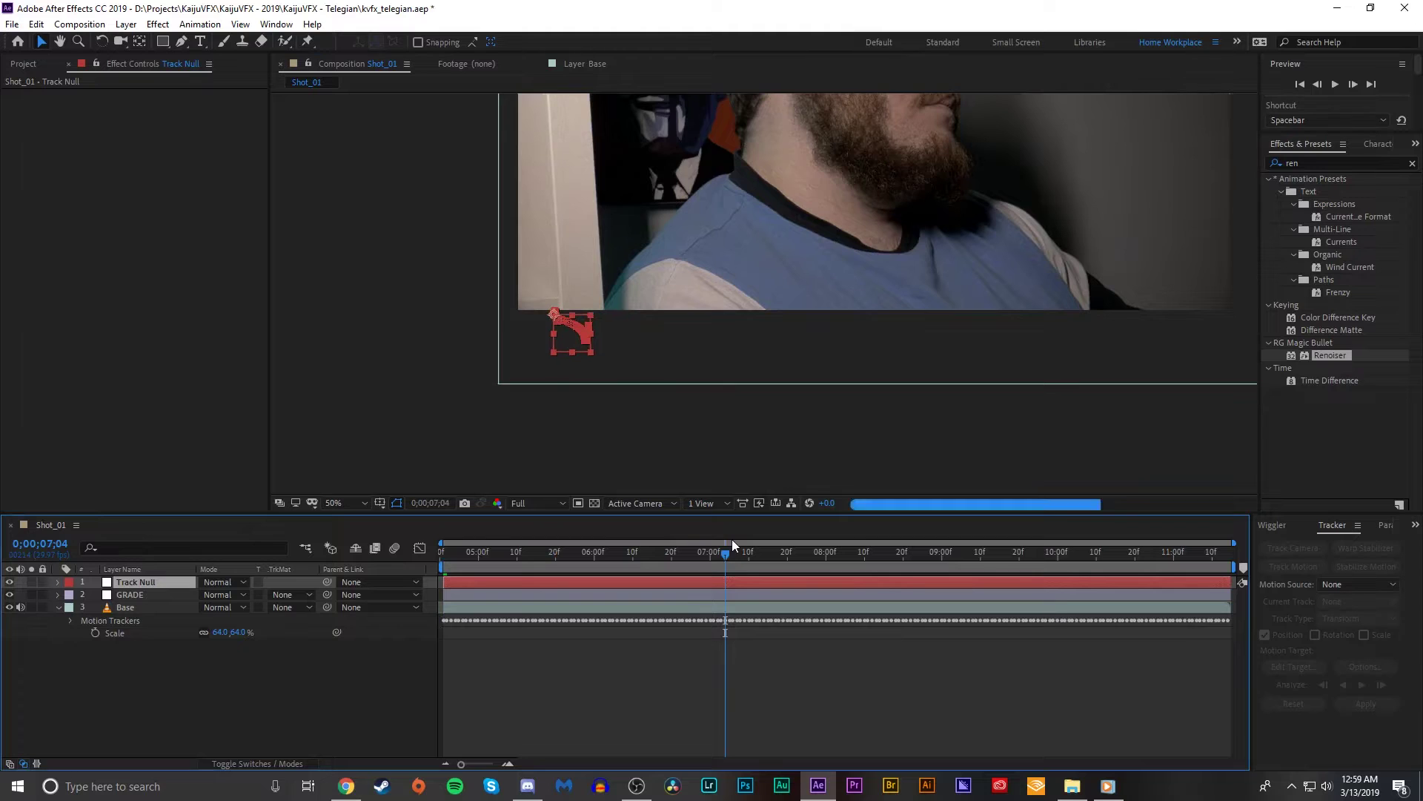
left_click(545, 504)
left_click(535, 567)
- Check at several times across the shot how Track Null follows the camera movement, with the whole frame in view
left_click(880, 555)
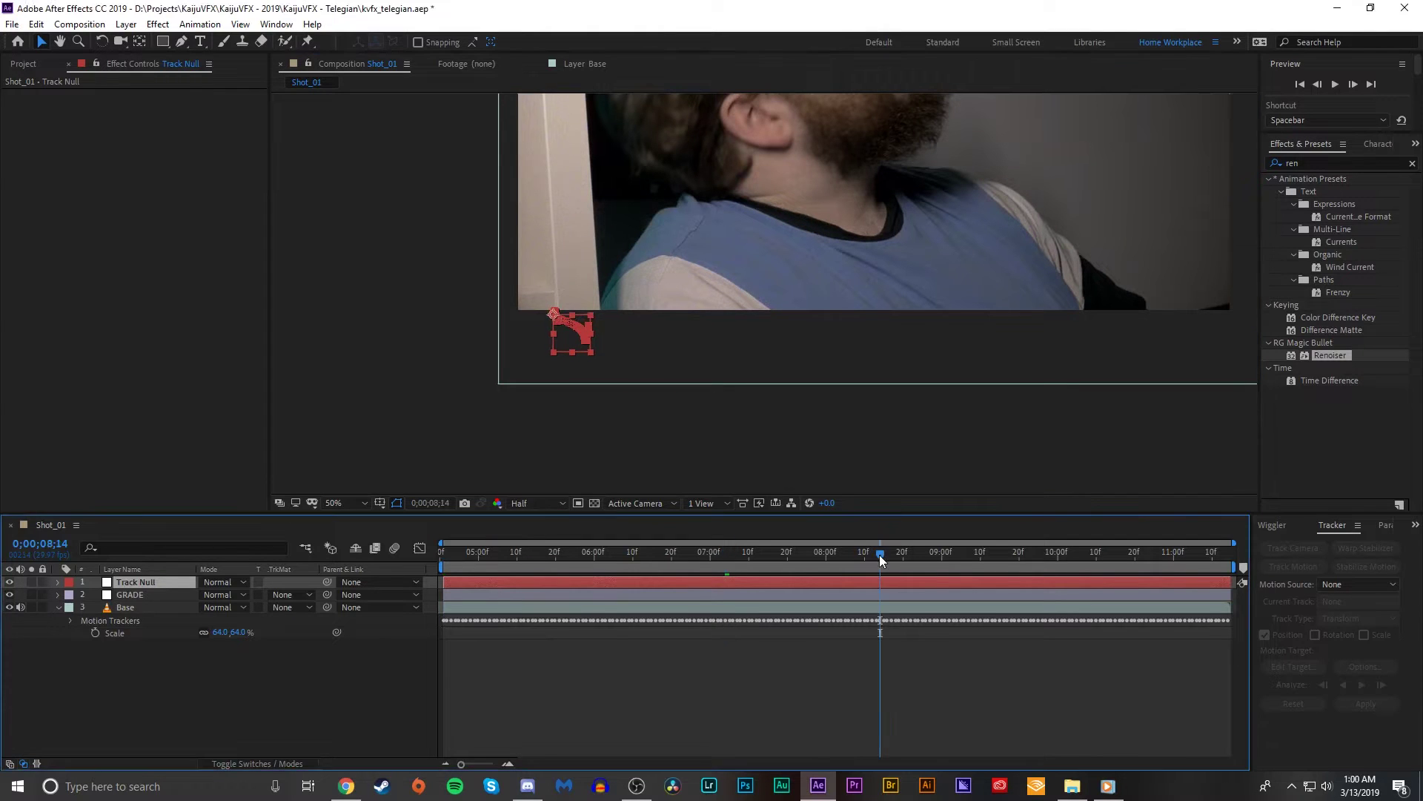
left_click(994, 555)
left_click(1161, 556)
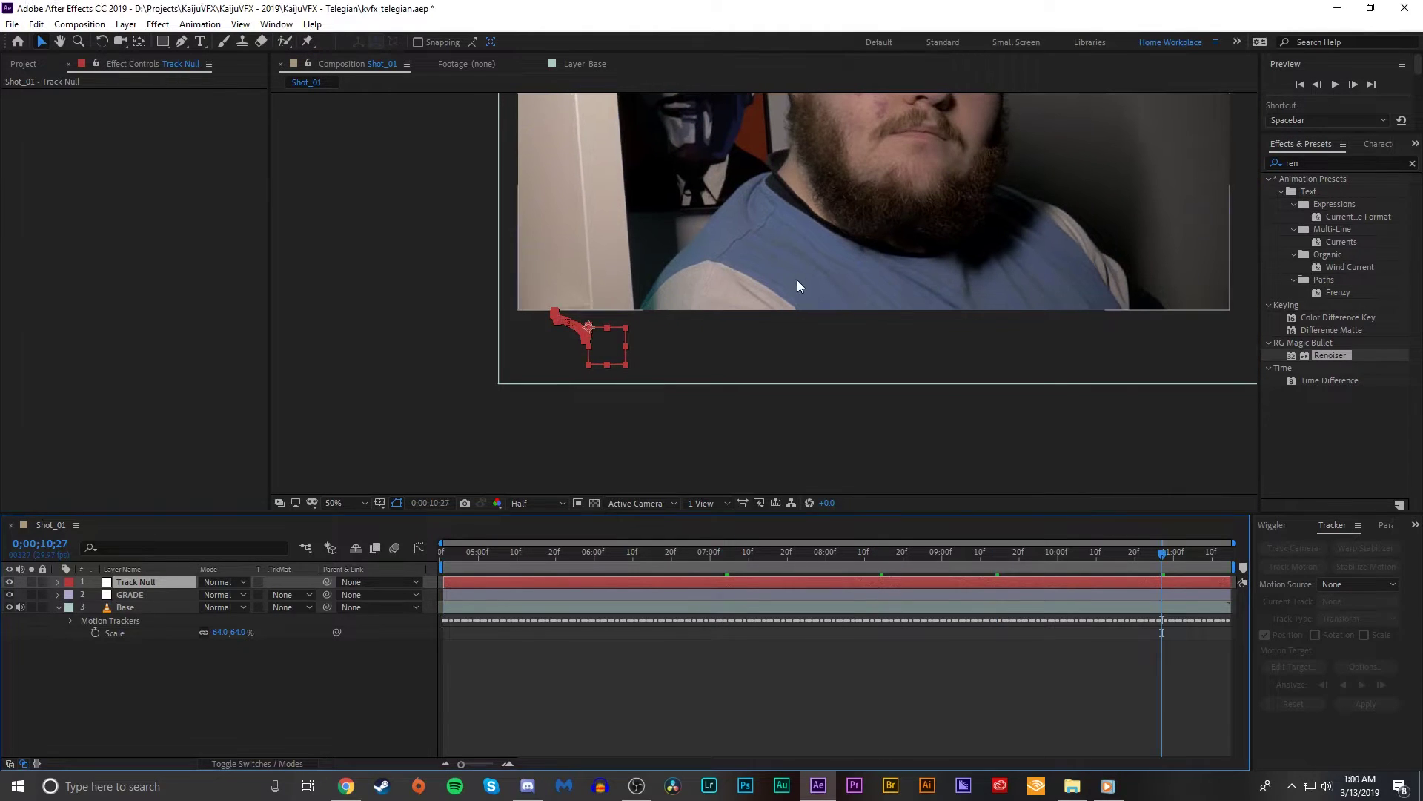
left_click(347, 502)
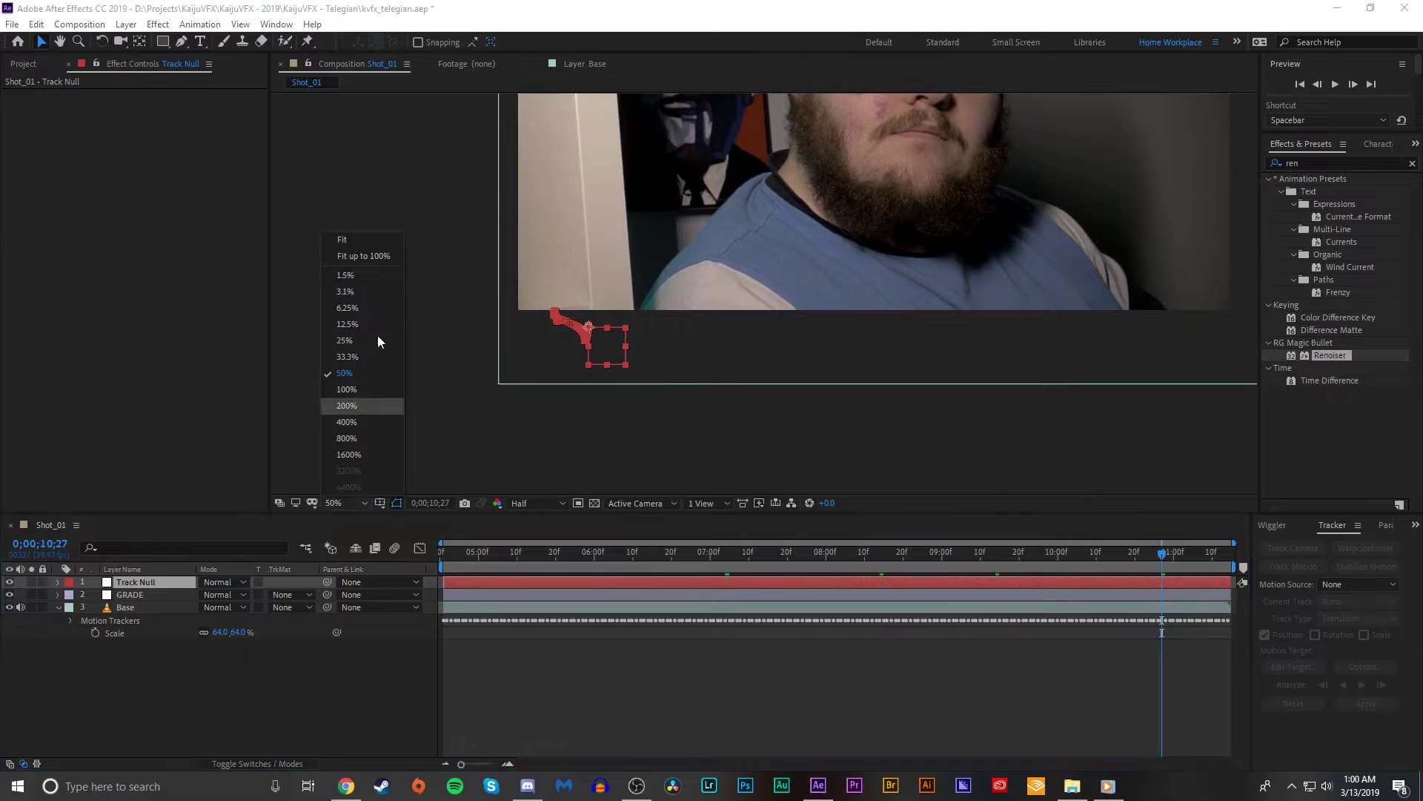
left_click(368, 259)
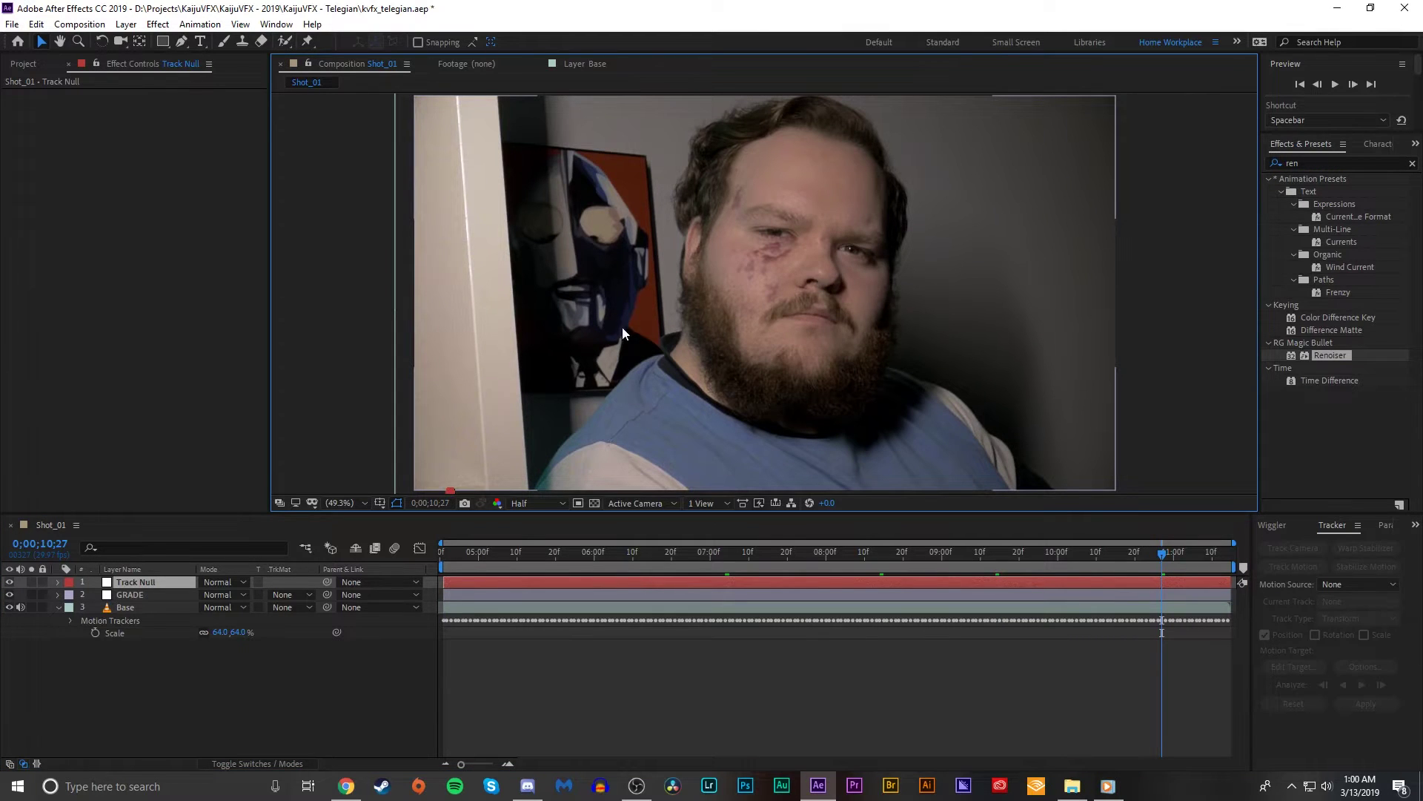
key("comma")
key("comma")
left_click_drag(661, 556, 626, 556)
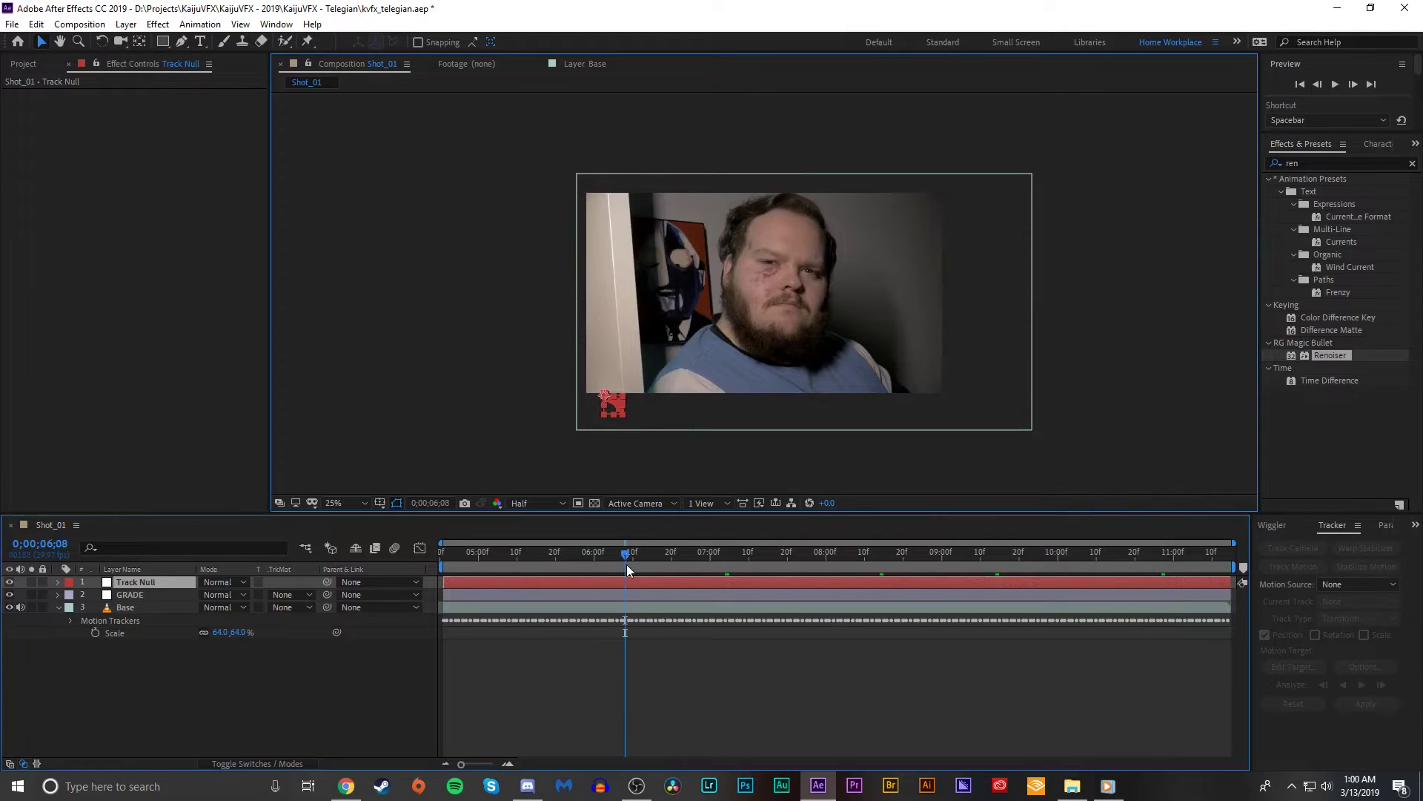
key("space")
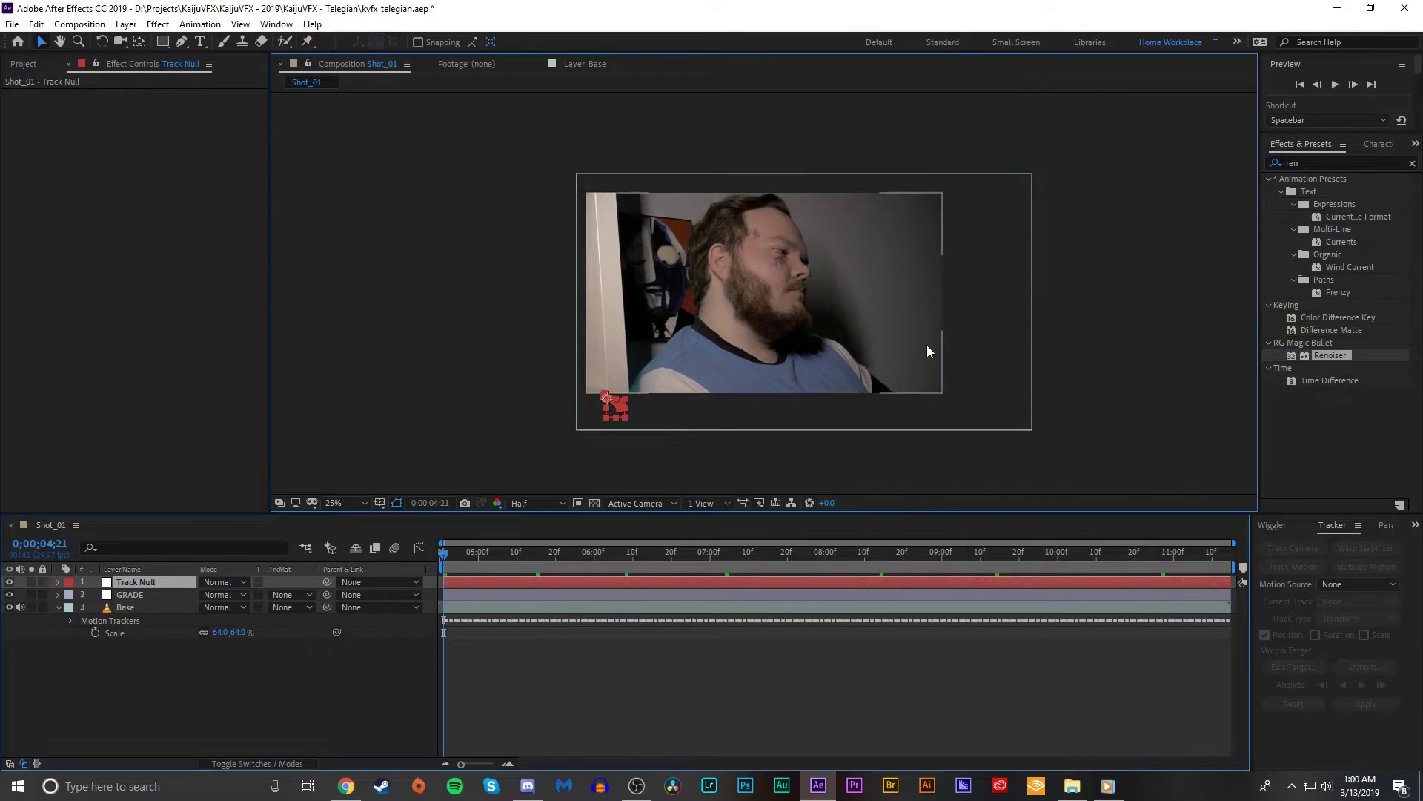
left_click(932, 554)
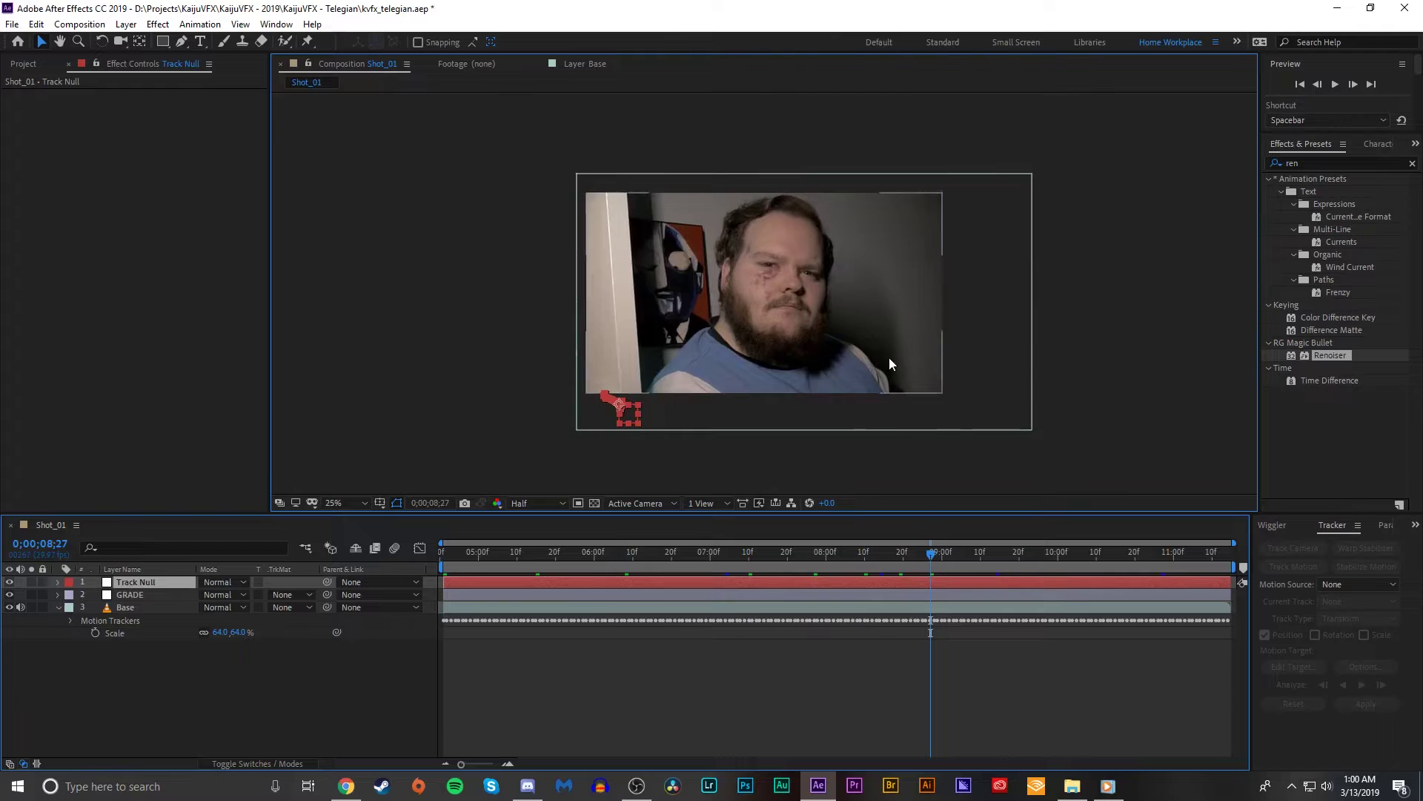
- Reveal the keyframed properties of the layers and collapse all of them again
key("period")
left_click(799, 716)
key("u")
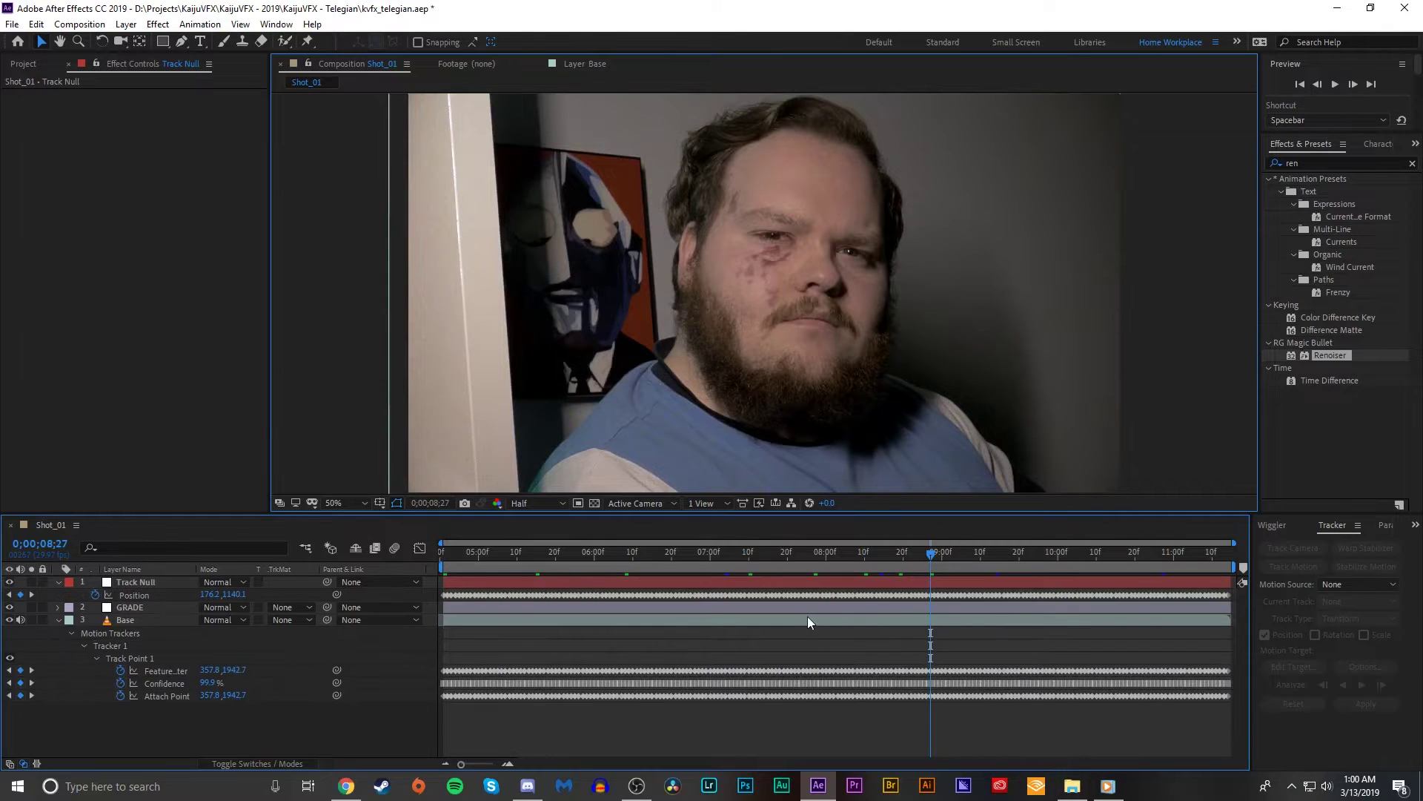
key("u")
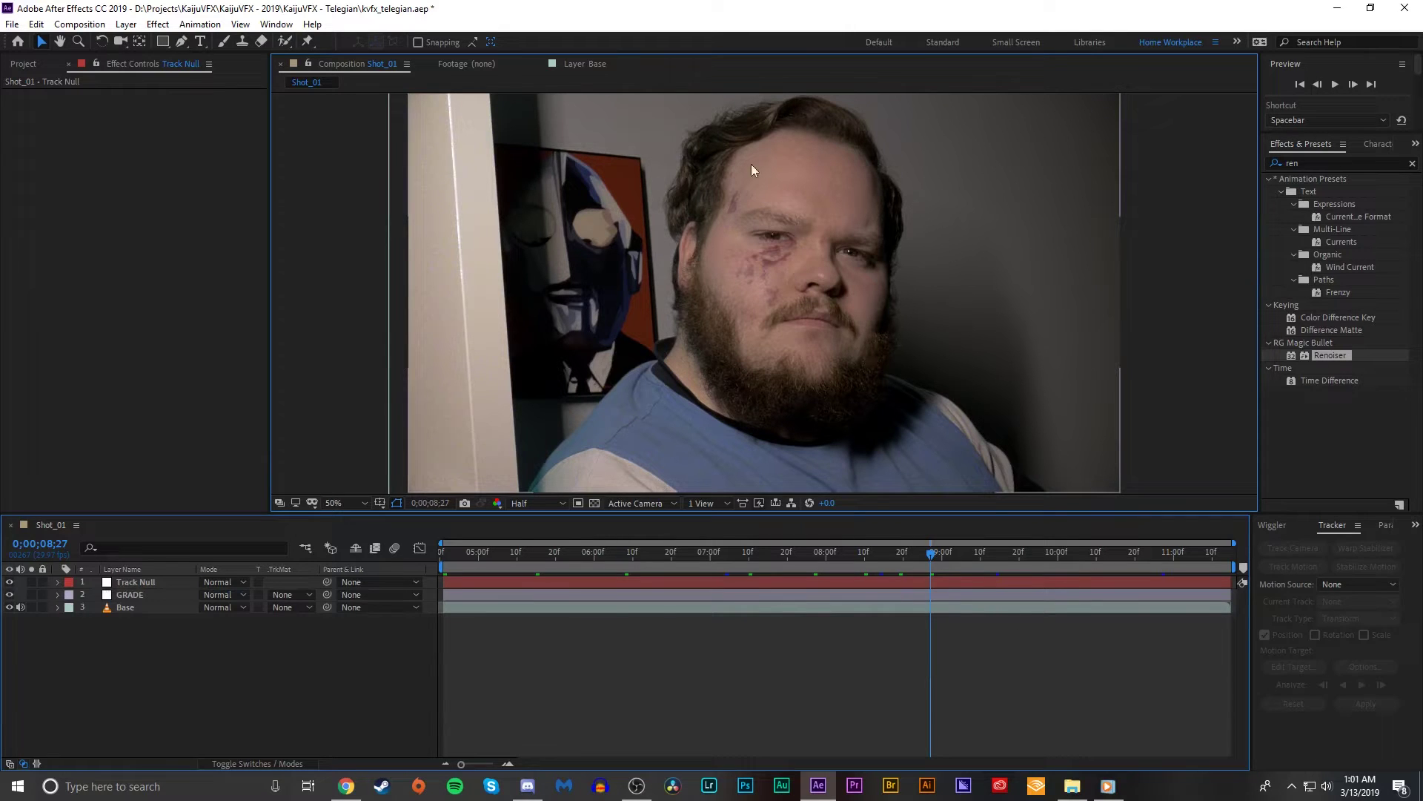
- Scrub through the head turn and park the playhead at 0;00;08;04, where the face looks toward the camera
left_click(723, 551)
left_click_drag(723, 551, 749, 553)
left_click(768, 551)
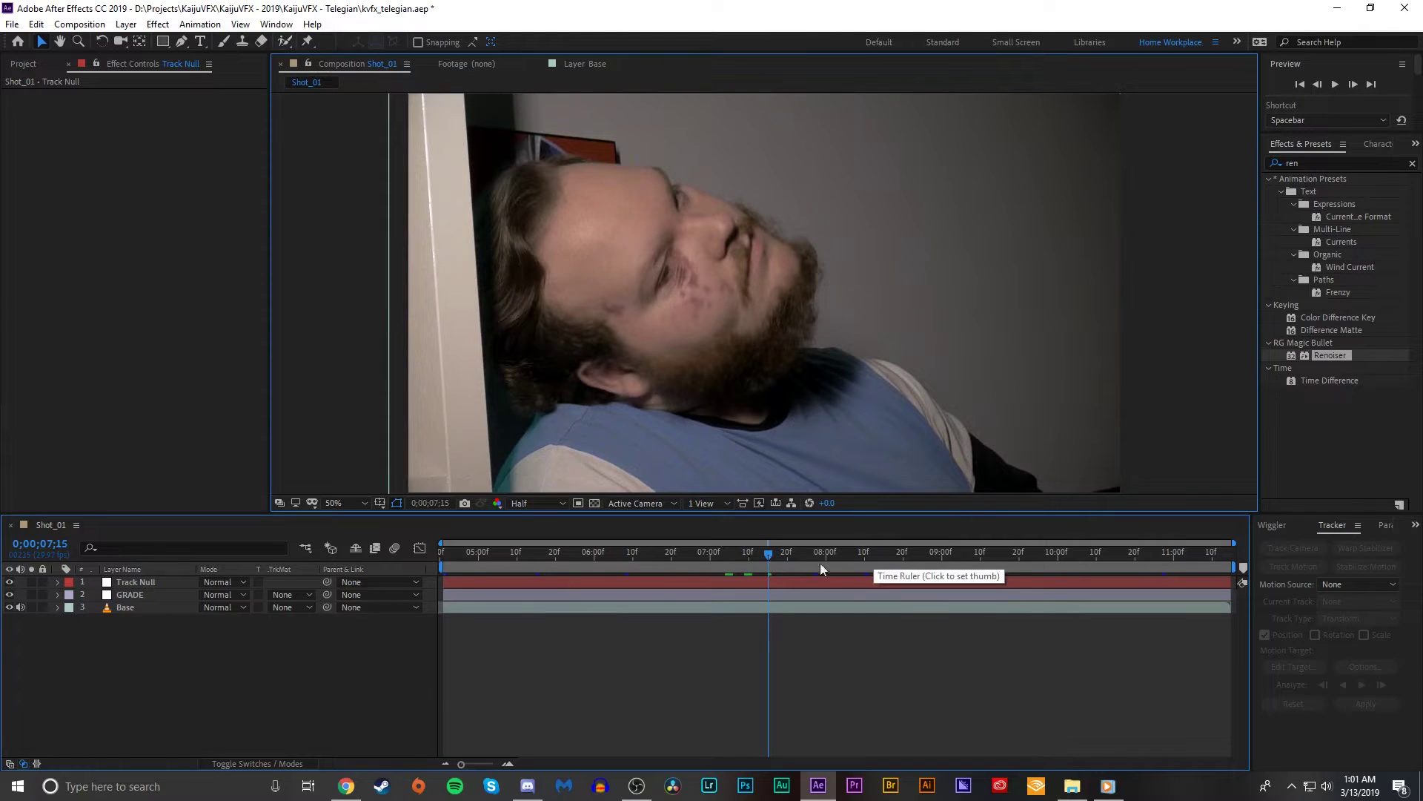
left_click_drag(776, 554, 842, 535)
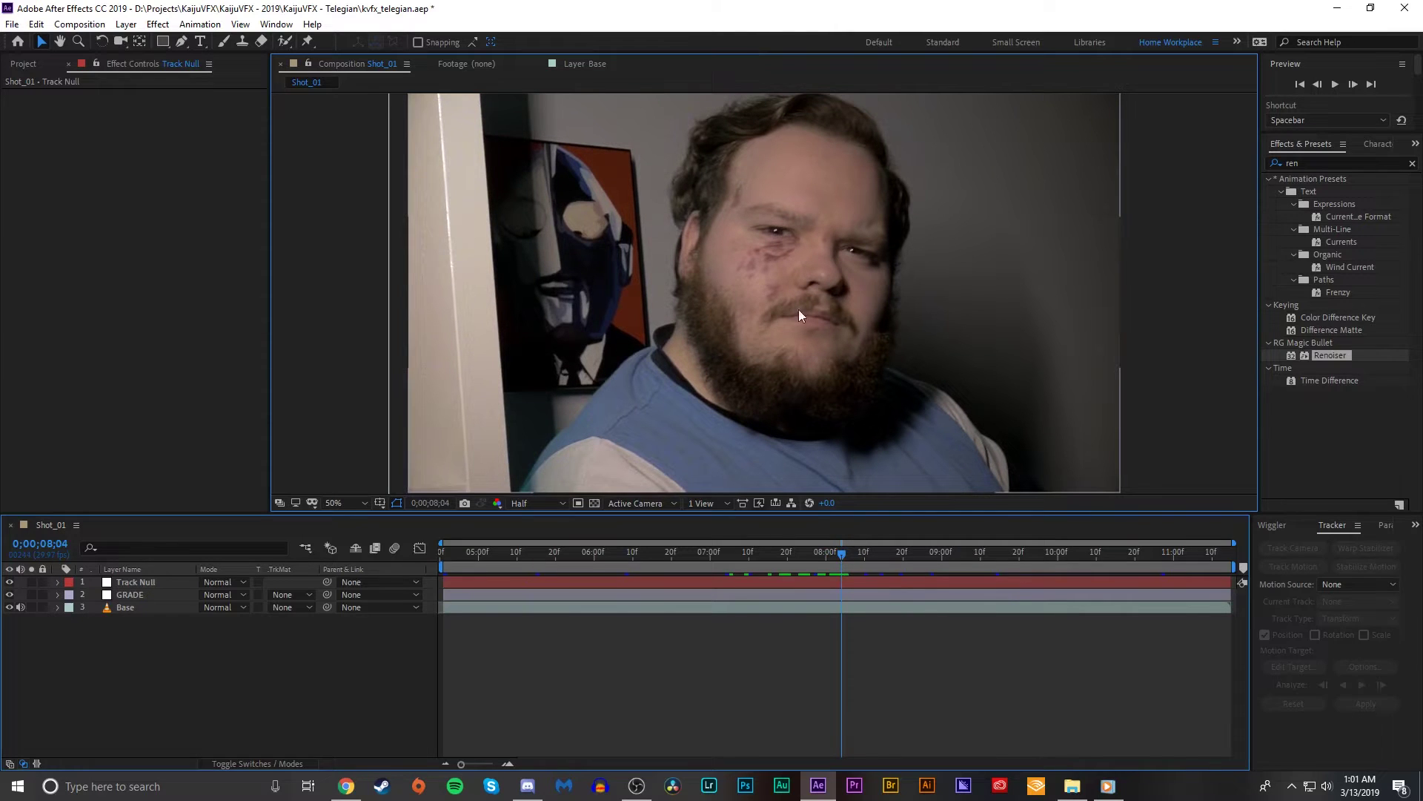
- Fit the composition view up to 100%, choose the Roto Brush tool and open the Base layer in its layer view
left_click(349, 502)
left_click(388, 261)
left_click(286, 41)
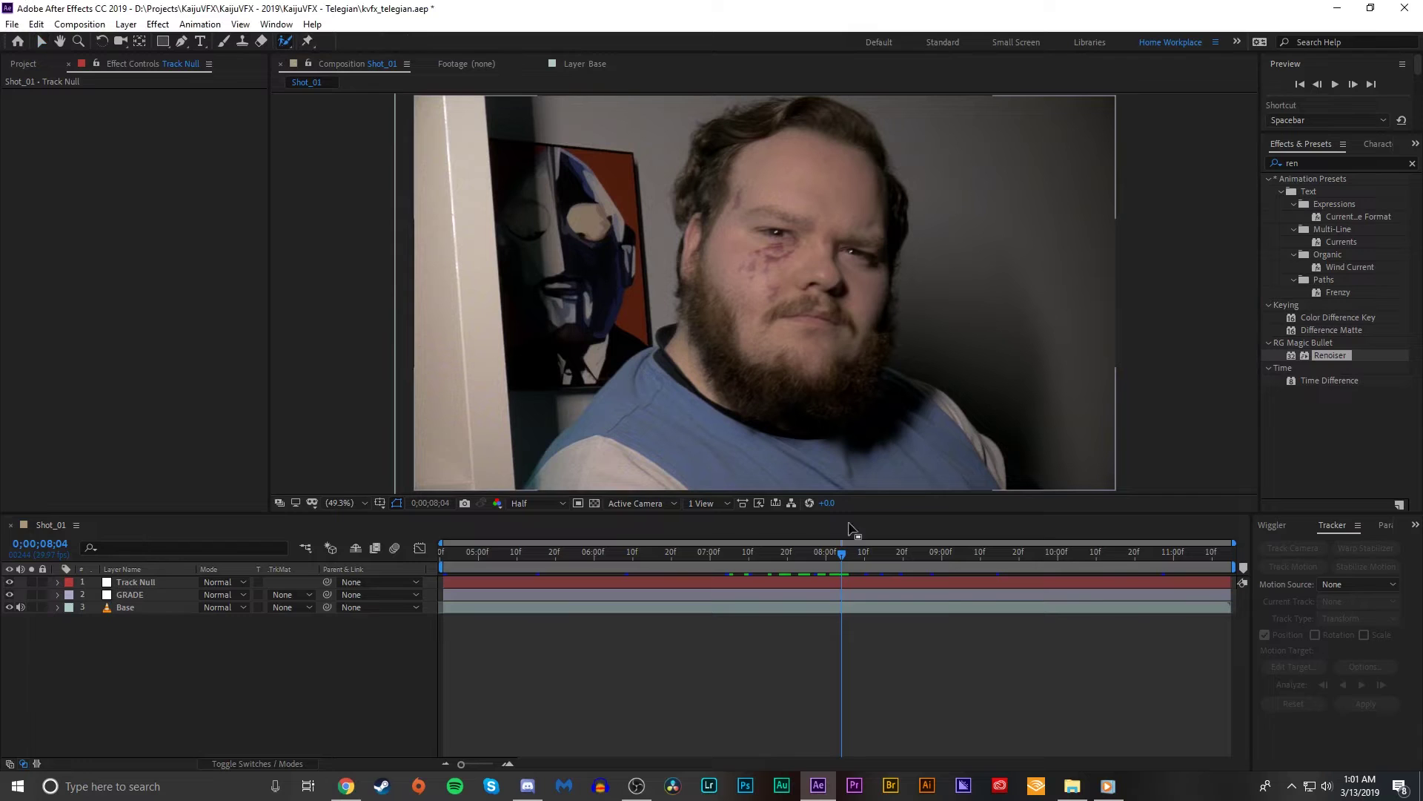
left_click(150, 609)
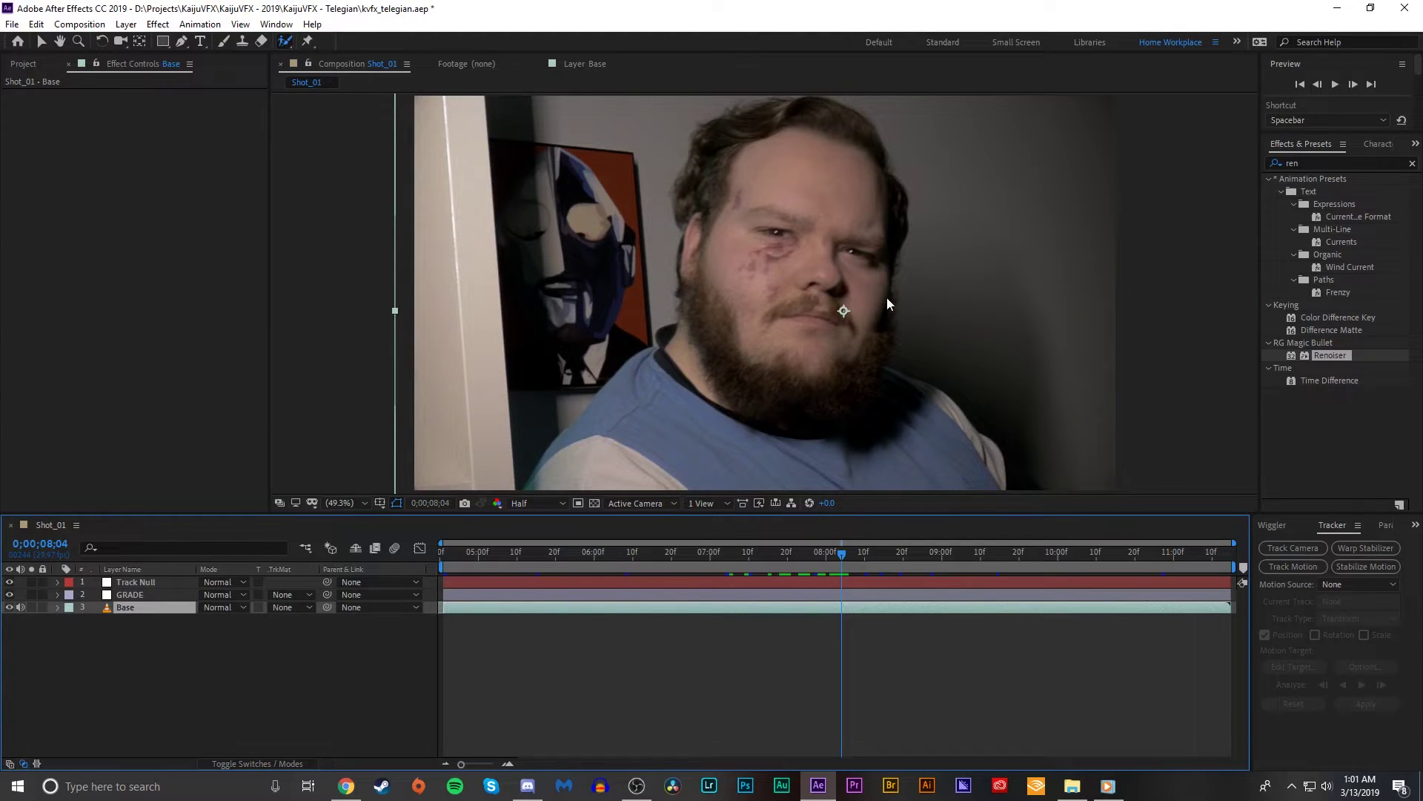
double_click(861, 230)
scroll(962, 215, "down", 5)
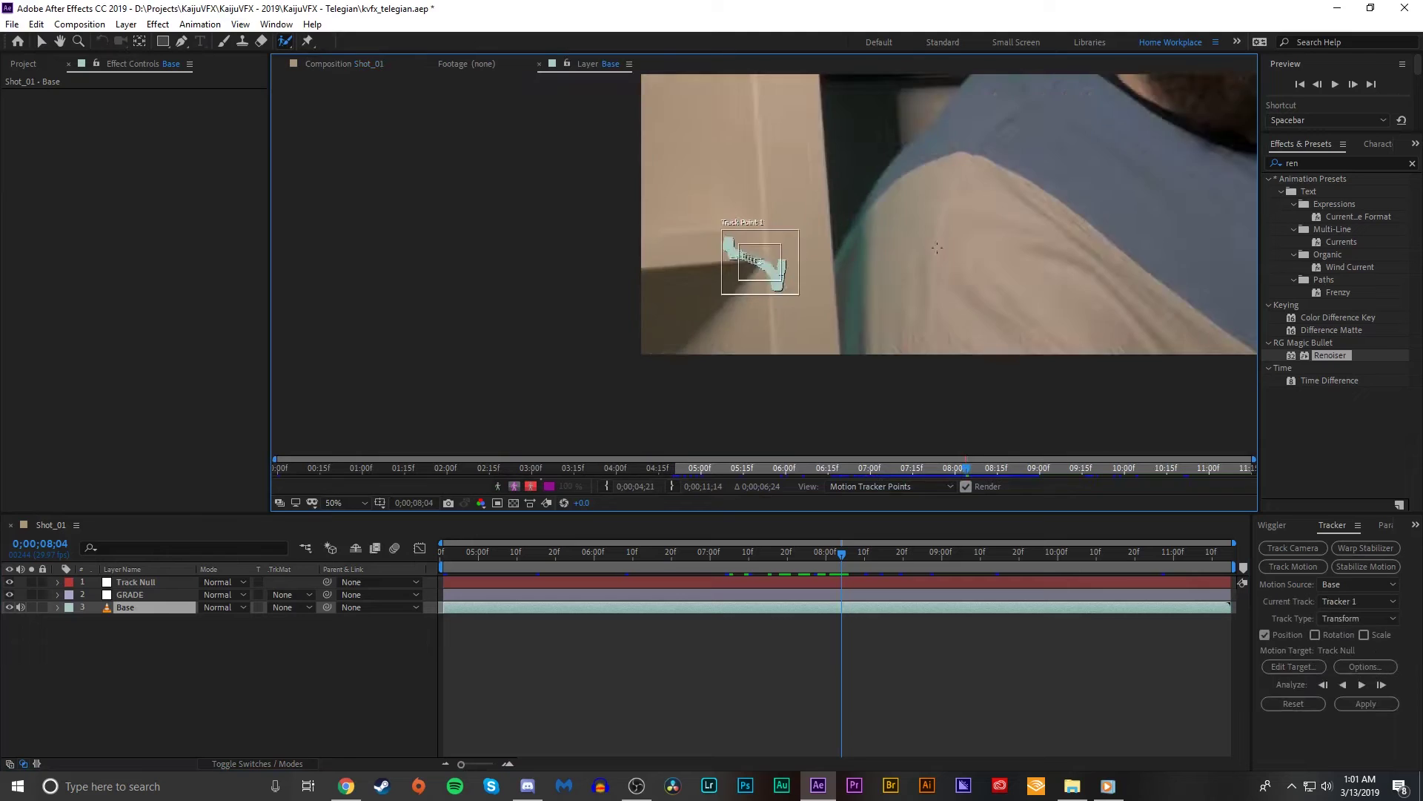
- Resize the Roto Brush and paint a foreground stroke over the man's face, beard and upper body at 0;00;08;04
scroll(962, 215, "up", 2)
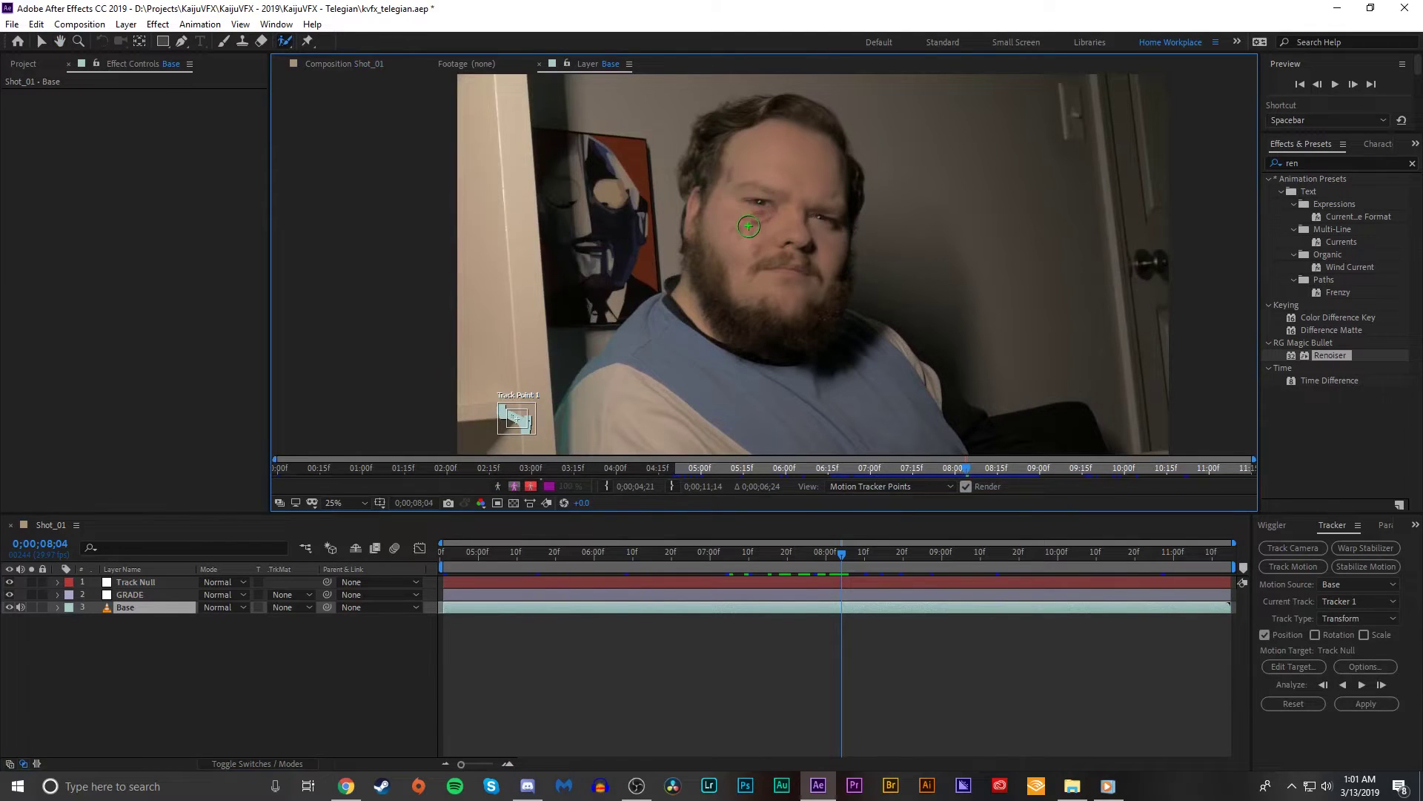
left_click(764, 198)
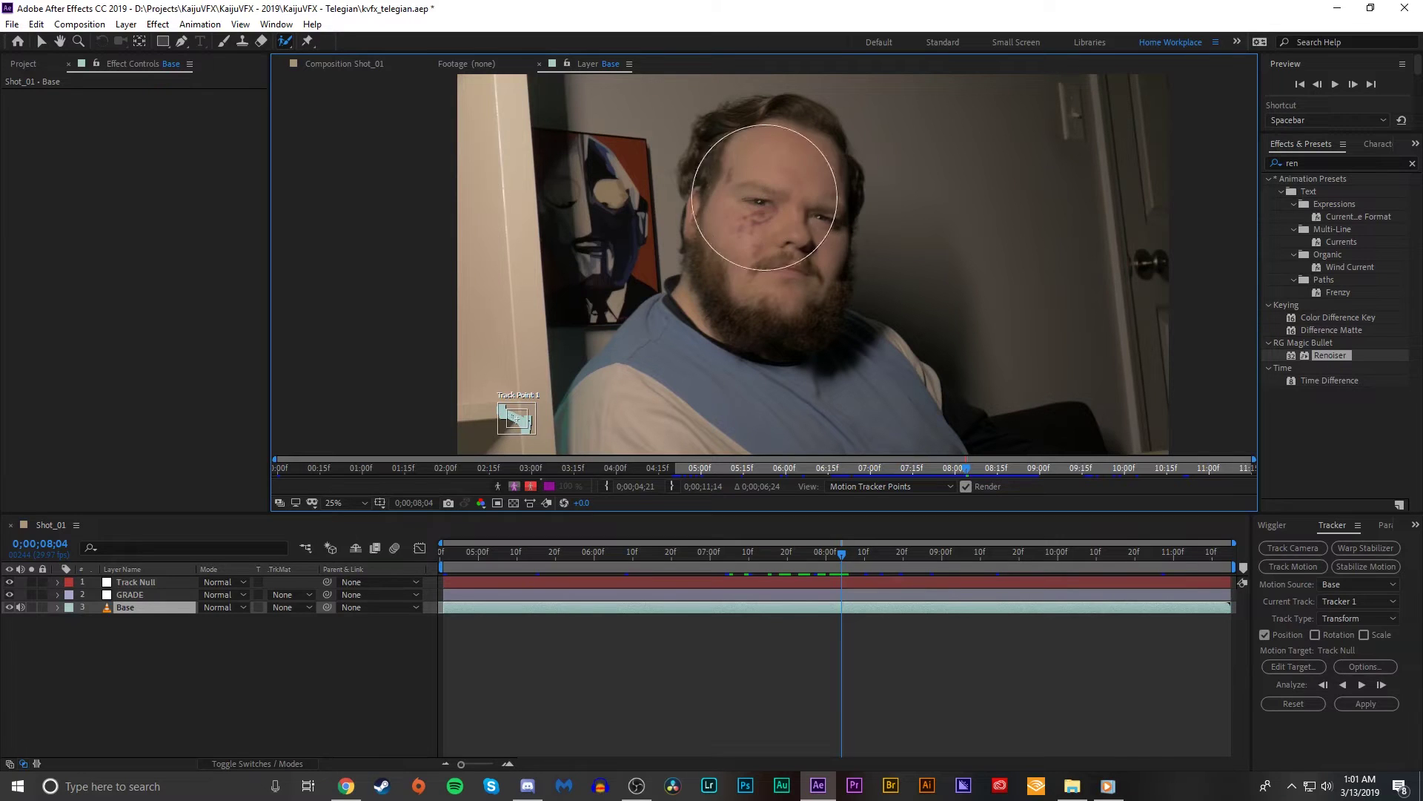
left_click(764, 198)
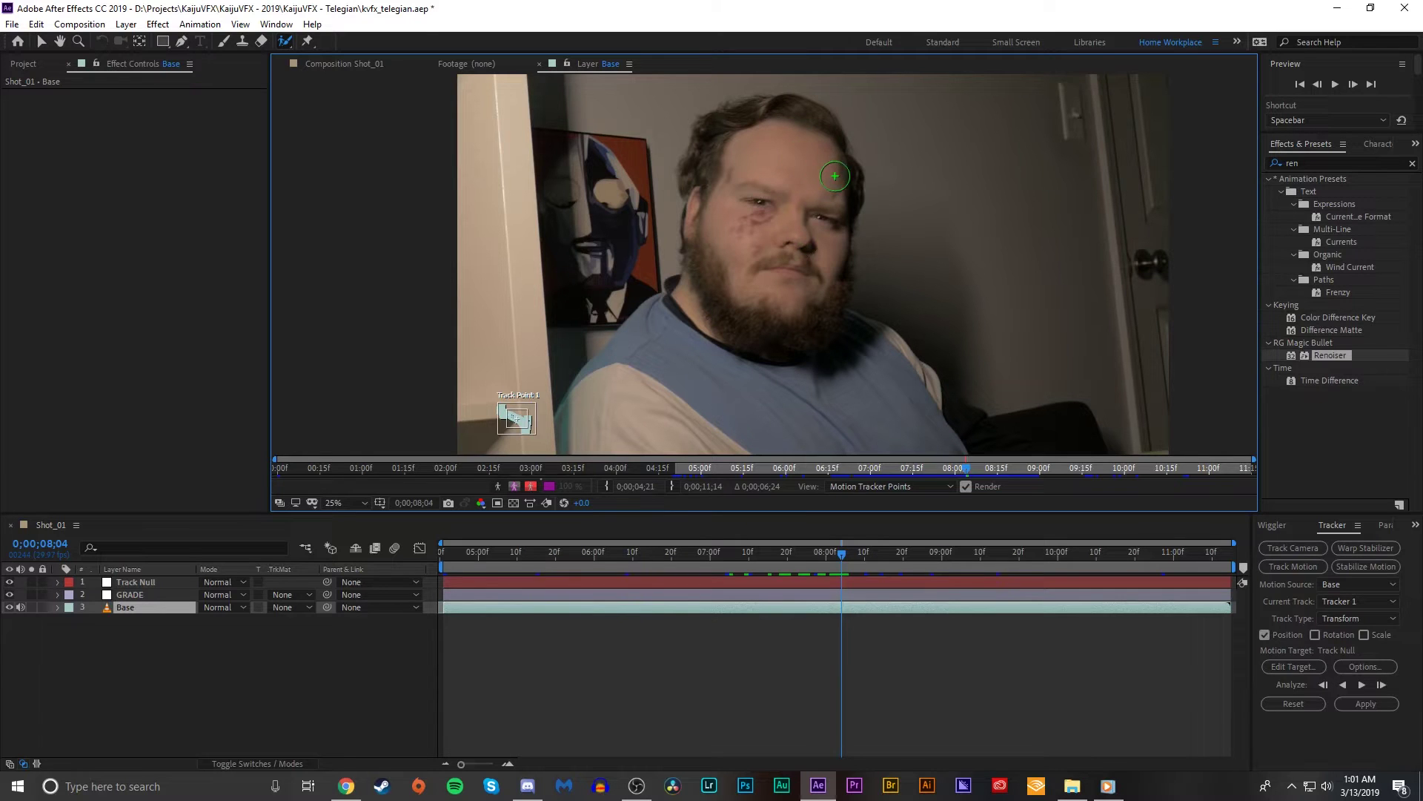
mouse_move(835, 176)
left_mouse_down()
mouse_move(776, 129)
mouse_move(724, 151)
mouse_move(726, 228)
mouse_move(668, 302)
mouse_move(692, 336)
mouse_move(745, 333)
left_mouse_up()
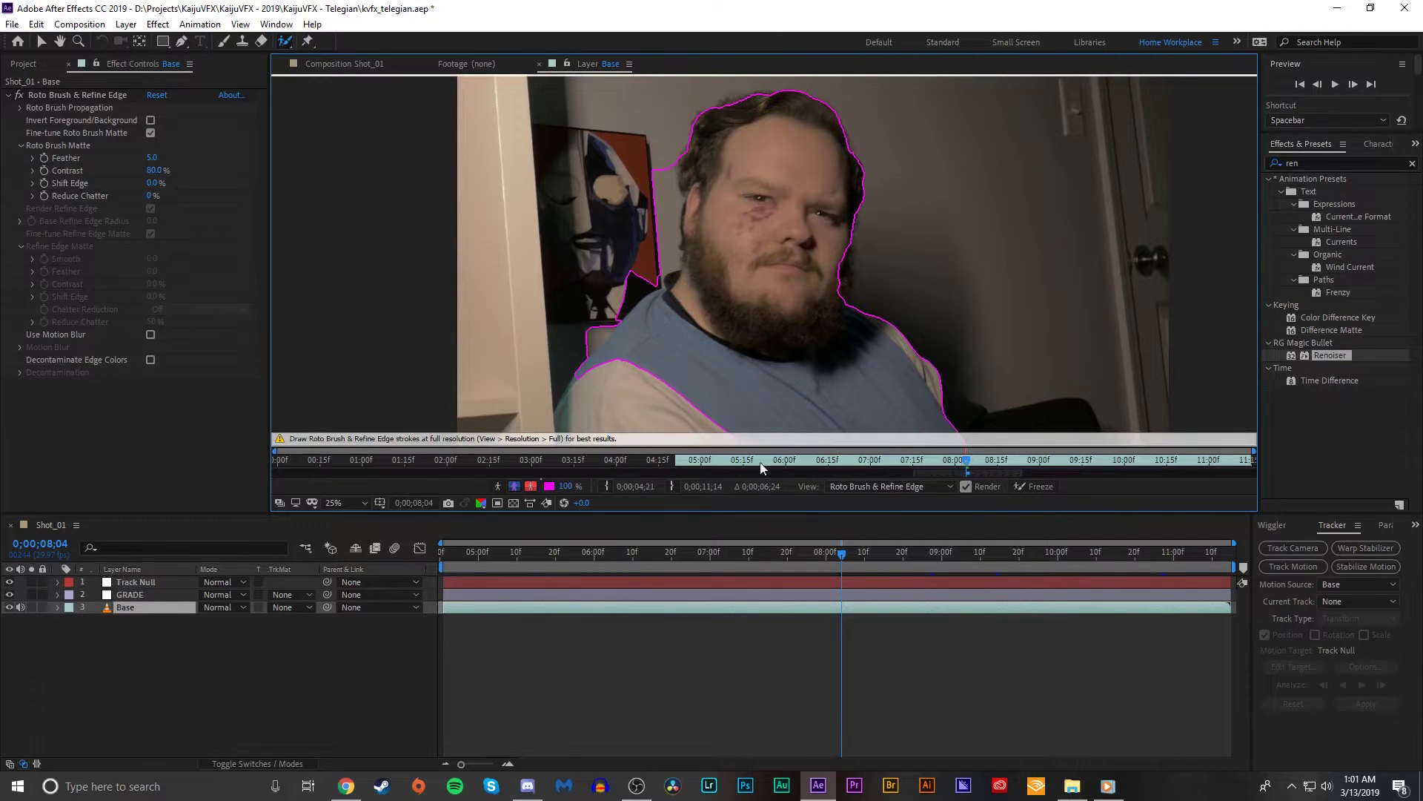
- Subtract the wall and poster areas between the man's head, collar and shoulder from the Roto Brush selection
mouse_move(655, 180)
left_mouse_down()
mouse_move(660, 251)
mouse_move(598, 322)
left_mouse_up()
key("period")
key("period")
key("period")
key("period")
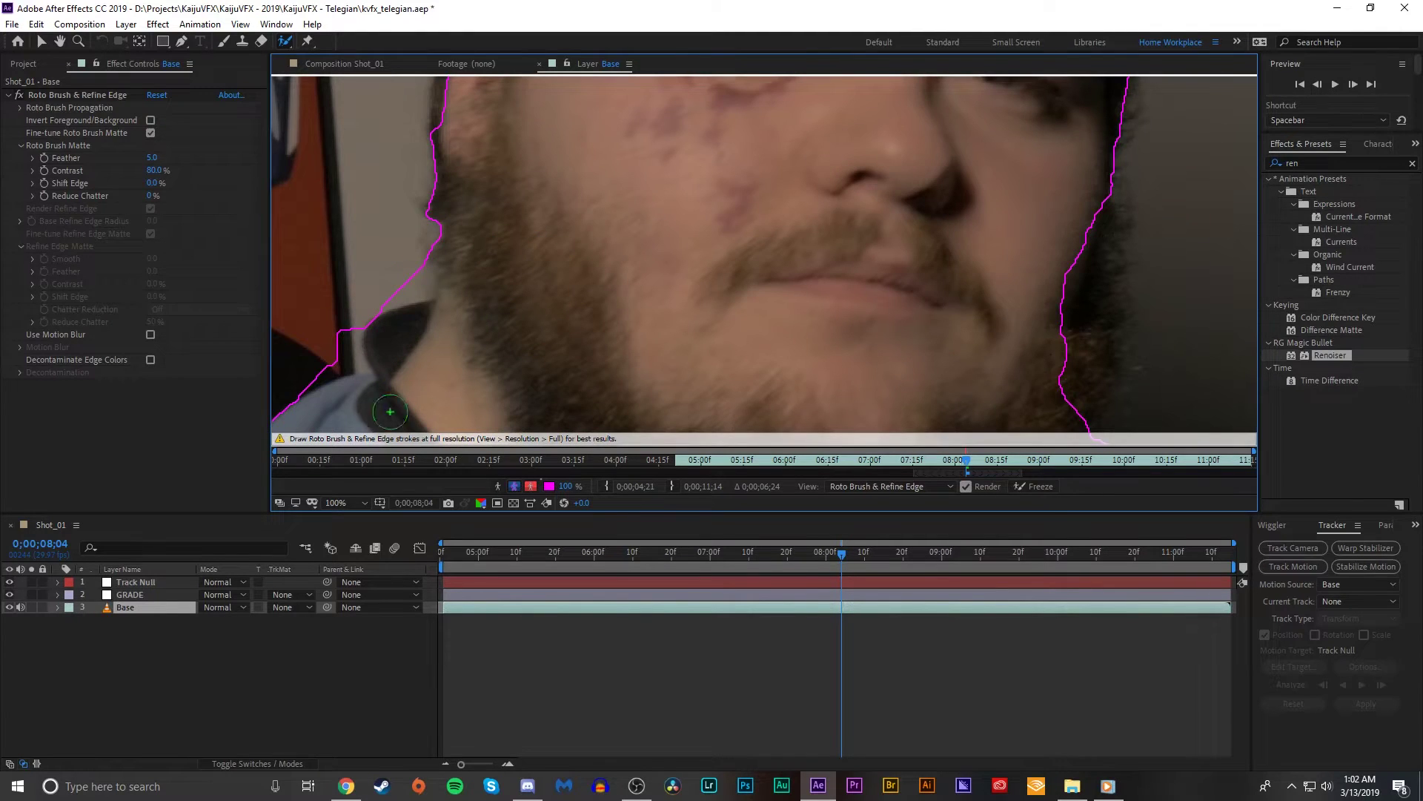
left_click_drag(340, 357, 344, 318)
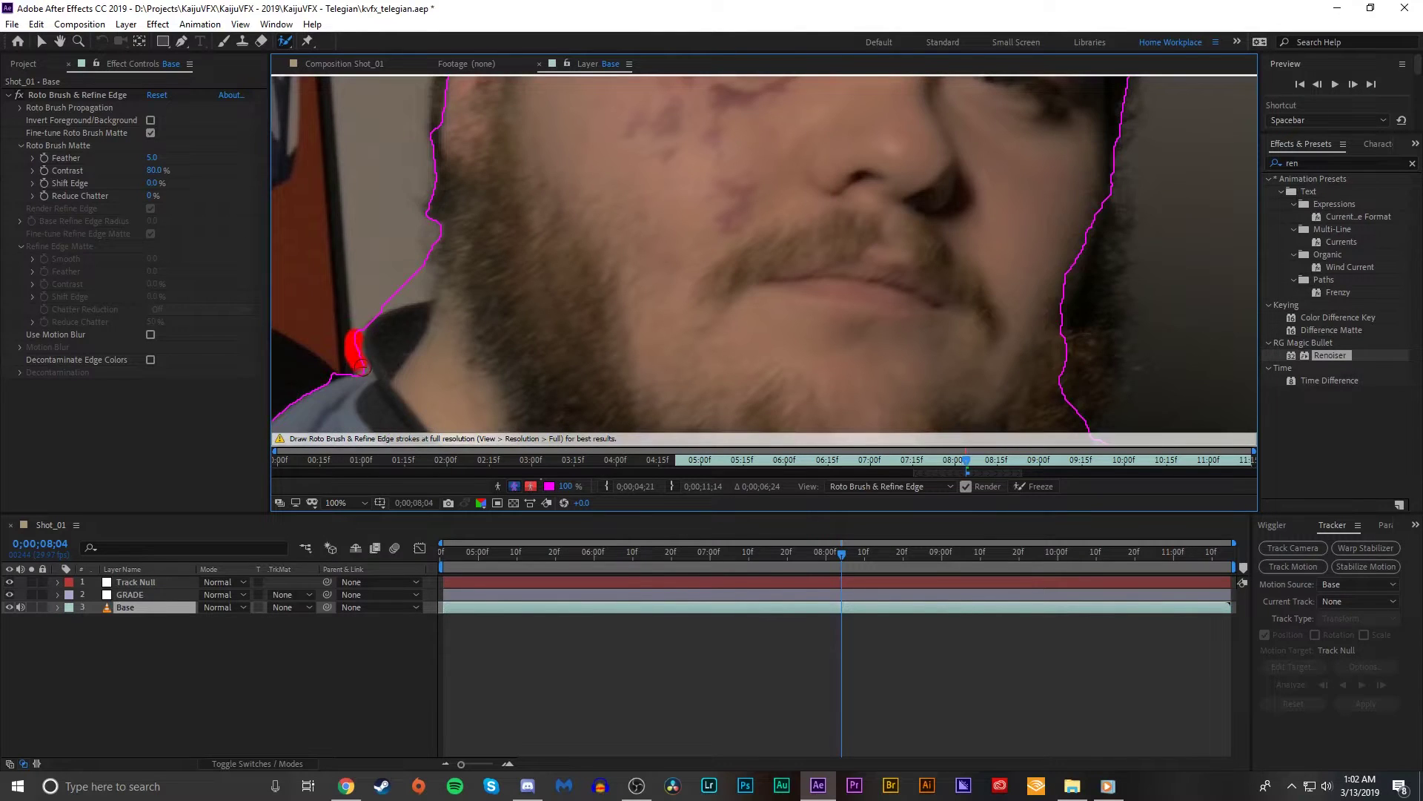
left_click_drag(347, 367, 315, 380)
mouse_move(401, 305)
left_mouse_down()
mouse_move(381, 303)
mouse_move(421, 279)
left_mouse_up()
- Examine the Roto Brush outline close up around the hair, face and beard
scroll(557, 219, "down", 2)
scroll(557, 219, "up", 3)
scroll(541, 197, "down", 1)
left_click_drag(501, 176, 500, 261)
scroll(655, 201, "up", 5)
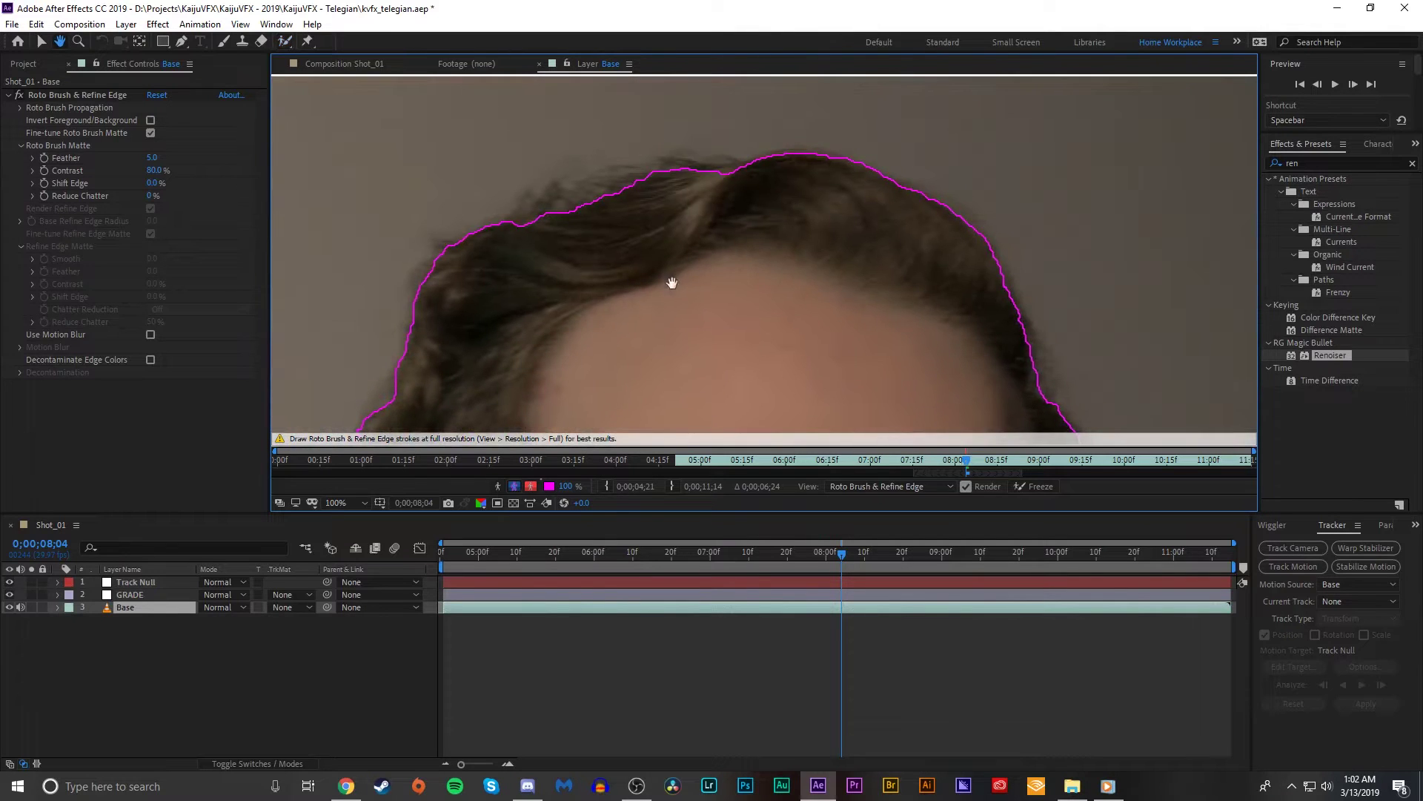
scroll(820, 327, "down", 6)
left_click_drag(725, 216, 704, 379)
scroll(779, 376, "down", 3)
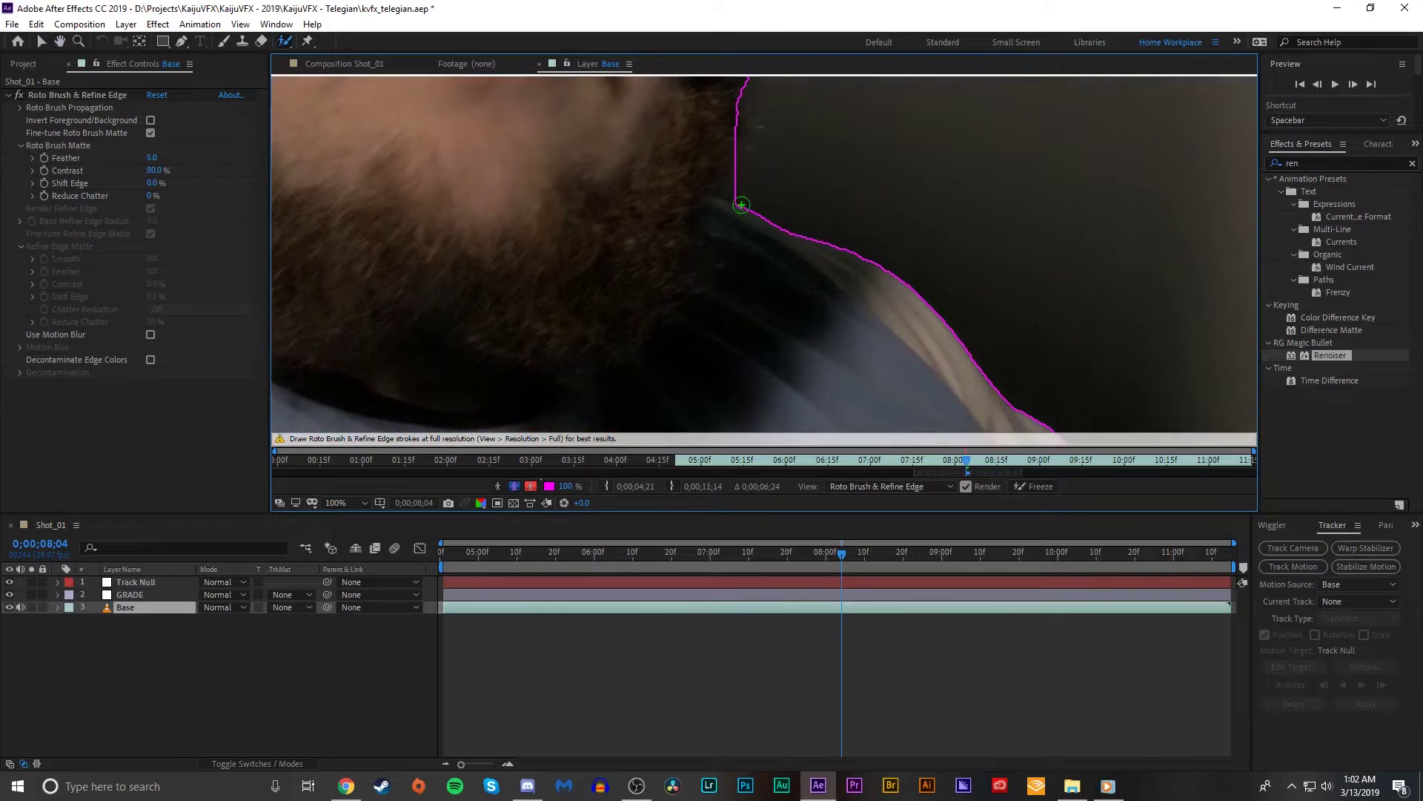
- Add the dark-sleeved arm and the skin area in the frame's lower-right corner to the selection, keeping the chair back excluded
scroll(779, 238, "down", 5)
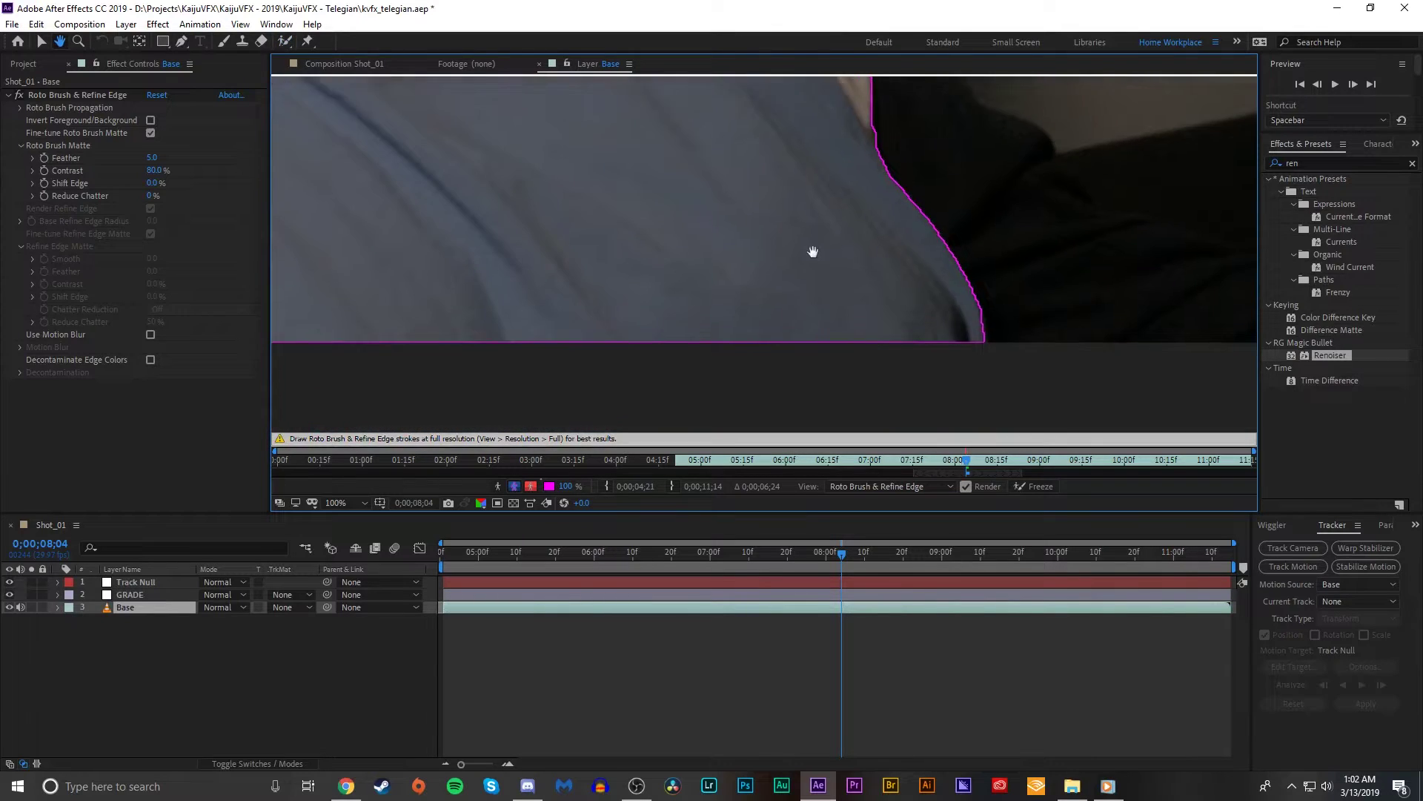
scroll(800, 263, "down", 2)
mouse_move(758, 195)
left_mouse_down()
mouse_move(820, 296)
mouse_move(1008, 334)
left_mouse_up()
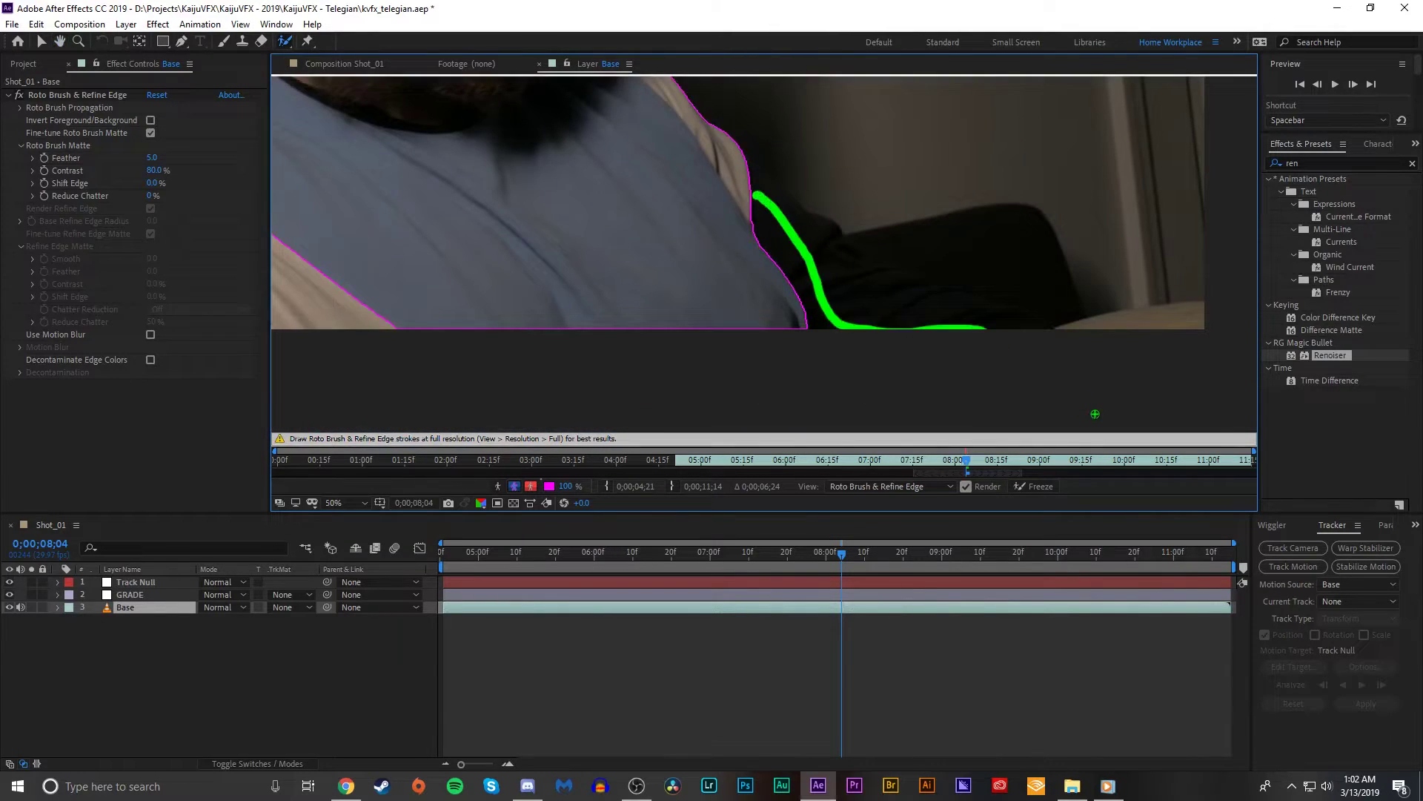
left_click_drag(847, 207, 1068, 276)
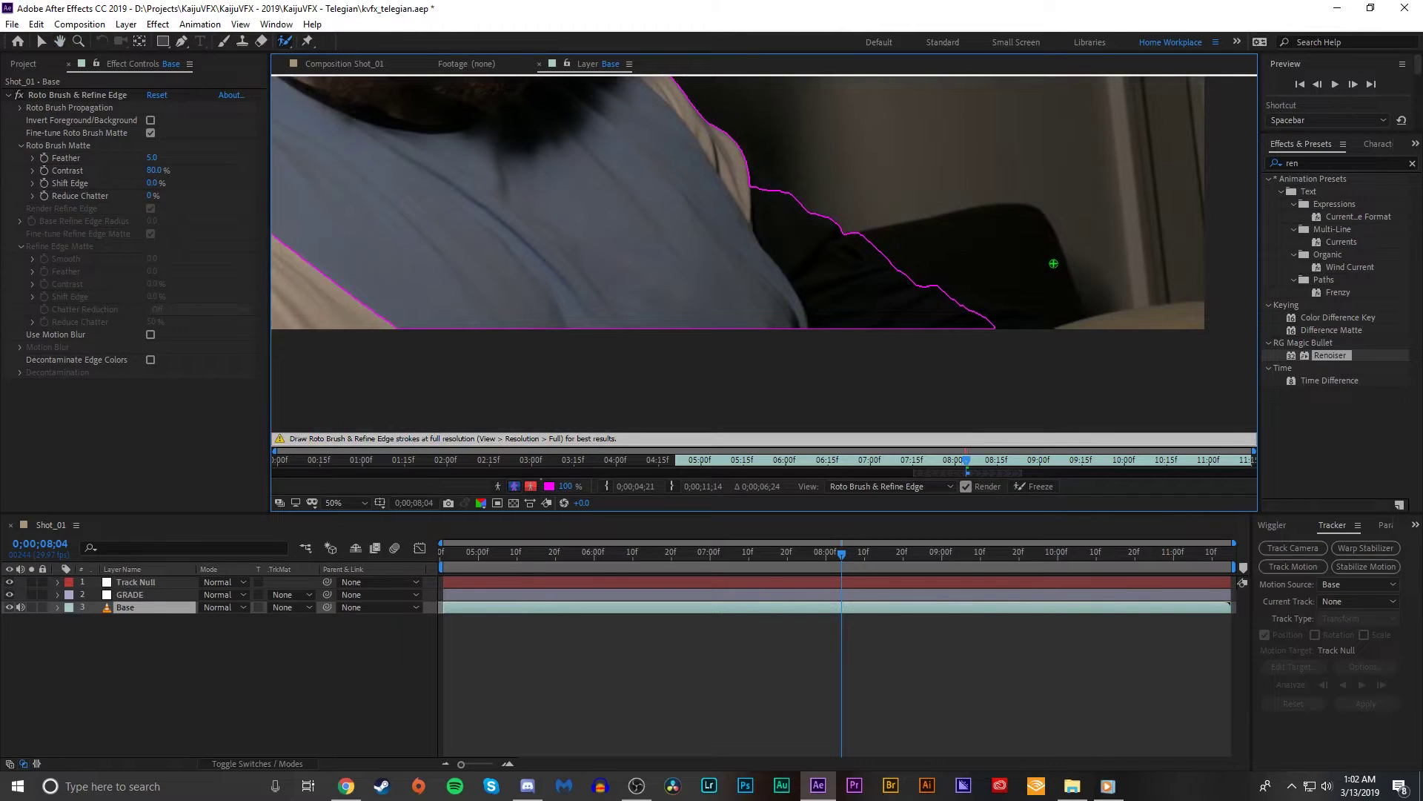
mouse_move(940, 299)
left_mouse_down()
mouse_move(1101, 337)
mouse_move(1199, 321)
left_mouse_up()
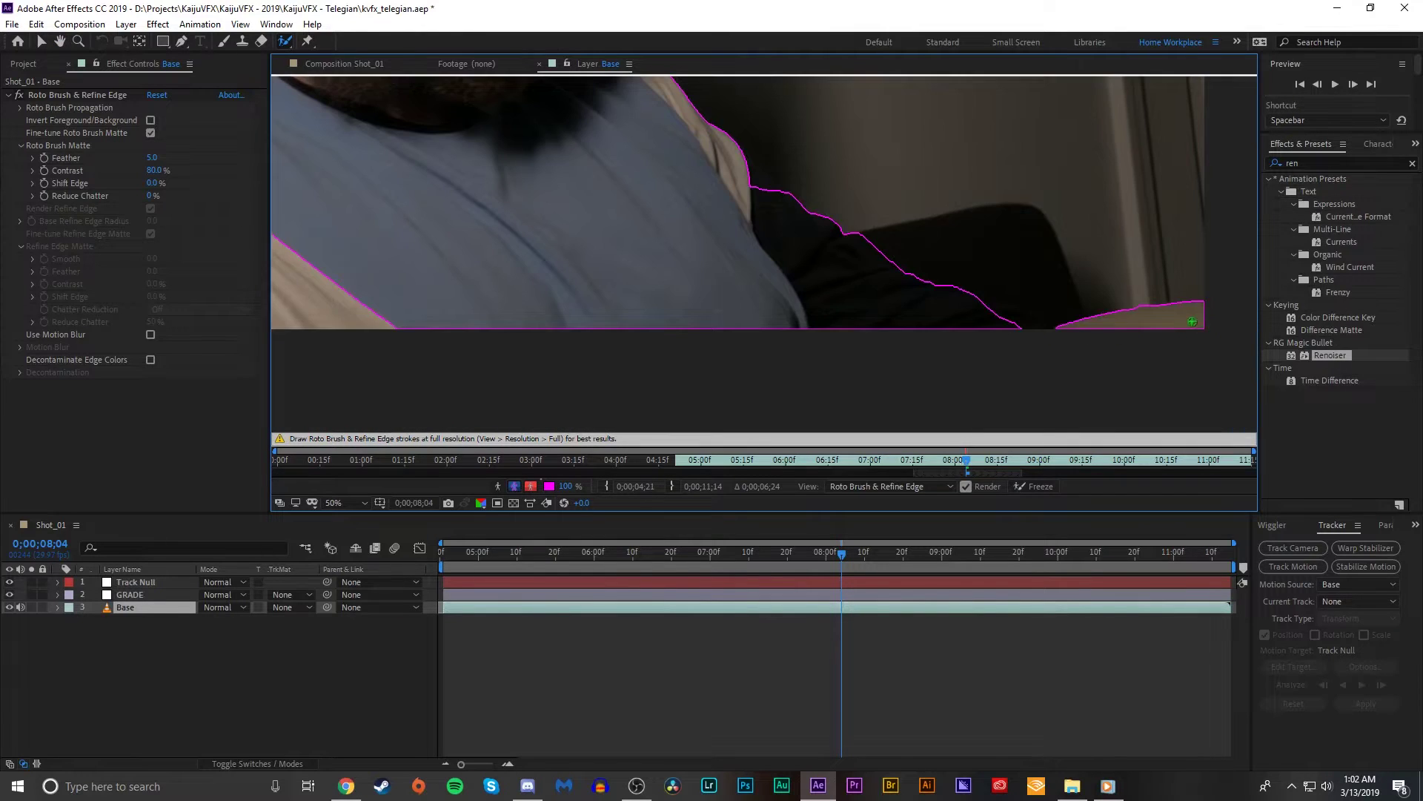
- Refine the selection along the dark sleeve toward the lower-right corner of the footage
scroll(1013, 304, "up", 2)
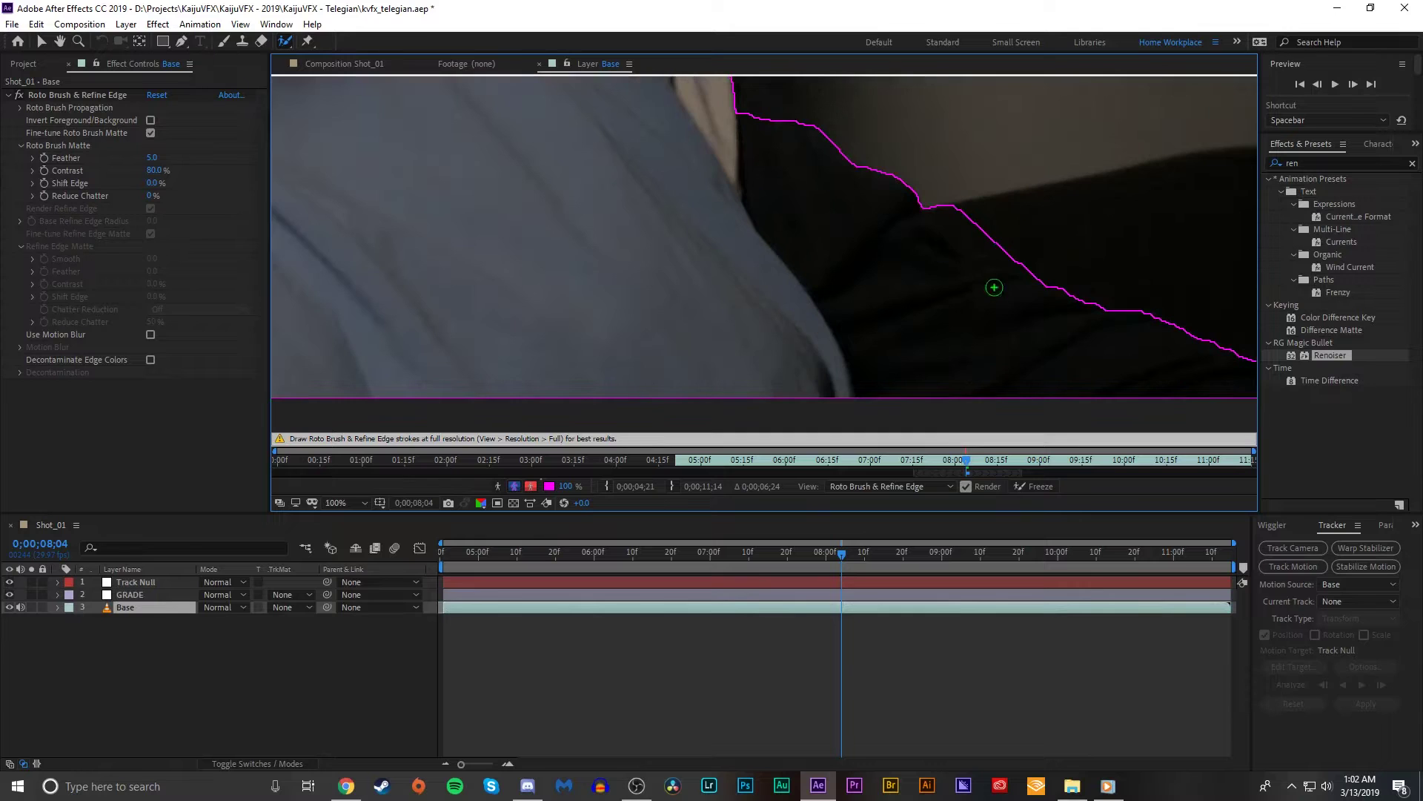
scroll(1157, 289, "up", 1)
left_click_drag(1181, 290, 454, 215)
left_click_drag(1165, 419, 807, 397)
scroll(759, 295, "down", 2)
scroll(747, 287, "up", 1)
- Bring the beige sleeve beside the door frame into the selection and clean up its outer edge
left_click_drag(749, 289, 1271, 319)
mouse_move(311, 260)
left_mouse_down()
mouse_move(442, 324)
mouse_move(941, 327)
left_mouse_up()
key("alt+w")
scroll(674, 241, "down", 1)
left_click_drag(593, 194, 572, 300)
left_click_drag(576, 186, 558, 213)
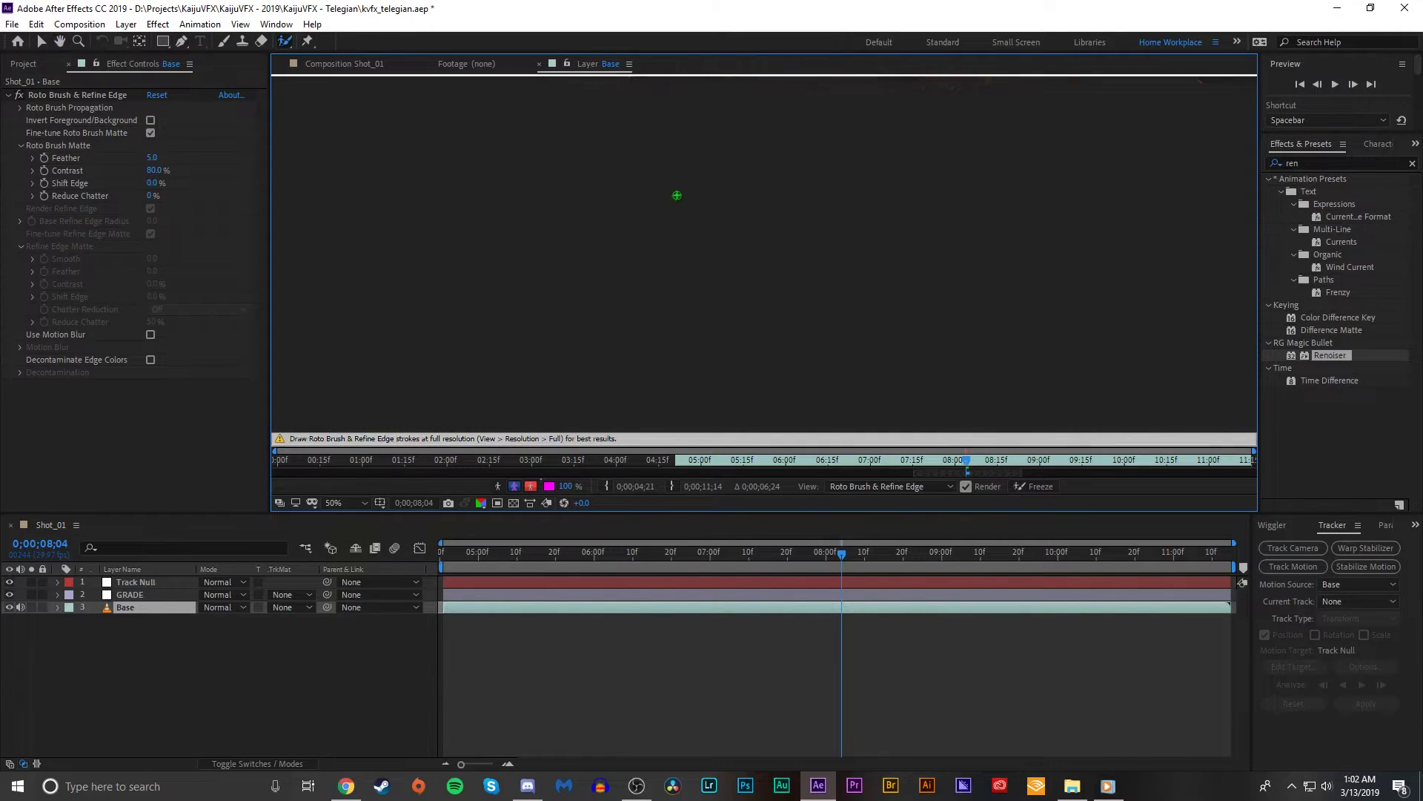
- Check the outline with the whole frame in view and extend the Roto Brush span forward along the clip
key("h")
left_click_drag(828, 224, 705, 298)
scroll(707, 298, "down", 2)
scroll(756, 228, "up", 2)
scroll(756, 228, "down", 2)
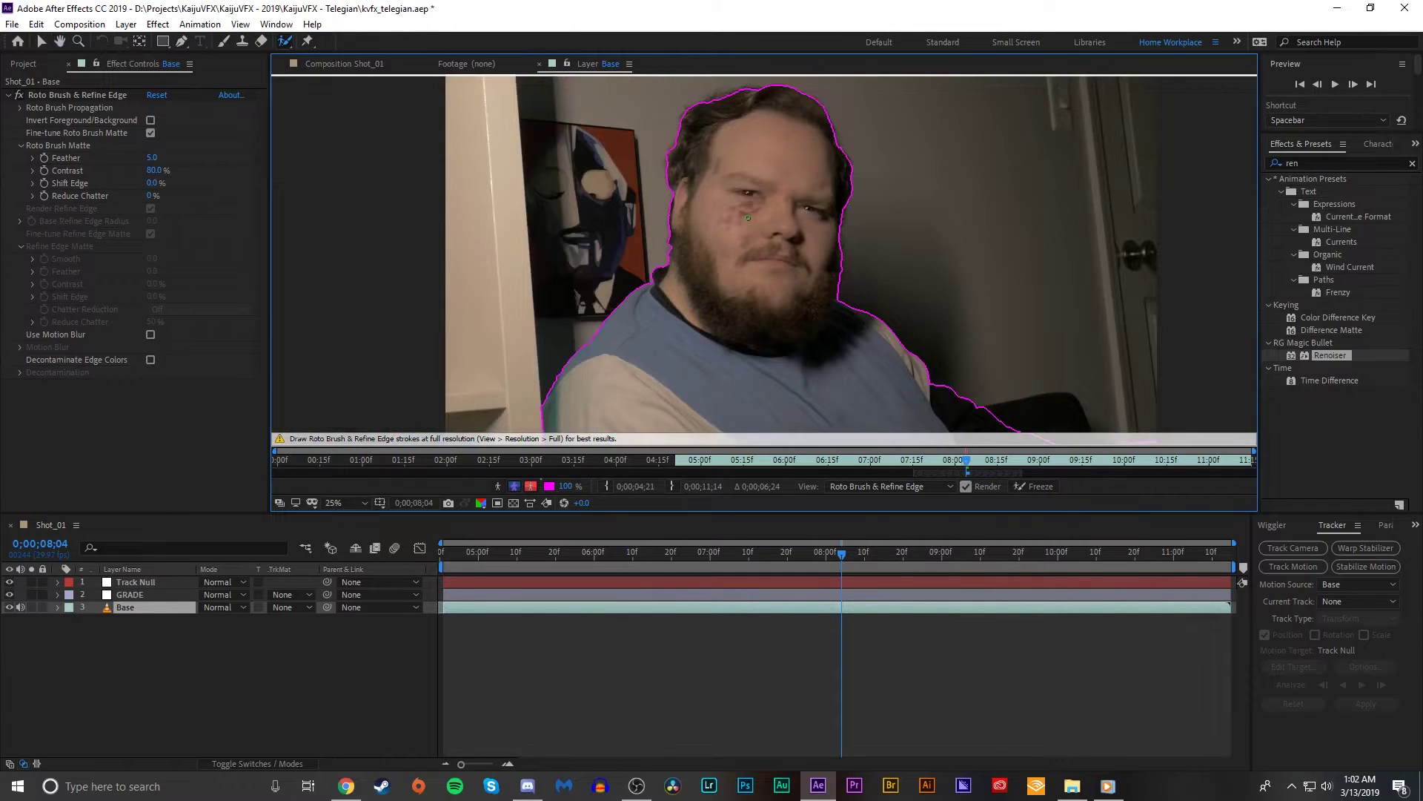
scroll(830, 303, "down", 1)
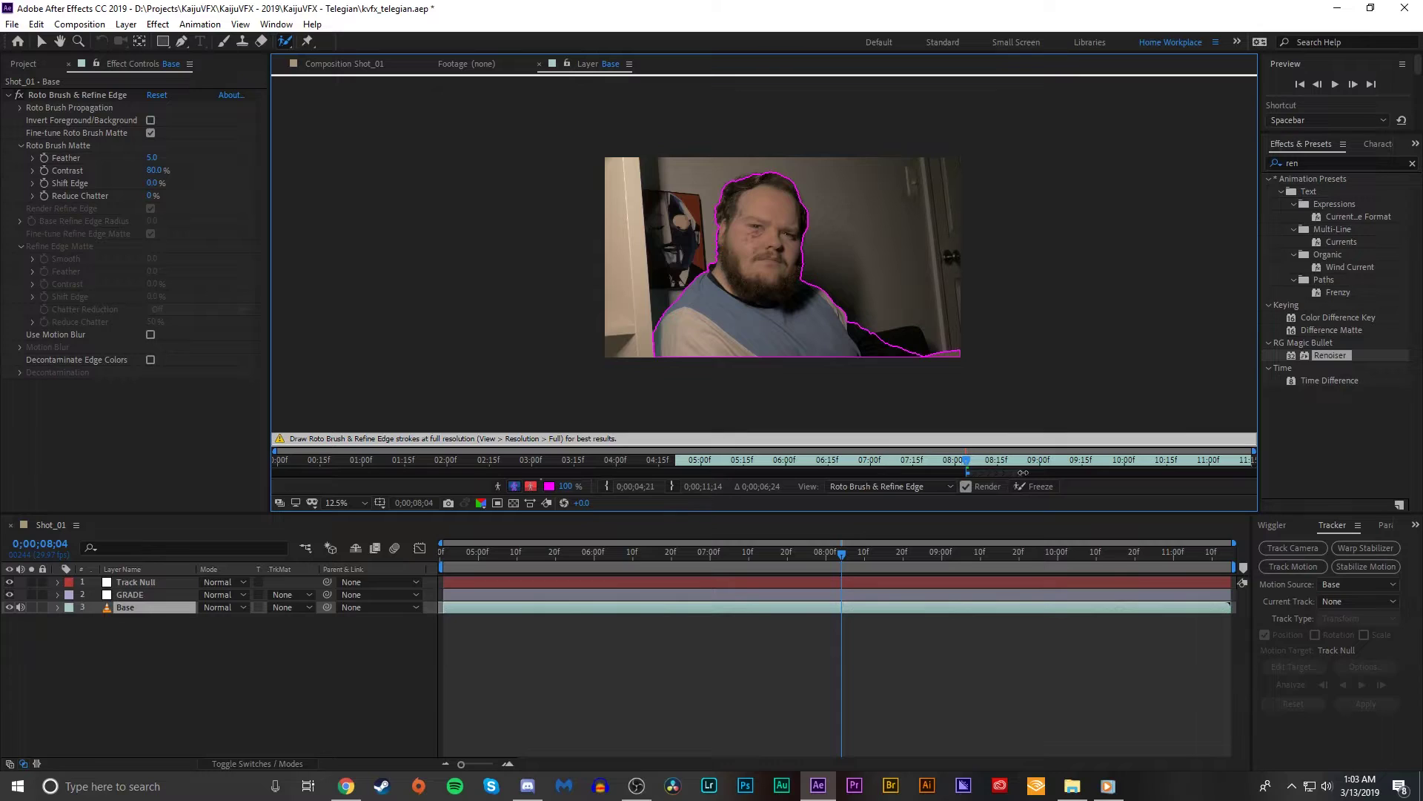
left_click_drag(1108, 480, 1228, 474)
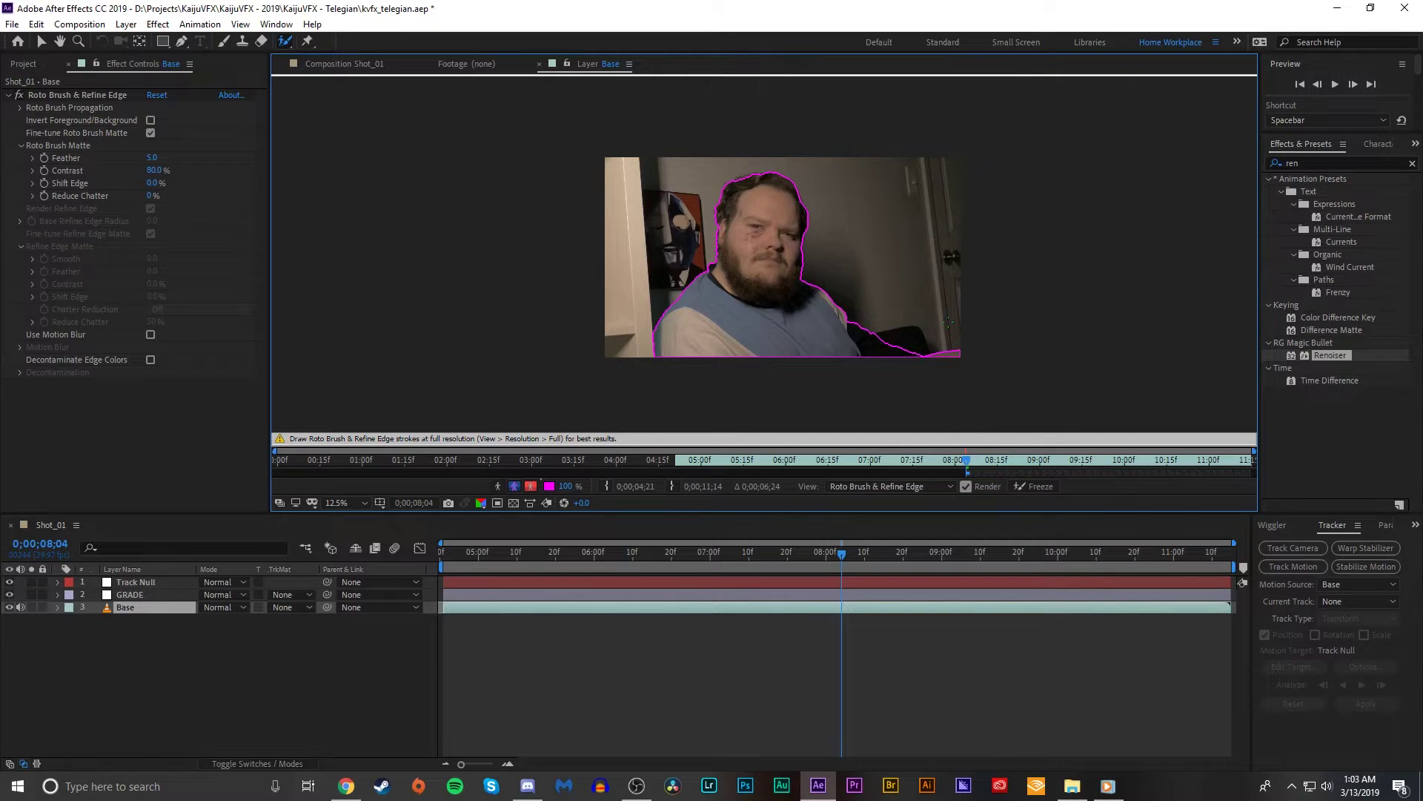
- Enlarge the layer view and propagate the Roto Brush matte forward to 0;00;09;10
key("period")
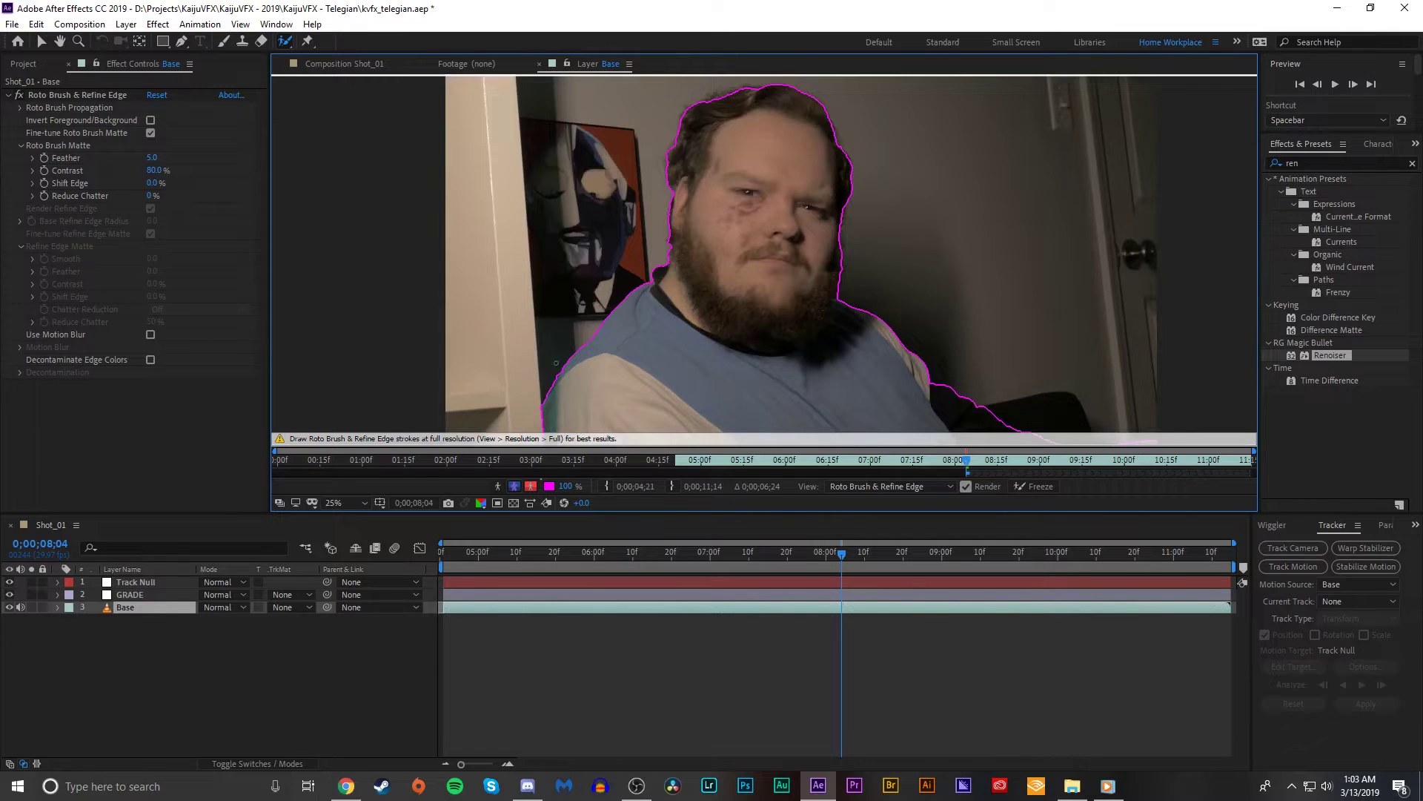
key("comma")
key("period")
key("comma")
key("period")
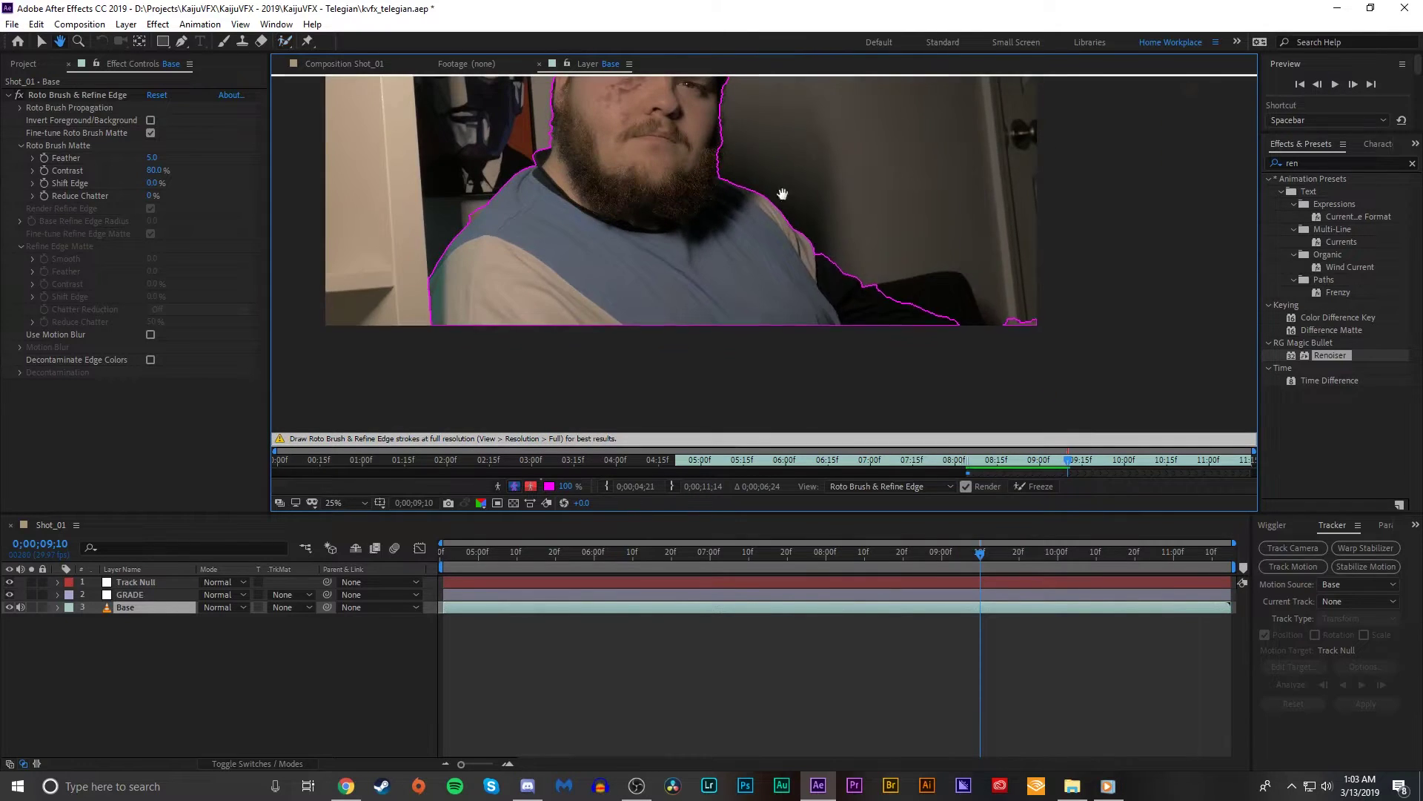
- Subtract the stray selected patch in the footage's lower-right corner at 0;00;09;10
left_click_drag(778, 197, 753, 211)
scroll(941, 238, "up", 4)
left_click_drag(951, 247, 747, 285)
scroll(914, 336, "up", 1)
left_click_drag(914, 336, 785, 224)
scroll(732, 236, "down", 5)
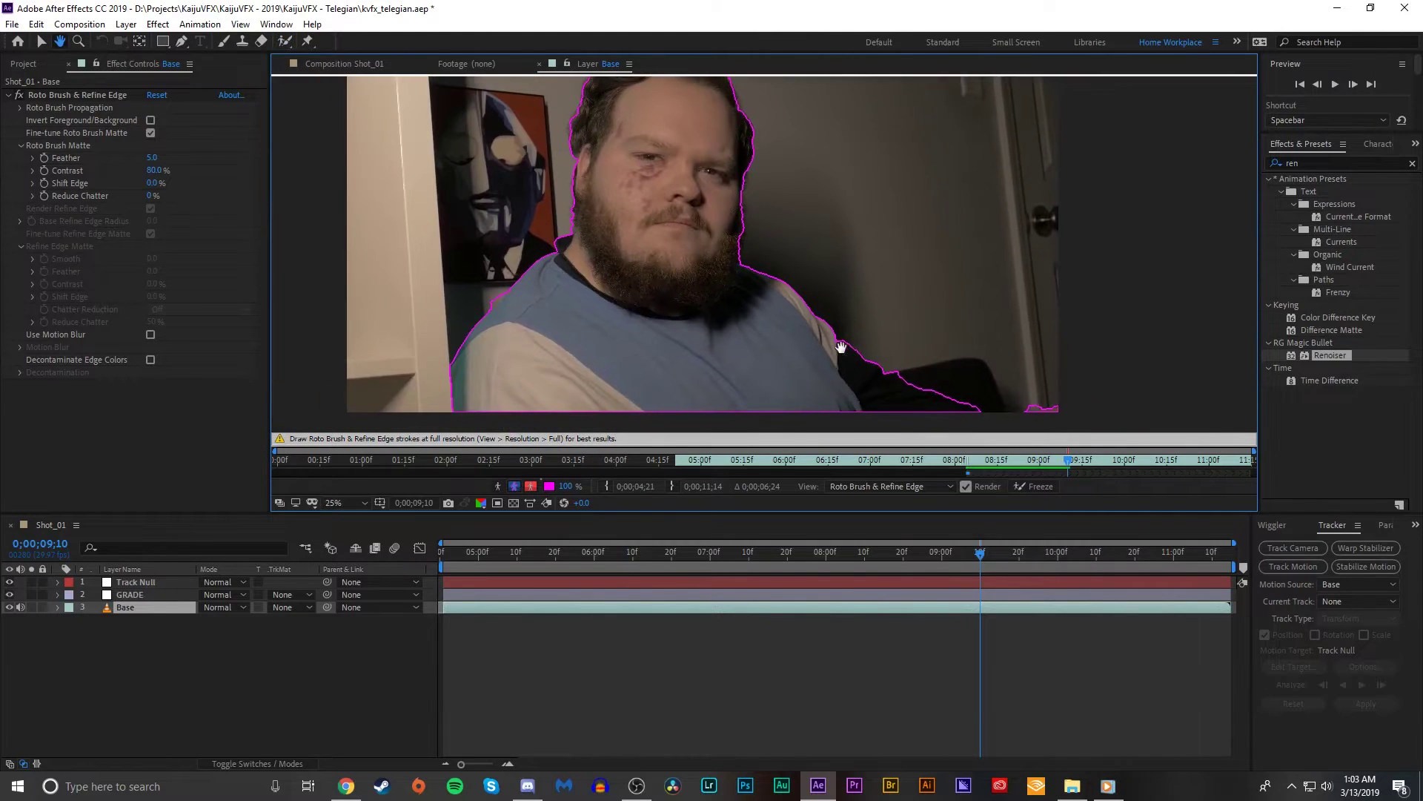
scroll(917, 373, "down", 1)
scroll(954, 341, "up", 2)
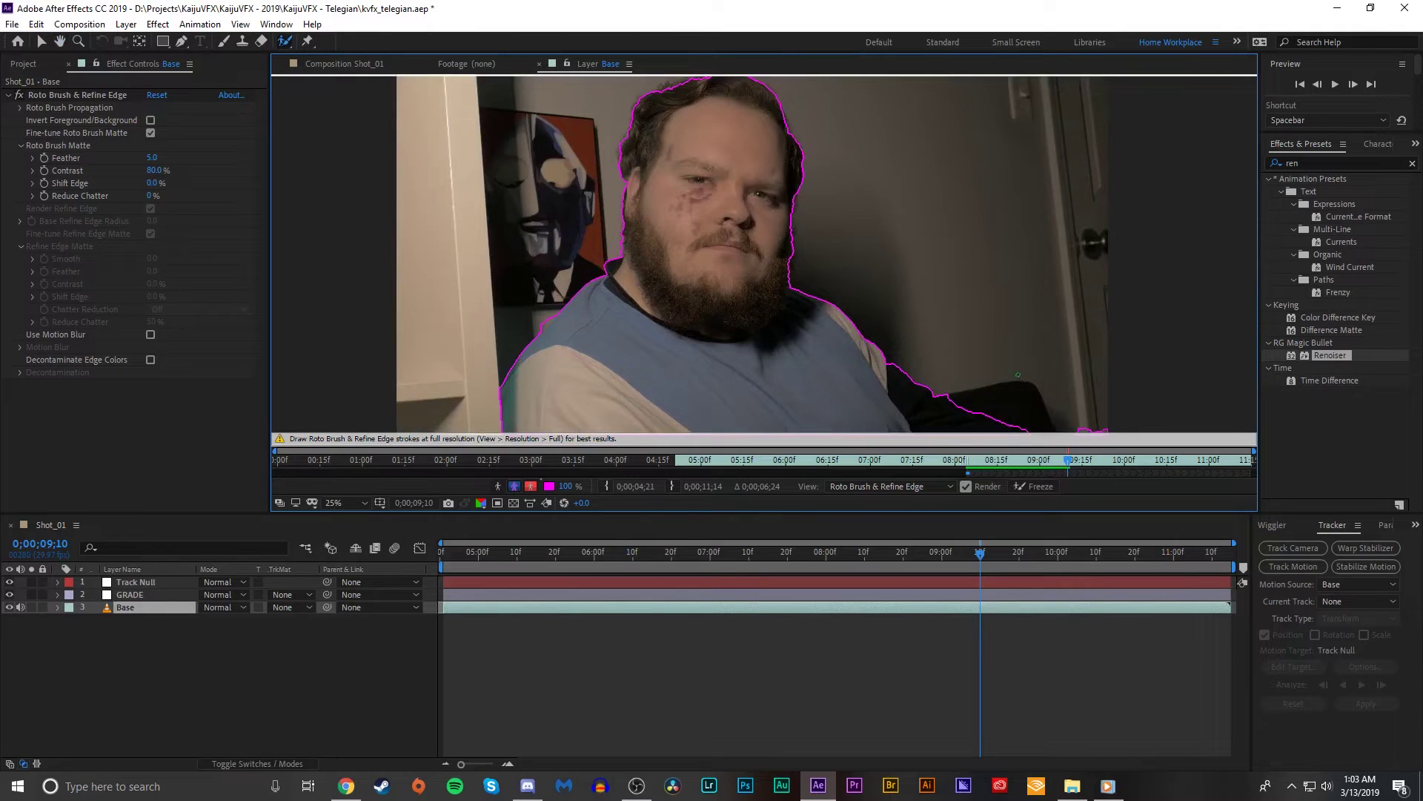
key("alt+w")
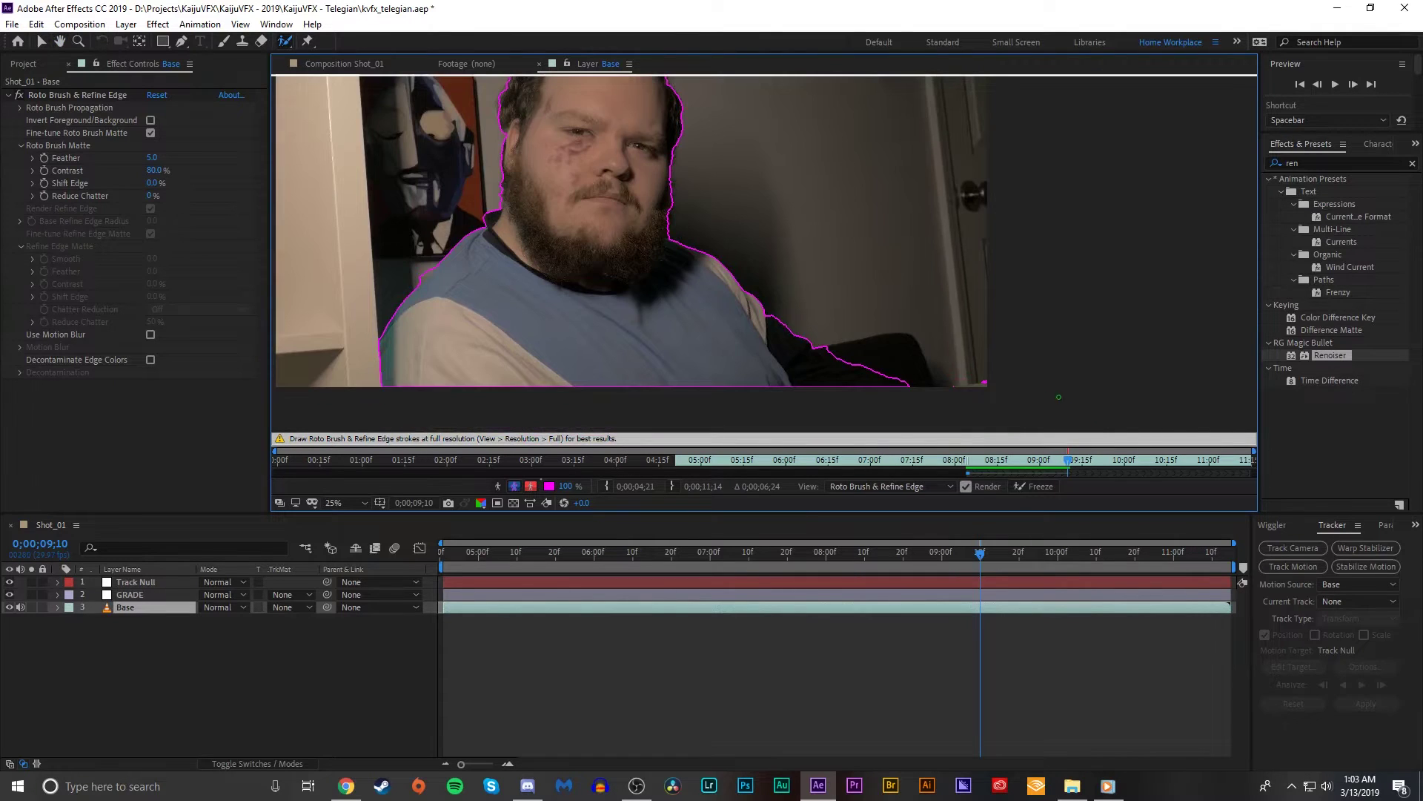
left_click_drag(986, 380, 1011, 385)
- Propagate the matte on to 0;00;09;16 and examine the outline around the body and along the shoulder
scroll(841, 297, "down", 1)
scroll(841, 296, "up", 1)
left_click_drag(640, 273, 734, 331)
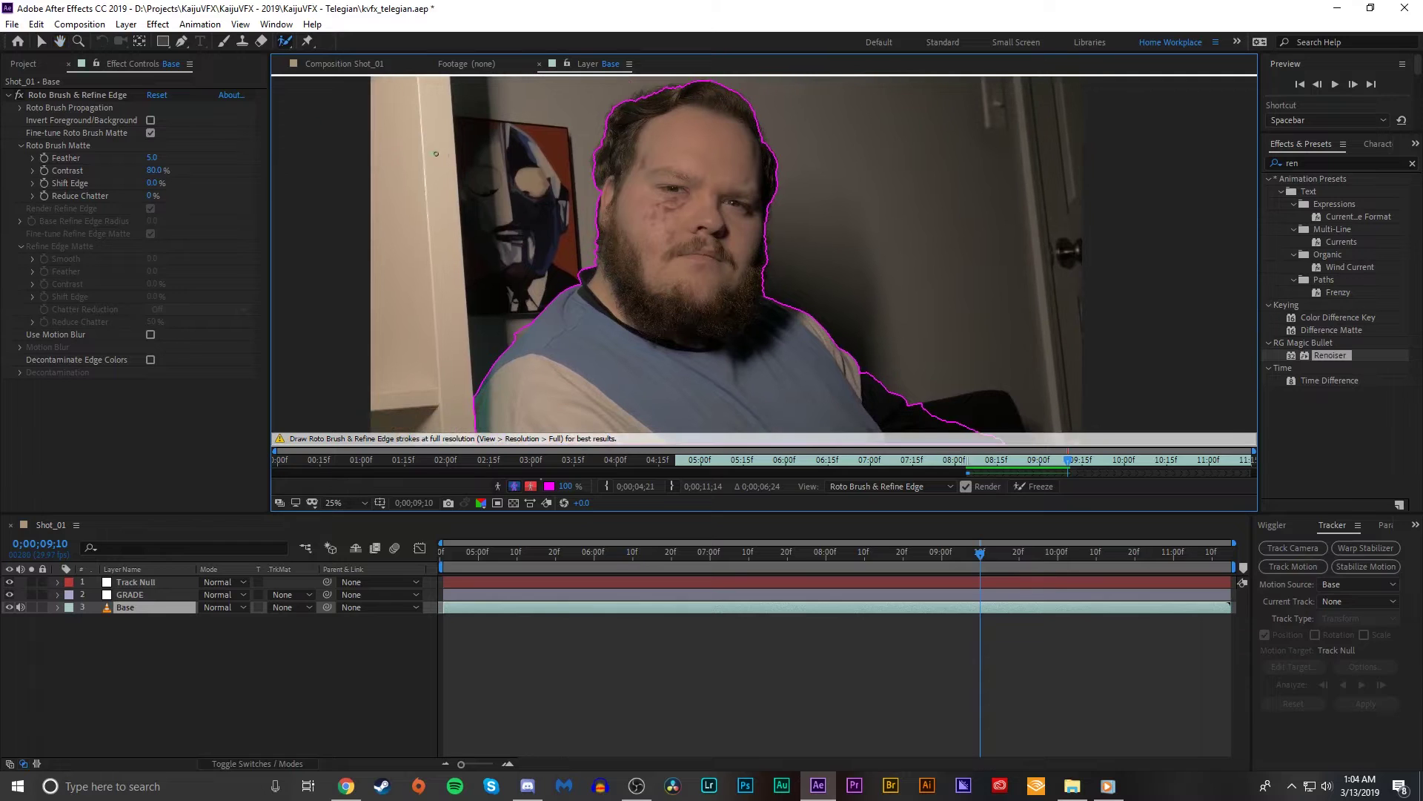
scroll(831, 230, "down", 1)
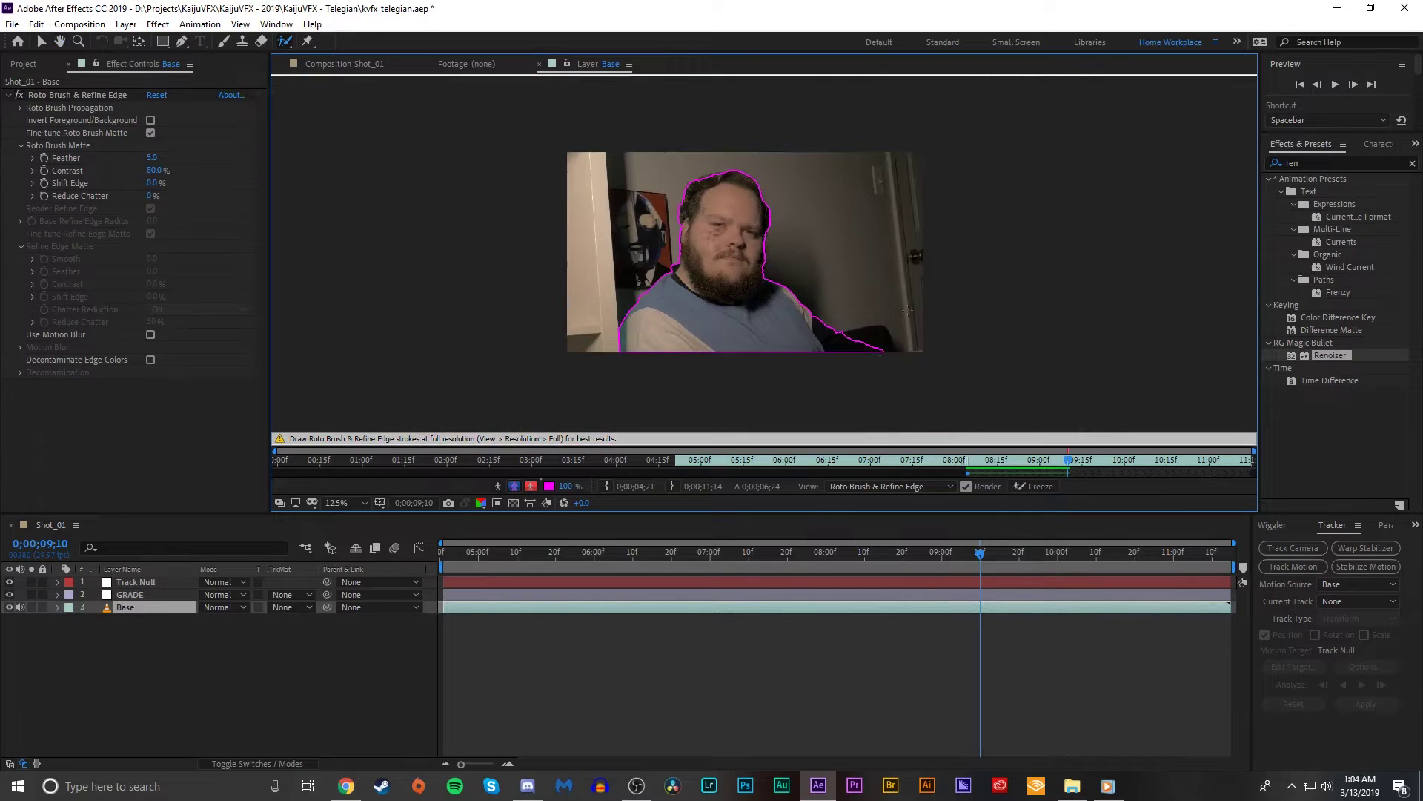
scroll(764, 262, "up", 1)
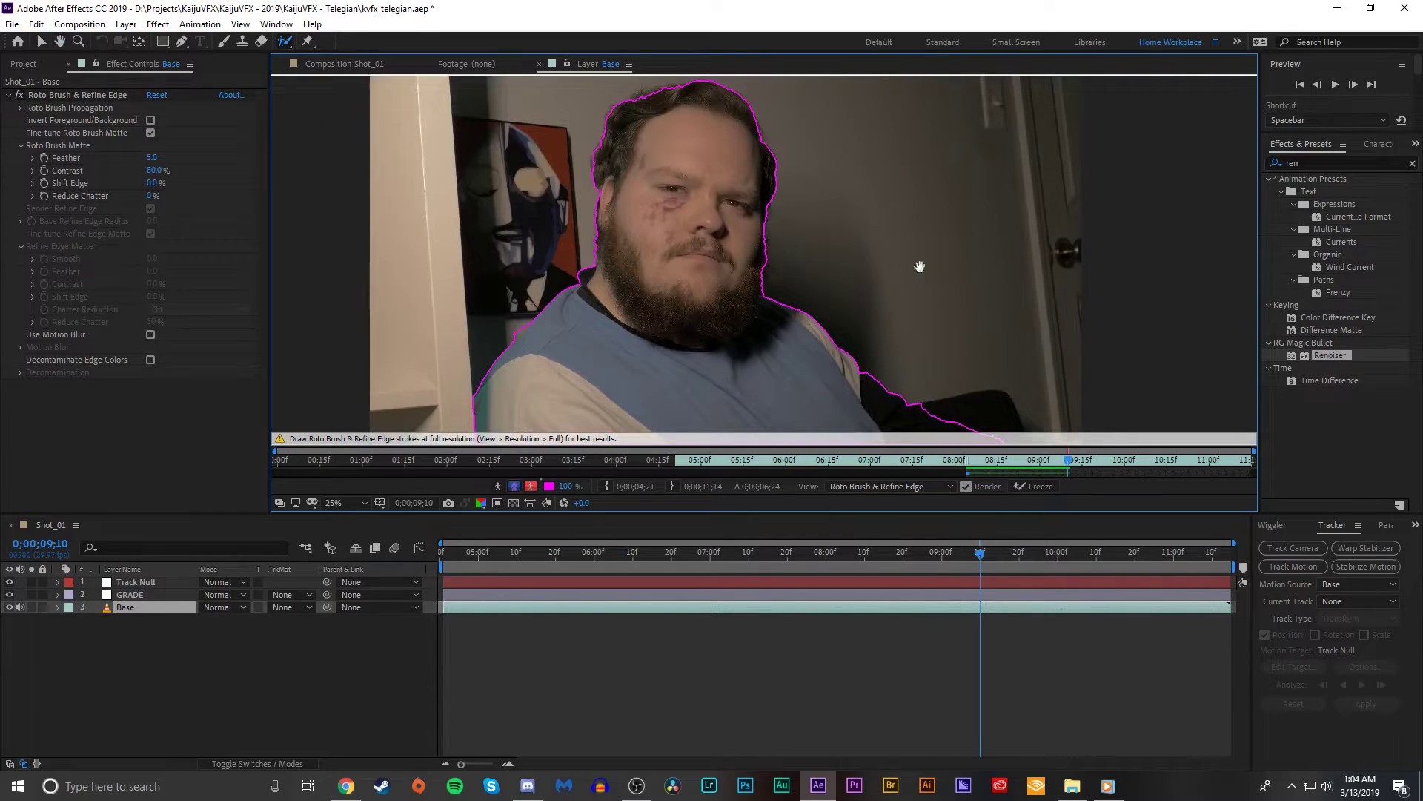
scroll(921, 273, "up", 4)
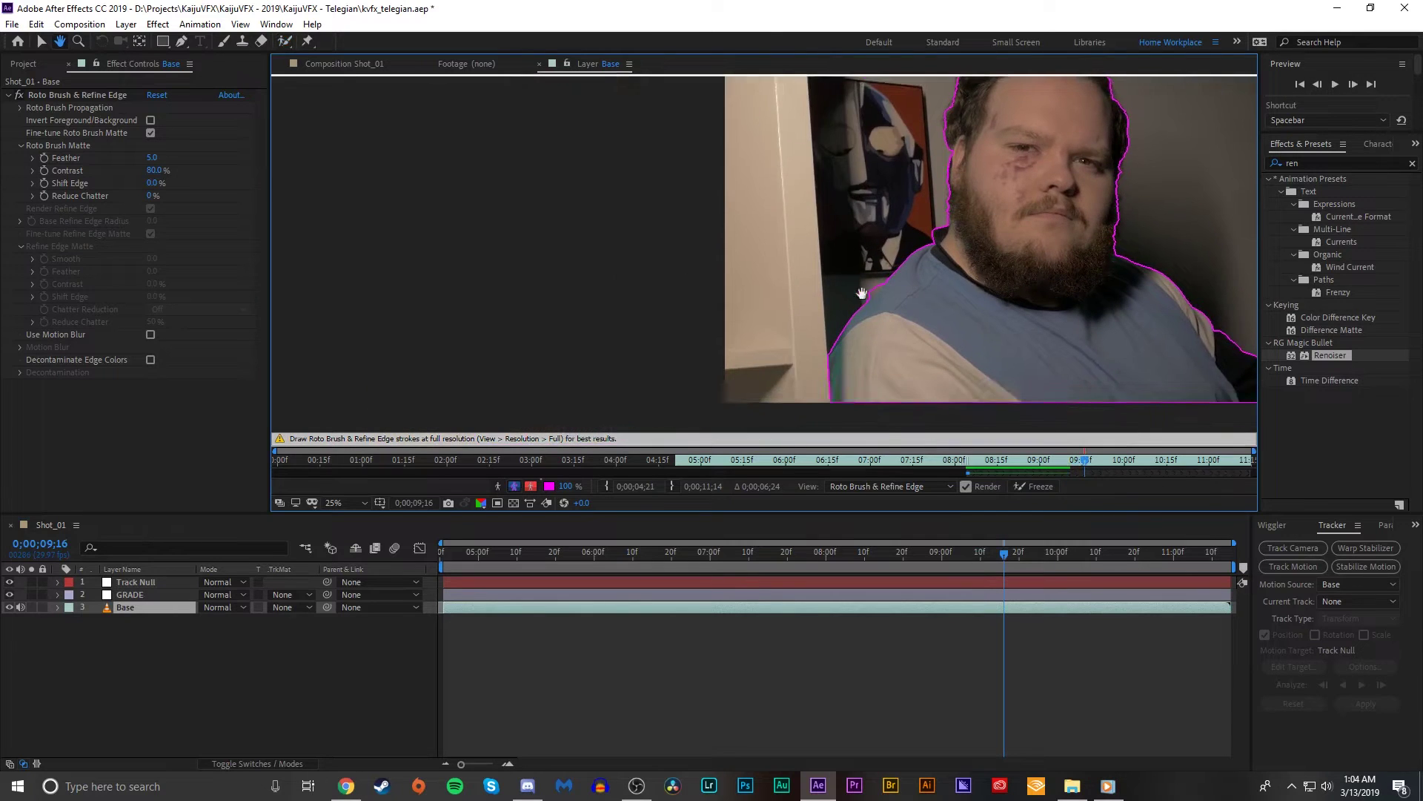
scroll(706, 190, "up", 2)
left_click_drag(812, 191, 726, 276)
scroll(829, 274, "down", 2)
- Correct the shoulder outline against the poster at 0;00;08;17 and propagate the matte forward to 0;00;09;17
left_click_drag(1079, 465, 1001, 462)
left_click_drag(732, 257, 767, 217)
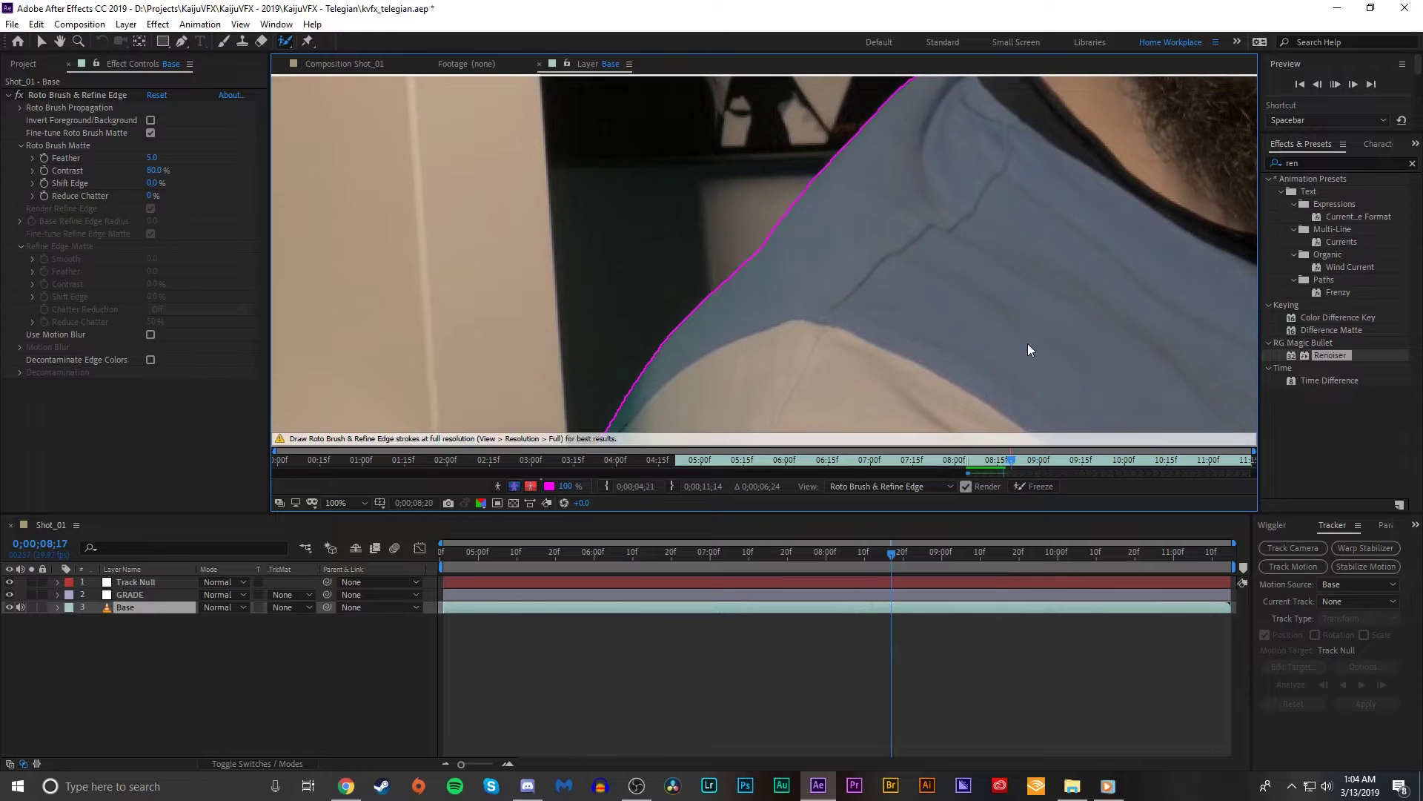
scroll(986, 294, "down", 4)
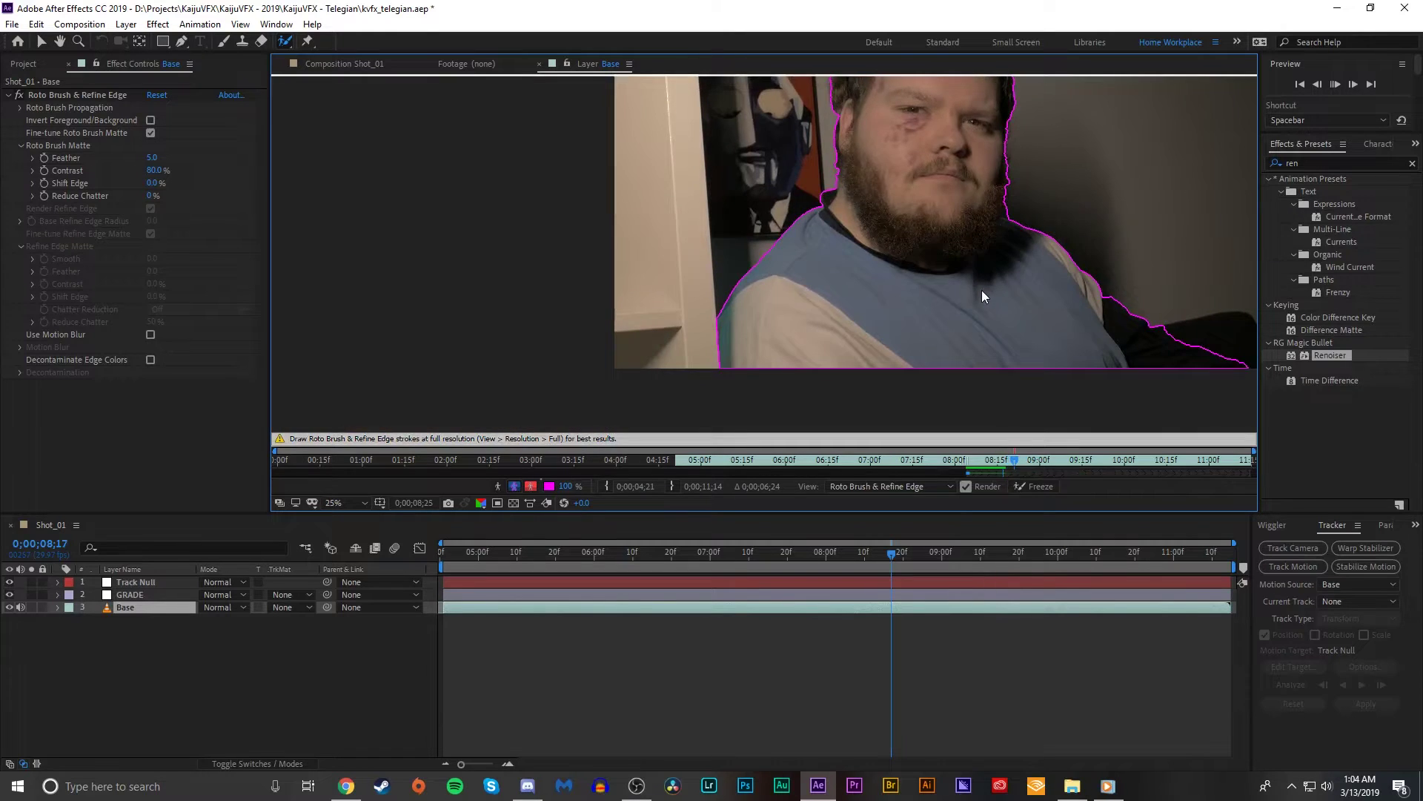
scroll(982, 291, "down", 2)
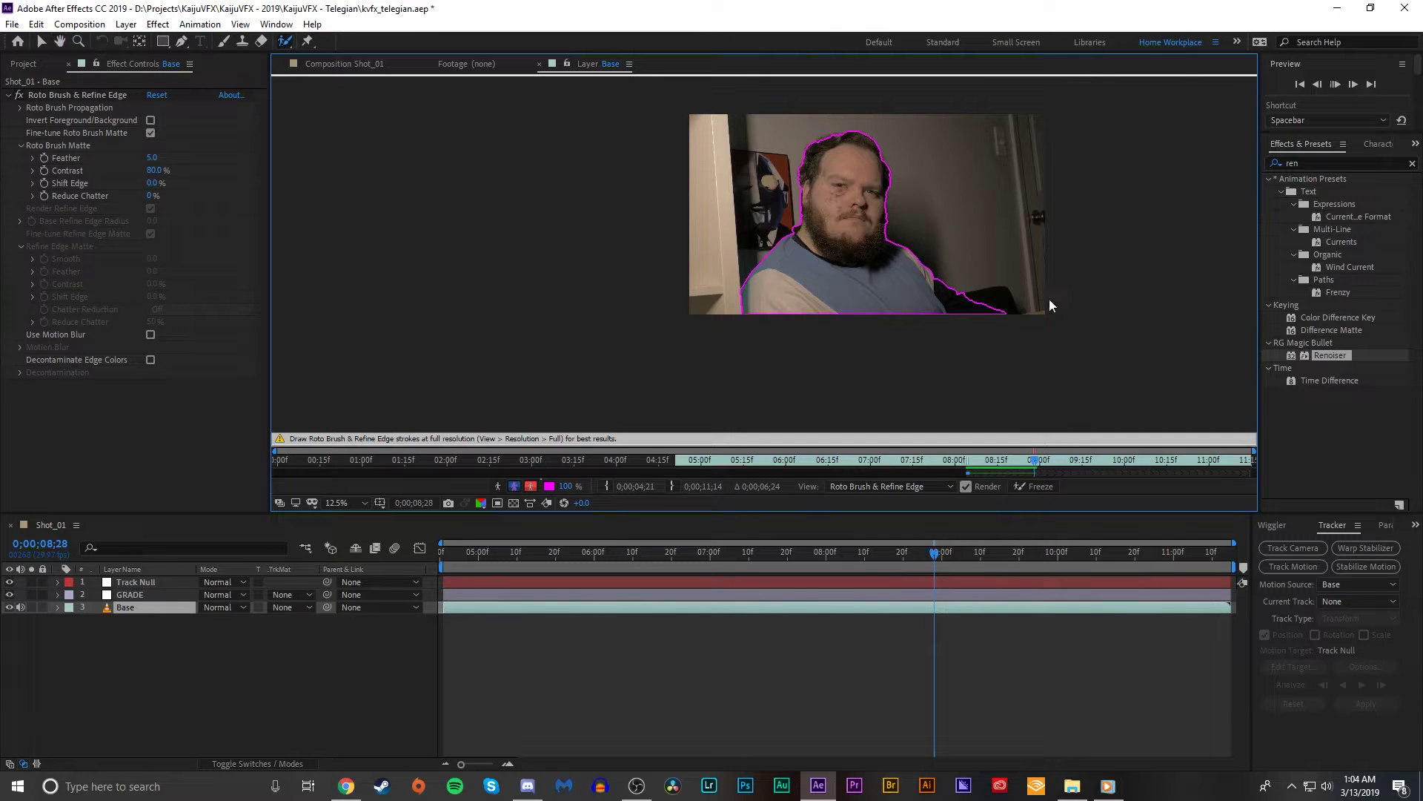
scroll(1052, 296, "up", 2)
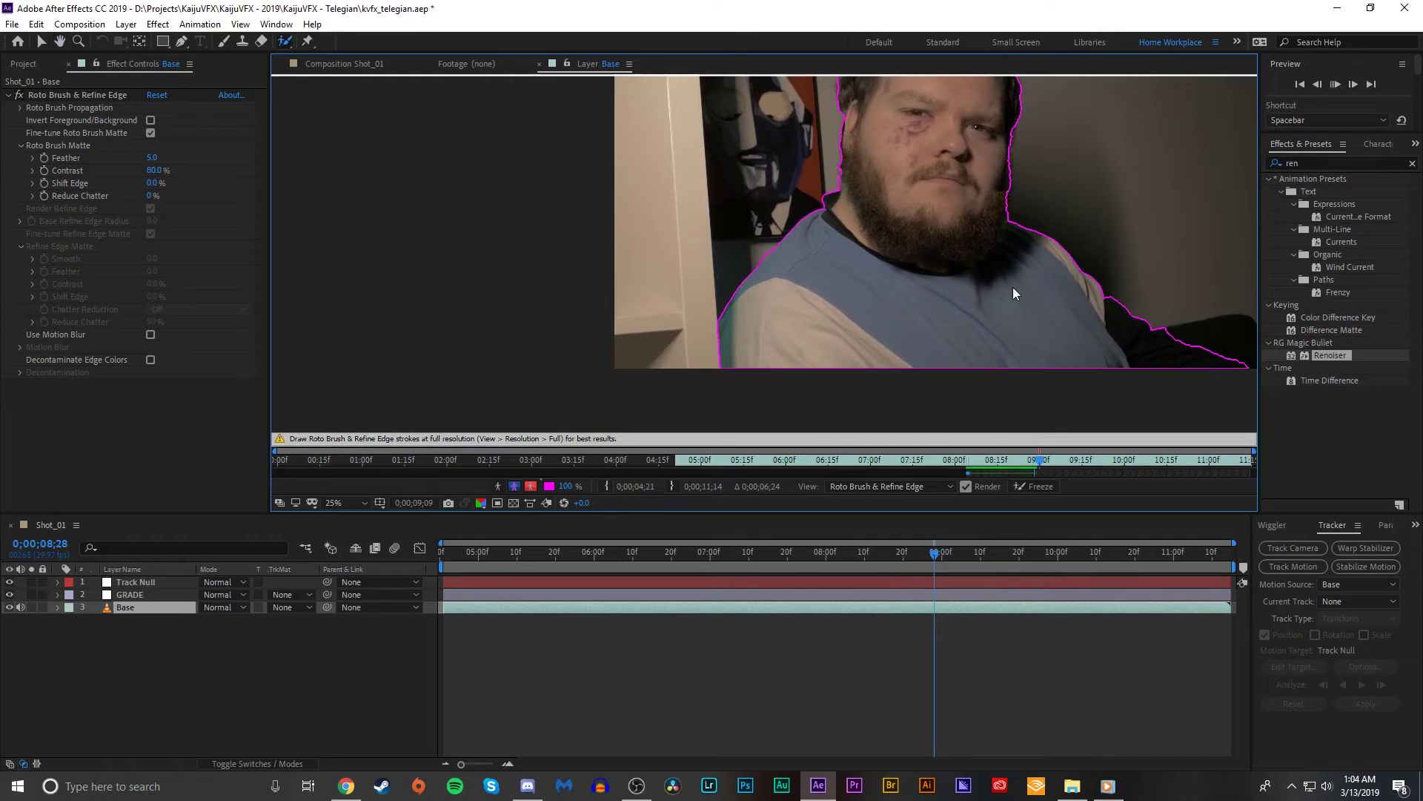
scroll(780, 230, "up", 6)
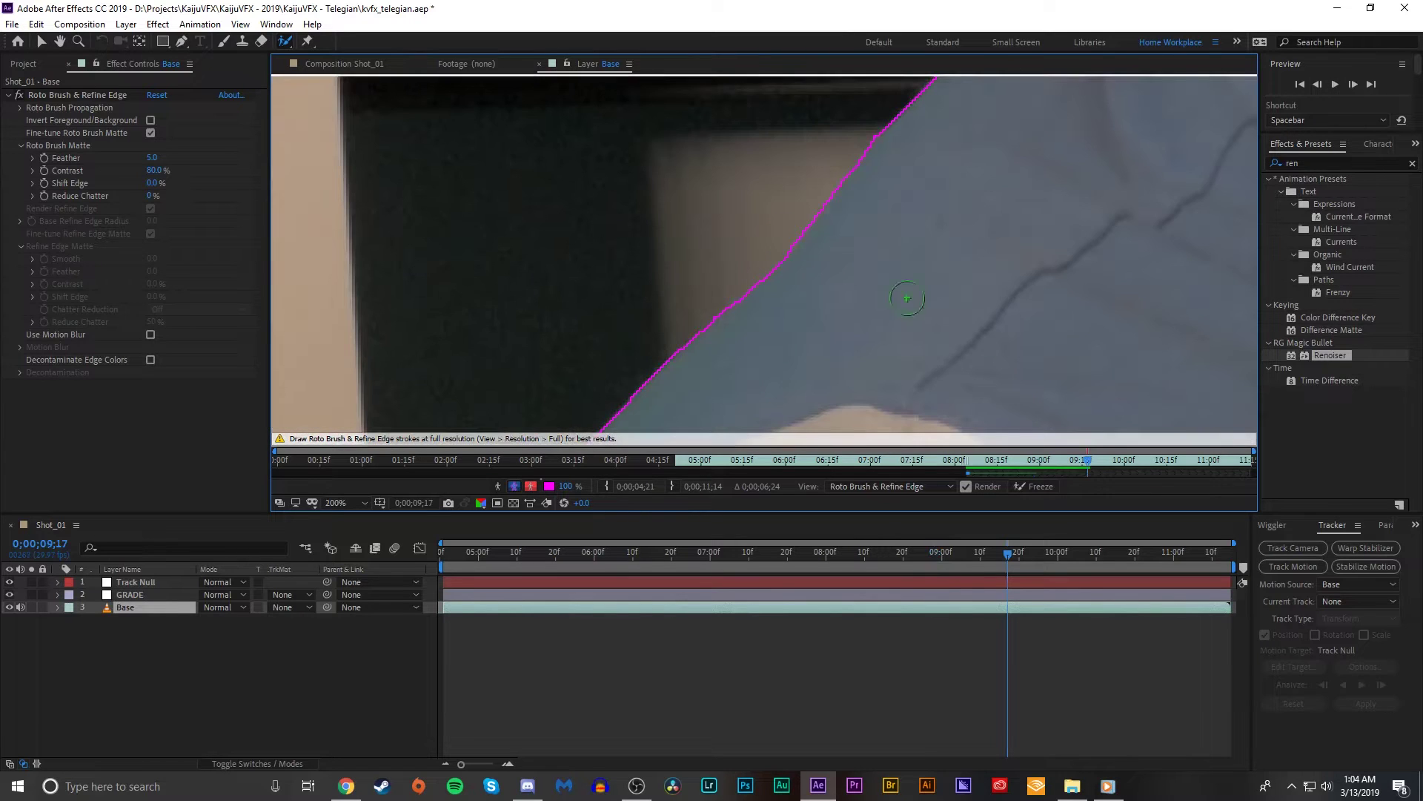
- Trim the leftover wall from the shoulder outline at 0;00;08;29 and propagate the correction forward with a wider view
mouse_move(1091, 464)
left_mouse_down()
mouse_move(1024, 456)
mouse_move(1038, 456)
left_mouse_up()
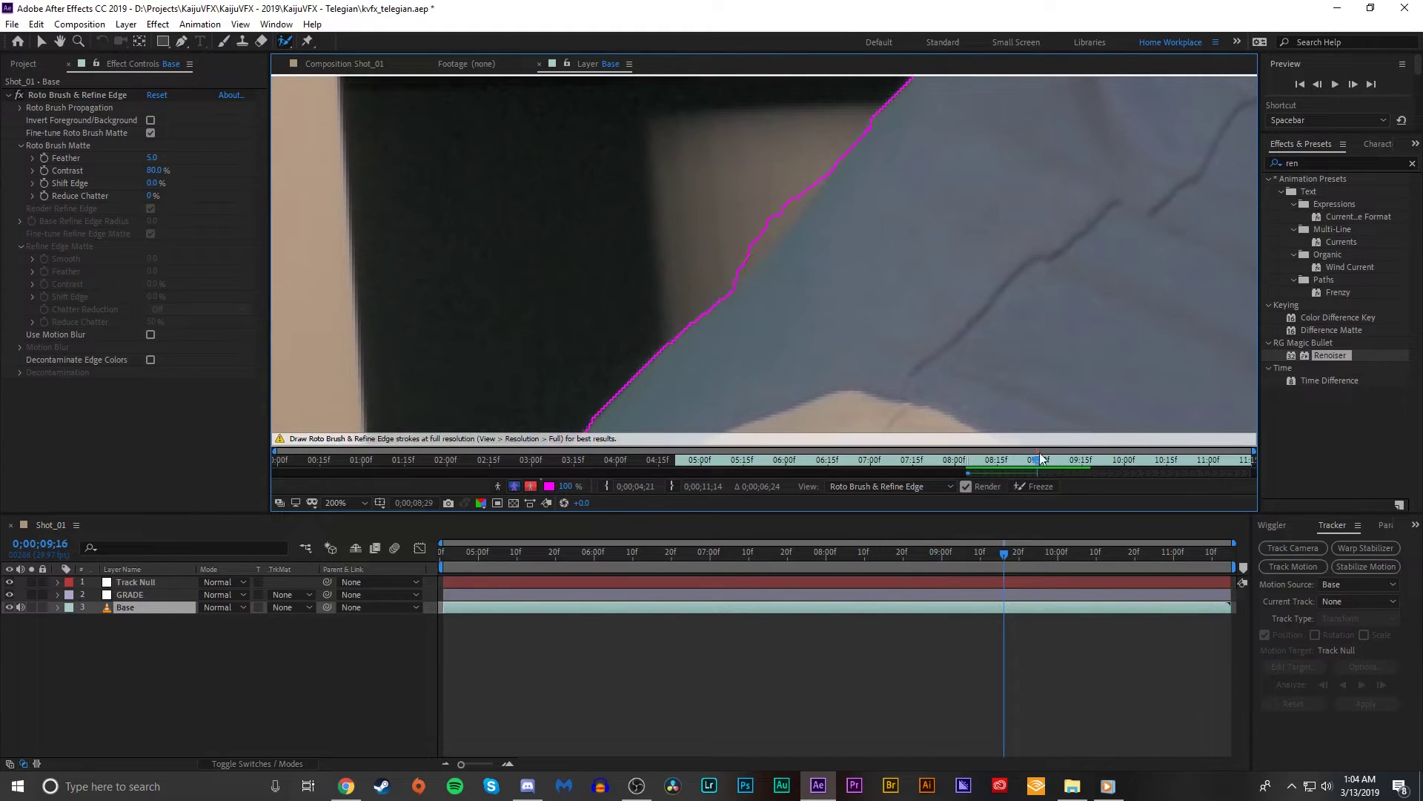
left_click_drag(737, 263, 816, 153)
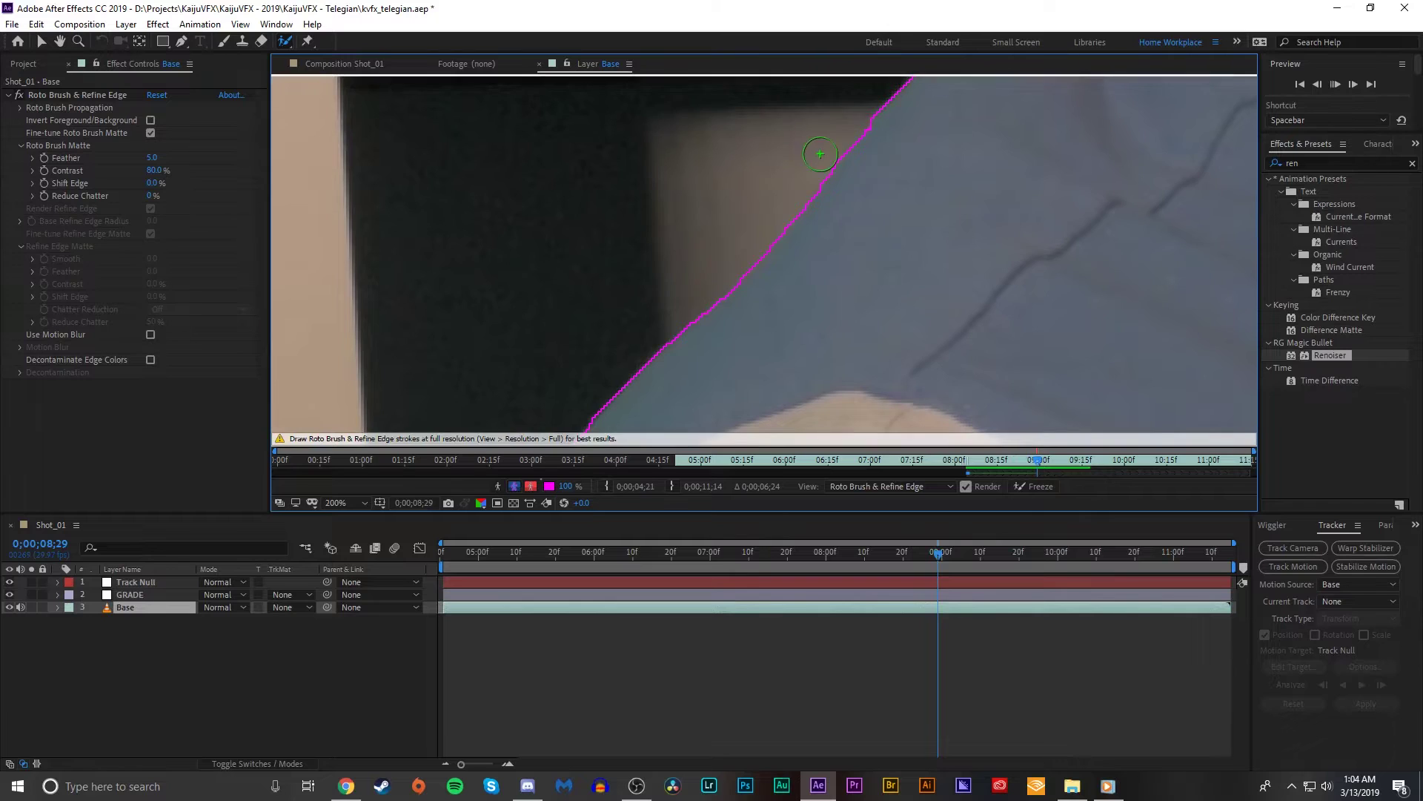
scroll(999, 222, "down", 4)
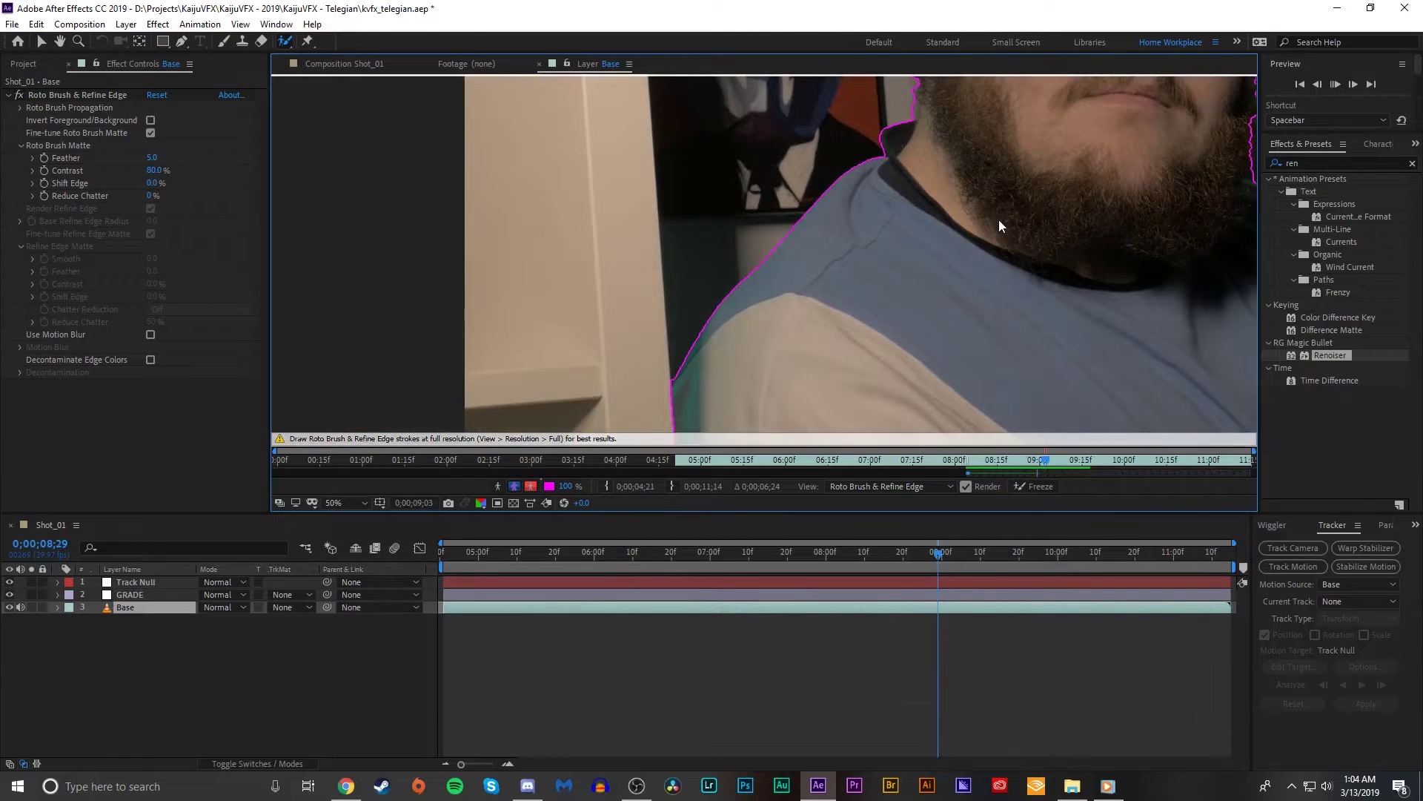
scroll(998, 219, "down", 2)
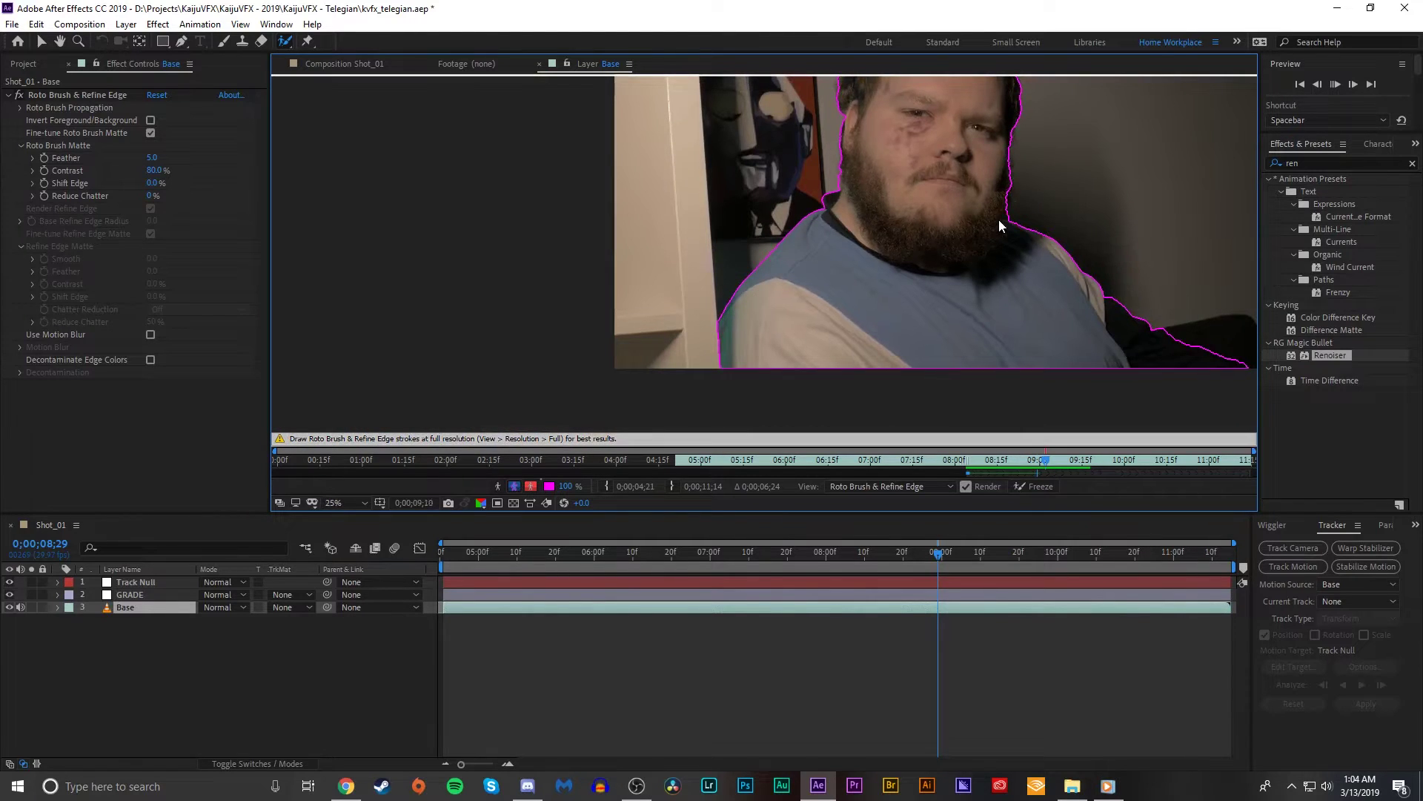
- Propagate the matte forward to 0;00;10;24, examining the outline around the head, beard and shoulders
scroll(904, 145, "down", 1)
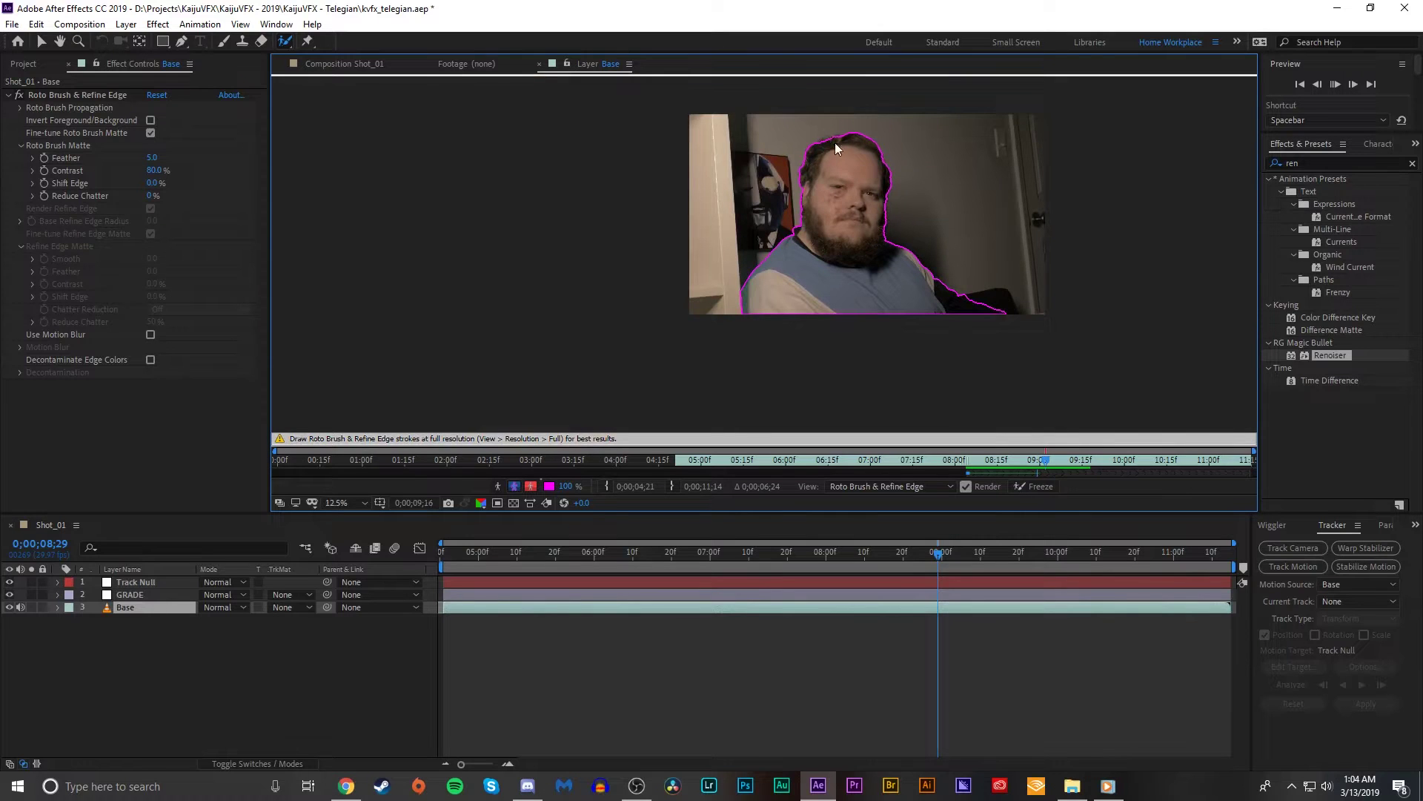
scroll(851, 160, "up", 3)
scroll(857, 177, "down", 3)
scroll(859, 180, "up", 1)
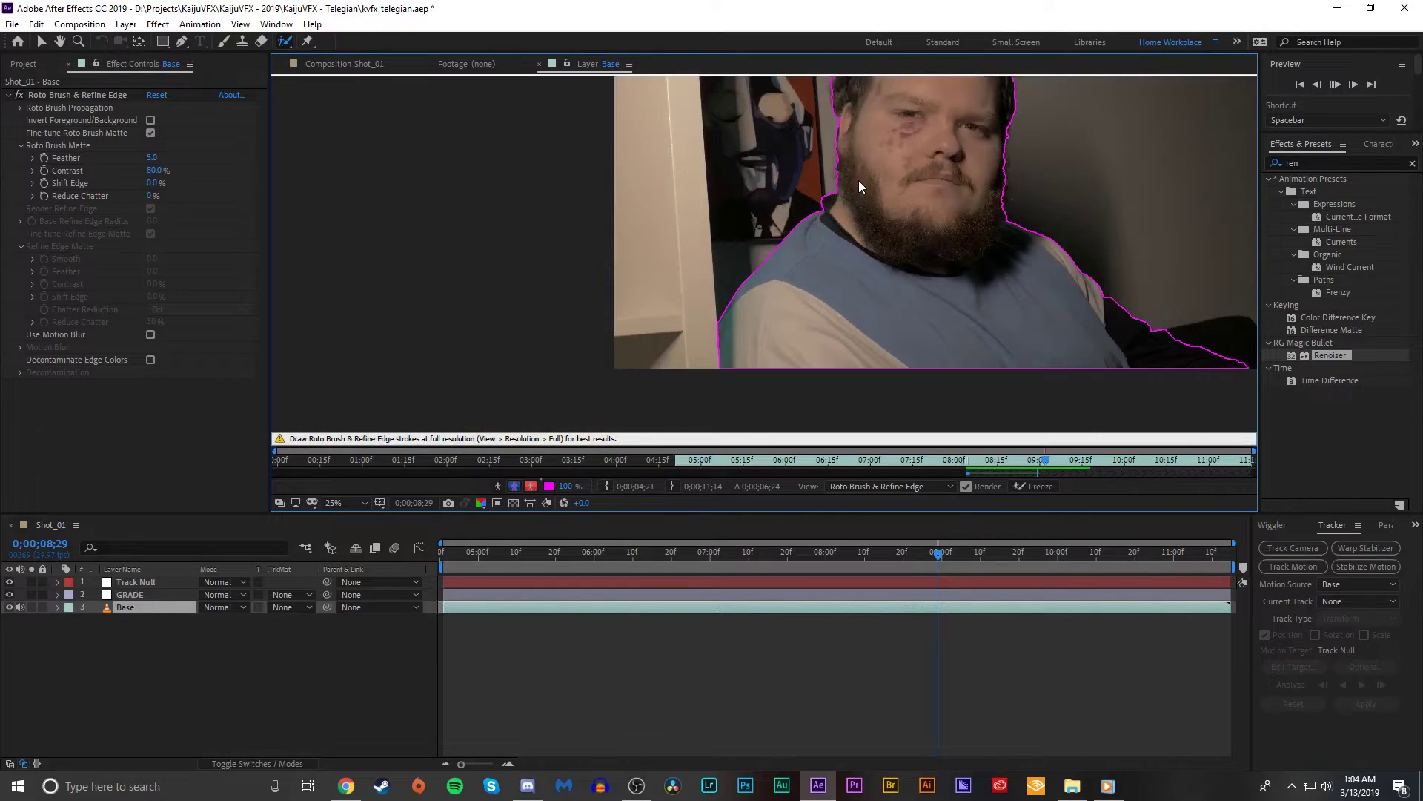
key("Page_Down")
key("Page_Down")
key("Page_Down")
key("Page_Down")
key("Page_Down")
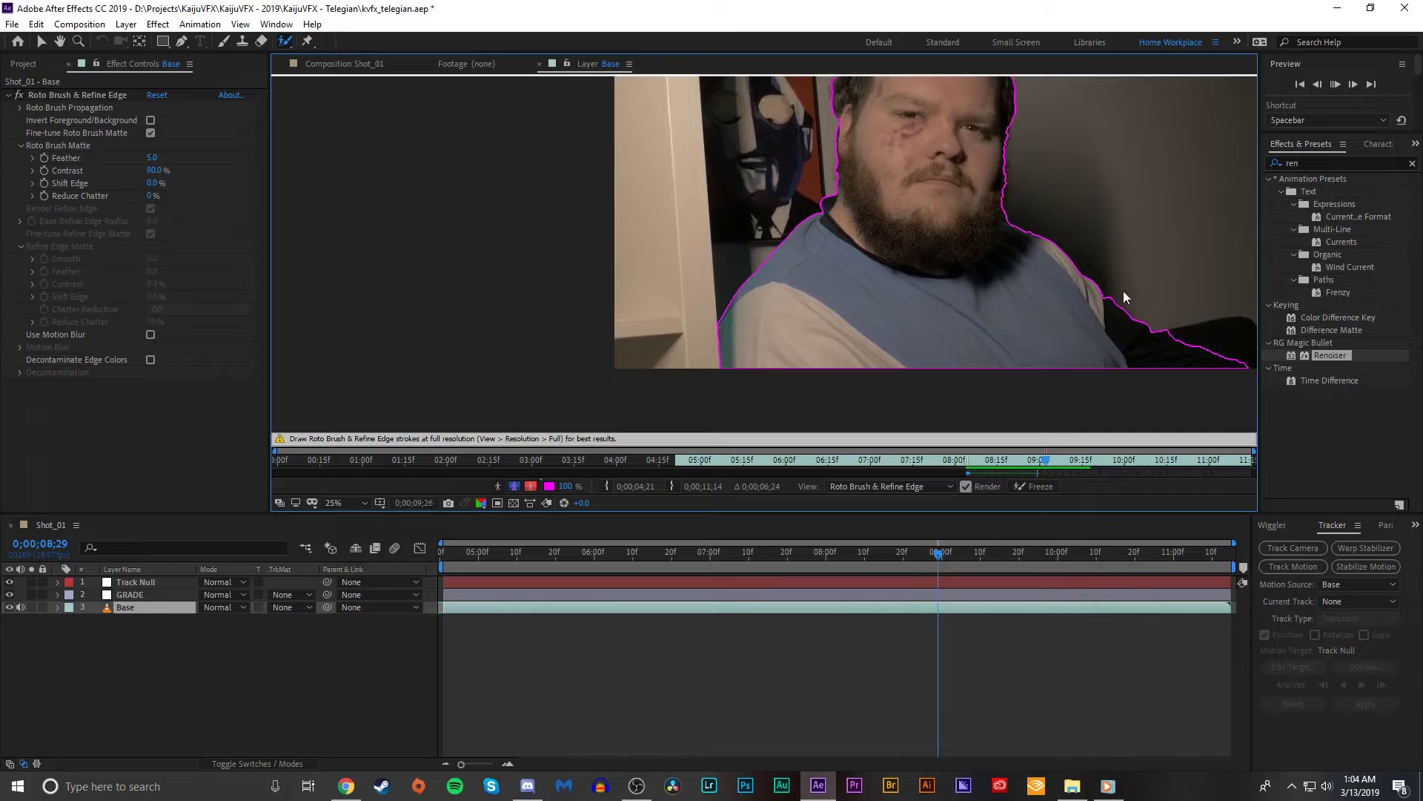
key("Page_Down")
key("Page_Down")
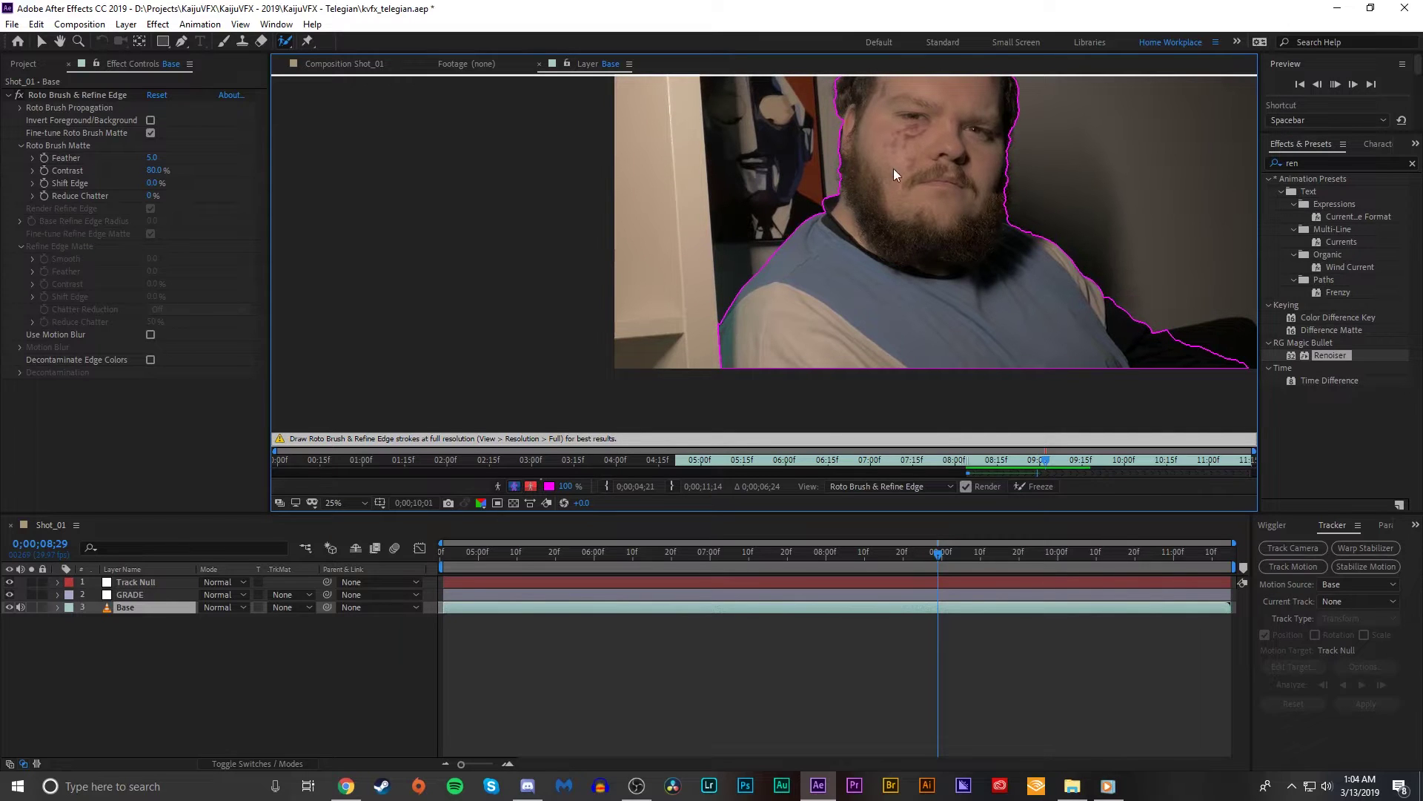
key("Page_Down")
key("Page_Down")
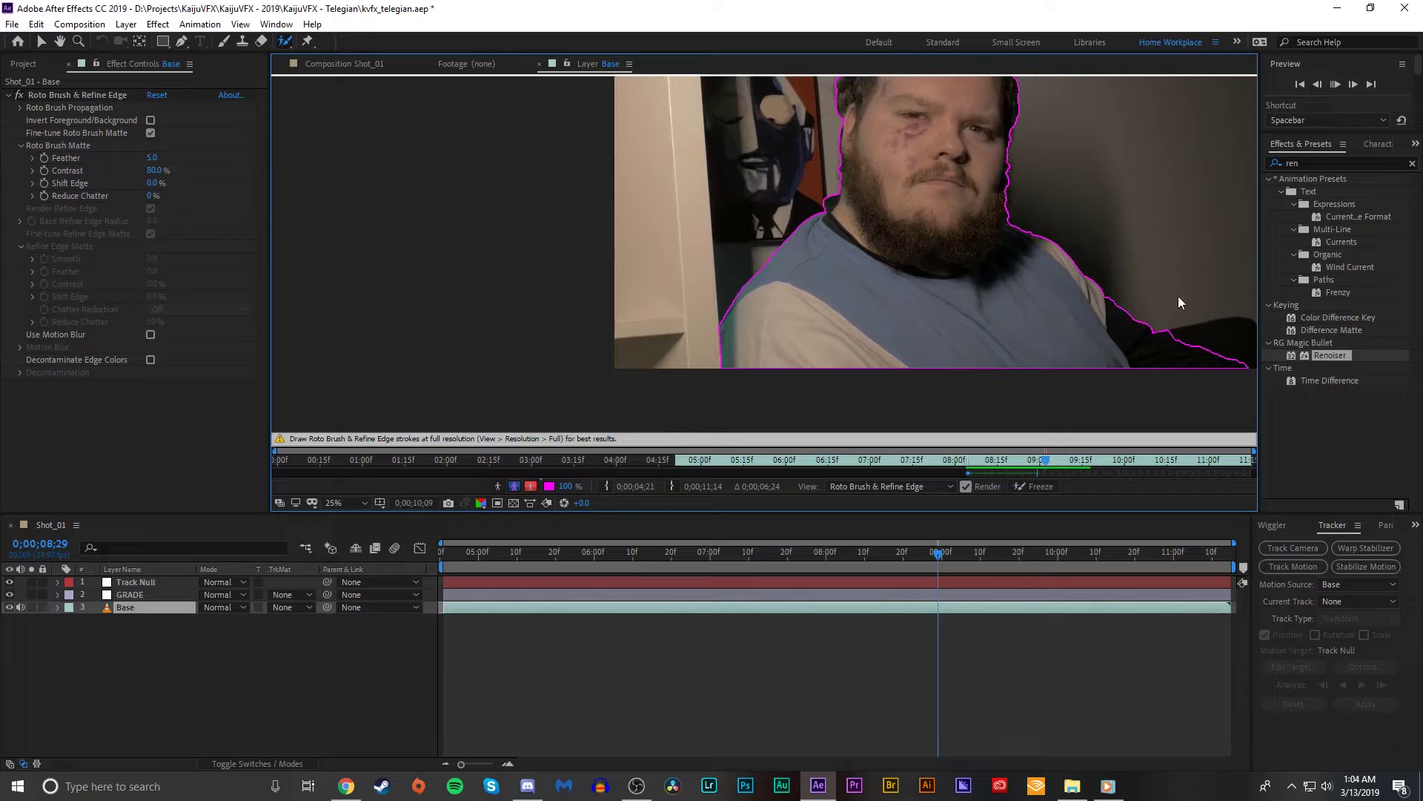
key("Page_Down")
key("Page_Down")
key("Page_Down")
key("Page_Down")
key("Page_Down")
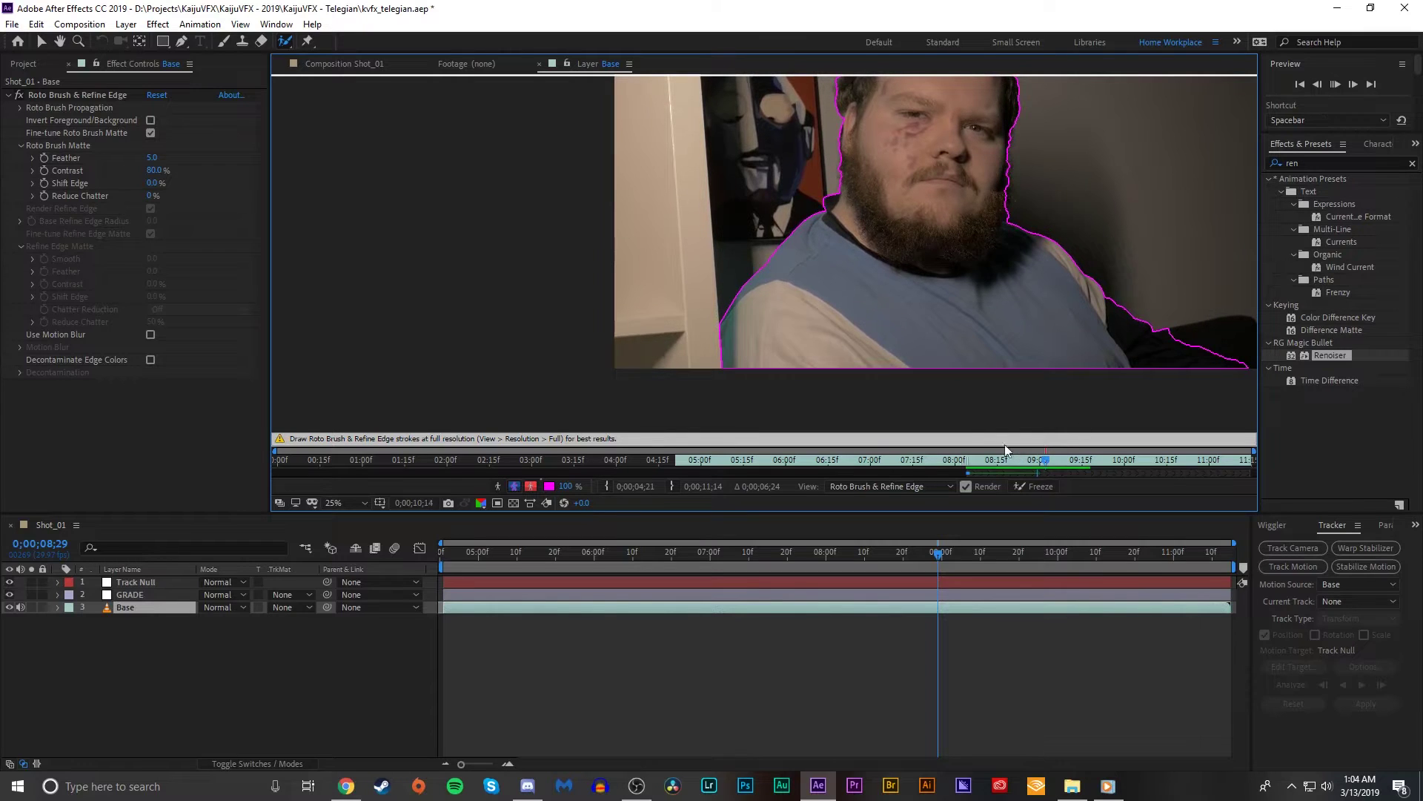
scroll(794, 268, "down", 2)
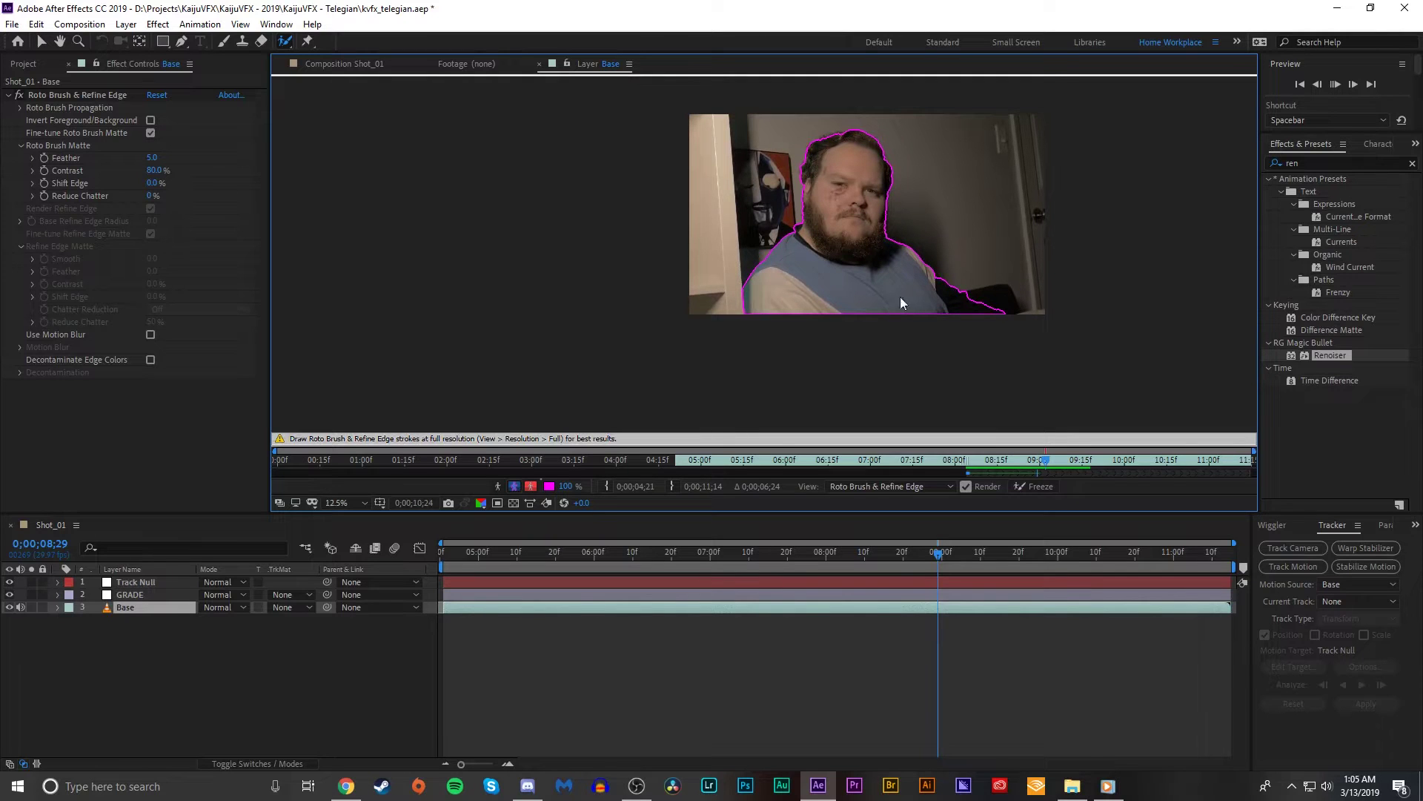
scroll(1063, 269, "up", 2)
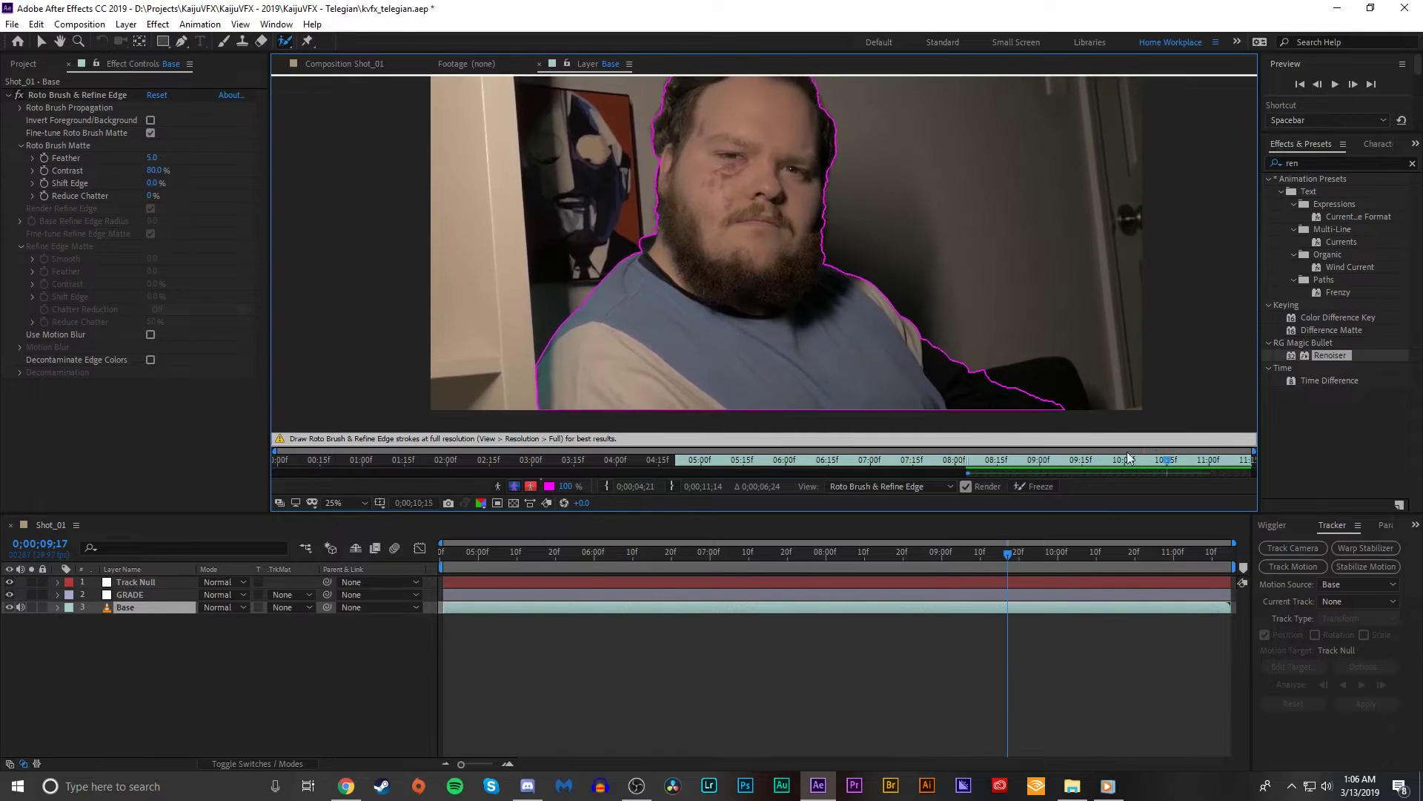
- Return to the start of the rotoscoped section at 0;00;08;04 and freeze the Roto Brush propagation
left_click(972, 460)
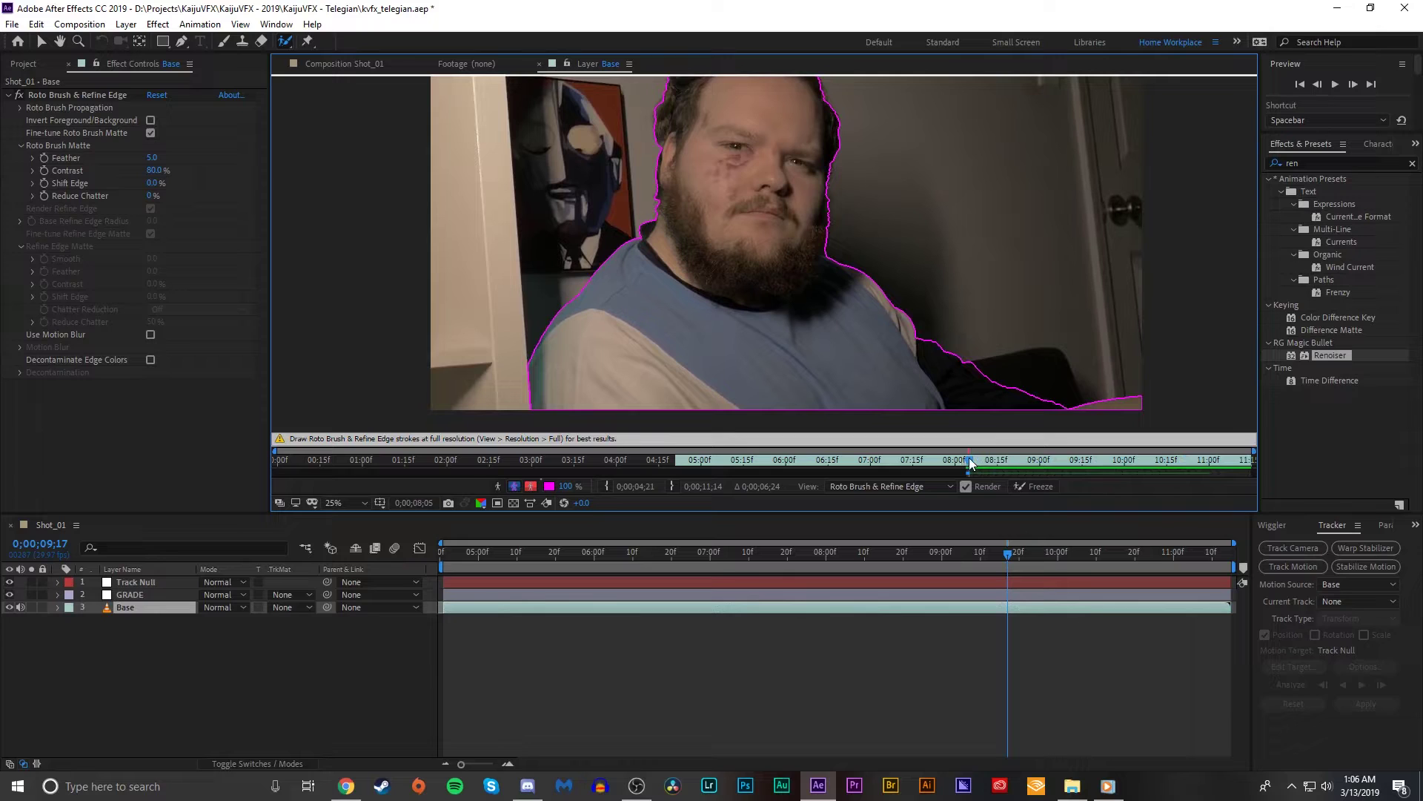
left_click_drag(969, 459, 967, 460)
key("comma")
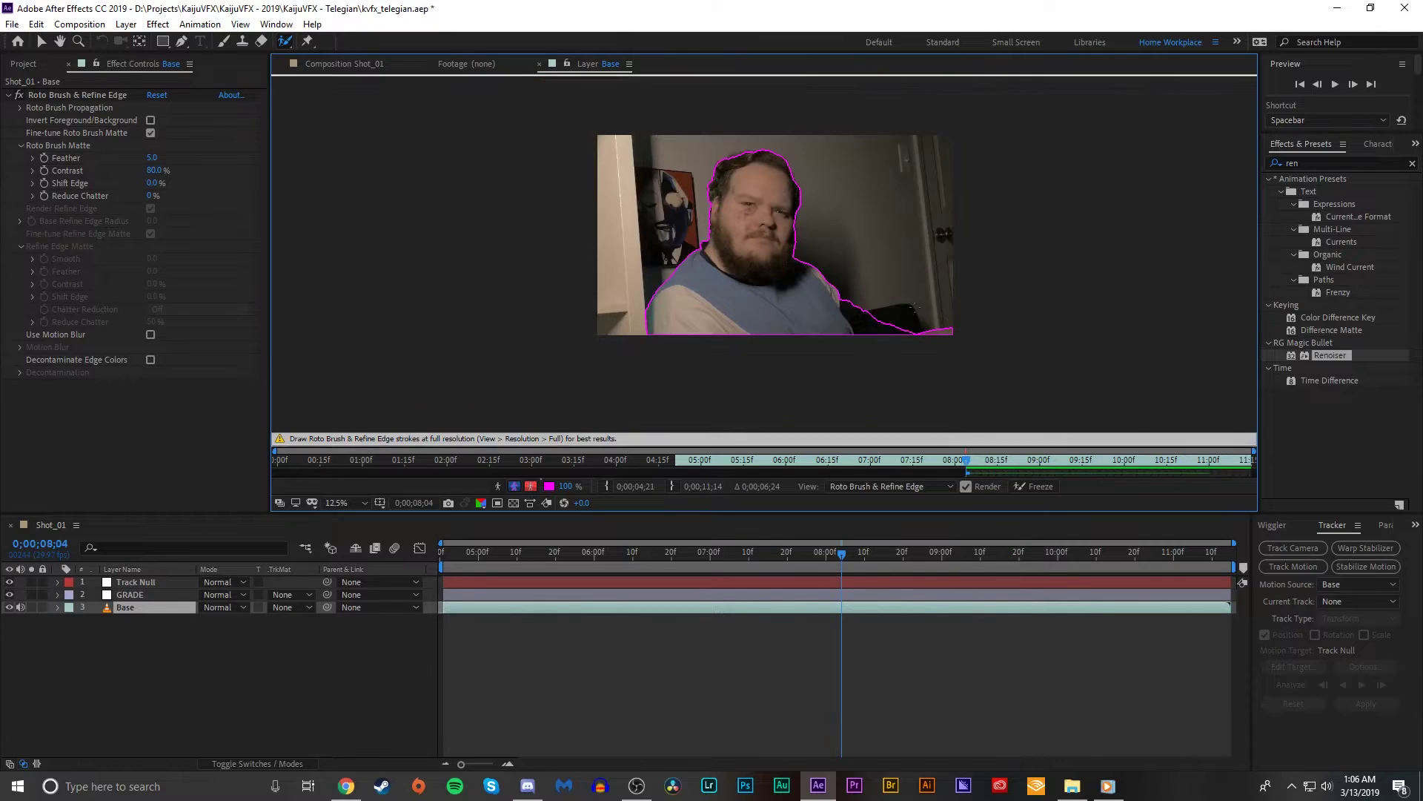
left_click(1042, 487)
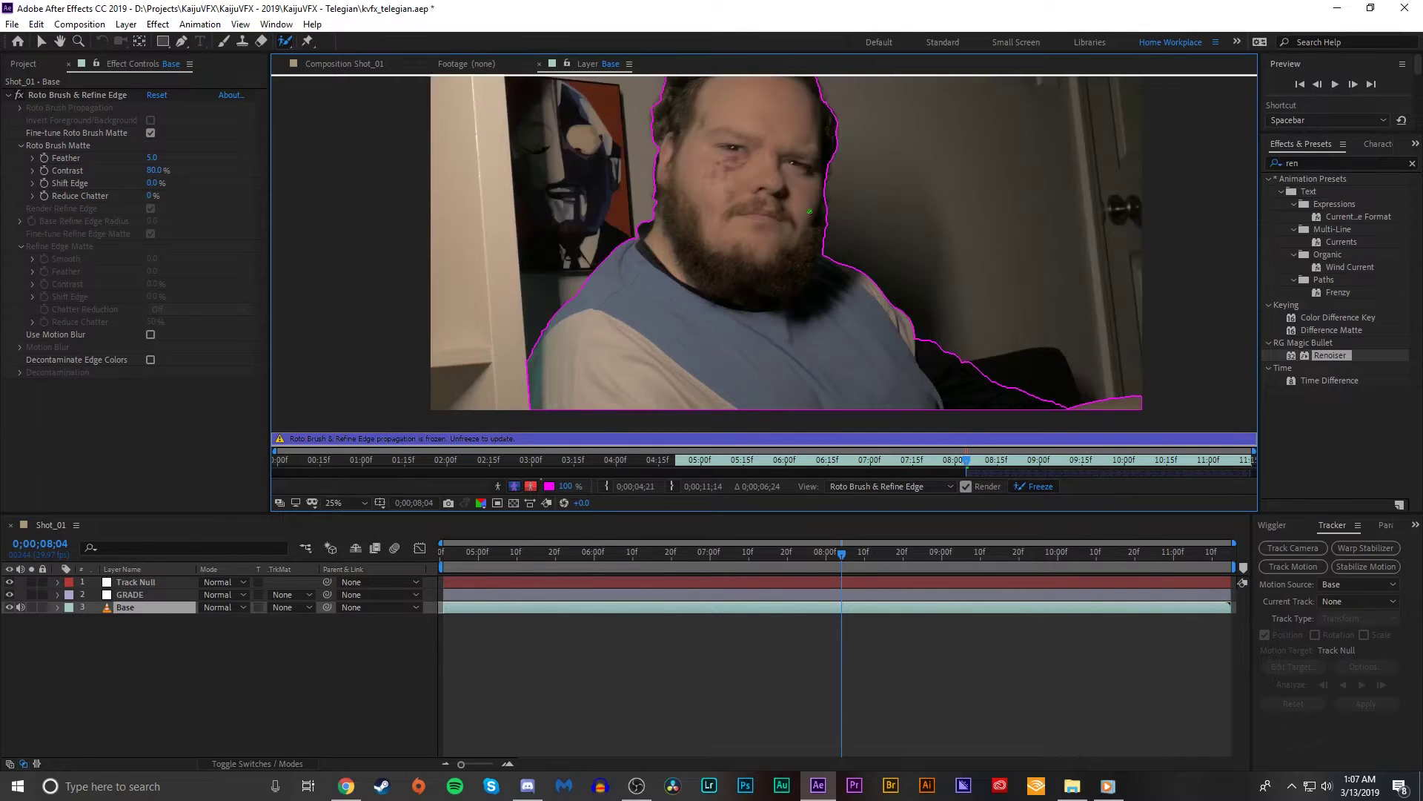
- In the Shot_01 composition, duplicate the Base layer and place the copy beneath the original, named Base
left_click(348, 64)
key("v")
scroll(817, 282, "down", 2)
scroll(817, 282, "up", 2)
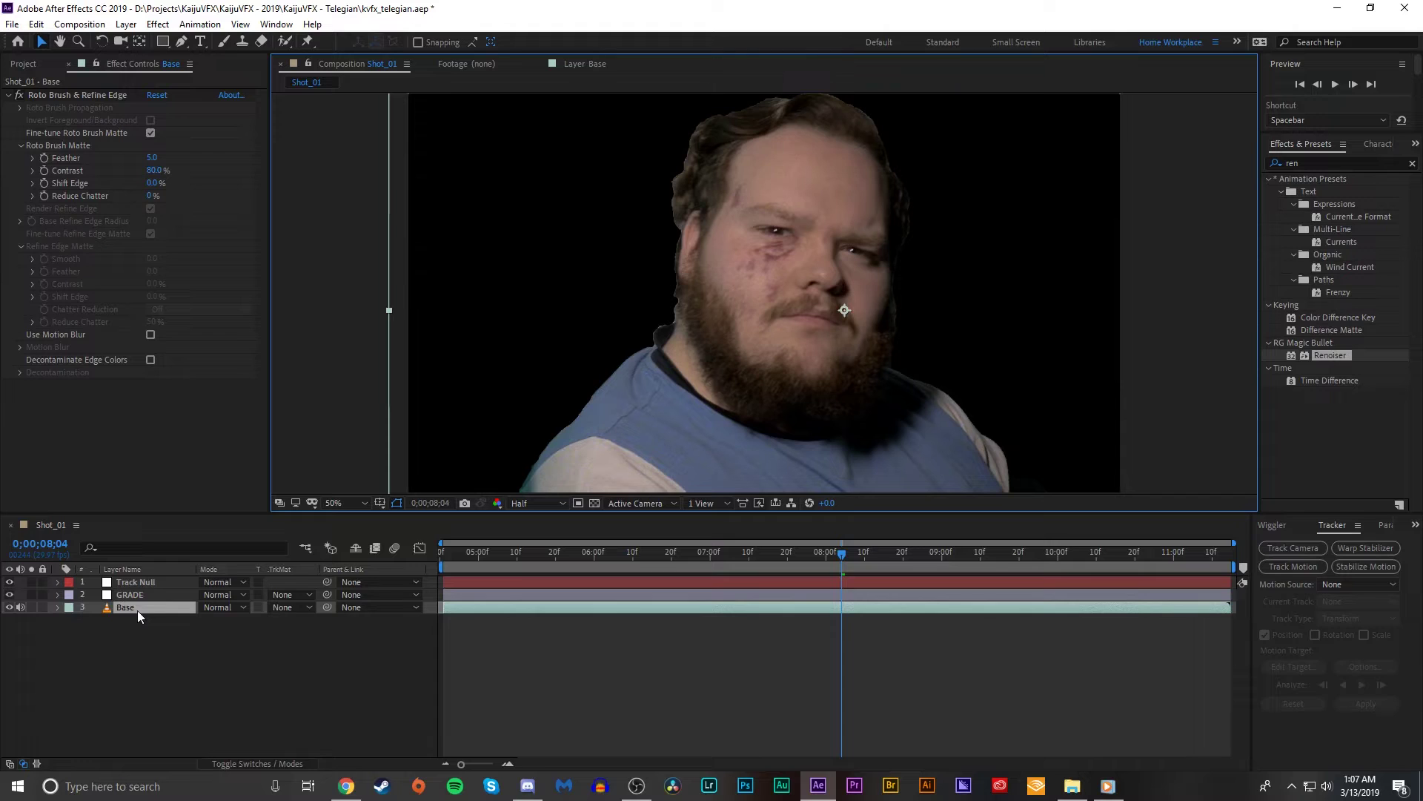
left_click(169, 611)
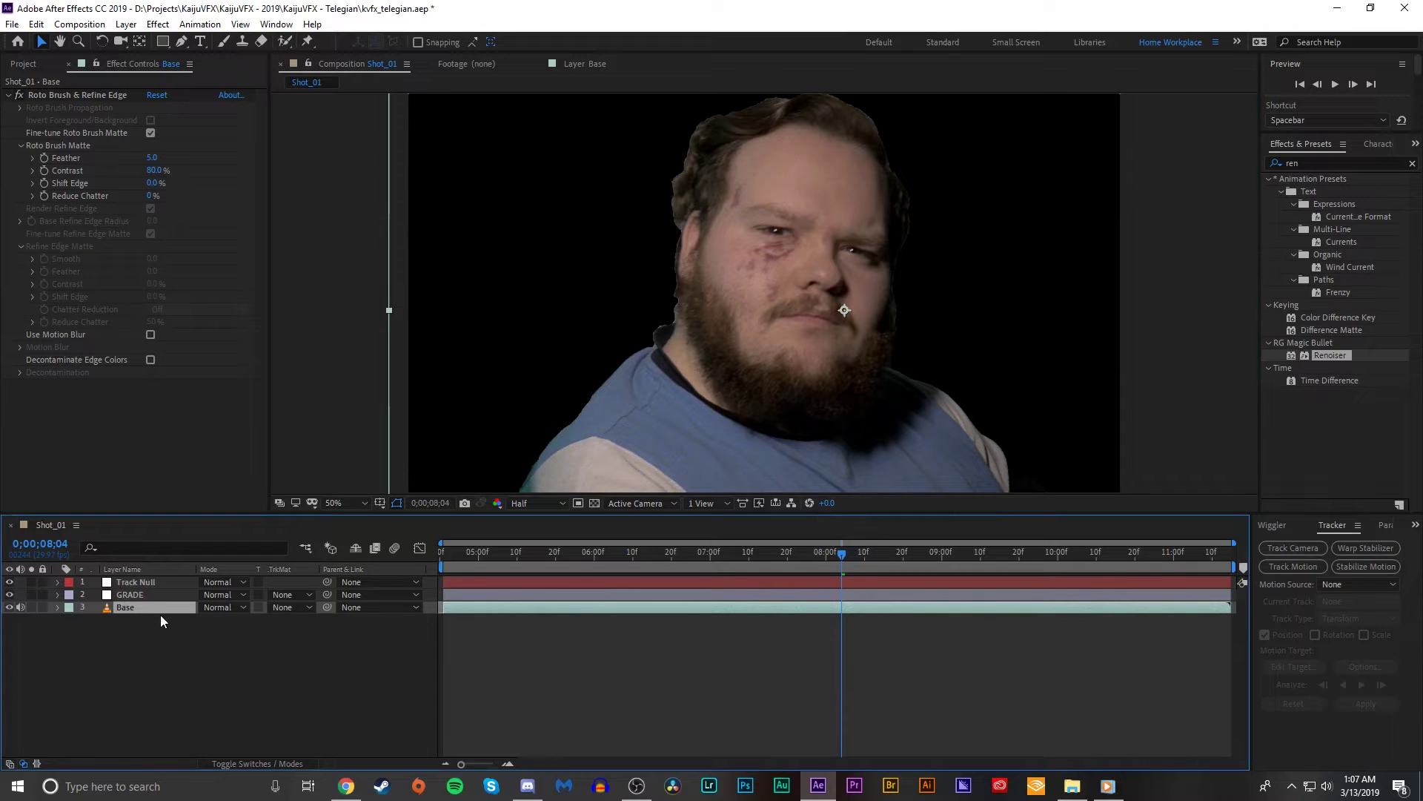
key("ctrl+d")
left_click_drag(140, 611, 135, 630)
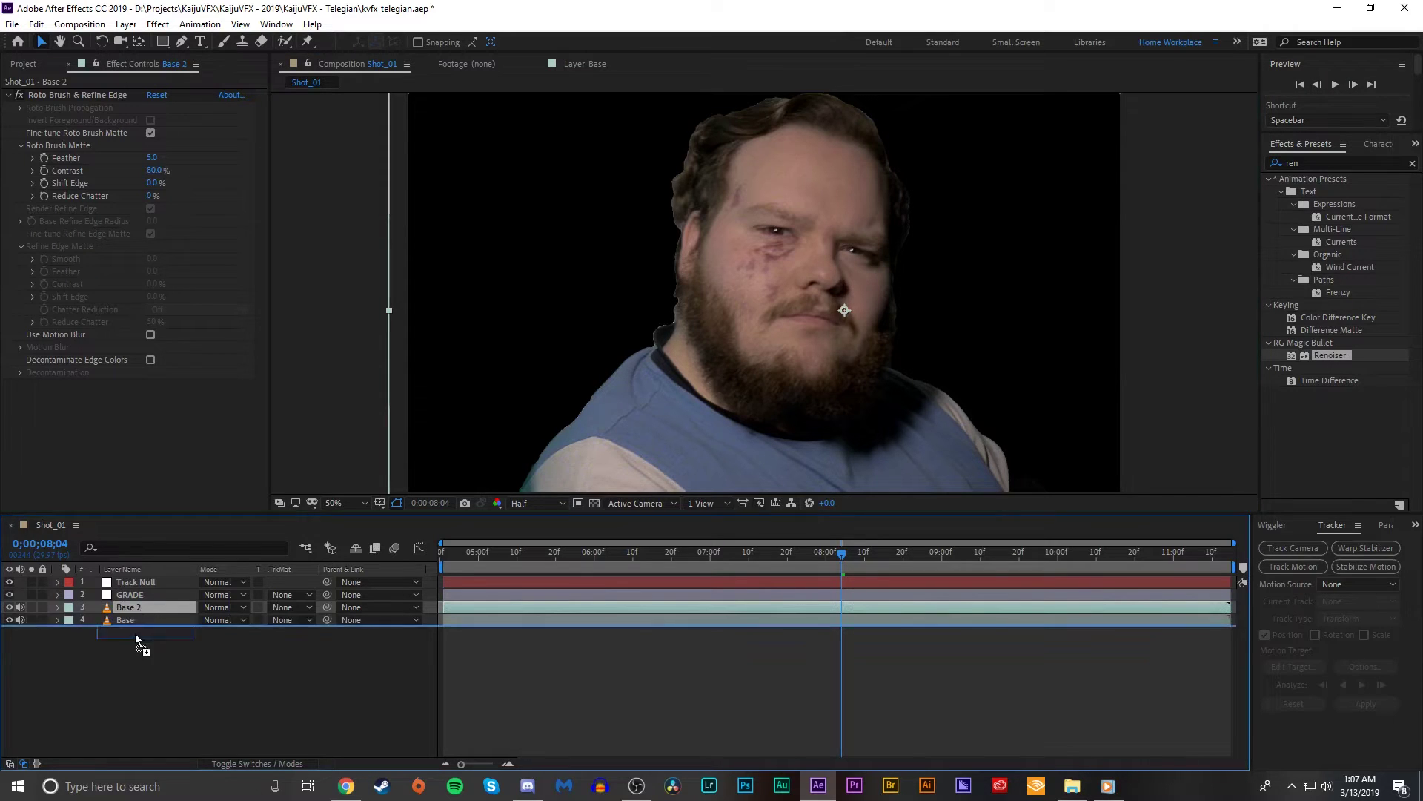
key("Return")
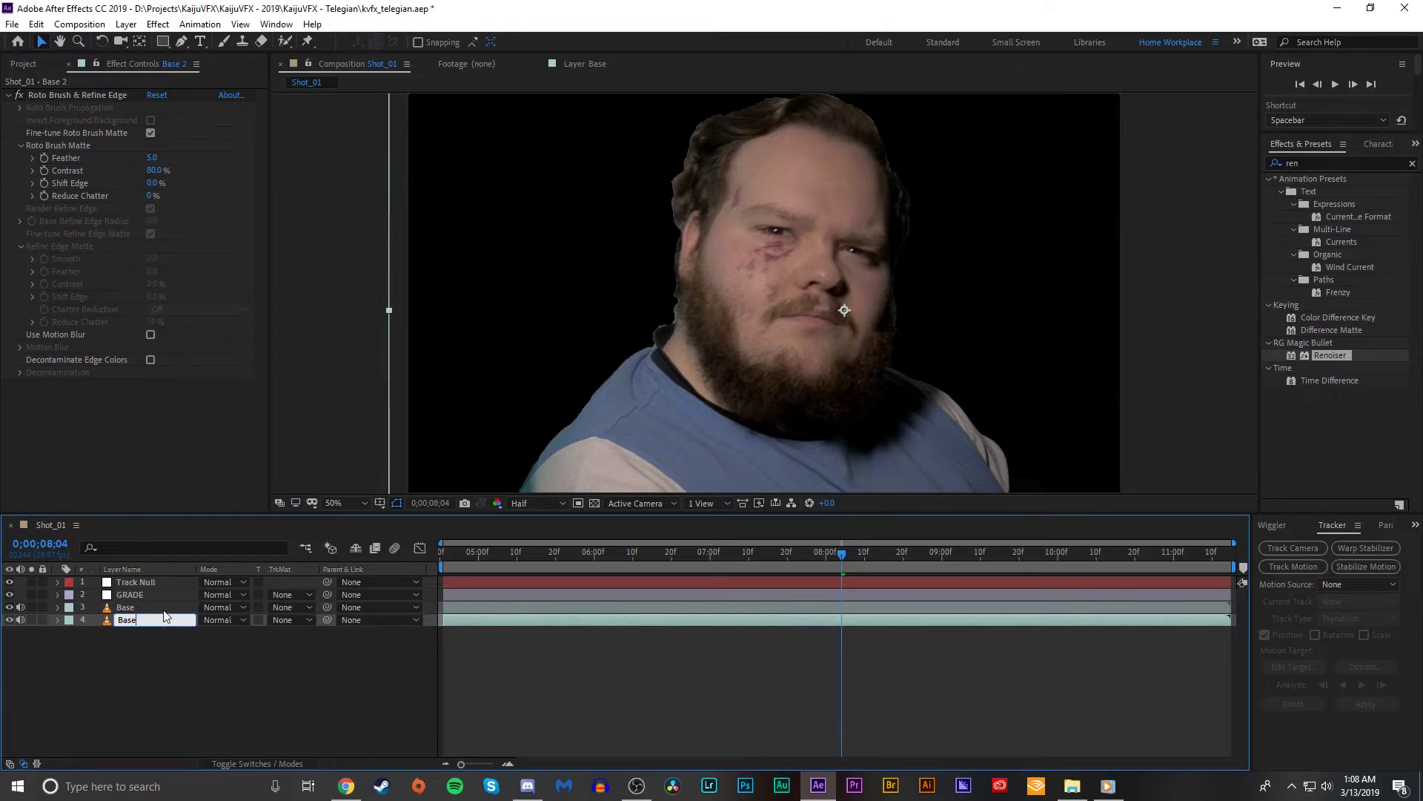
- Rename the upper Base layer with the man's first name followed by "Roto"
right_click(164, 611)
left_click(172, 599)
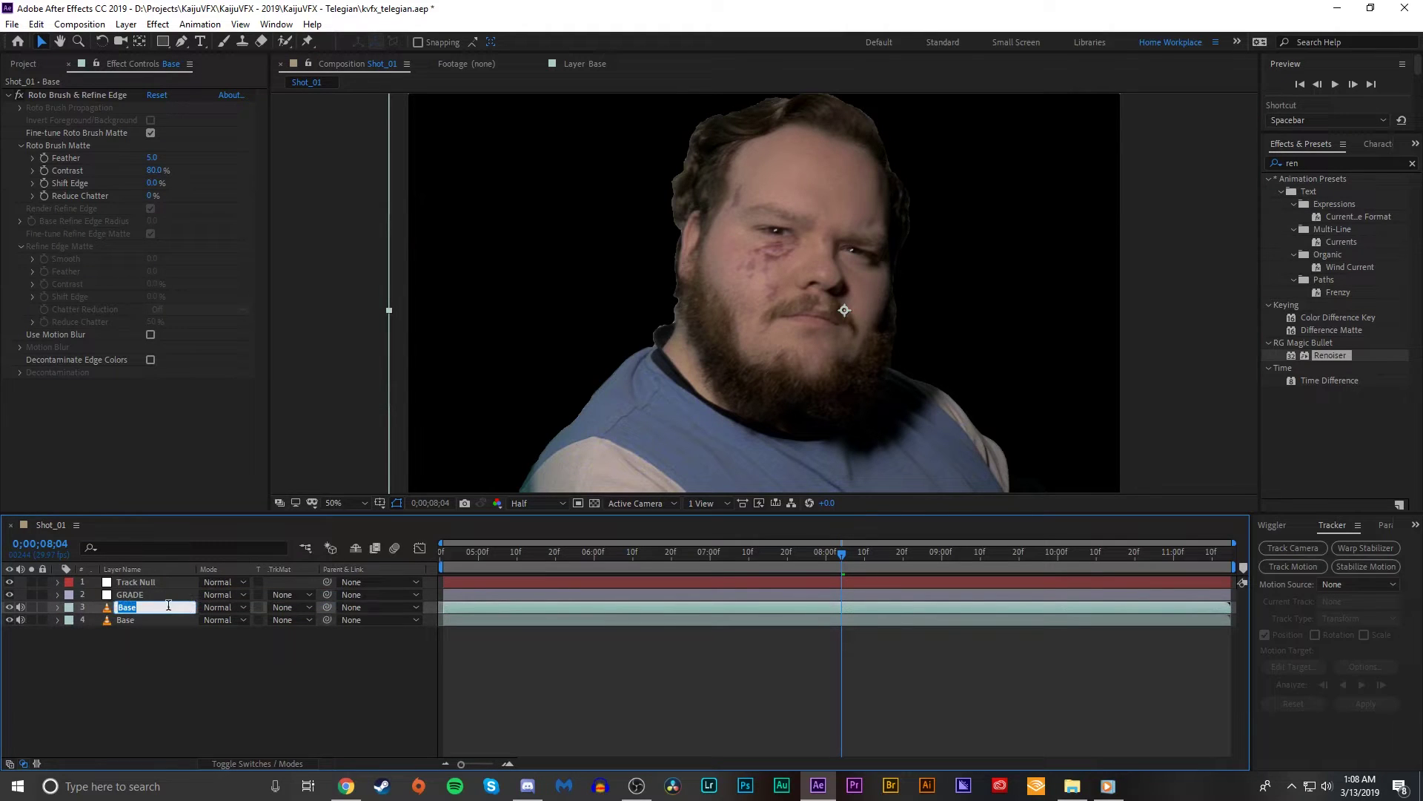
type("Tay;p")
key("BackSpace")
key("BackSpace")
type("lour Roto")
key("Return")
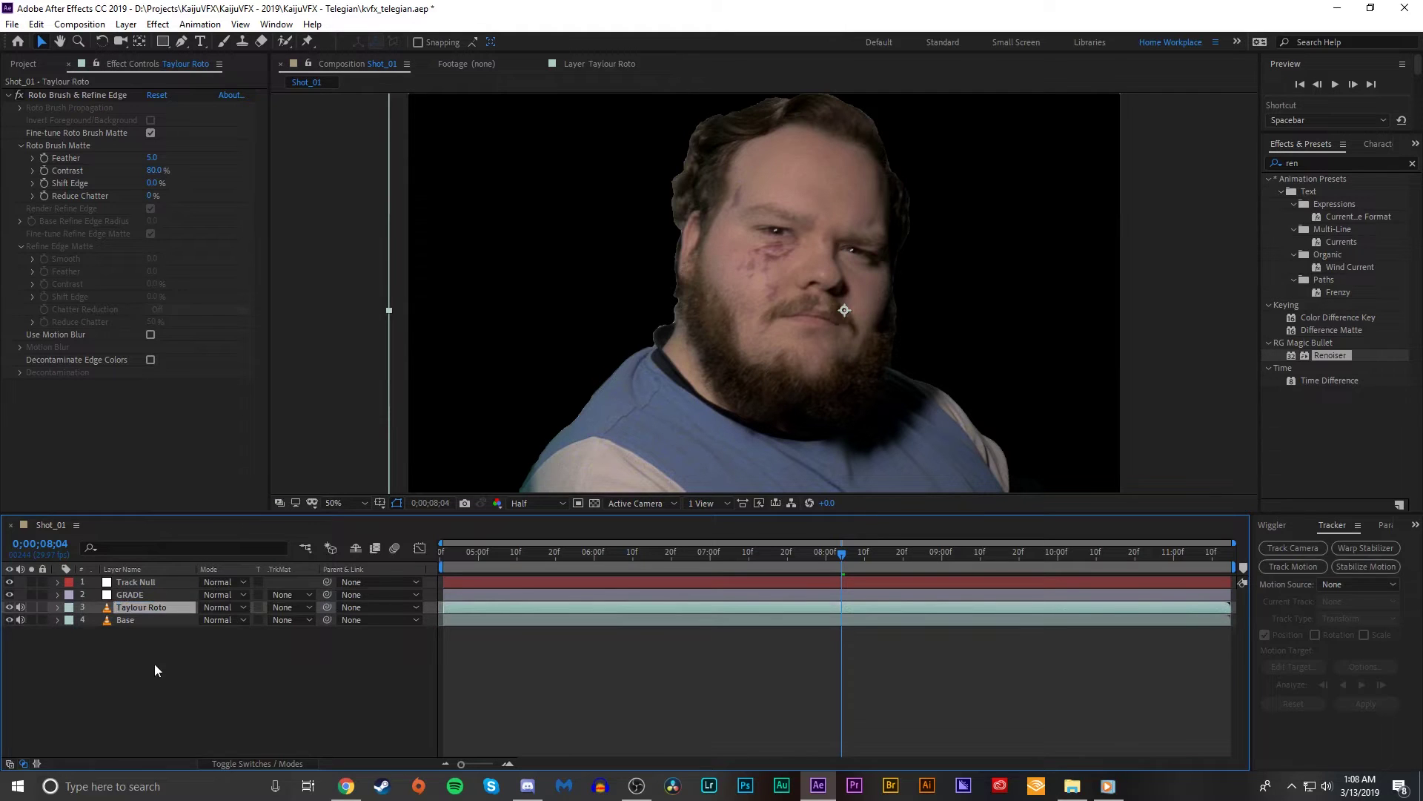
- Remove the Roto Brush & Refine Edge effect from the lower Base layer to restore its background
left_click(150, 622)
left_click(90, 95)
key("Delete")
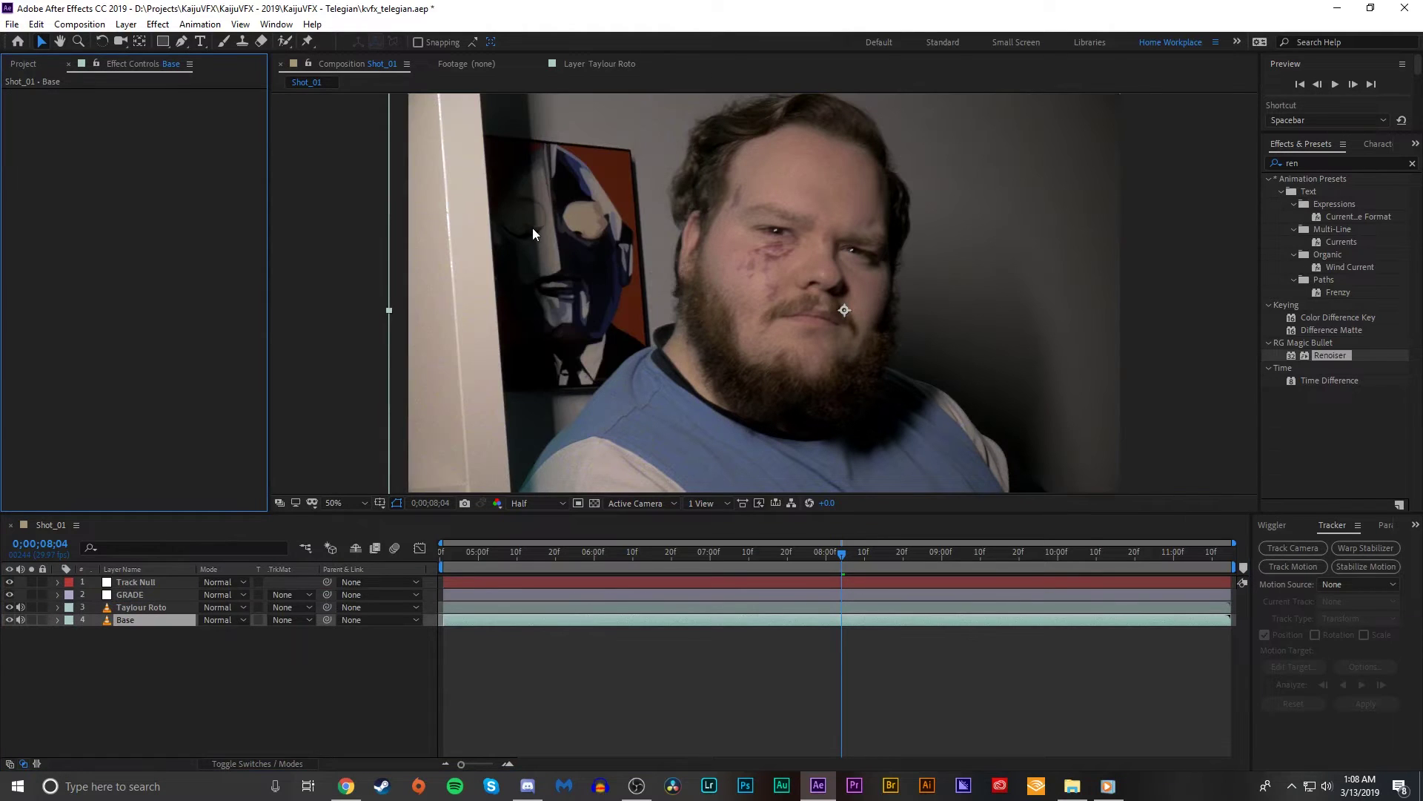
- Mute the roto layer's audio and solo the layer to inspect the isolated cutout
left_click(141, 607)
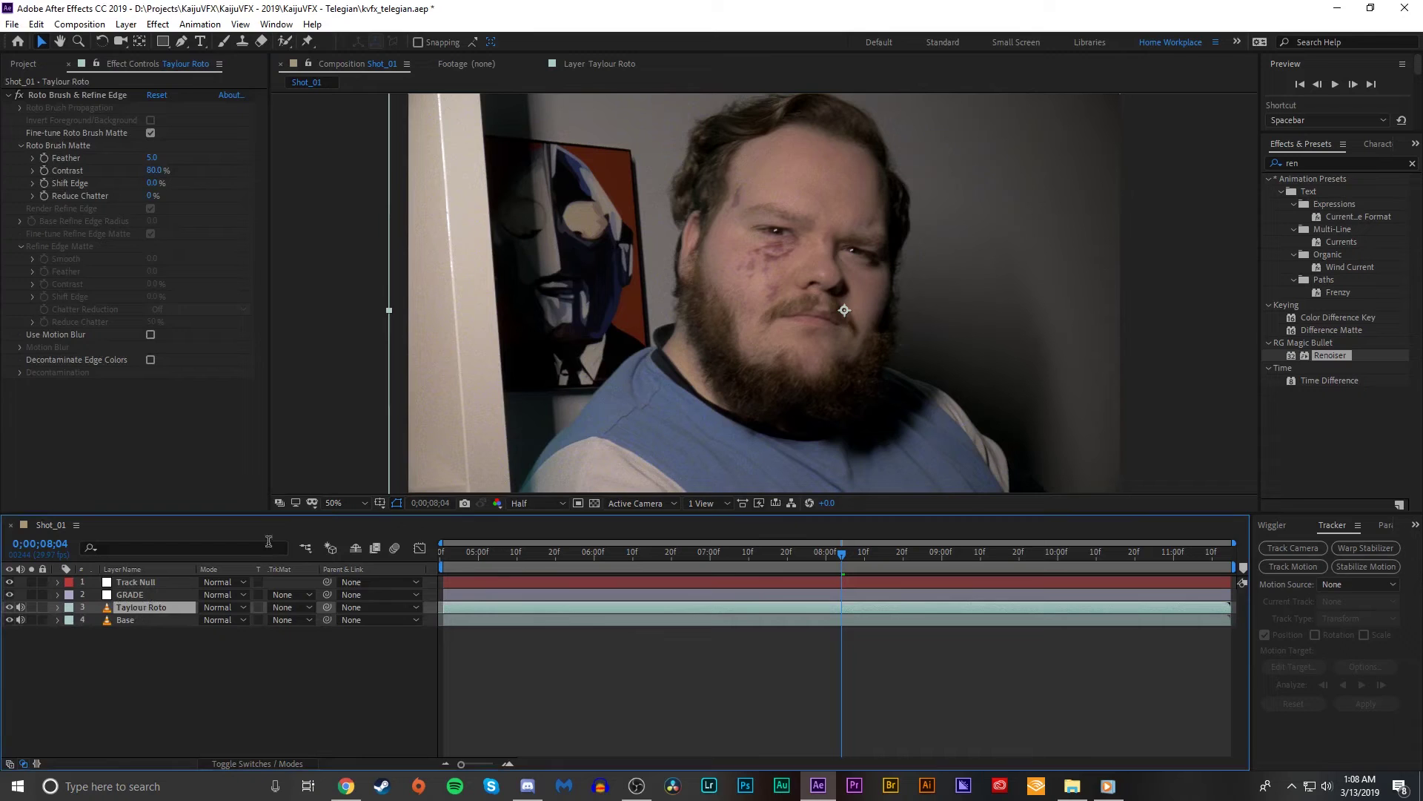
left_click(21, 607)
left_click(31, 607)
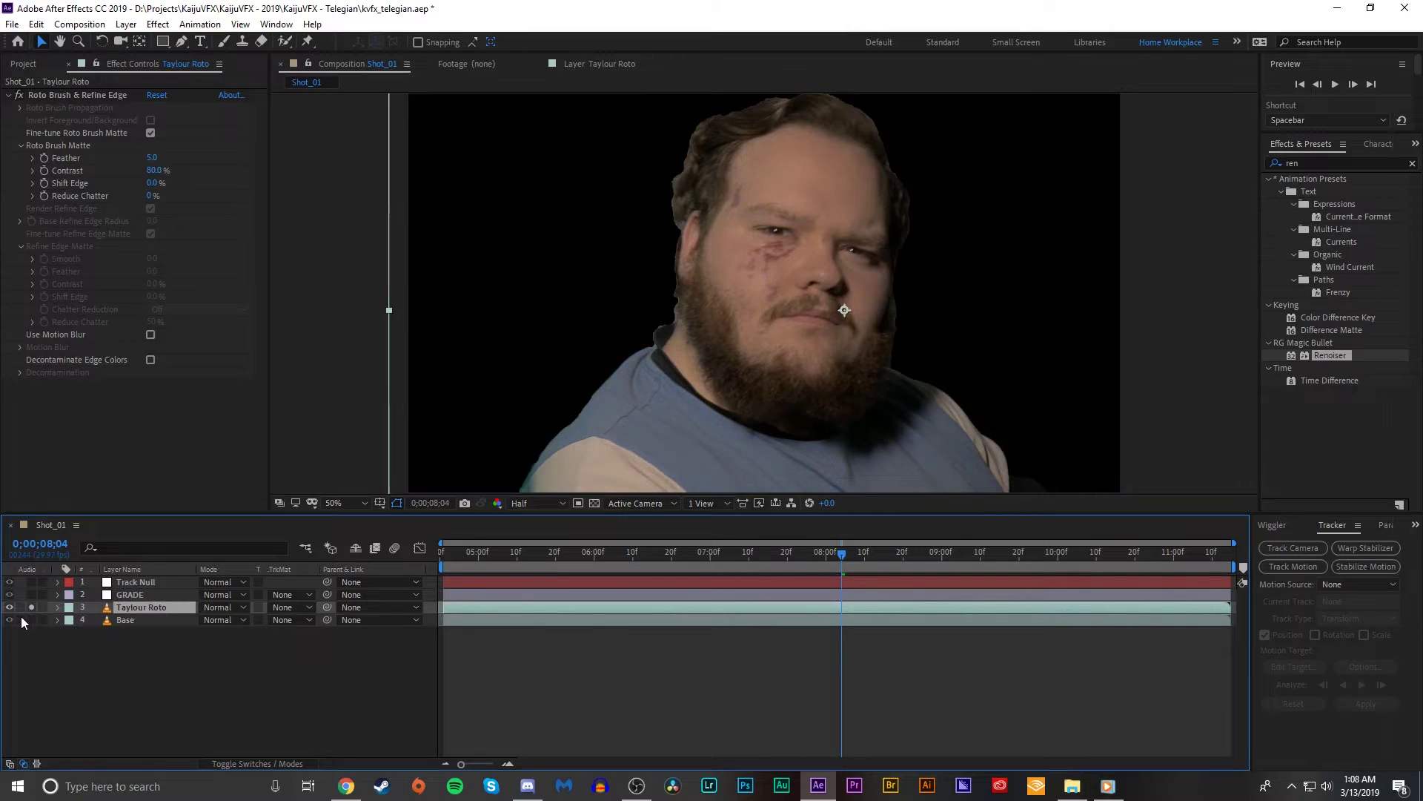
scroll(820, 291, "up", 2)
scroll(795, 291, "down", 4)
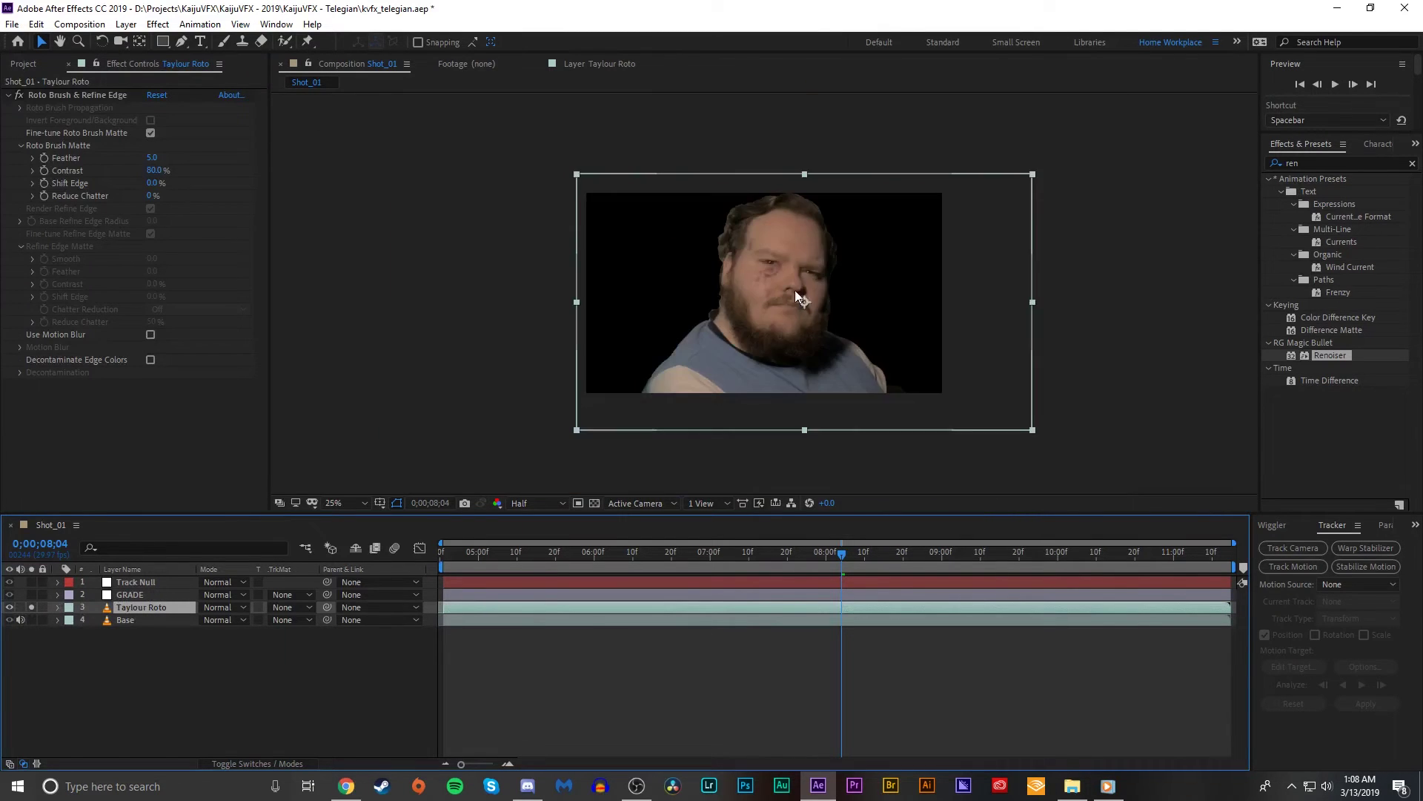
scroll(852, 455, "up", 2)
- Trim the roto layer's start to 0;00;08;04 and play back the cutout from 0;00;10;16
left_click(904, 566)
left_click_drag(906, 567, 842, 553)
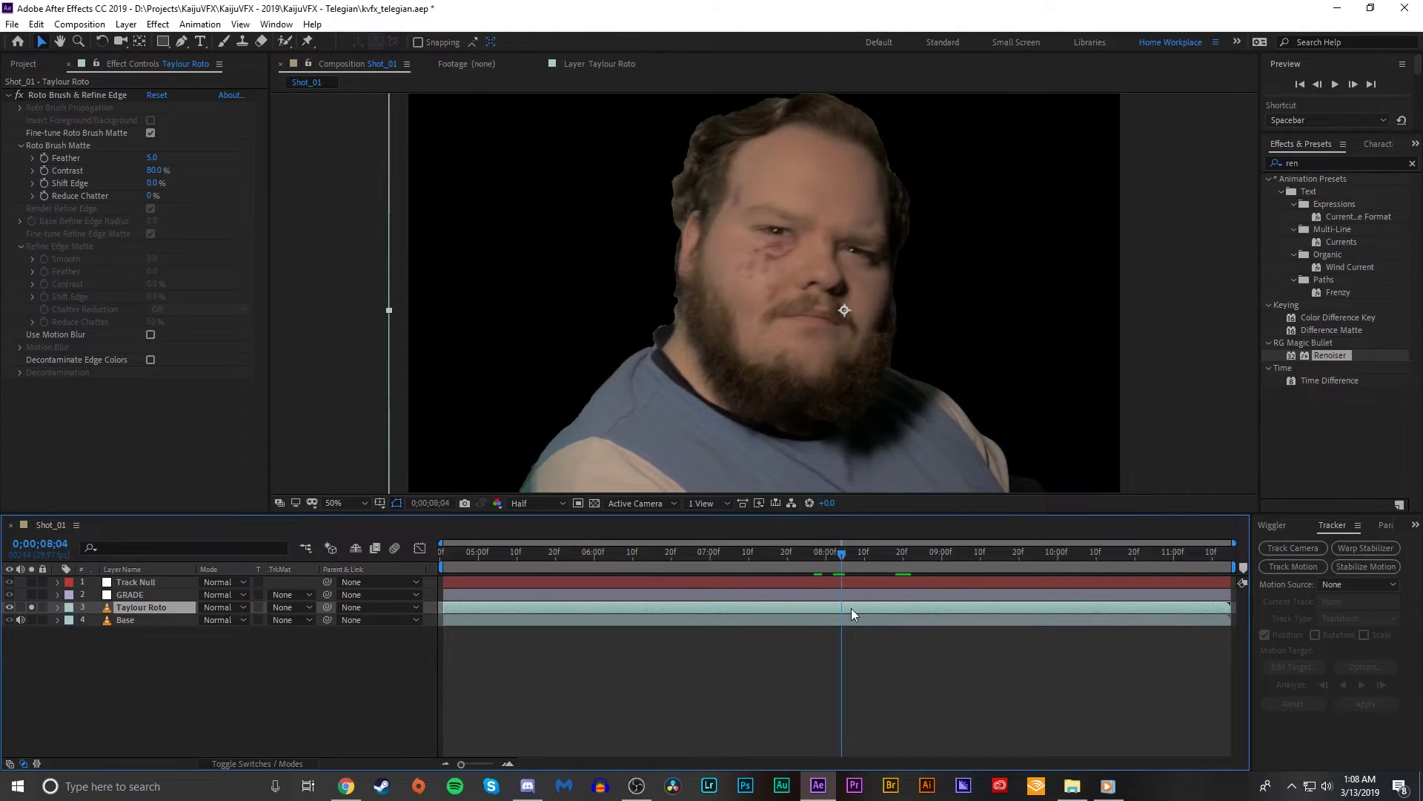
key("alt+bracketleft")
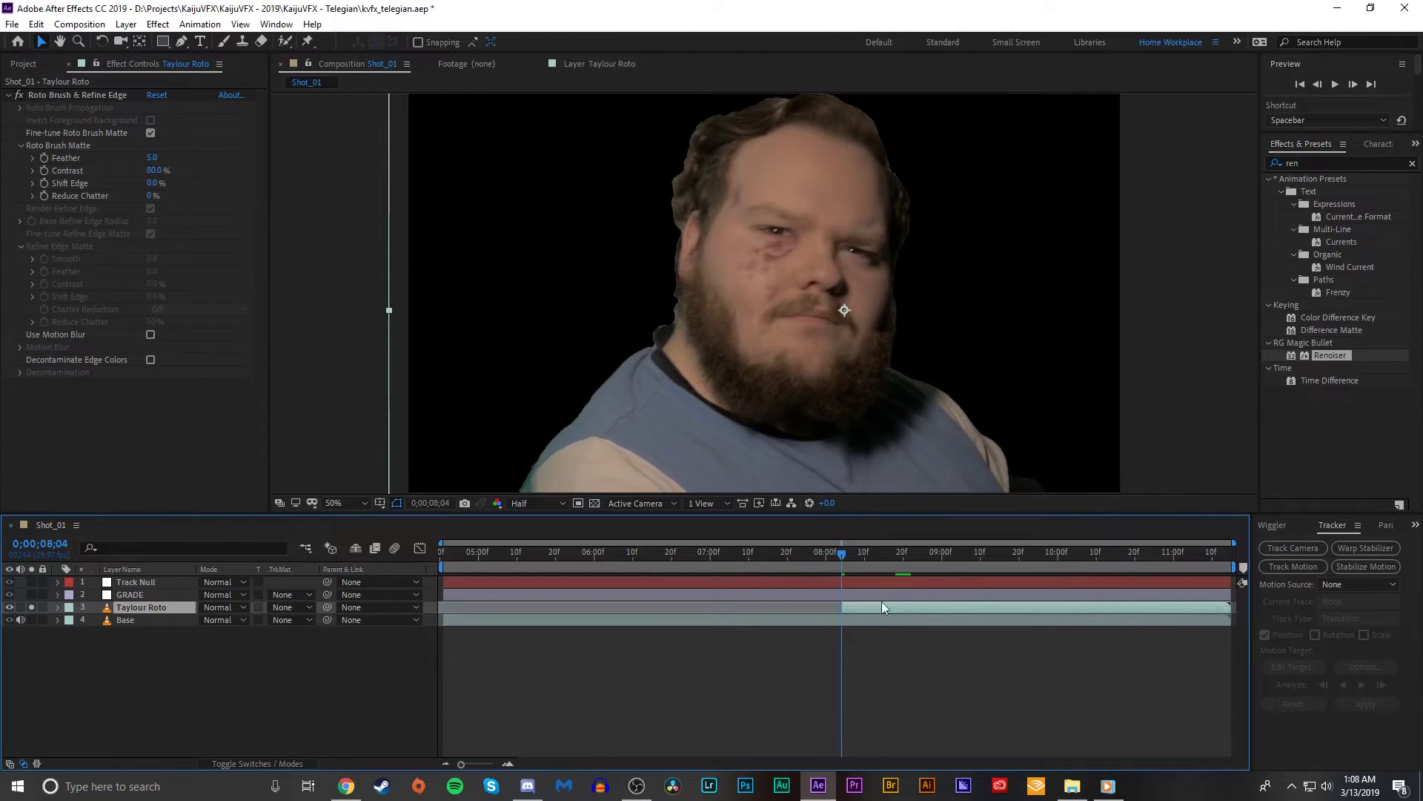
left_click(925, 556)
left_click(1019, 556)
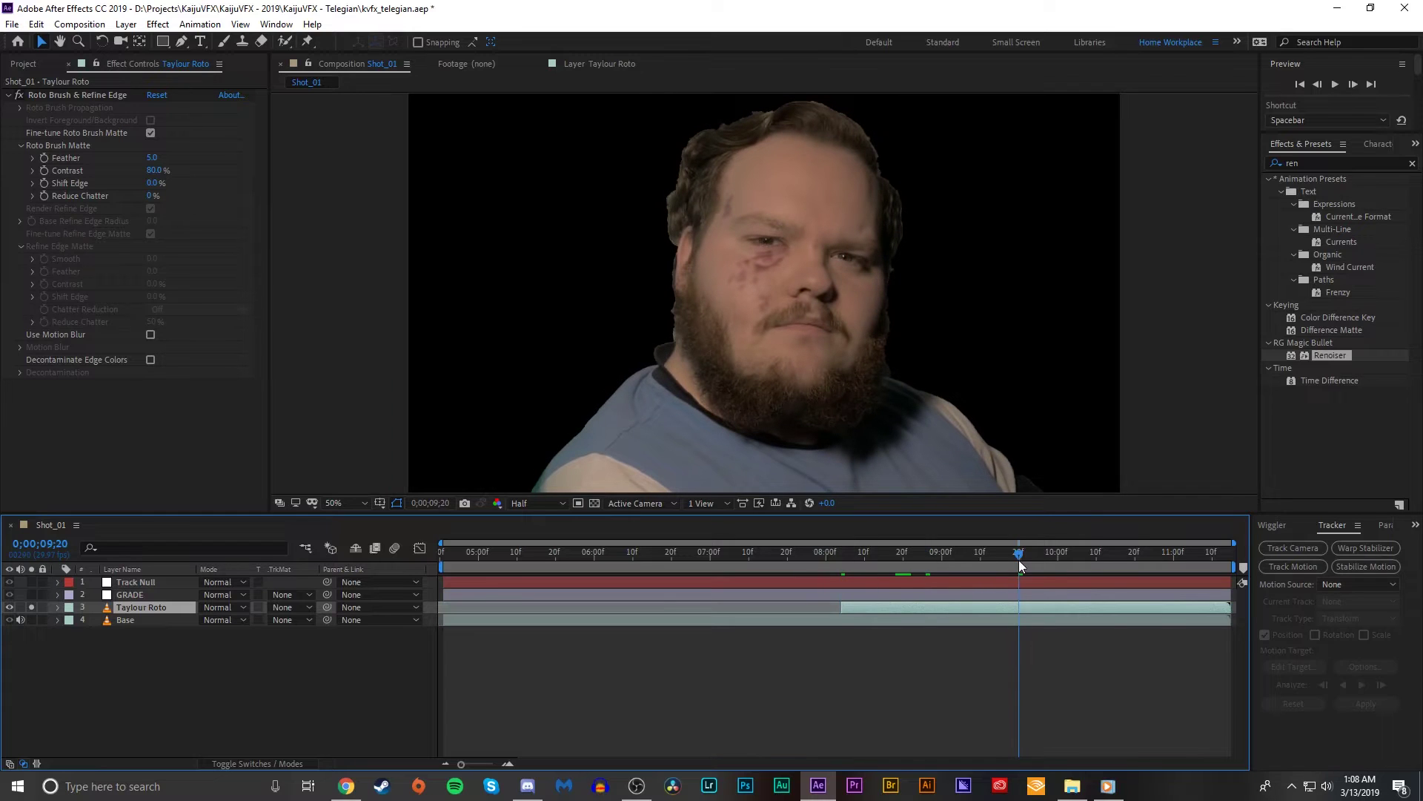
left_click(1118, 565)
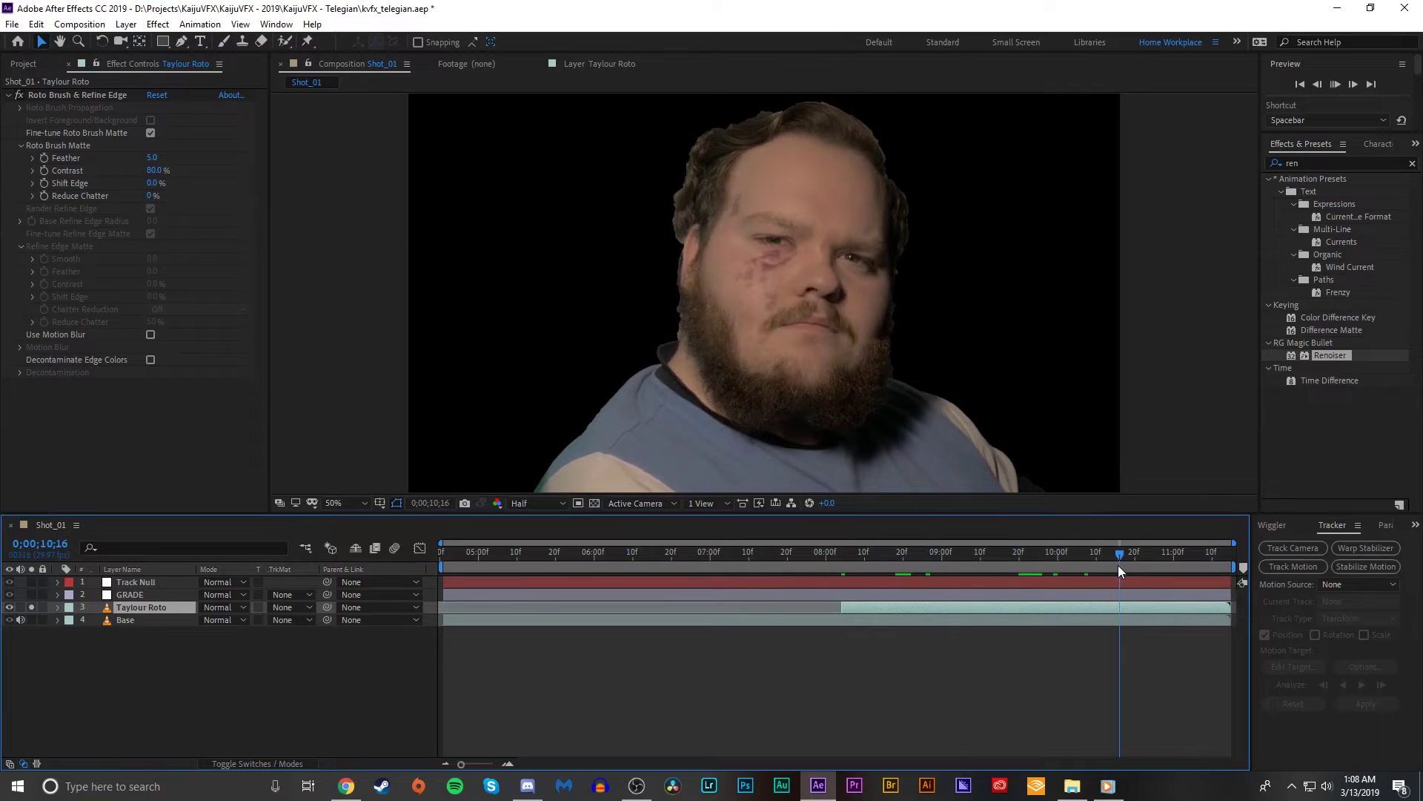
key("space")
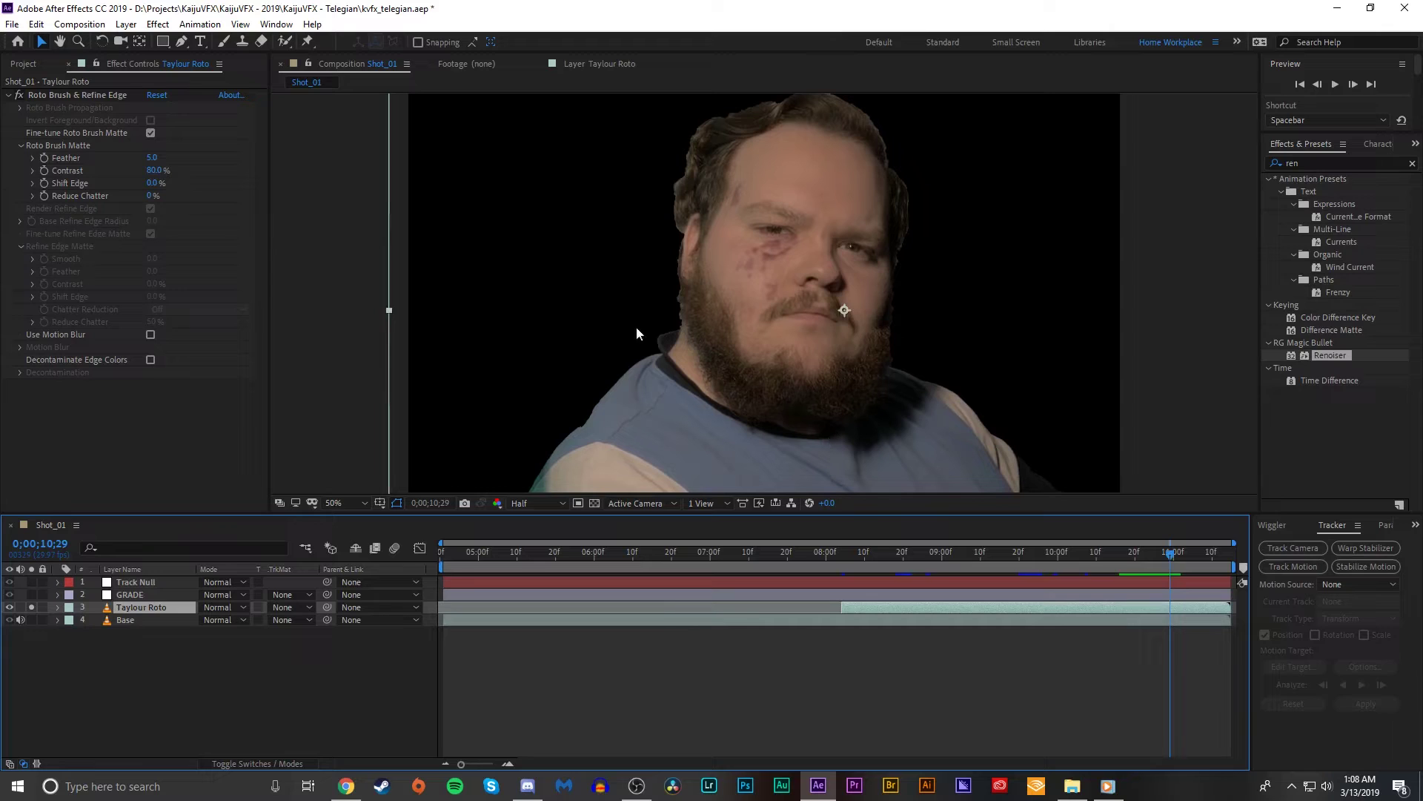
- Try a roto matte Feather of 0, revert it, and examine the cutout's edges up close
left_click_drag(152, 158, 511, 112)
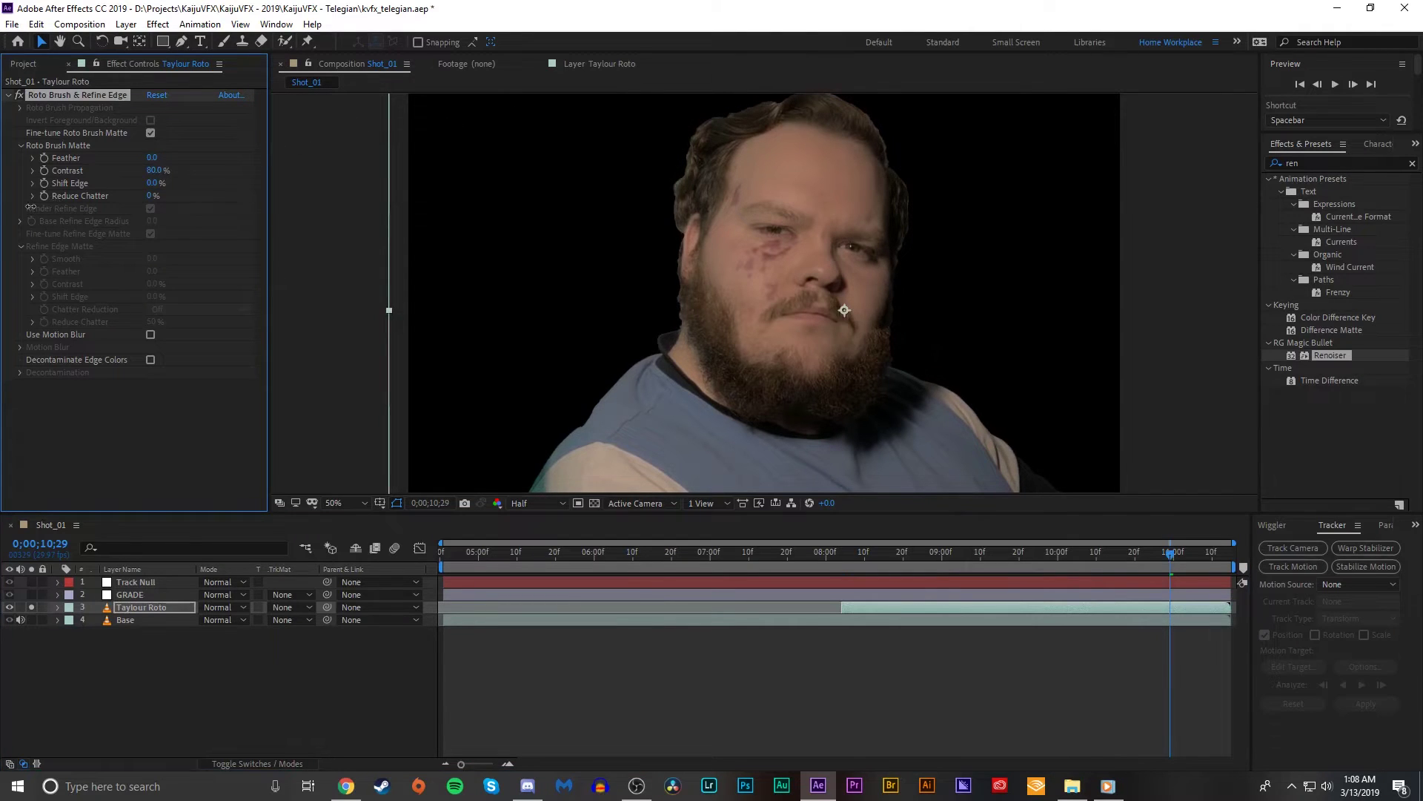
key("ctrl+z")
scroll(580, 252, "up", 4)
key("h")
left_click_drag(520, 246, 668, 207)
scroll(667, 207, "down", 4)
key("v")
scroll(660, 205, "up", 2)
scroll(800, 332, "down", 2)
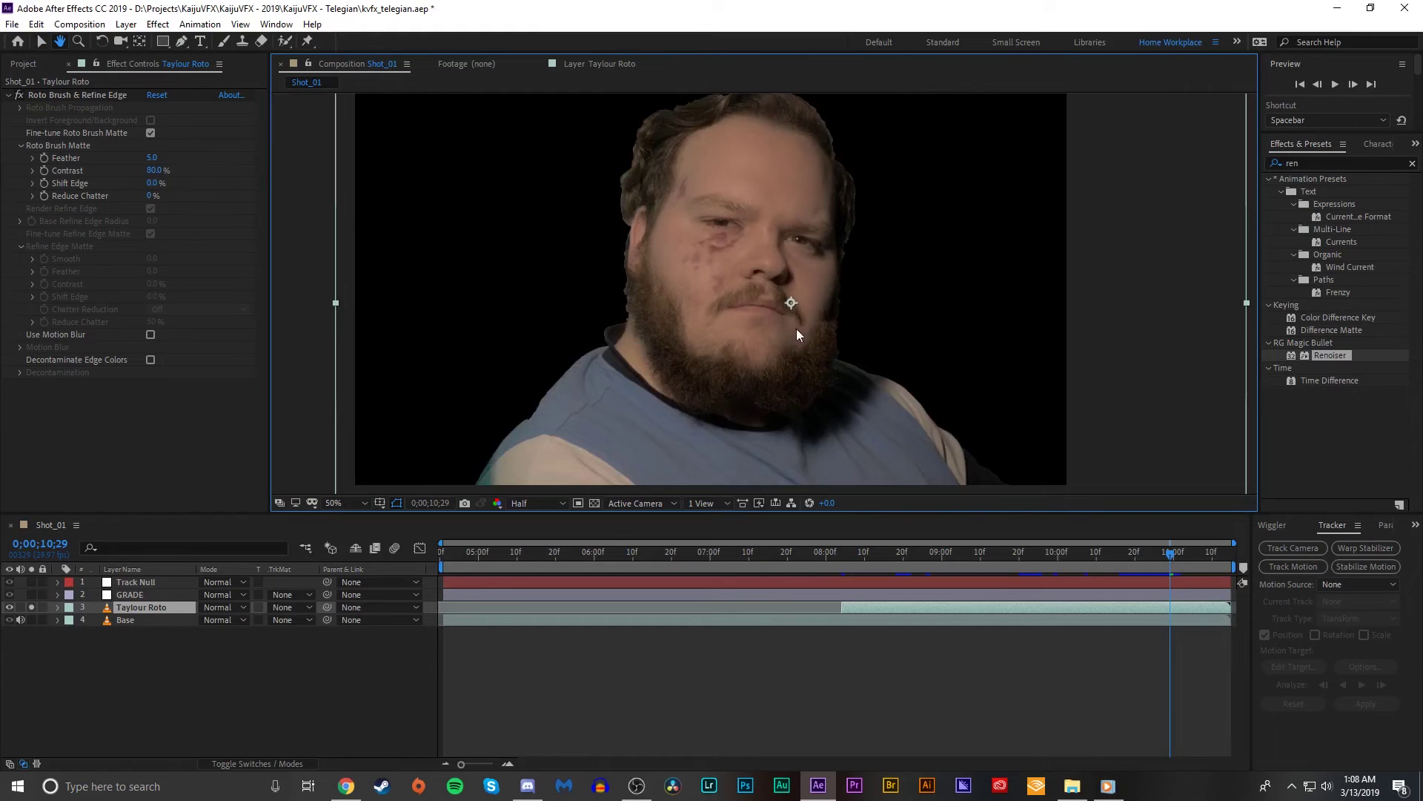
- Soften and tighten the roto matte with Feather at 40.4 and Shift Edge at -18%
left_click(342, 503)
left_click(374, 255)
left_click_drag(153, 157, 324, 138)
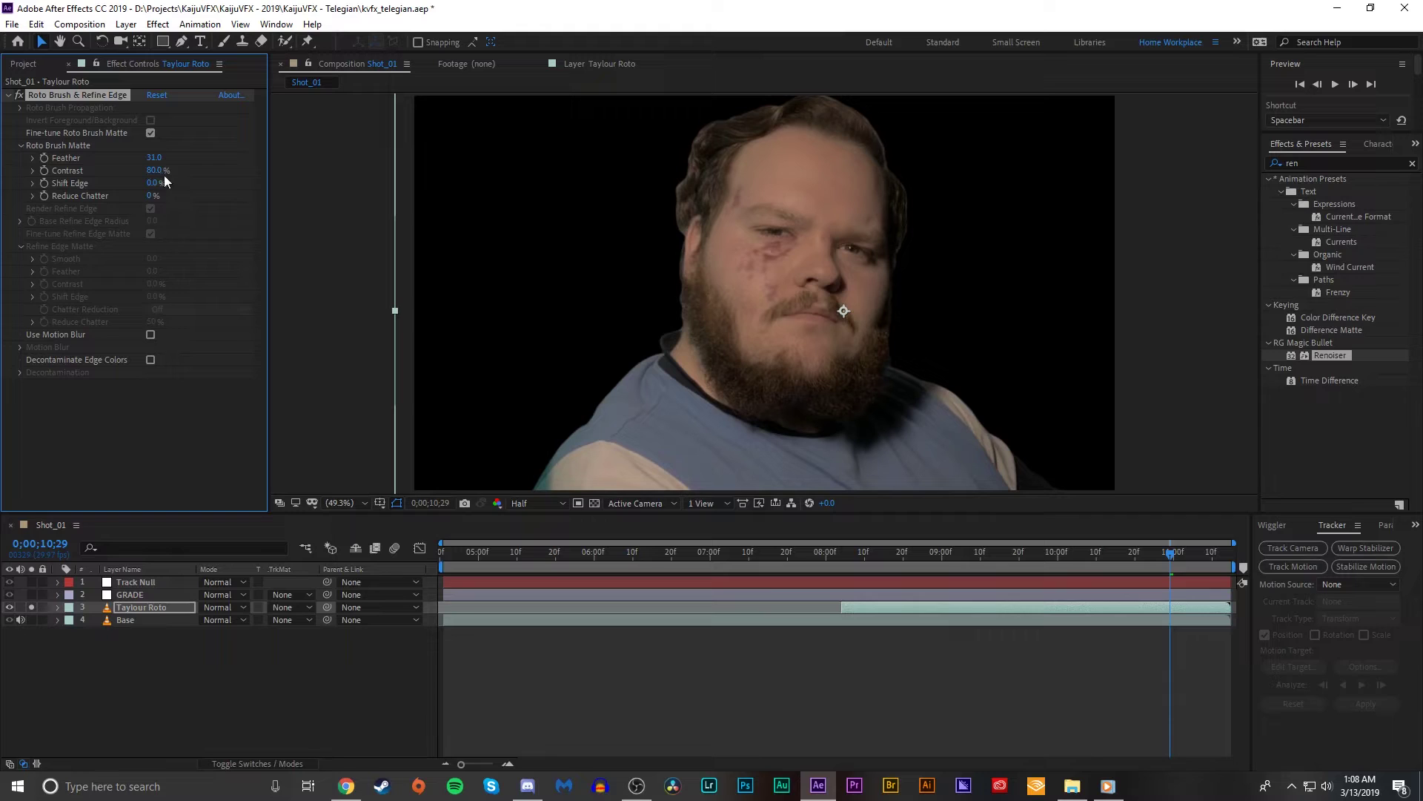
left_click_drag(162, 185, 240, 157)
- Unsolo the roto layer and play back the cutout over the Base footage
left_click(988, 562)
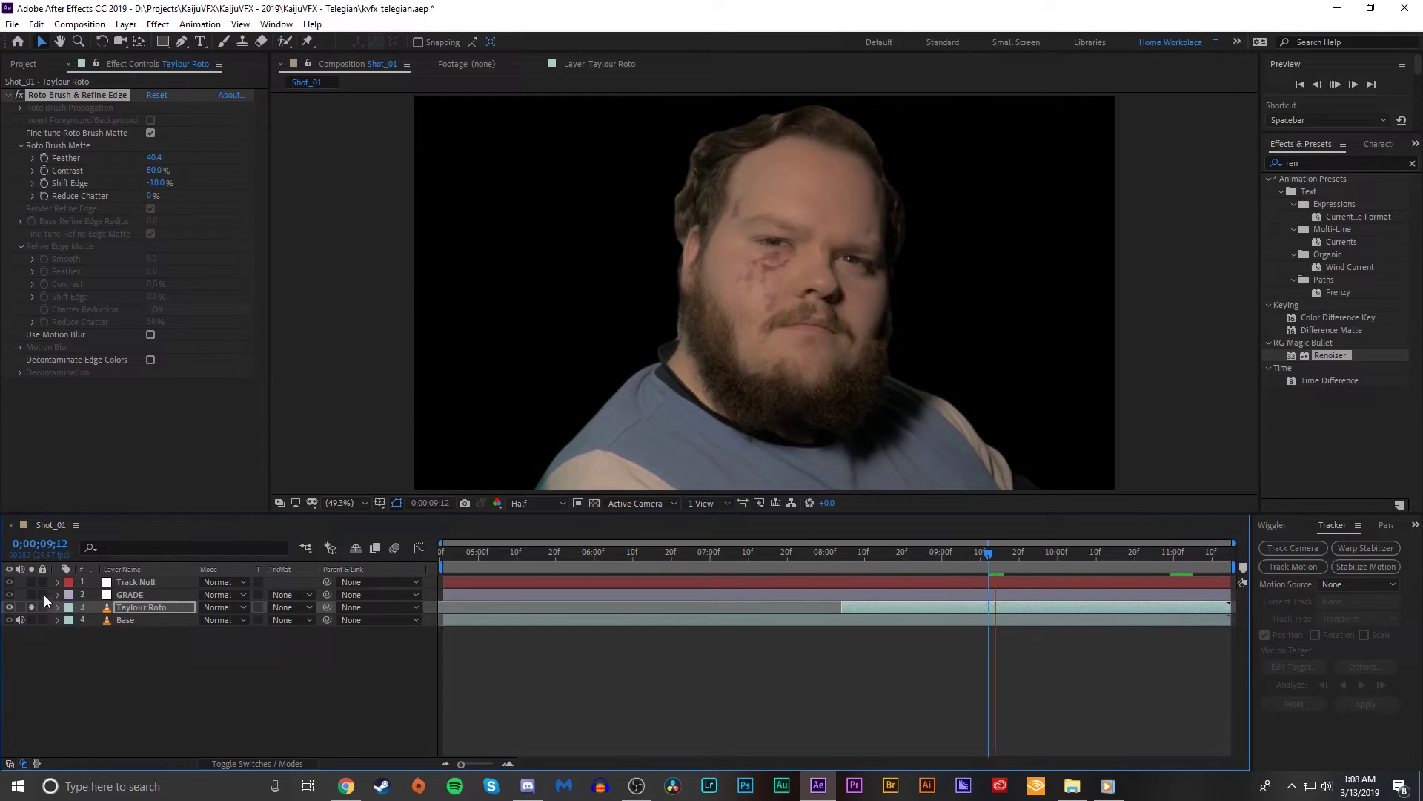
left_click(32, 606)
key("space")
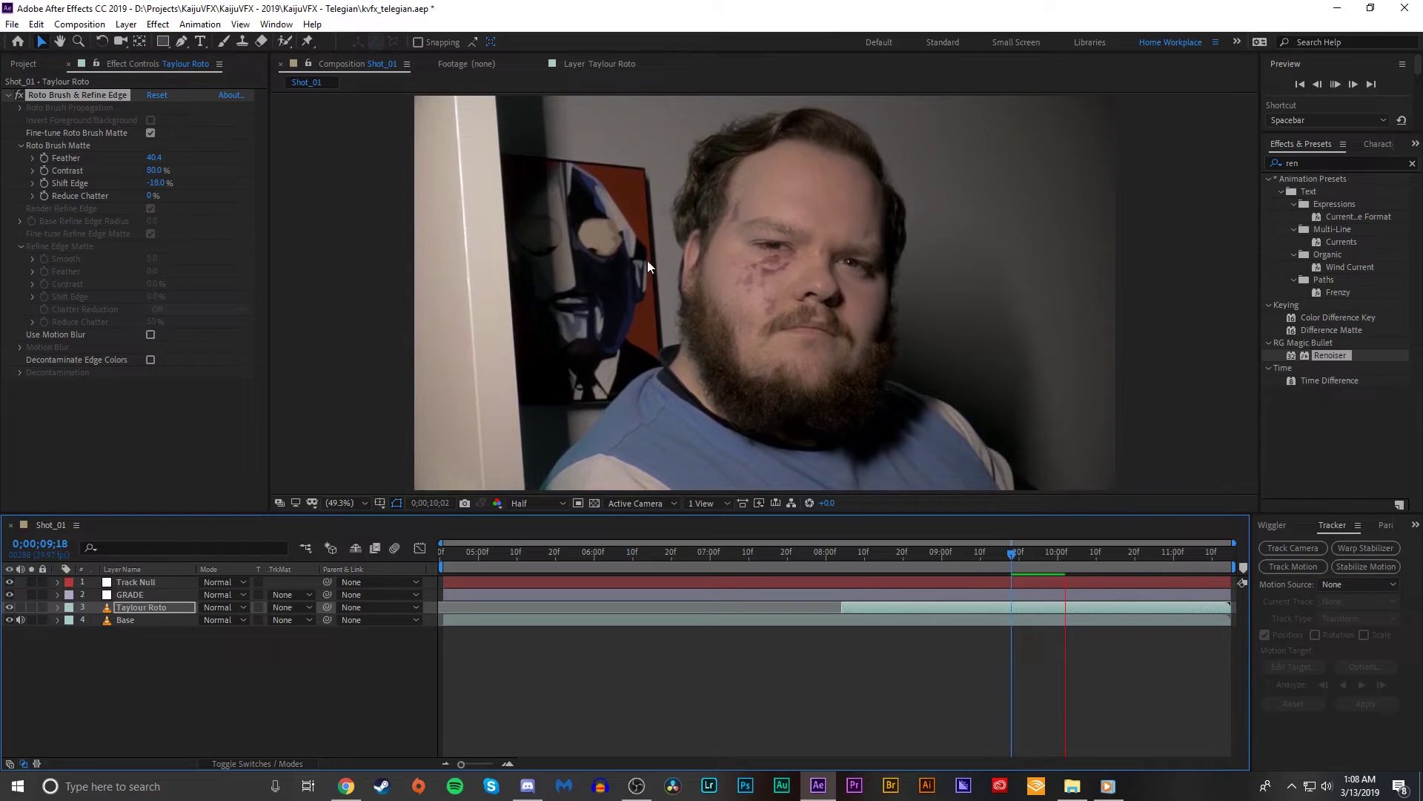
key("space")
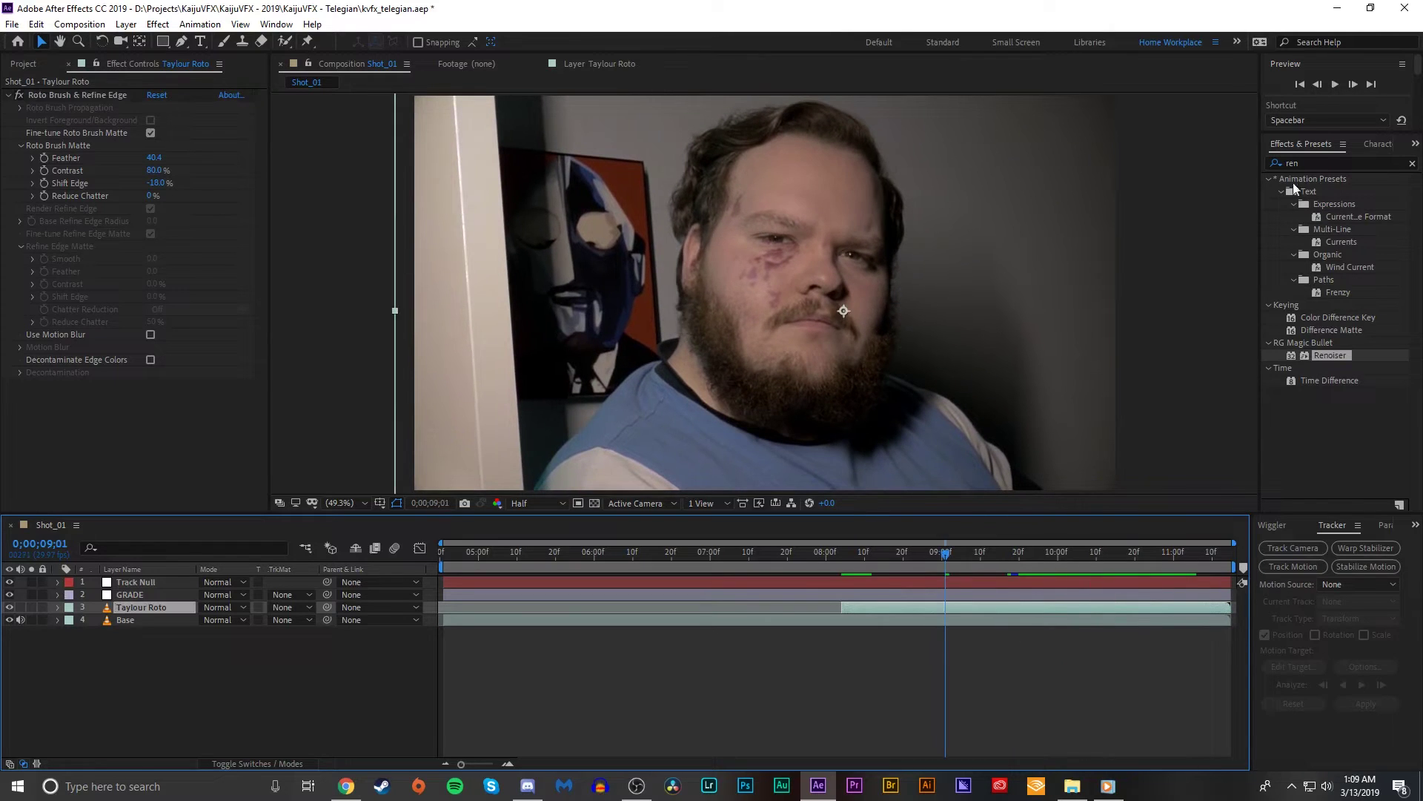
- Try a Curves adjustment on the roto layer to test its separation from the background, and delete the effect
left_click(1325, 162)
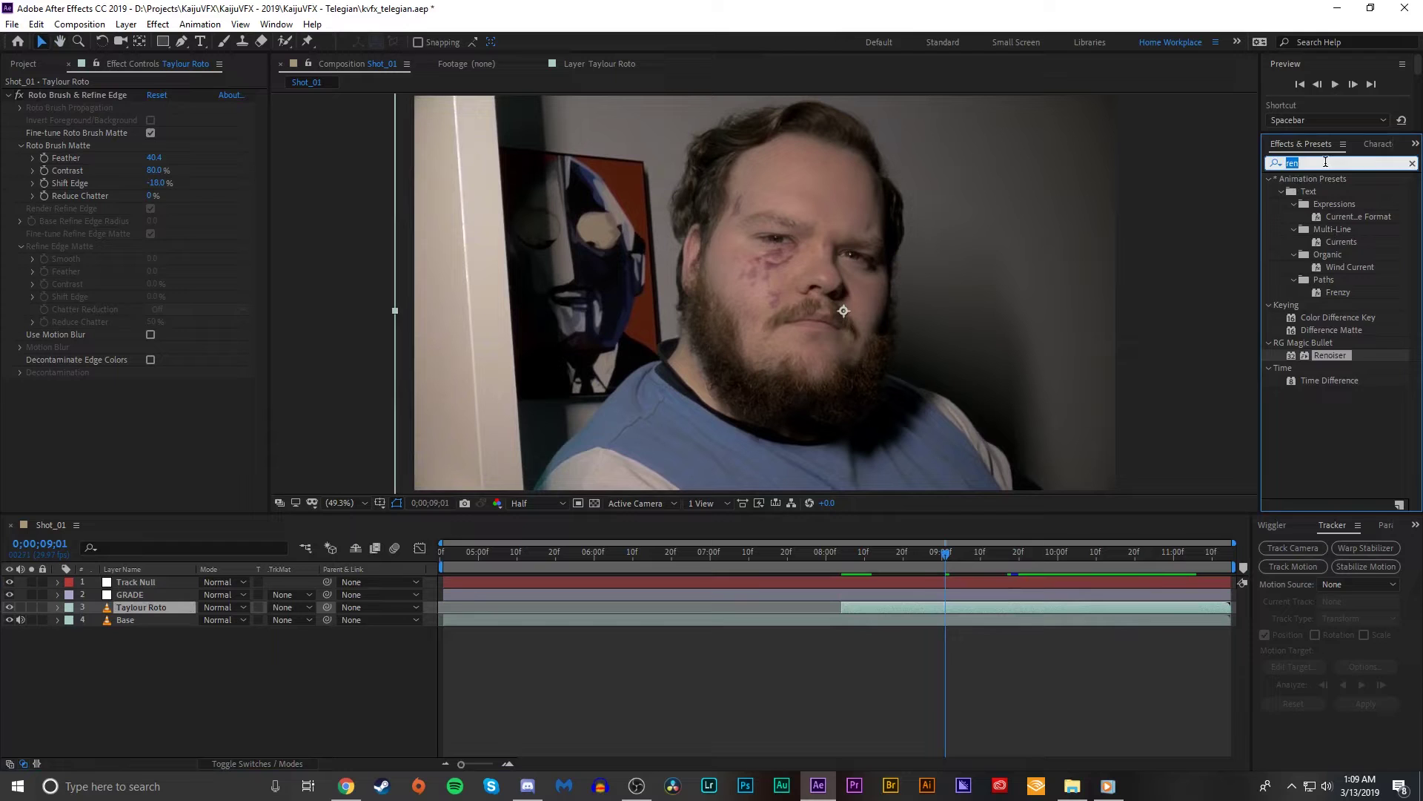
type("curves")
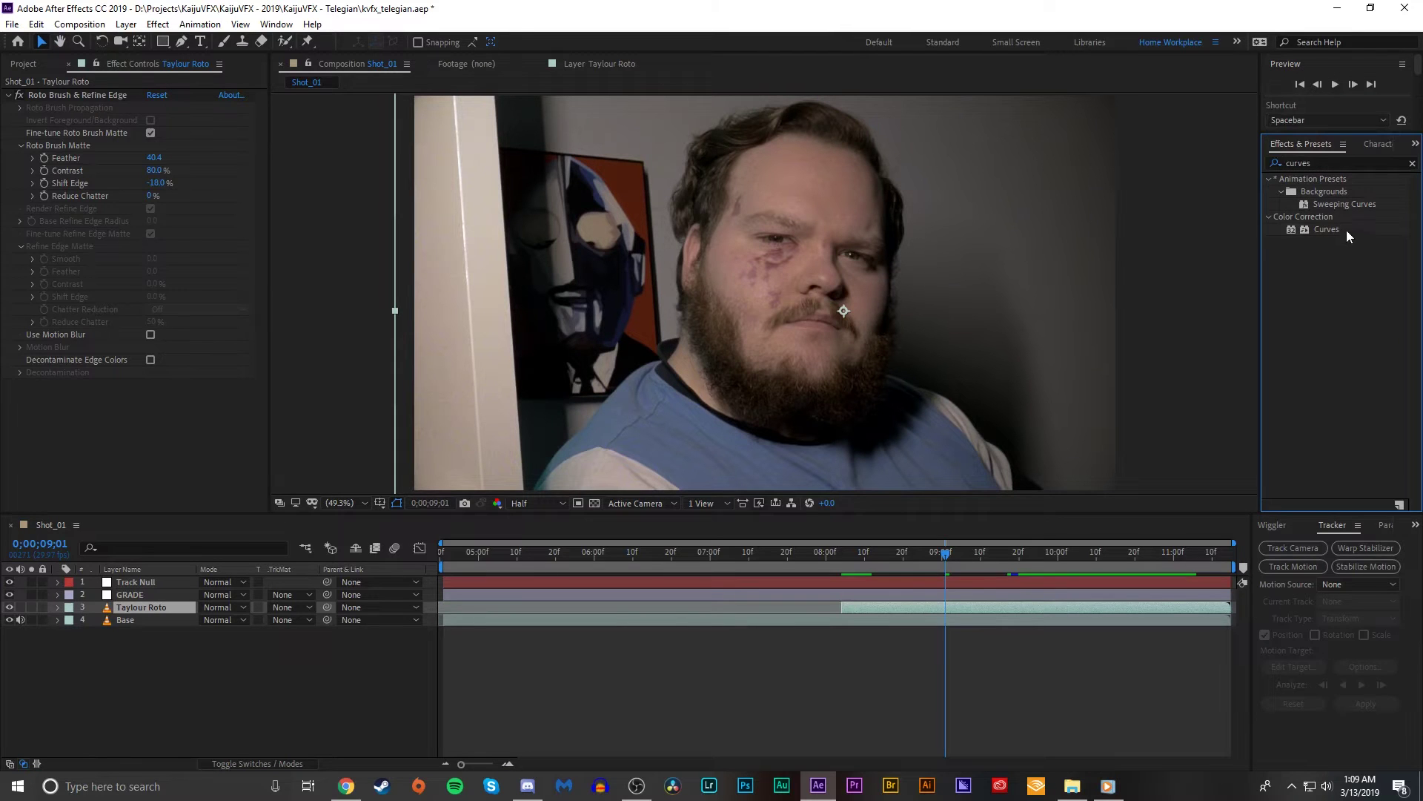
double_click(1347, 230)
left_click_drag(139, 350, 38, 334)
left_click_drag(118, 375, 161, 350)
key("Delete")
left_click(971, 682)
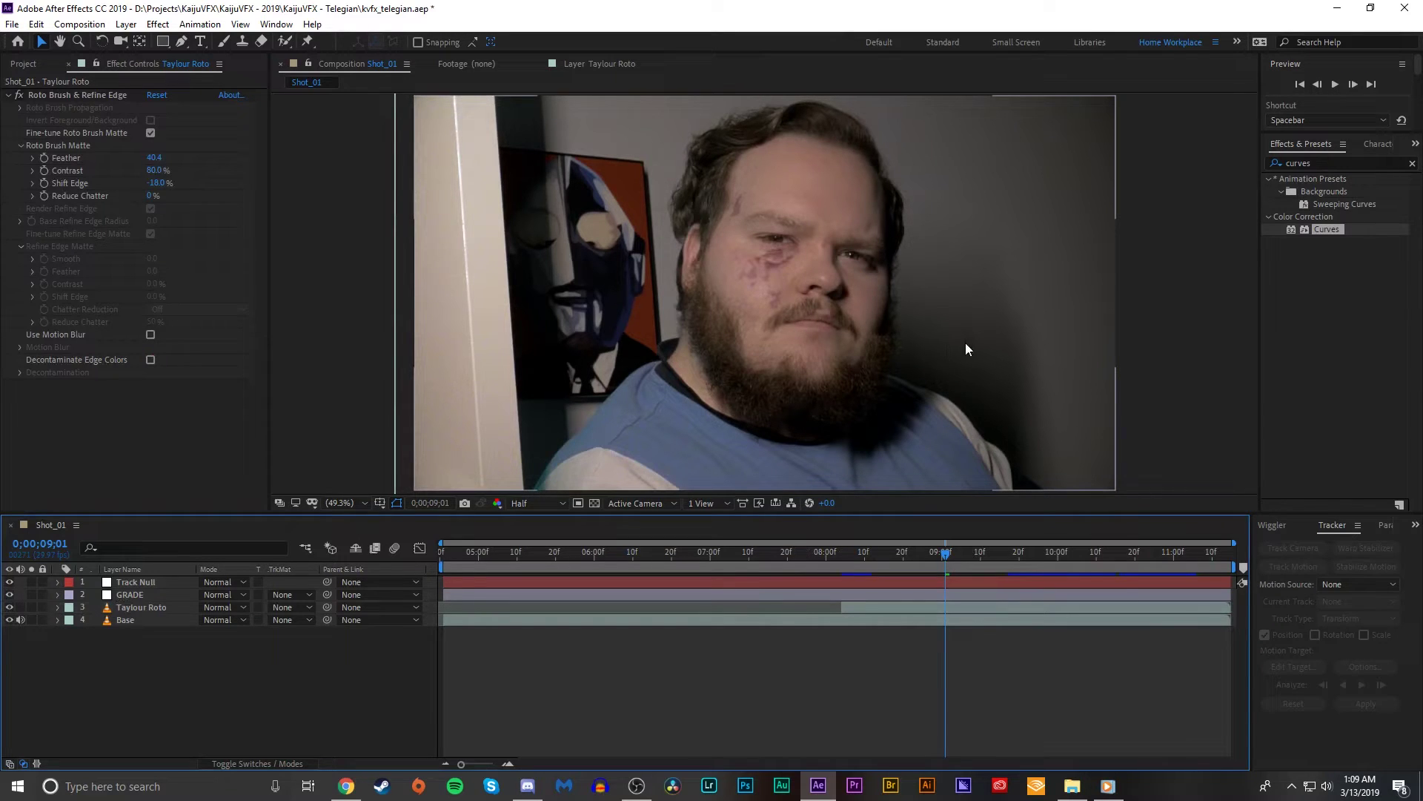
- Create a black solid layer named Scan Lines in the Shot_01 composition
key("ctrl+y")
key("BackSpace")
type("Scan Lines")
key("Return")
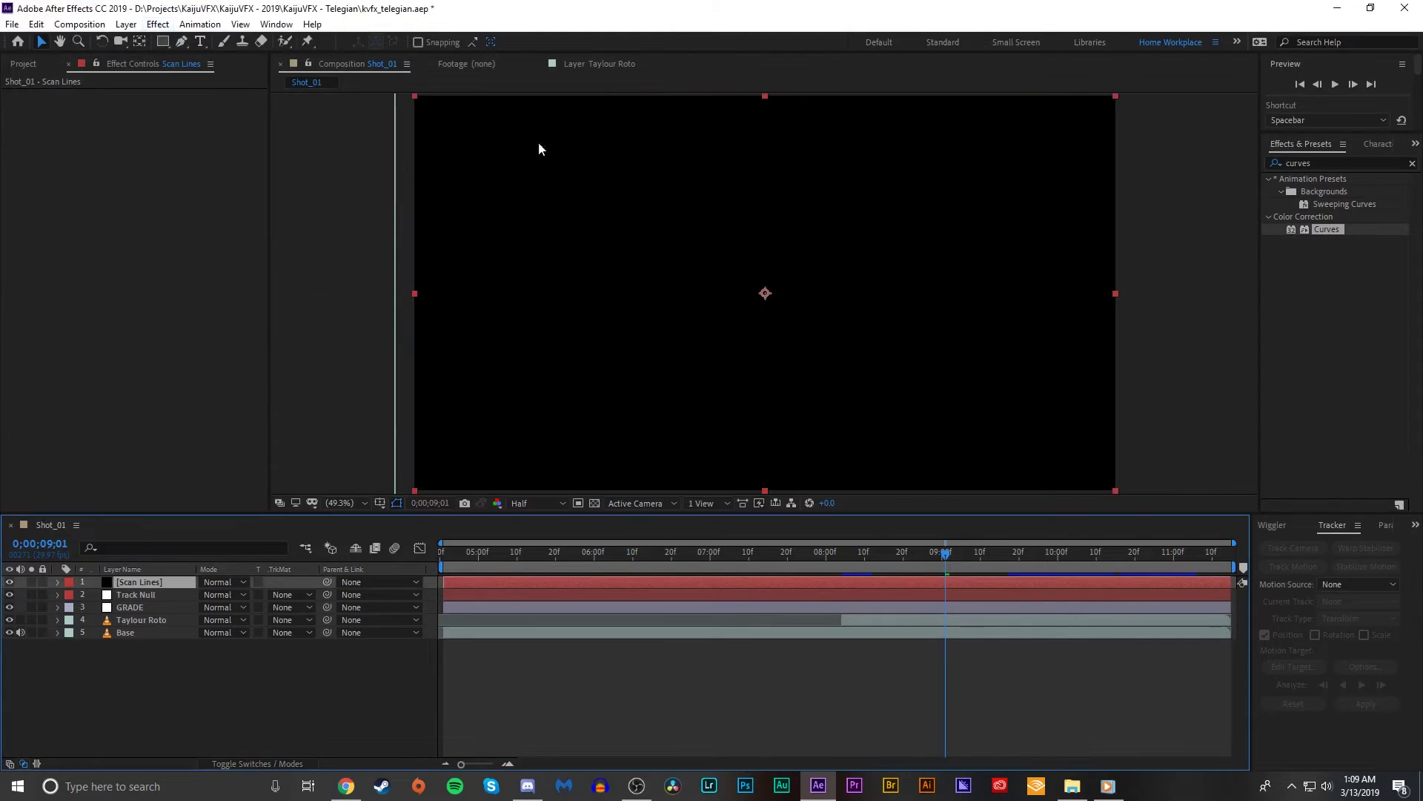
- Apply the Fractal Noise effect to the Scan Lines solid
key("ctrl+space")
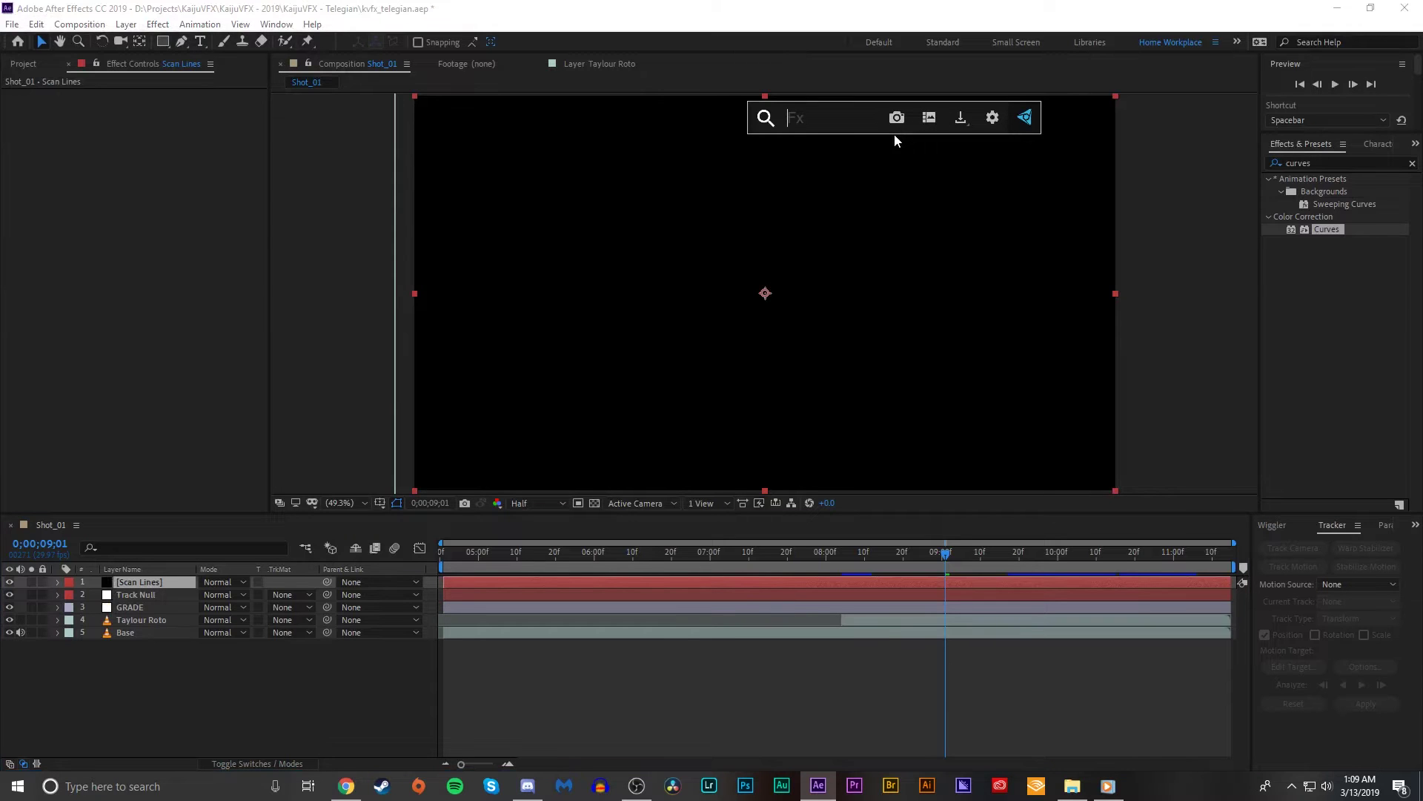
type("fract")
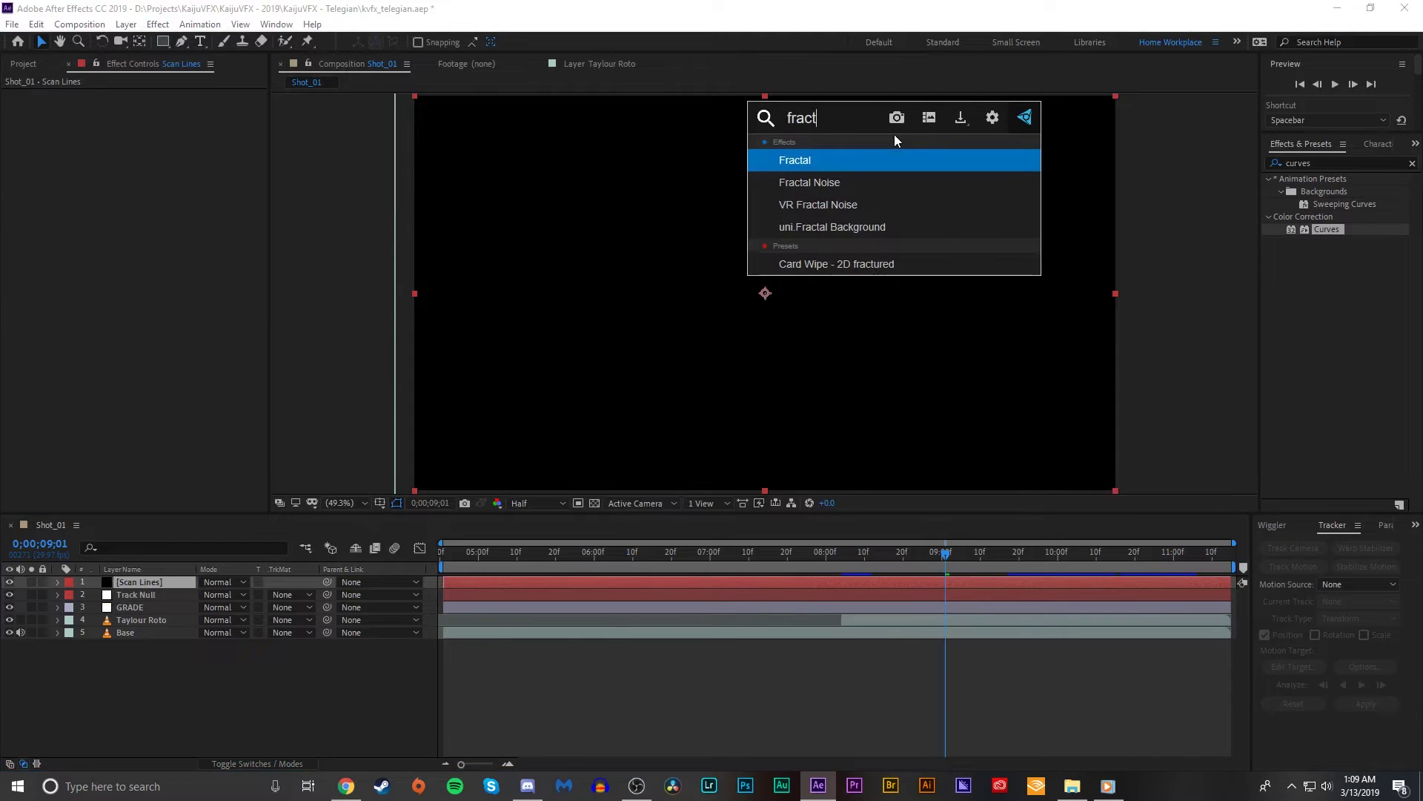
left_click(850, 183)
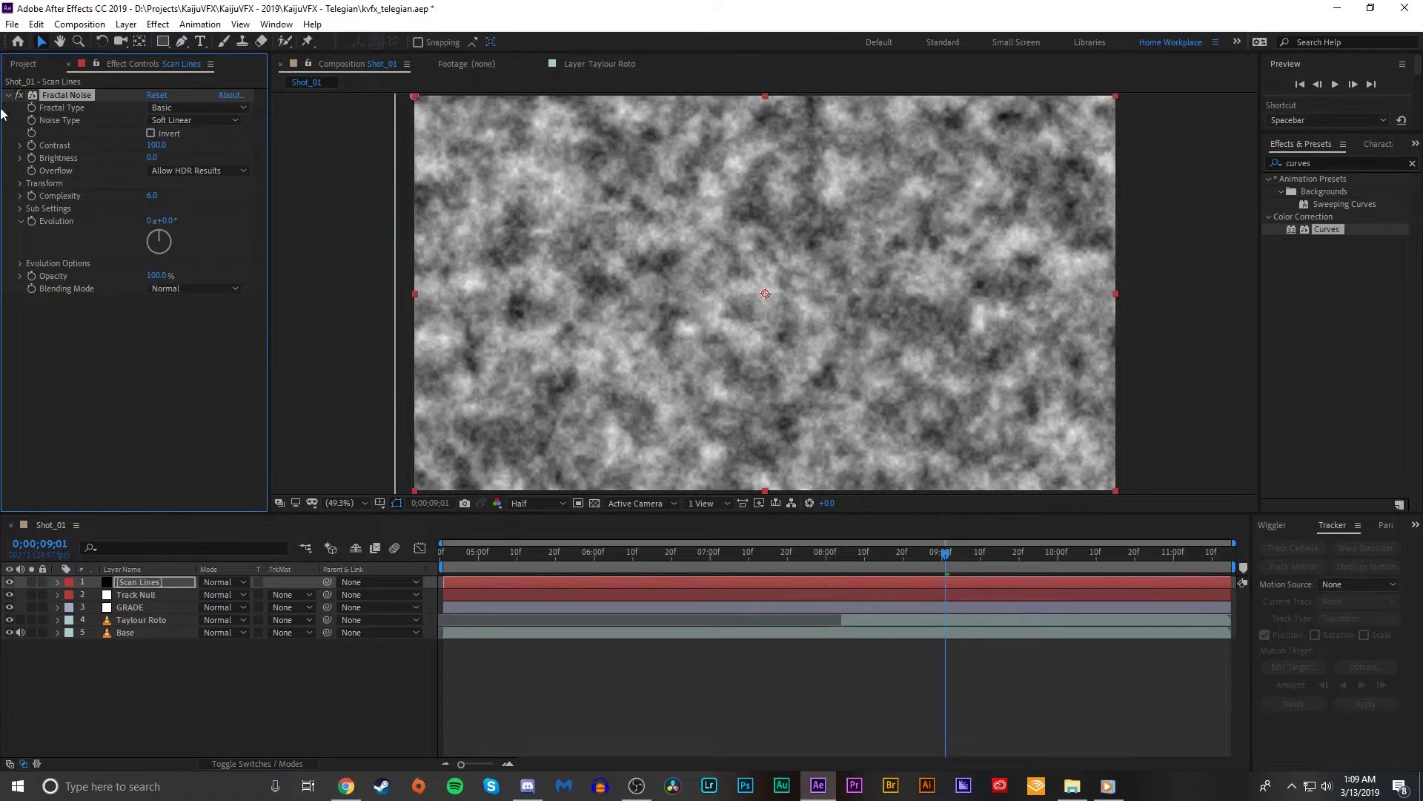
key("ctrl+space")
key("Escape")
- Turn off Uniform Scaling for the Fractal Noise and stretch it into horizontal lines with Scale Width 10000
left_click(20, 183)
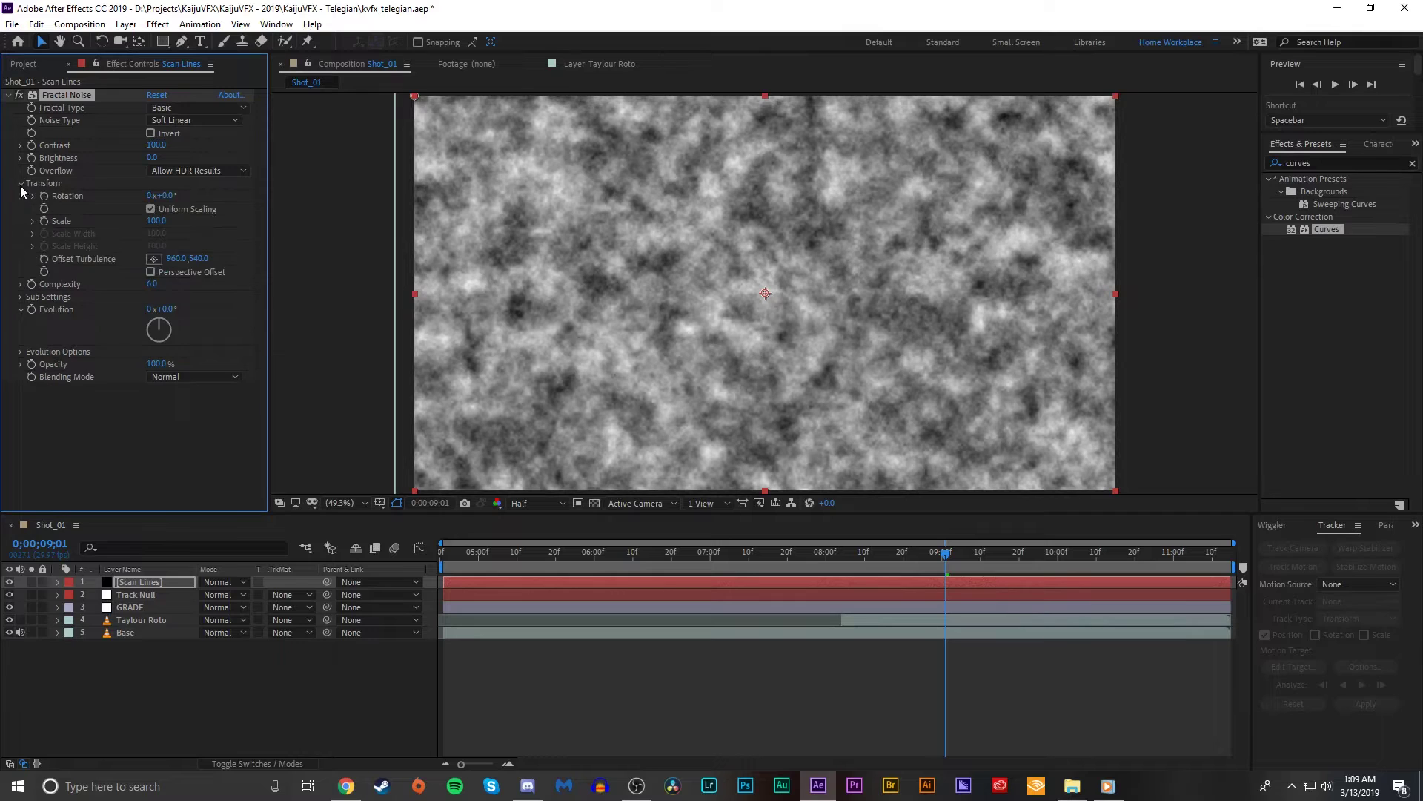
left_click(151, 209)
left_click_drag(79, 254, 125, 254)
key("ctrl+z")
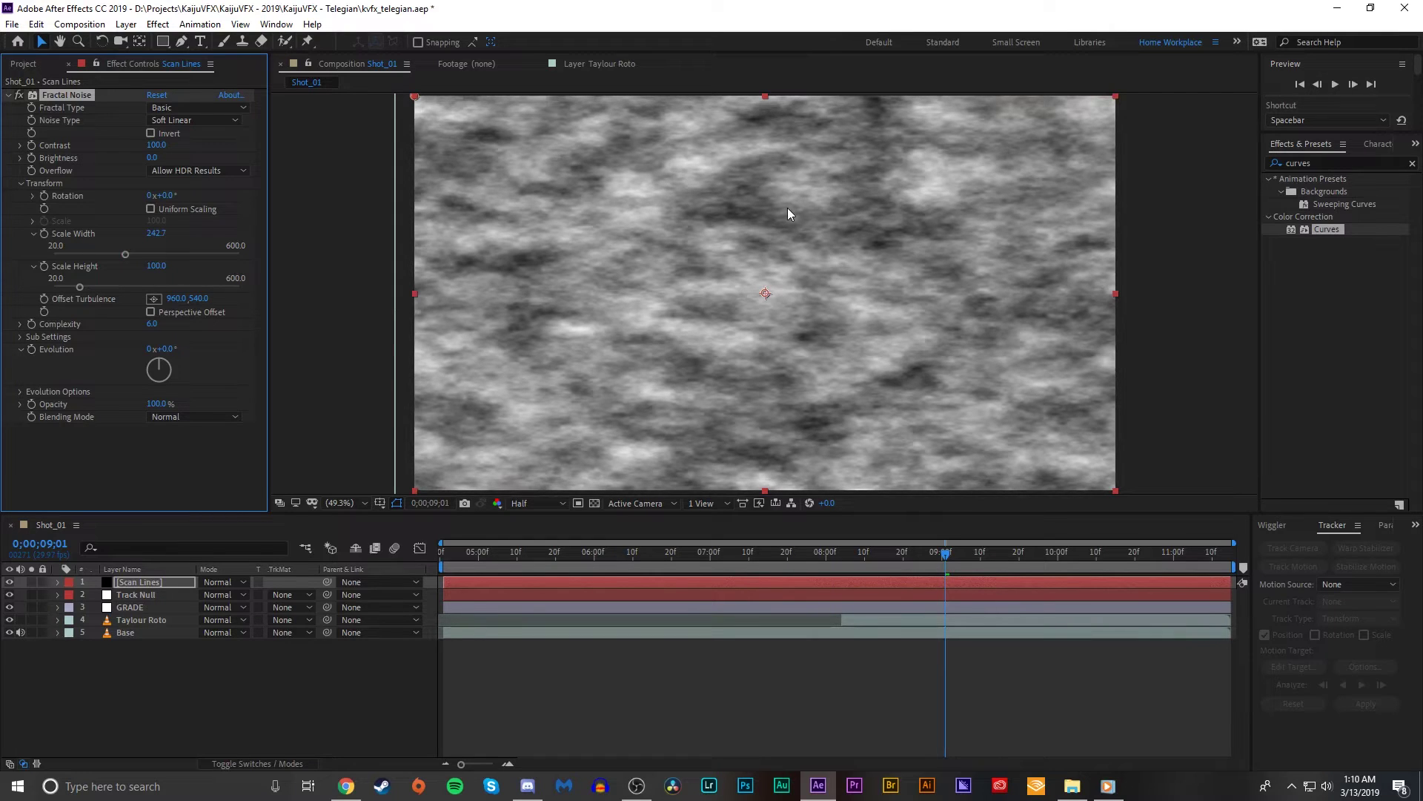
left_click_drag(159, 253, 260, 255)
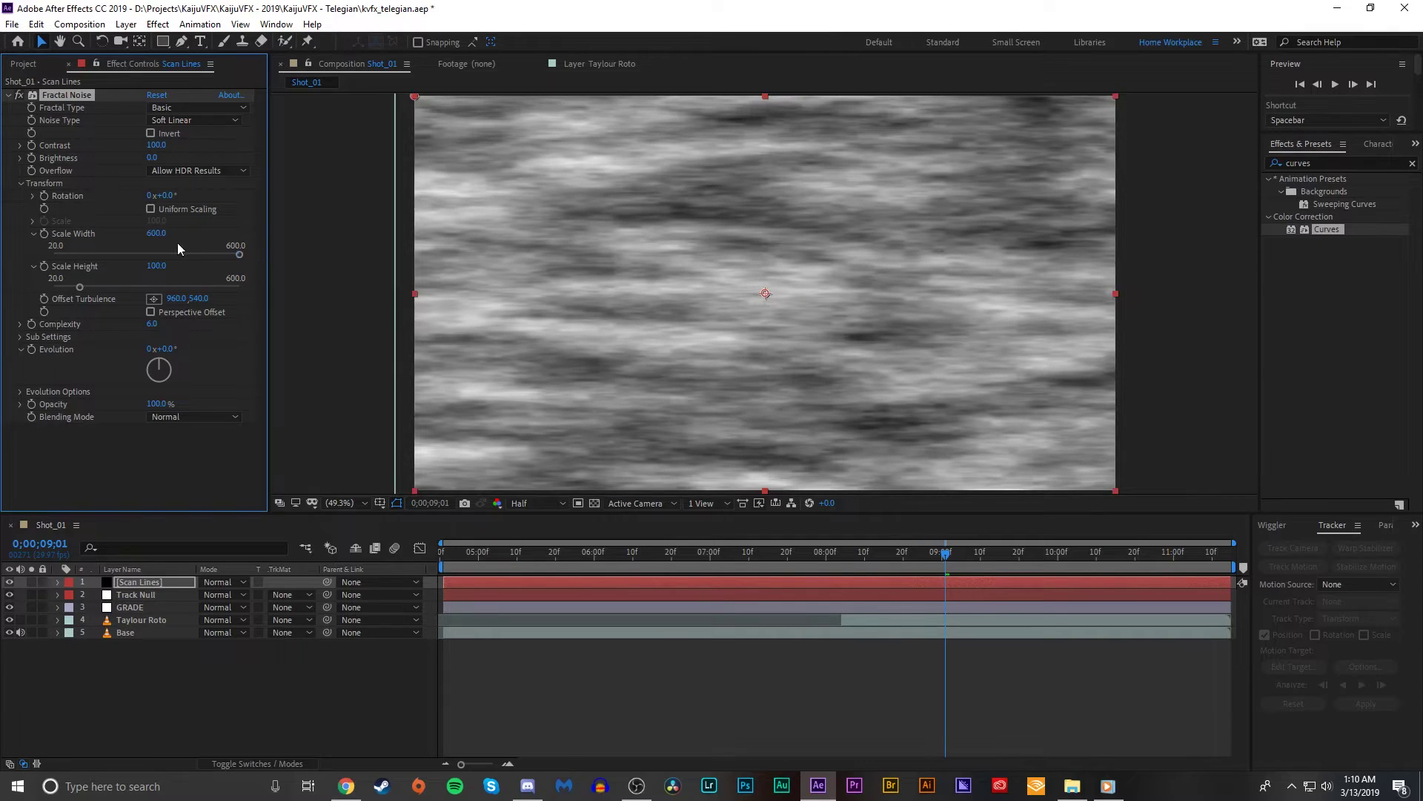
left_click_drag(157, 232, 402, 246)
left_click_drag(172, 226, 709, 216)
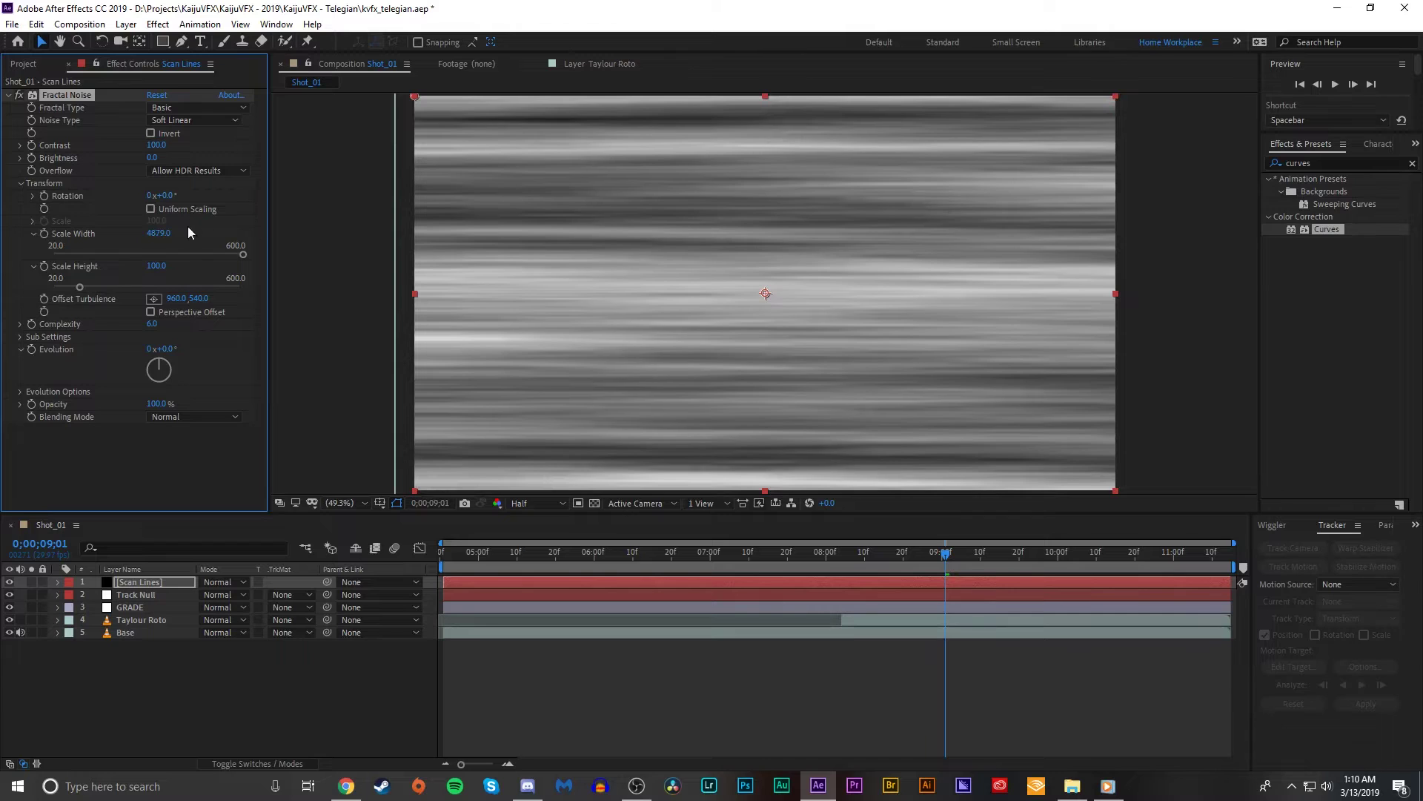
left_click_drag(158, 237, 519, 199)
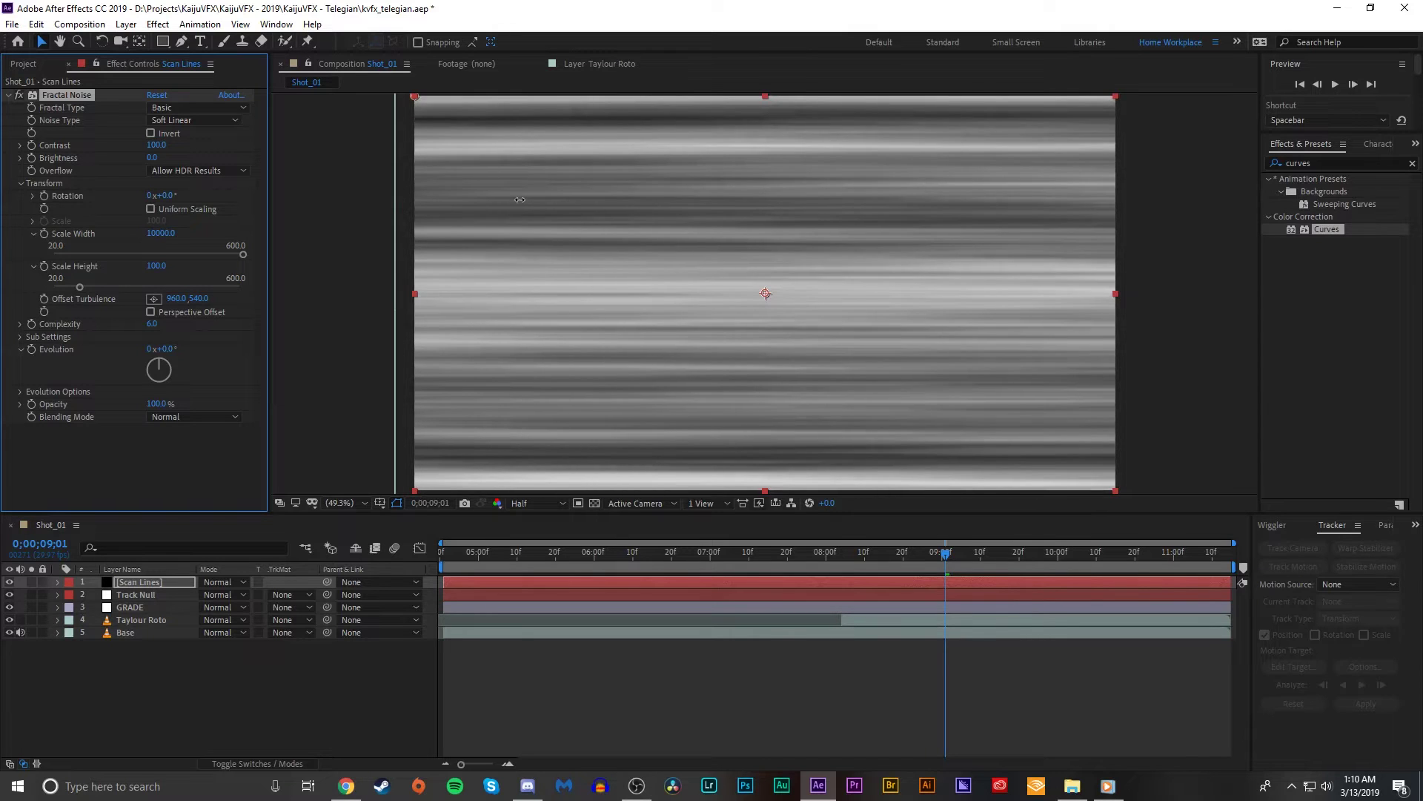
- Refine the noise lines with Contrast 112, Brightness -8 and Scale Height 87.3
key("comma")
key("period")
mouse_move(155, 144)
left_mouse_down()
mouse_move(185, 143)
mouse_move(151, 163)
mouse_move(108, 157)
mouse_move(188, 143)
left_mouse_up()
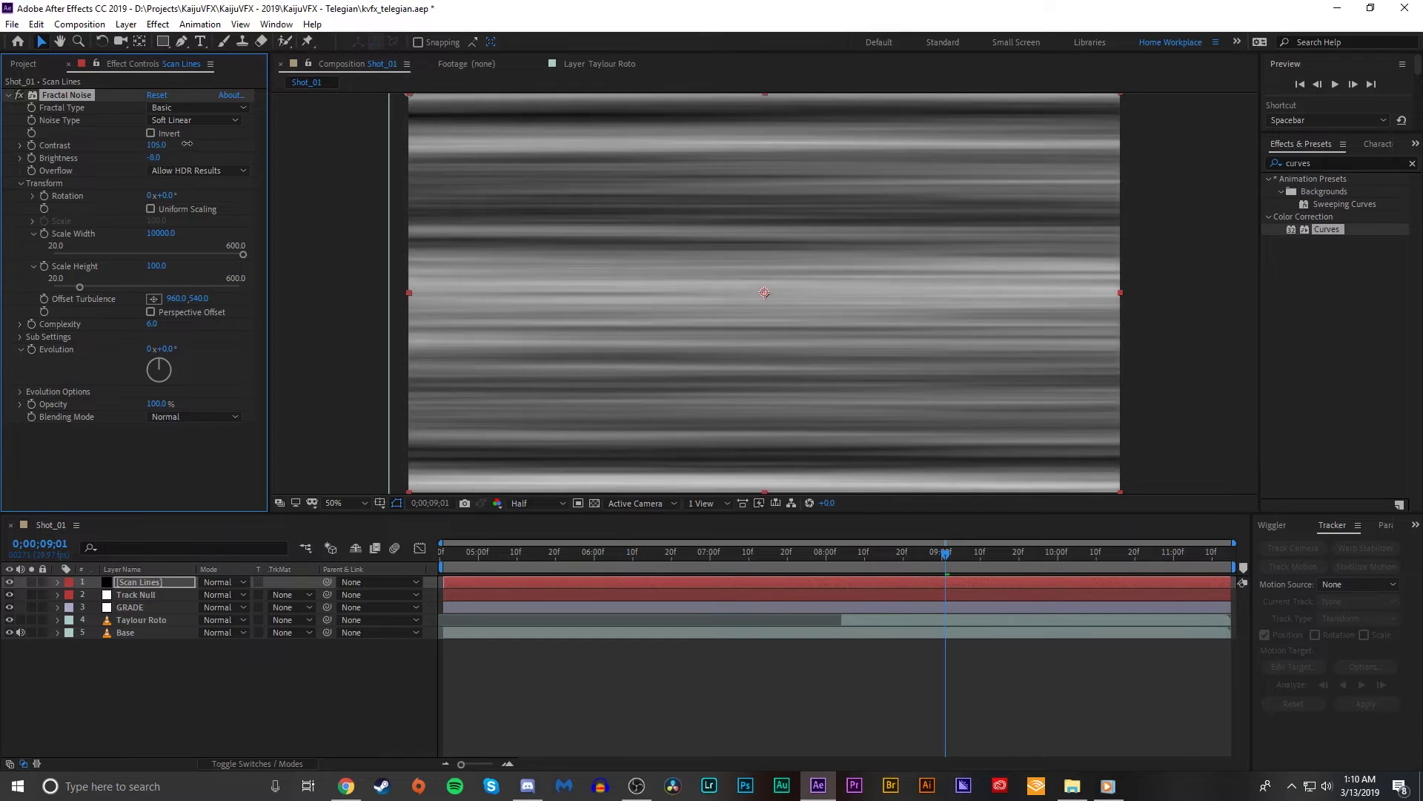
mouse_move(91, 284)
left_mouse_down()
mouse_move(215, 275)
mouse_move(51, 298)
mouse_move(91, 282)
mouse_move(223, 287)
mouse_move(70, 291)
mouse_move(243, 292)
mouse_move(44, 300)
mouse_move(75, 303)
left_mouse_up()
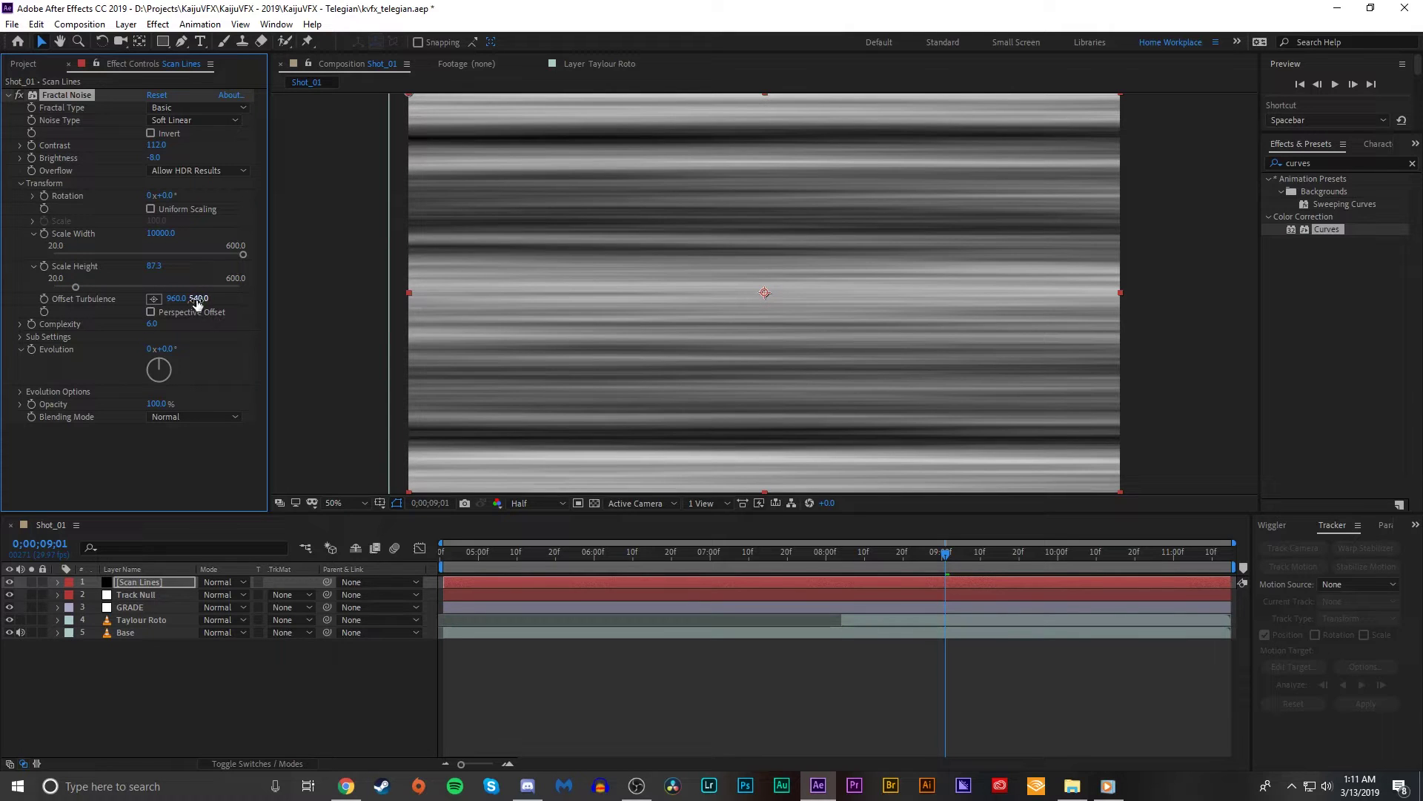
- Keyframe the noise's Offset Turbulence from 960, 540 at 0;00;04;21 to 960, 4101 at 0;00;11;14
mouse_move(197, 299)
left_mouse_down()
mouse_move(399, 315)
mouse_move(402, 241)
mouse_move(1000, 342)
mouse_move(274, 207)
mouse_move(319, 213)
mouse_move(287, 213)
left_mouse_up()
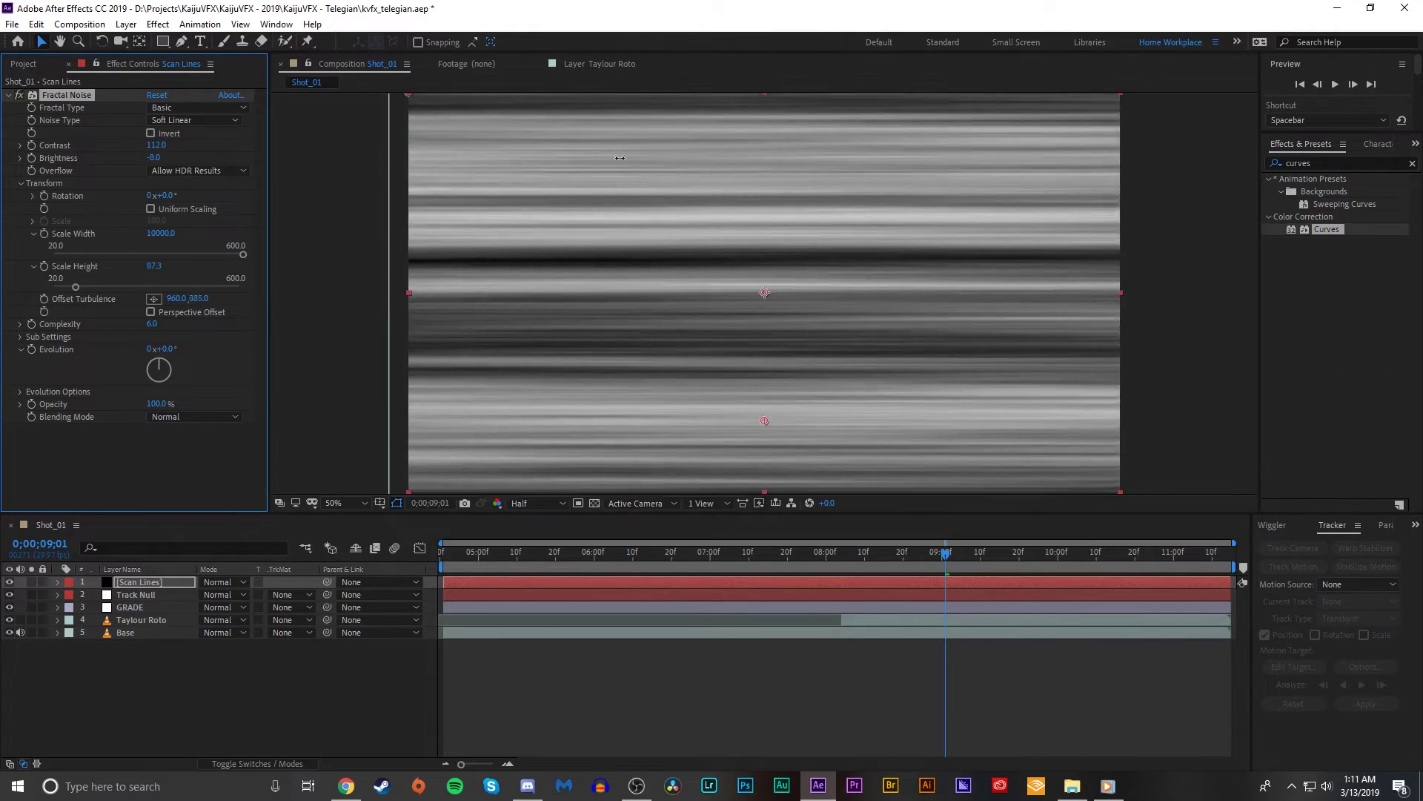
left_click_drag(522, 557, 443, 558)
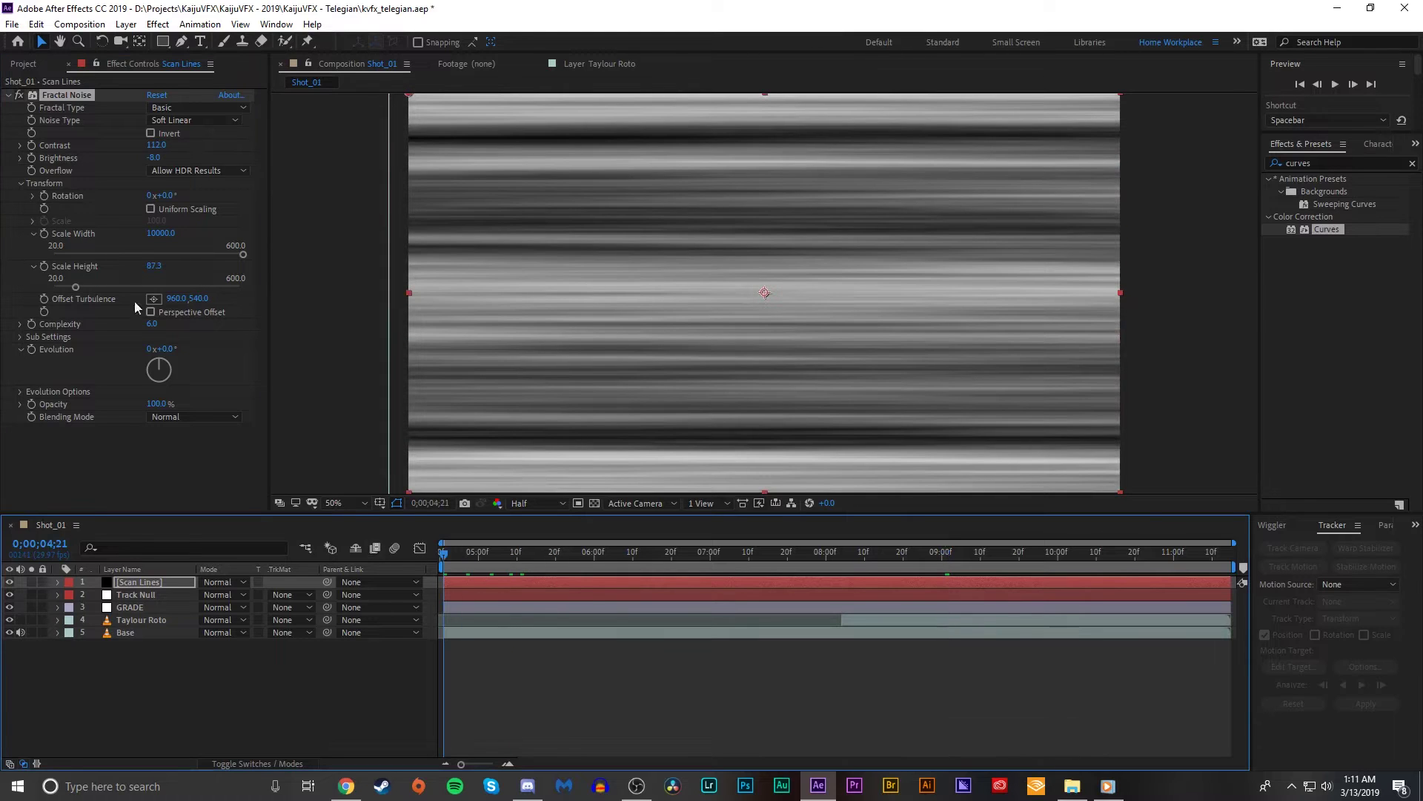
left_click(44, 299)
key("u")
left_click_drag(498, 567, 1332, 499)
left_click_drag(227, 614, 798, 556)
- Play back the scan lines from several points in the timeline to check their vertical drift
key("space")
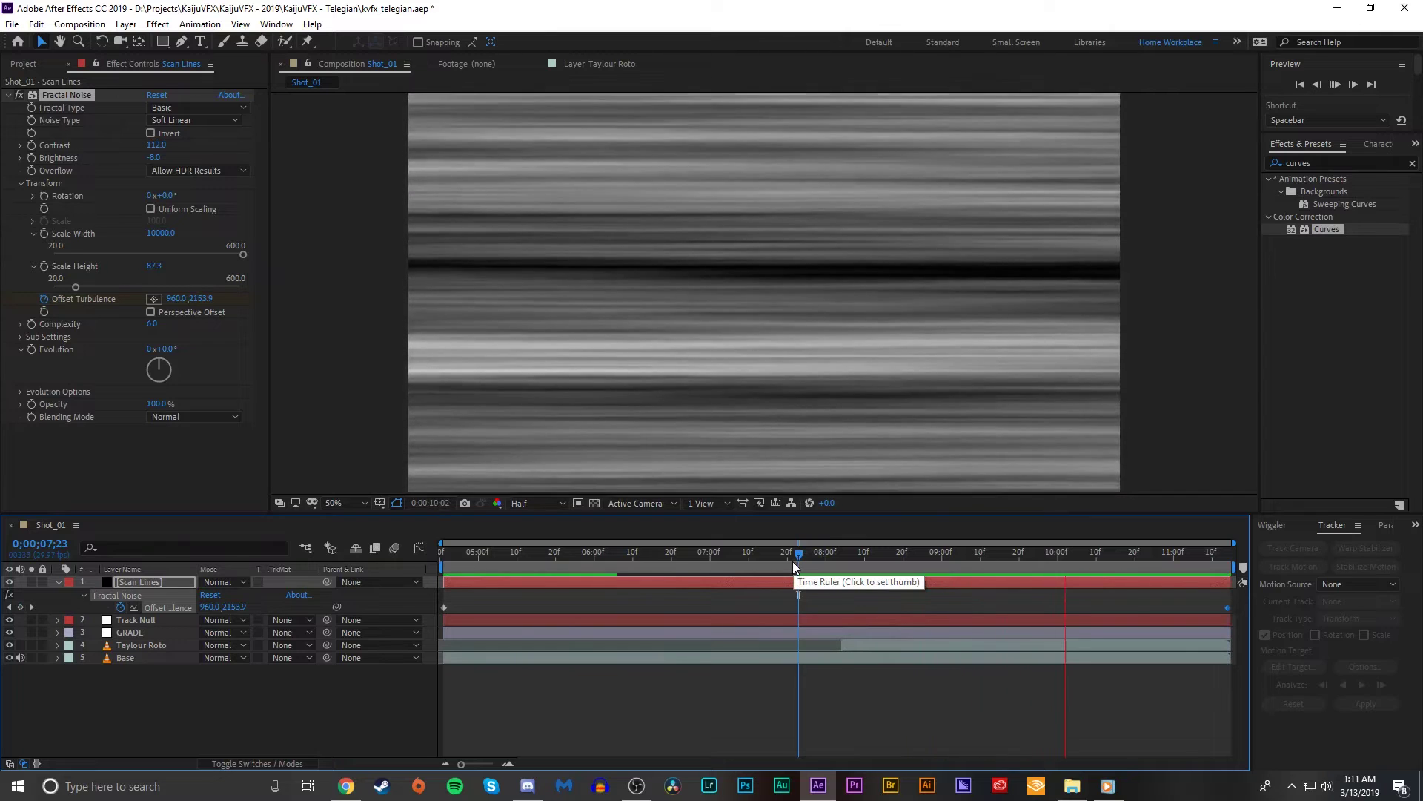
left_click(919, 562)
left_click_drag(932, 562, 849, 559)
left_click(737, 559)
key("space")
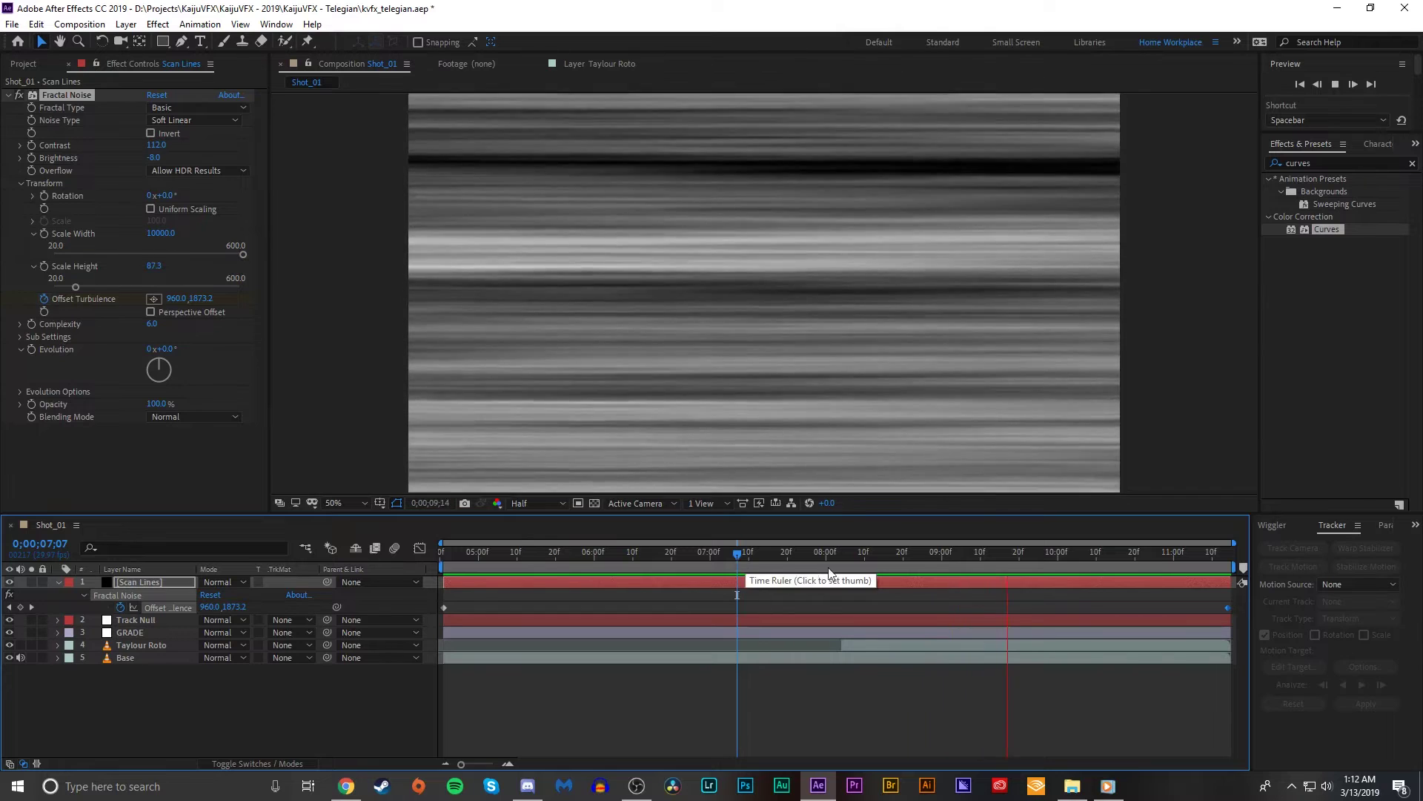
key("space")
key("Home")
key("space")
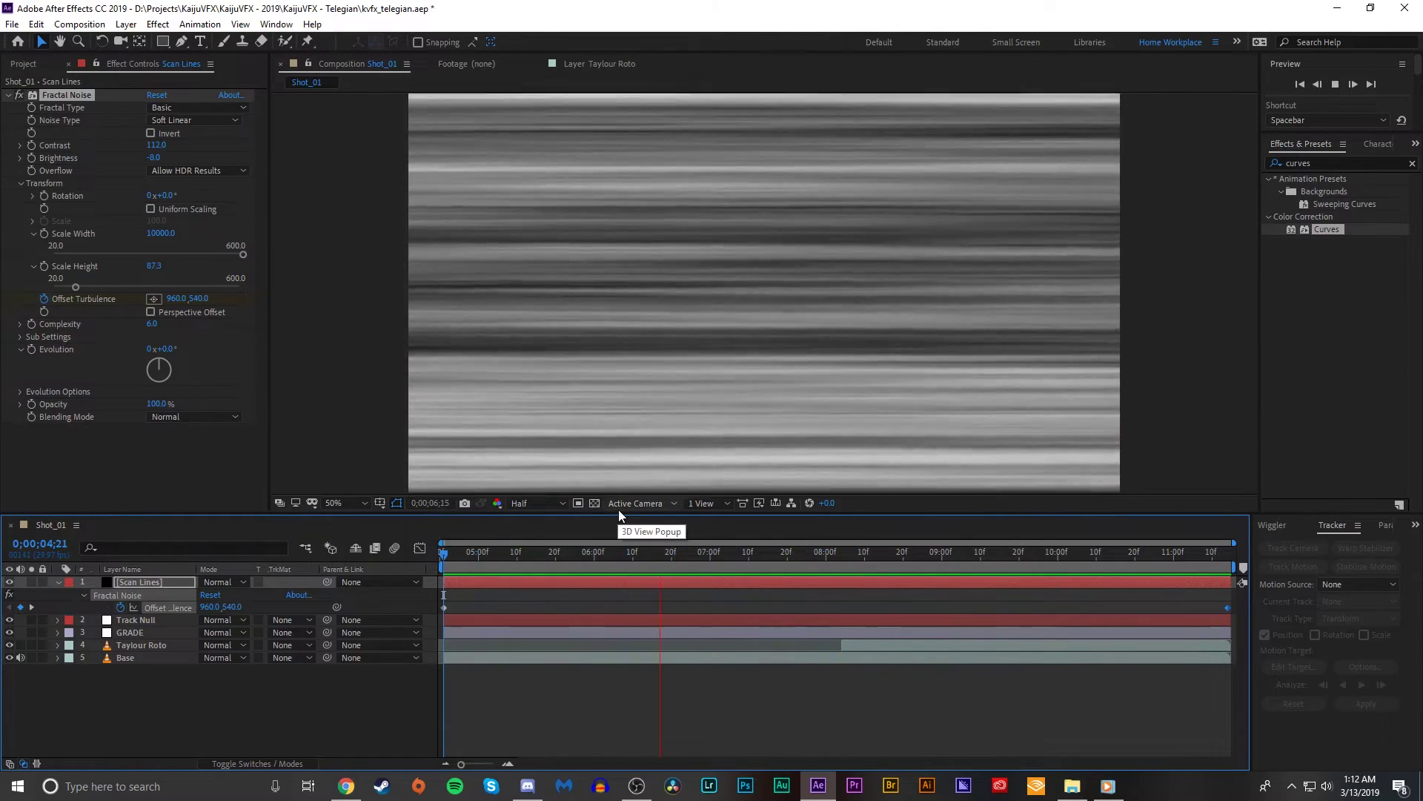
key("space")
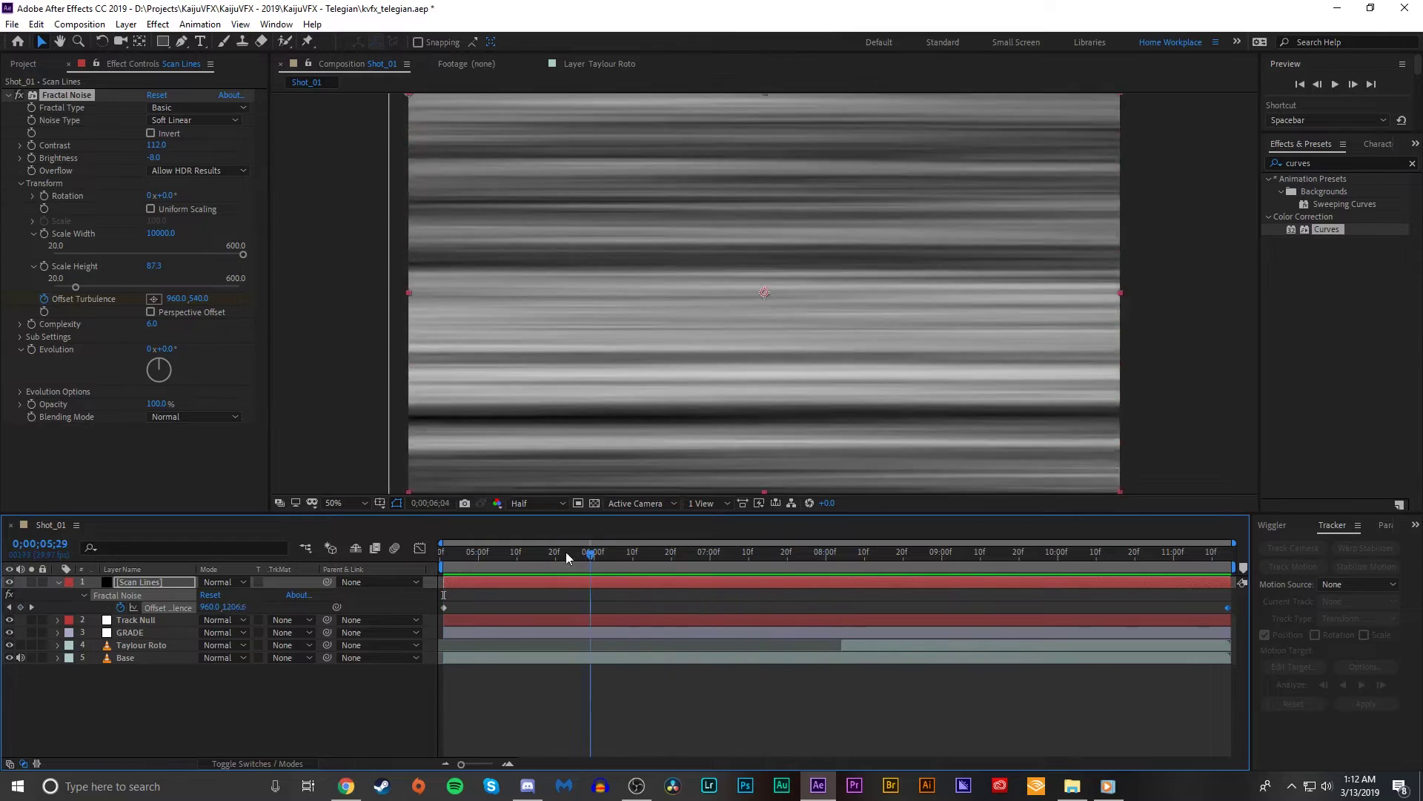
- Start an Evolution keyframe at 0 revolutions at 0;00;04;21 and reveal the Scan Lines layer's keyframed properties
left_click(34, 347)
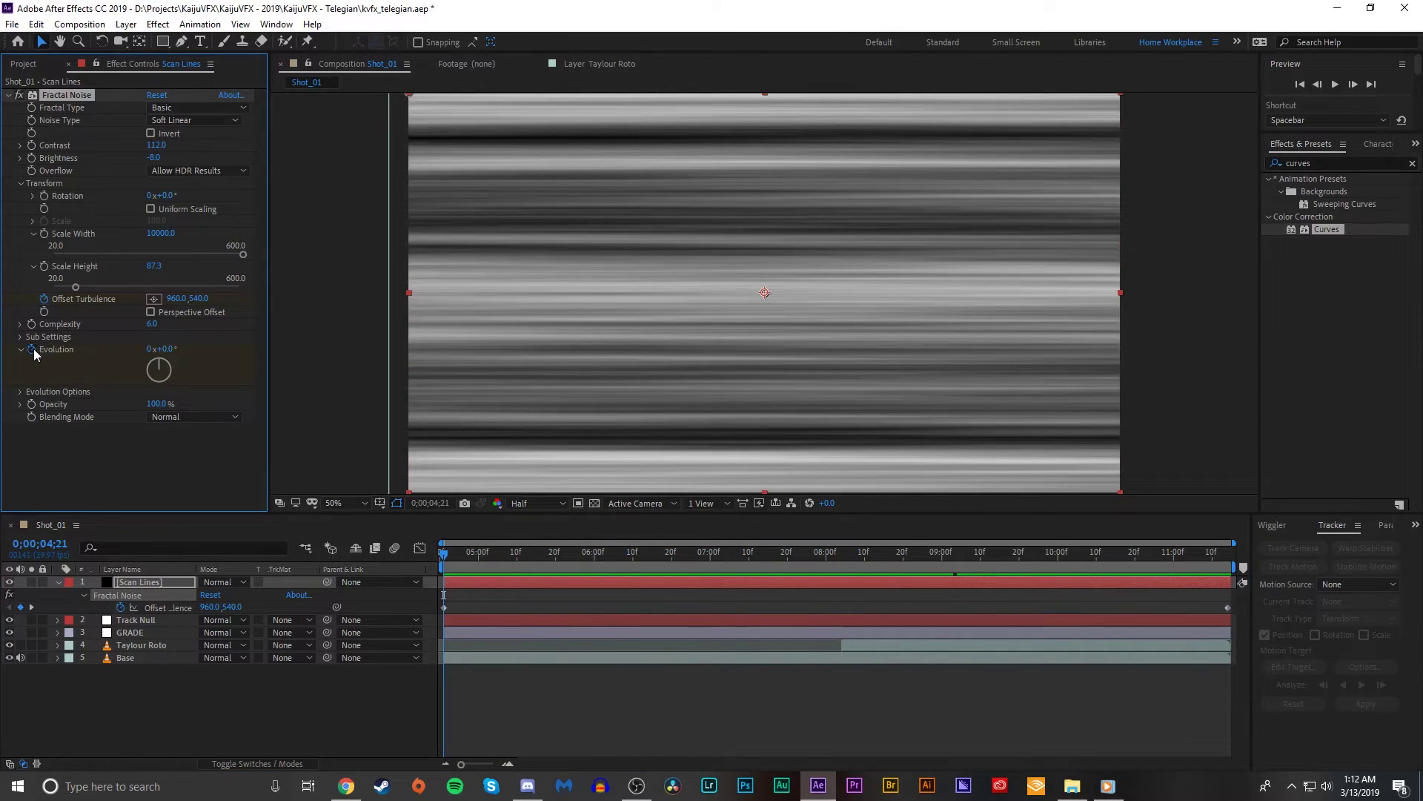
key("u")
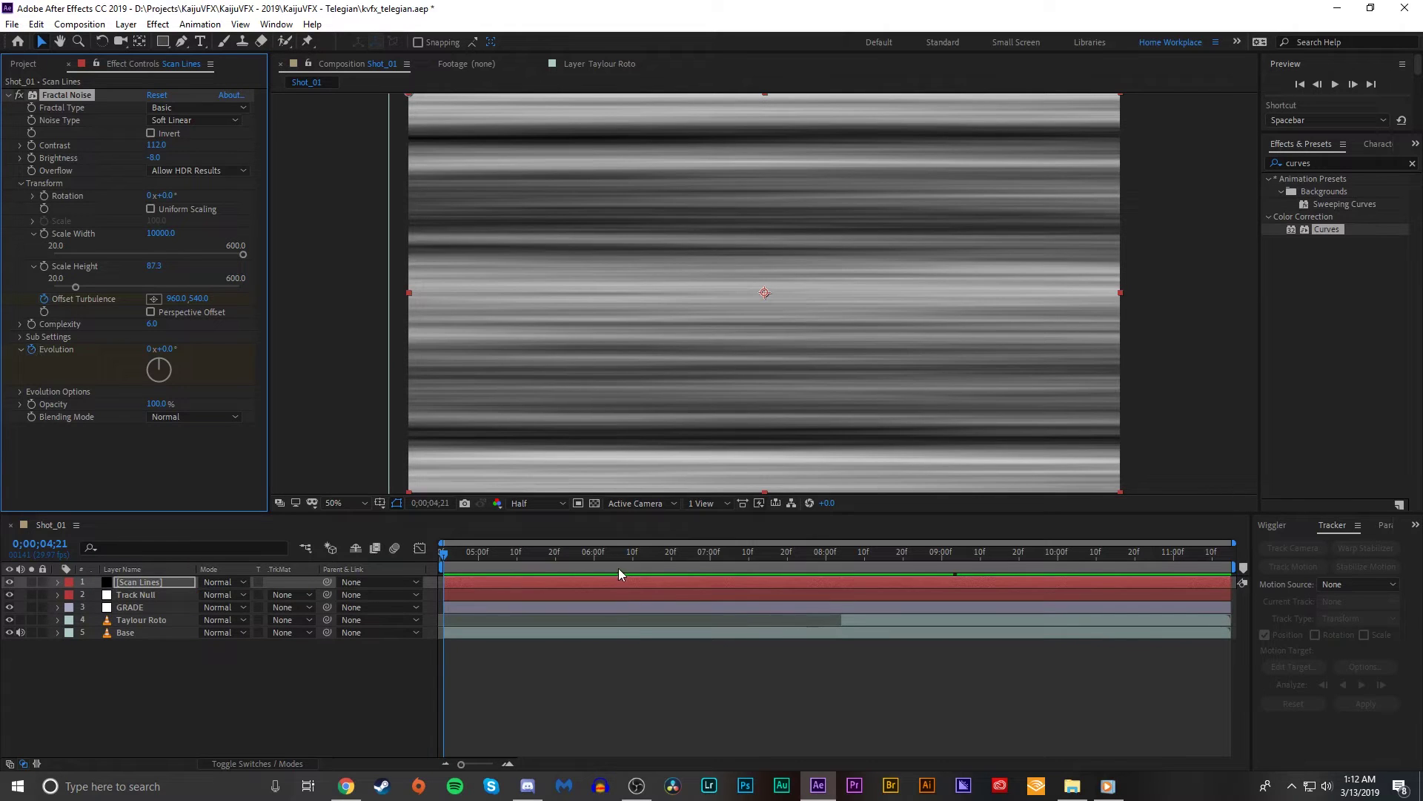
key("u")
left_click(593, 579)
key("k")
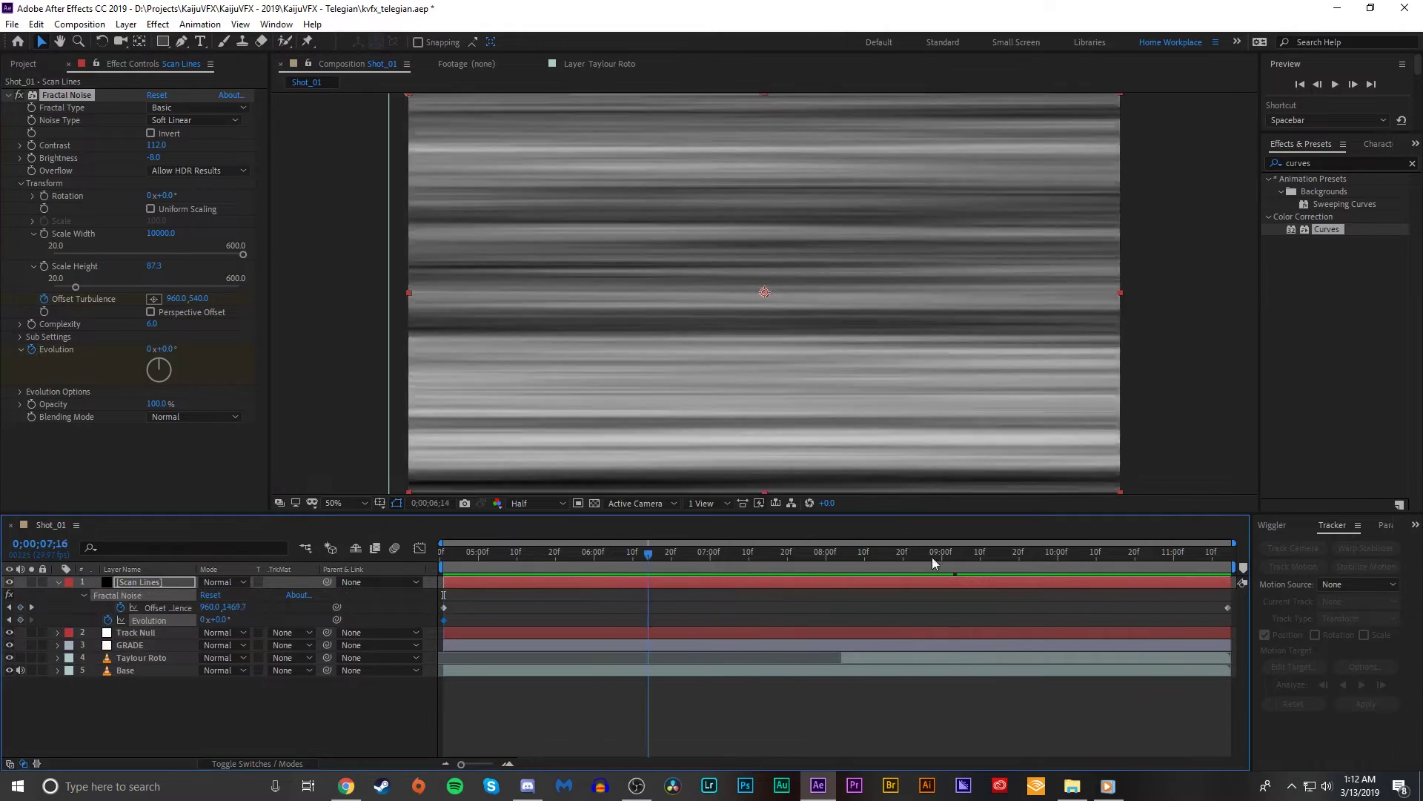
- Try an Evolution of 59 revolutions at 0;00;11;14, and undo it
left_click(204, 620)
type("59")
key("Return")
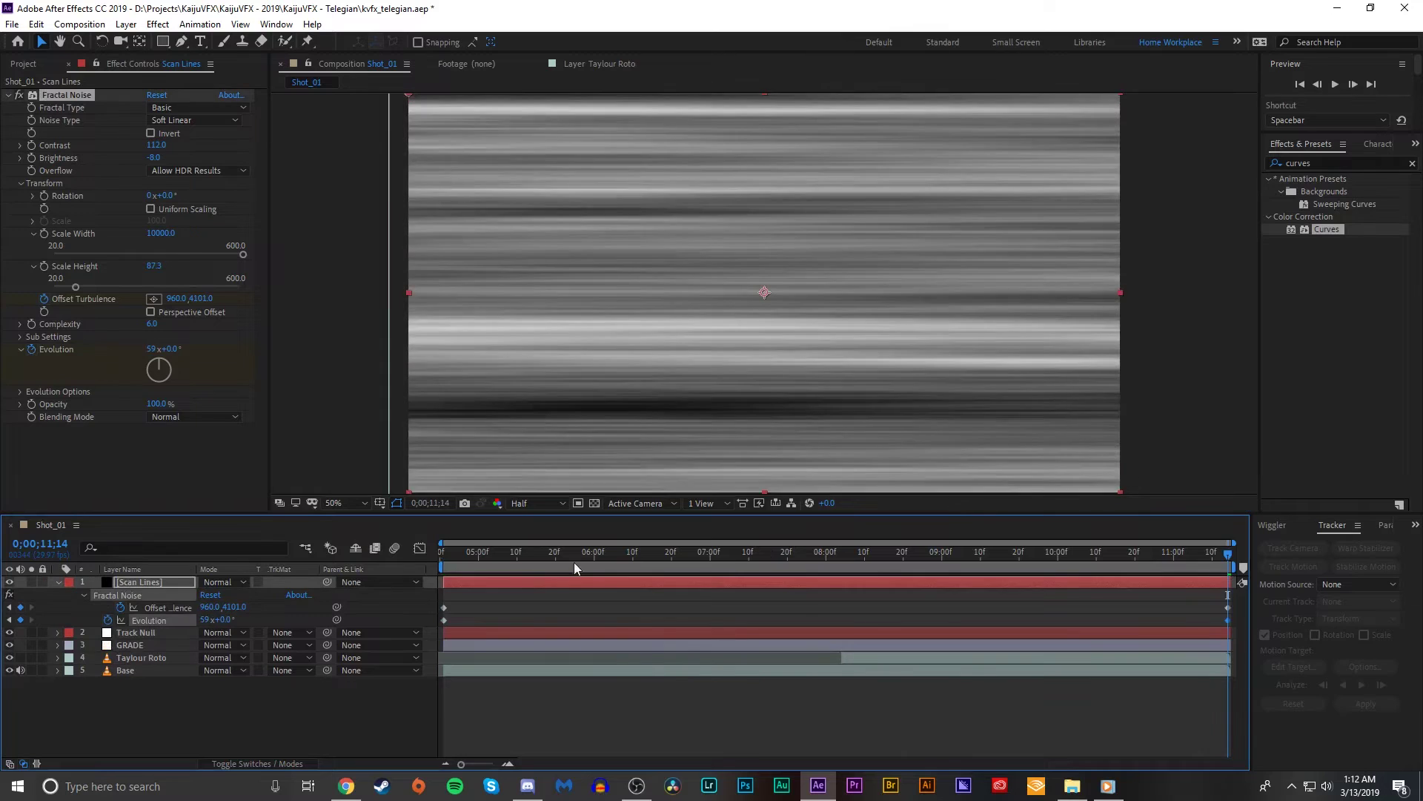
key("ctrl+z")
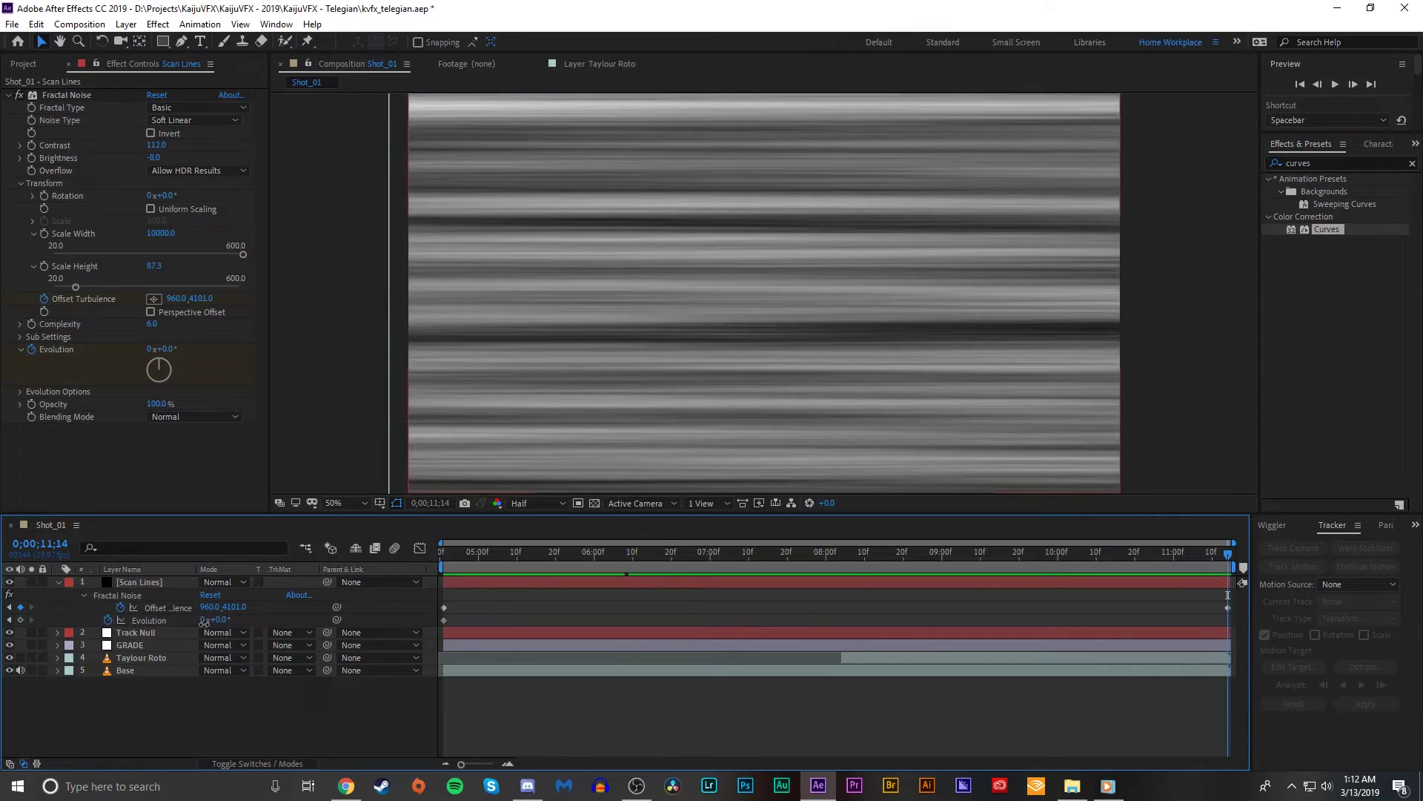
- Try ending Evolution values of 5, 12 and 11 revolutions at 0;00;11;14, previewing the scan-line motion
left_click(207, 619)
type("5")
key("Return")
left_click(712, 568)
key("space")
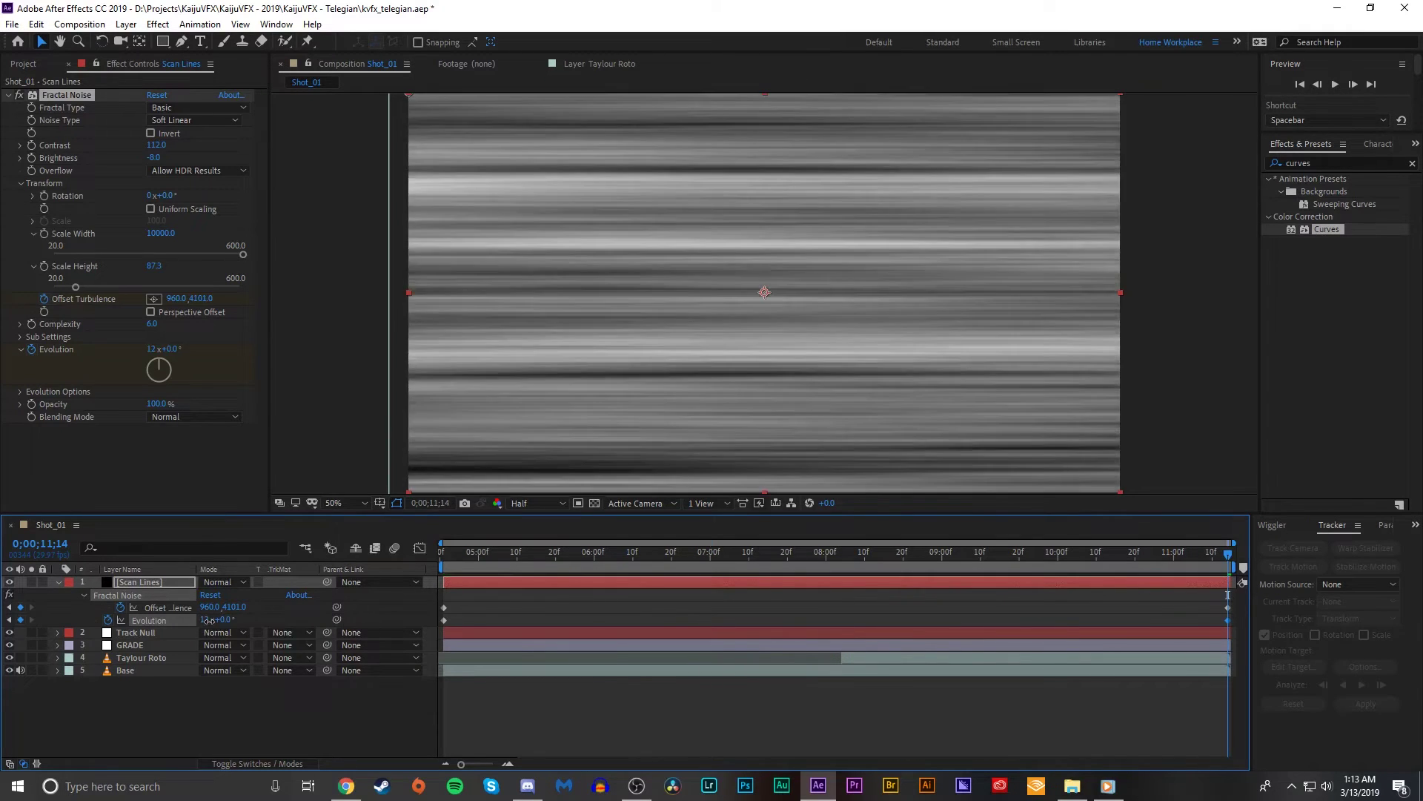
left_click(770, 556)
key("space")
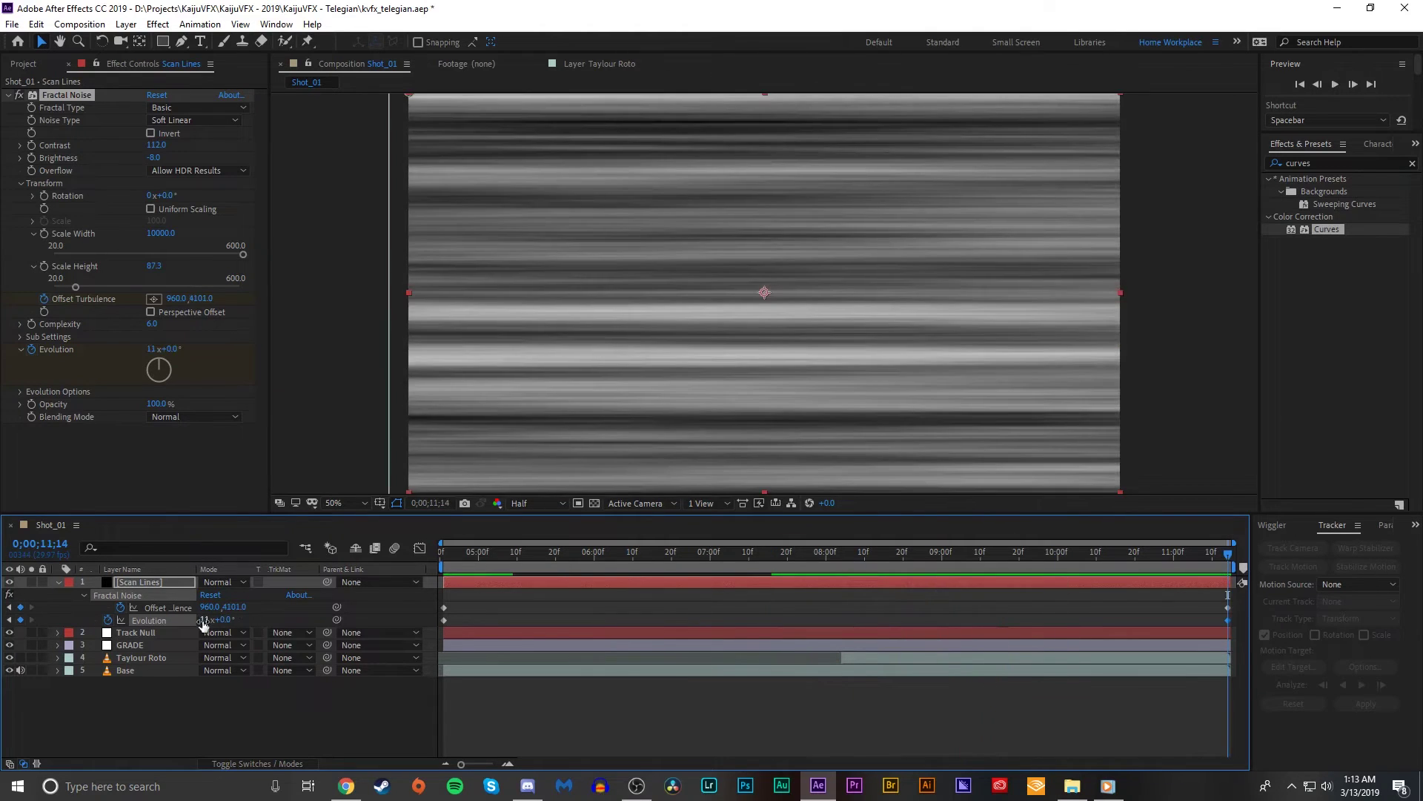
- Set the ending Evolution keyframe to 9 revolutions and preview the animated scan lines
left_click_drag(202, 625, 210, 624)
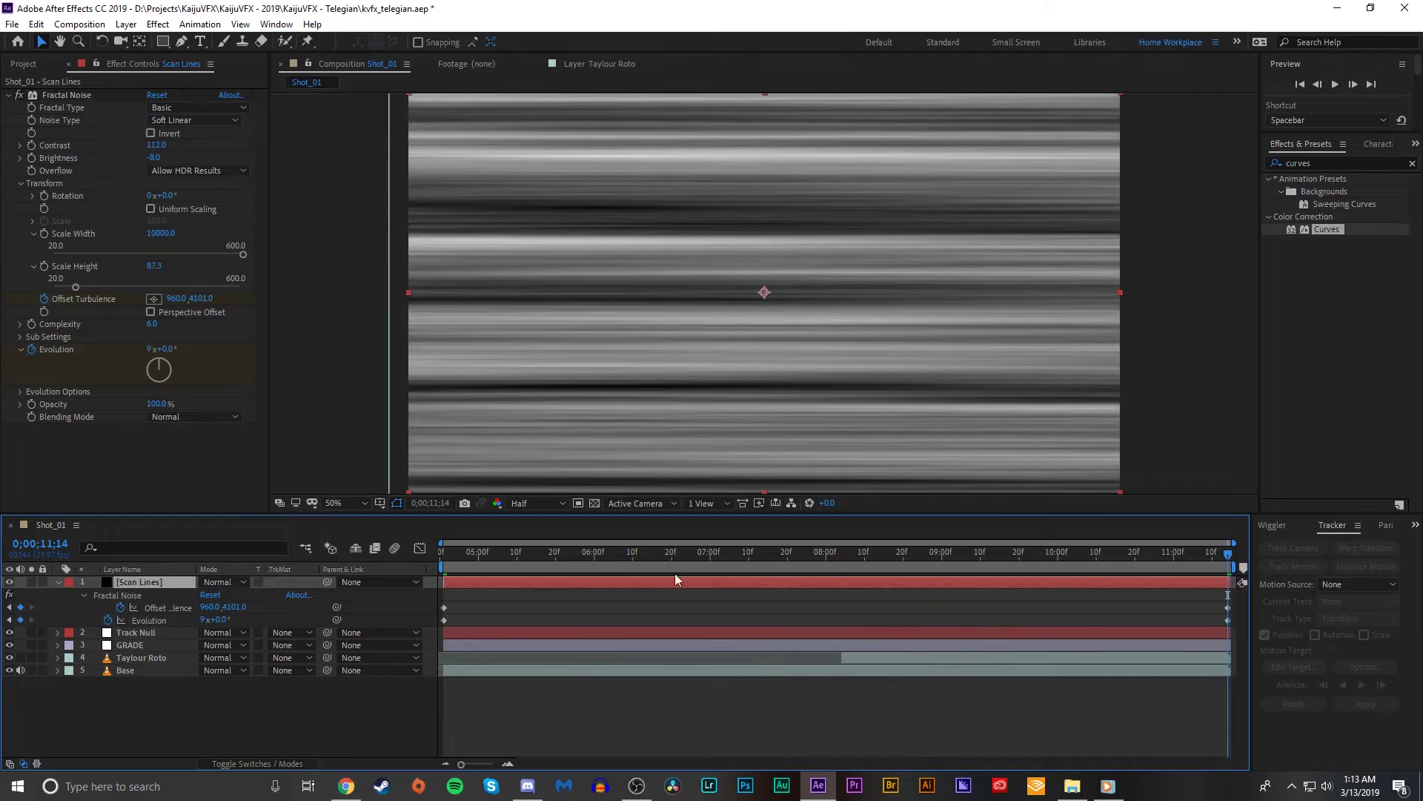
left_click(689, 563)
key("space")
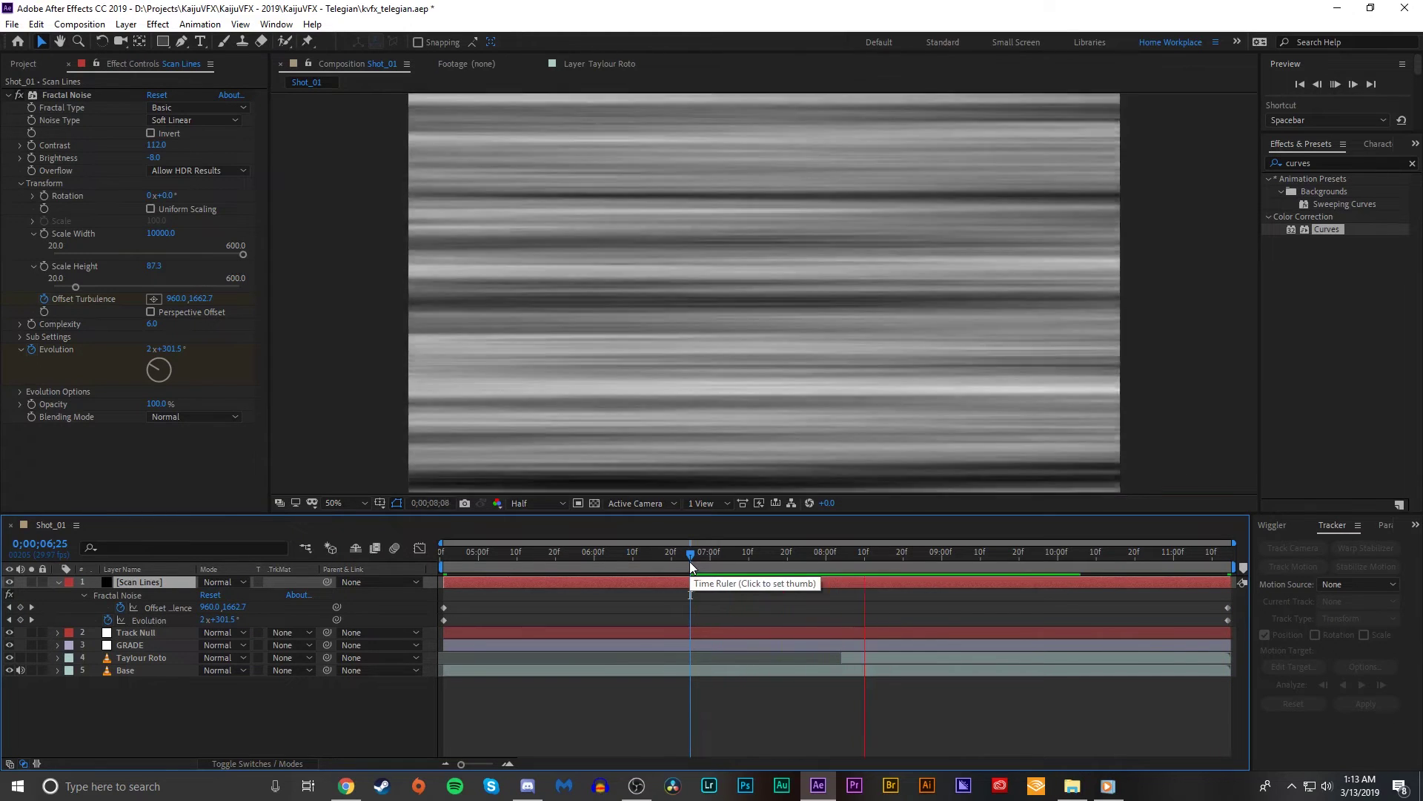
left_click(913, 565)
left_click(841, 556)
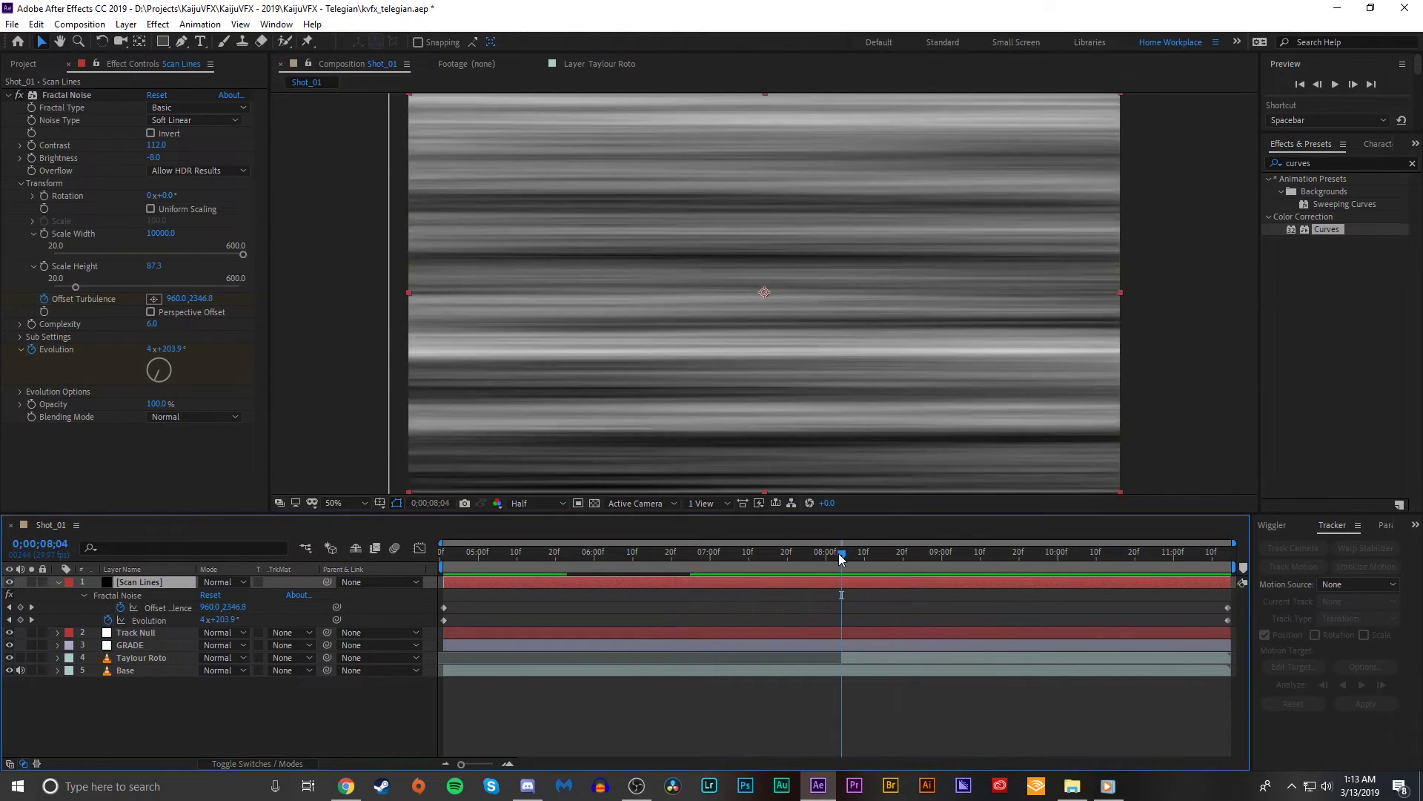
key("space")
left_click_drag(838, 553, 1073, 552)
- Duplicate the man's roto layer and rename the copy as his Matte layer, keeping Scan Lines visible
left_click(124, 569)
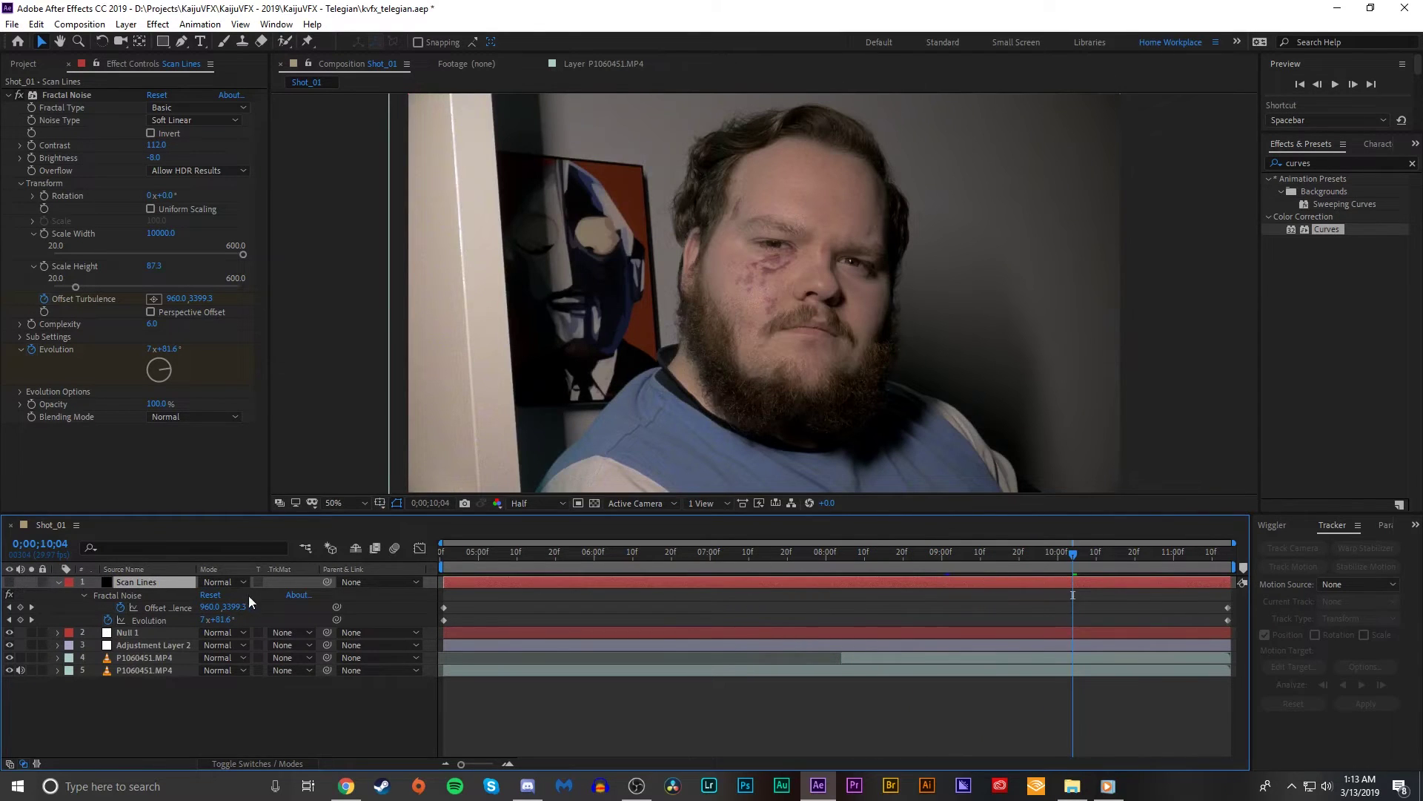
left_click(9, 582)
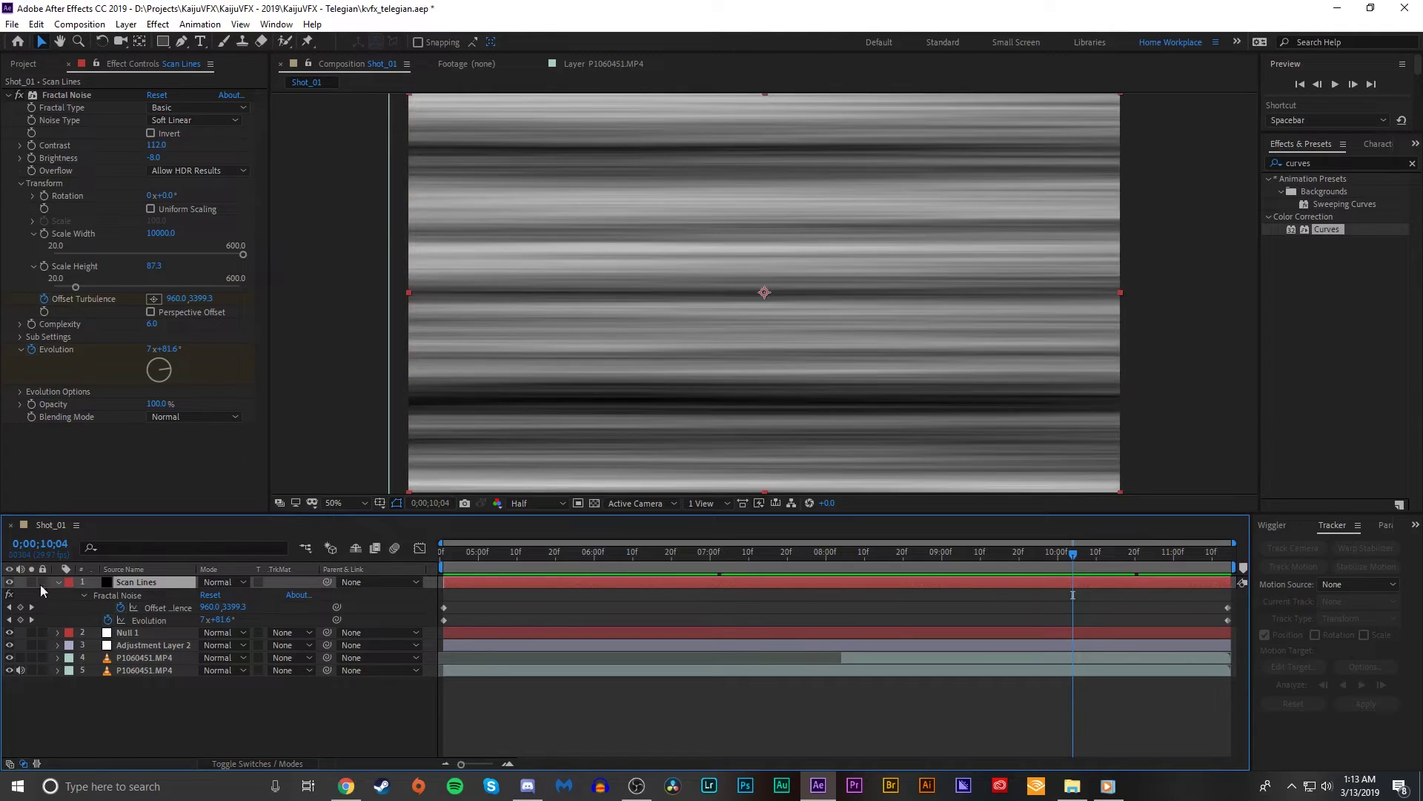
left_click(144, 655)
left_click(141, 570)
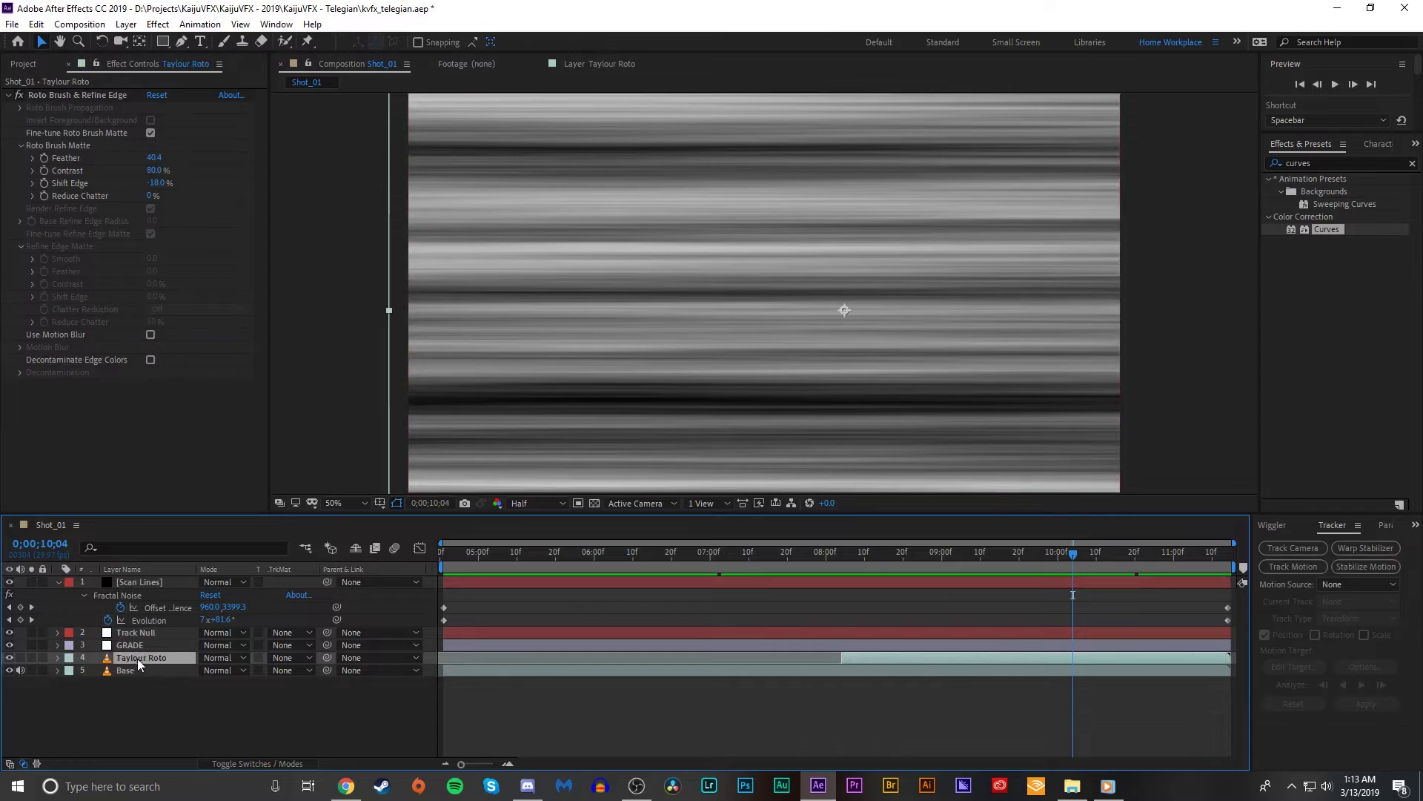
key("ctrl+d")
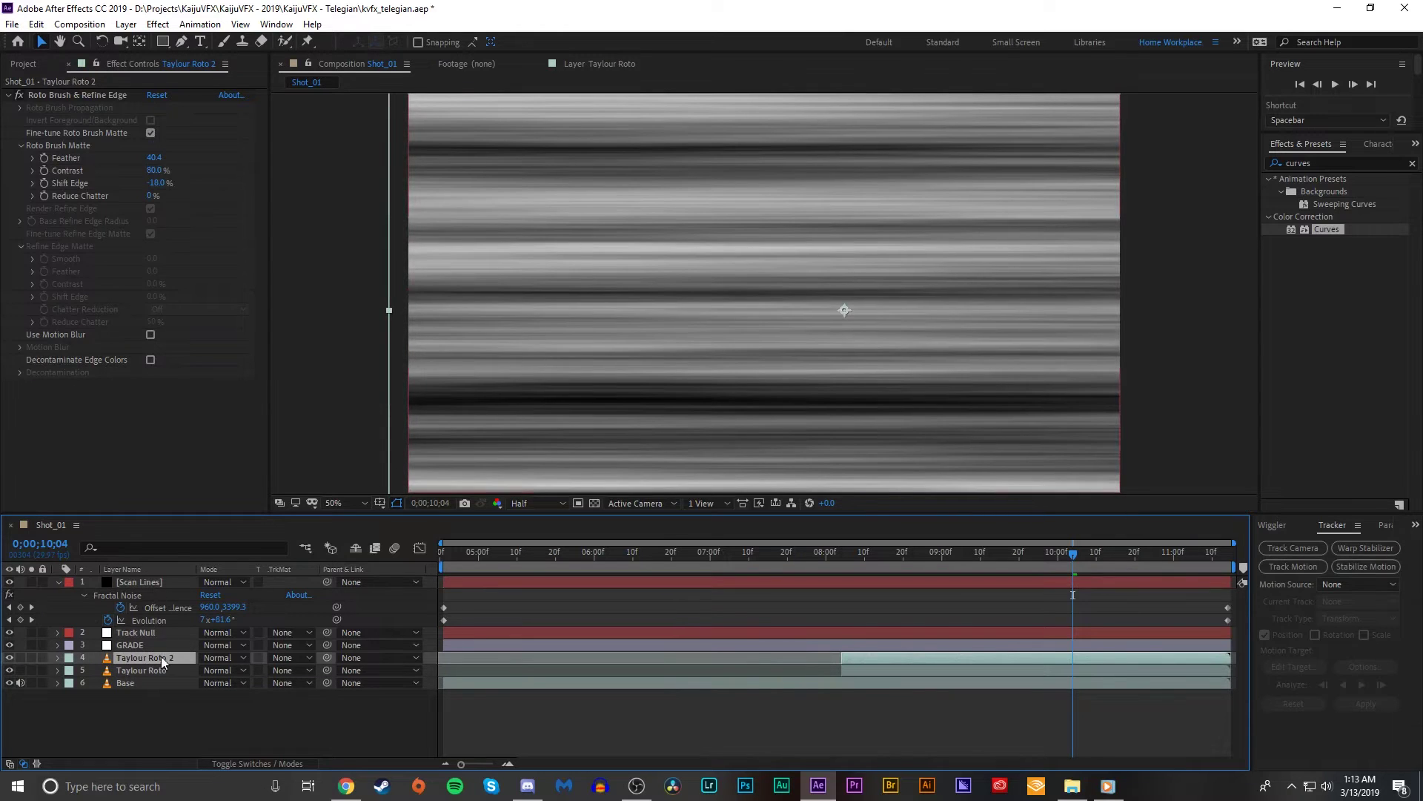
key("Return")
- Move Scan Lines directly beneath the Matte layer, set its track matte to Alpha Matte, and preview from 0;00;09;00
left_click_drag(159, 580, 166, 667)
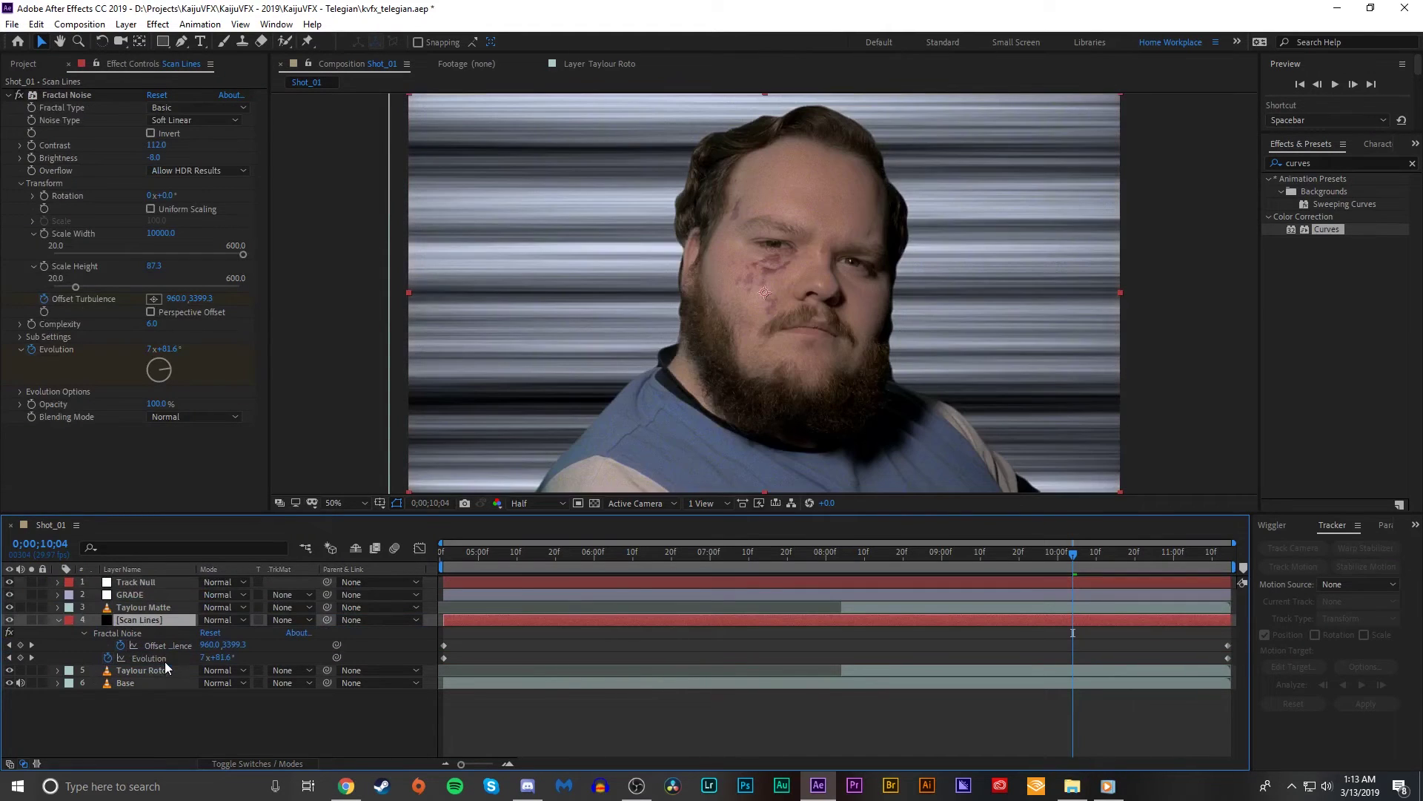
left_click(288, 622)
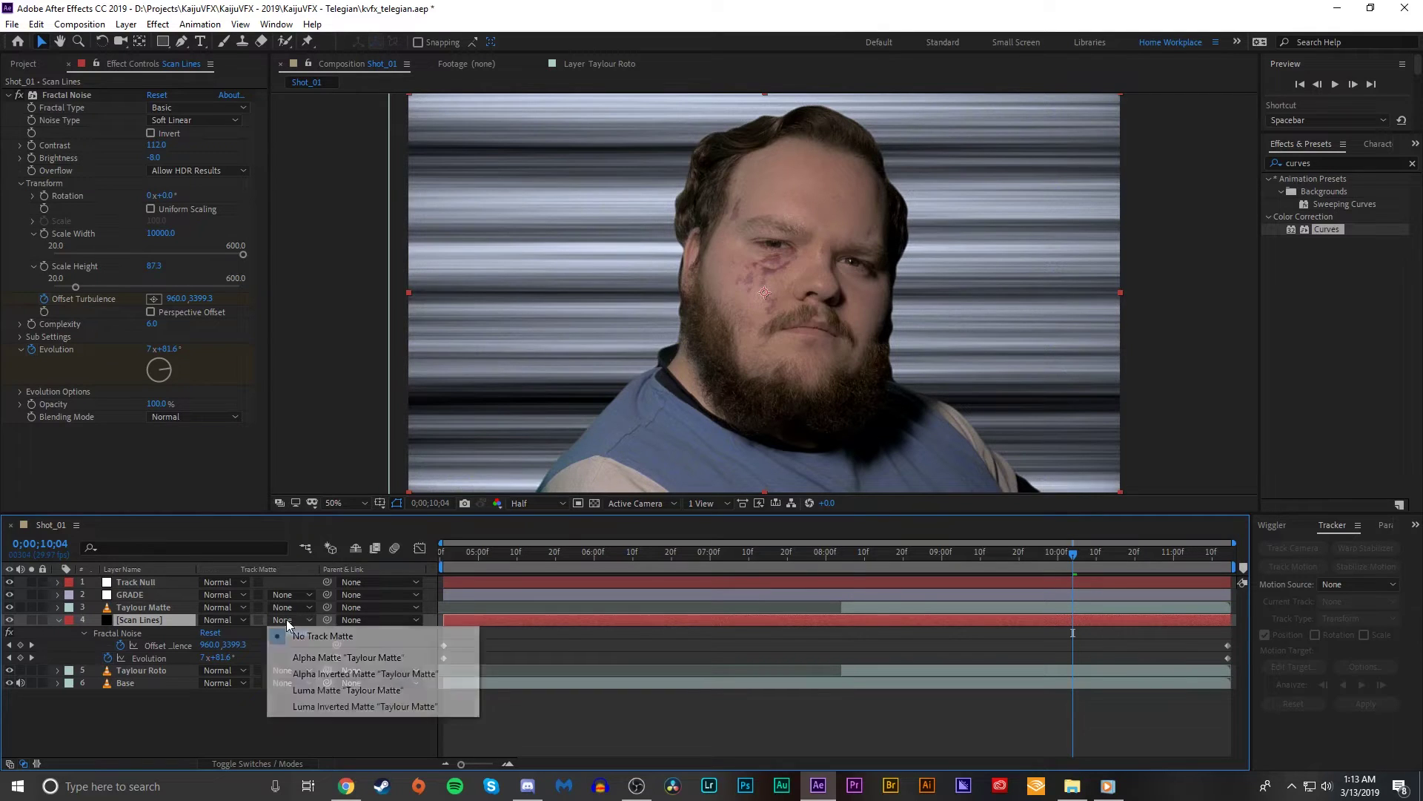
left_click(295, 657)
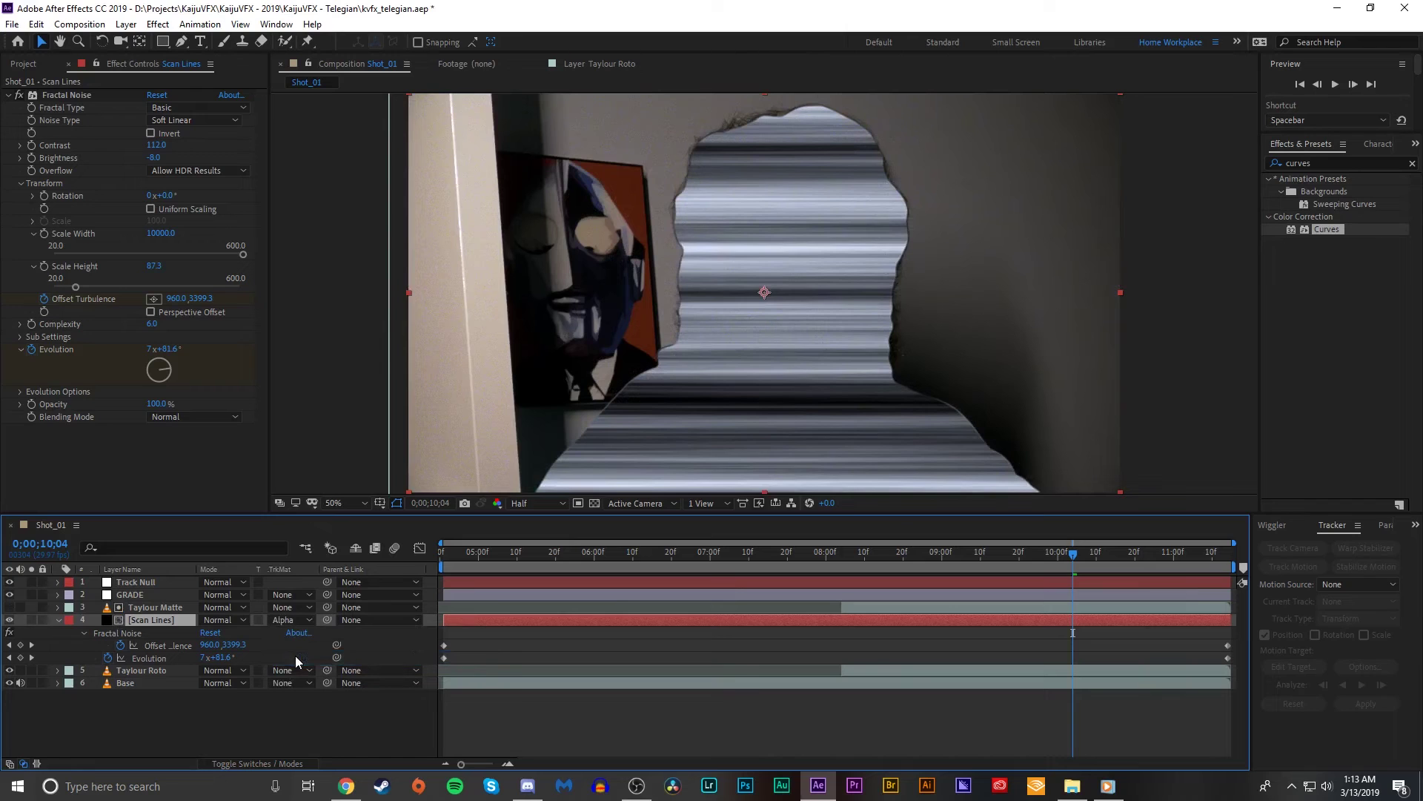
left_click_drag(1029, 554, 948, 554)
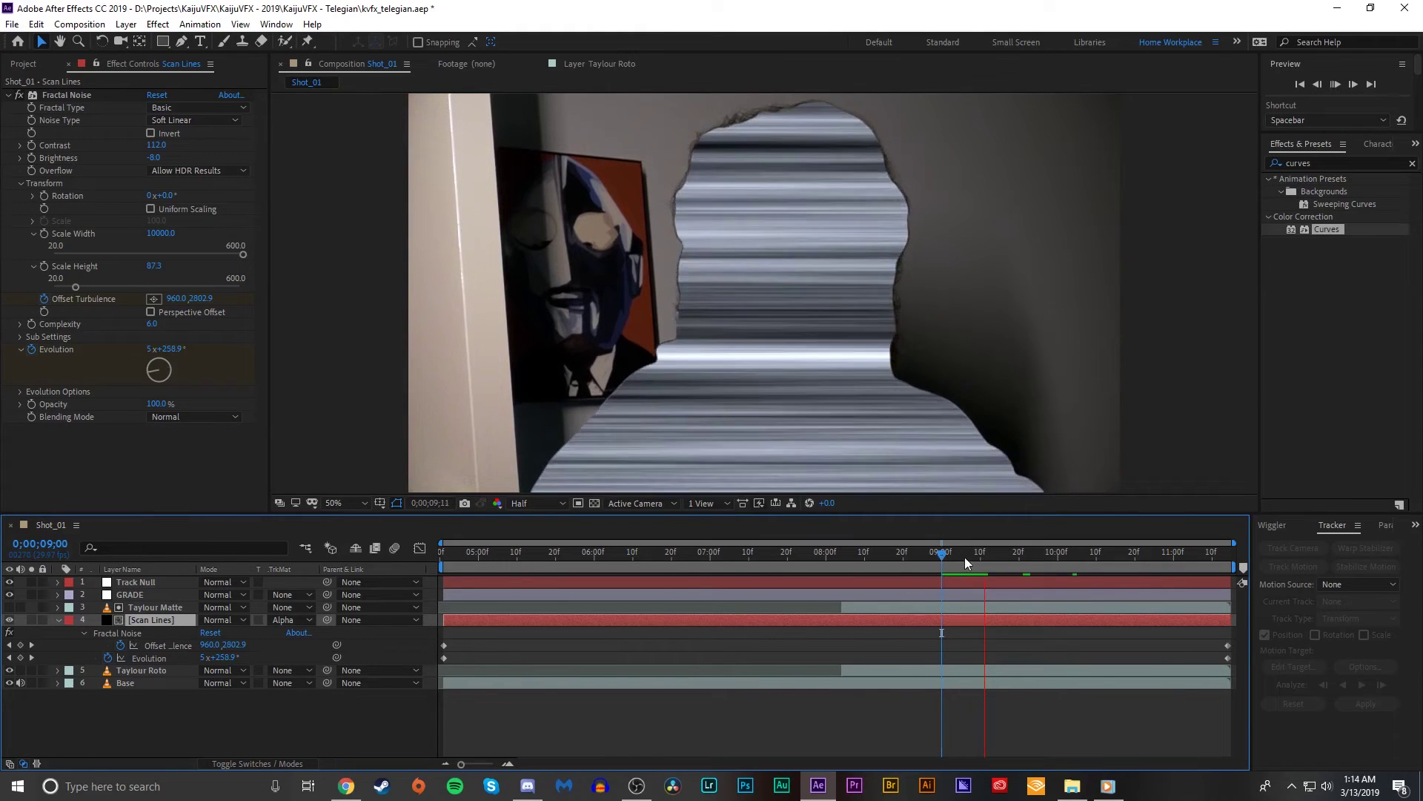
- Try moving and enlarging the Scan Lines layer around 0;00;10;26, and undo both changes
left_click(1096, 556)
left_click_drag(1108, 561, 1158, 563)
left_click_drag(692, 273, 860, 371)
key("ctrl+z")
key("s")
left_click_drag(245, 632, 288, 633)
left_click_drag(676, 361, 732, 405)
key("ctrl+z")
key("ctrl+z")
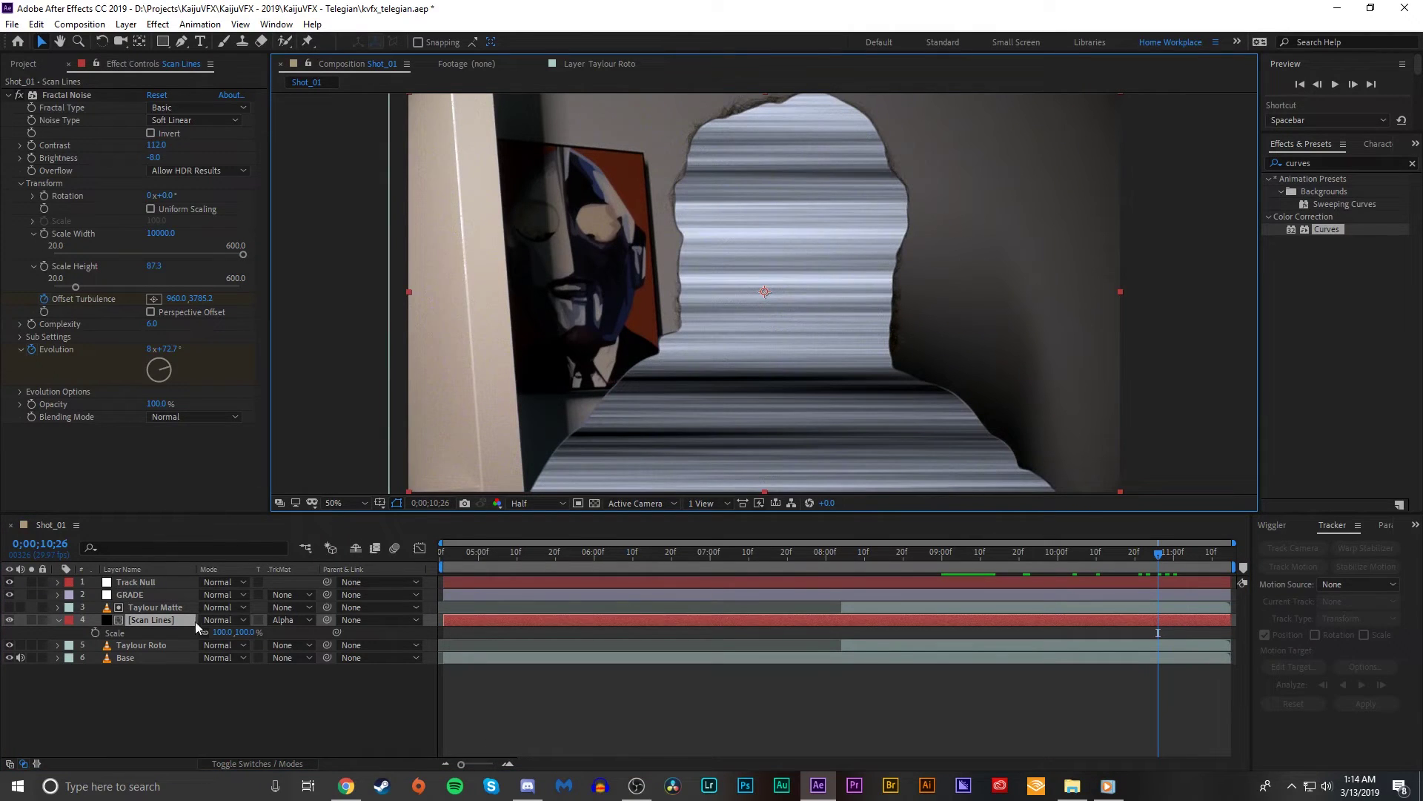
- Preview the matted scan lines over the man from 0;00;09;07
mouse_move(973, 568)
left_mouse_down()
mouse_move(947, 563)
mouse_move(1158, 562)
mouse_move(994, 583)
mouse_move(966, 572)
left_mouse_up()
key("space")
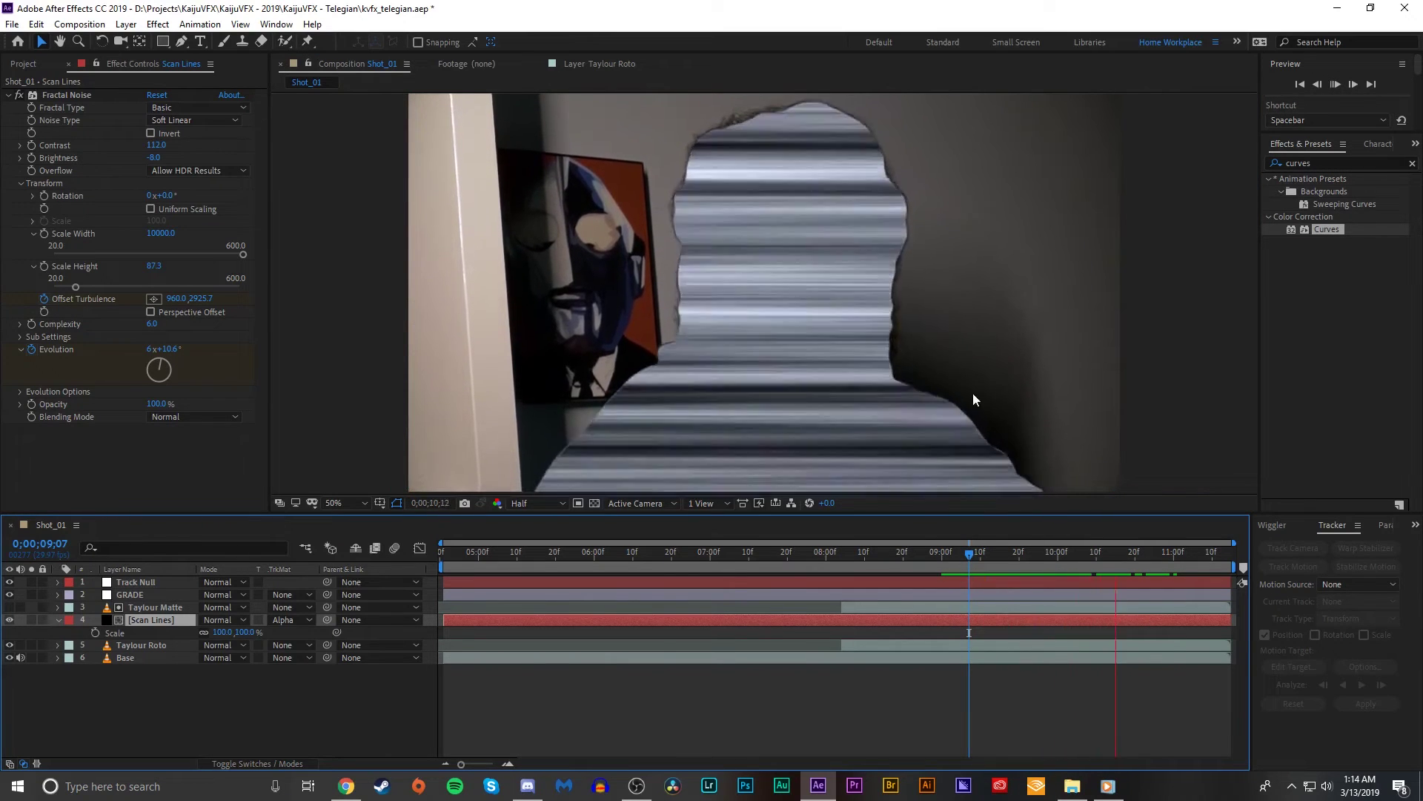
key("space")
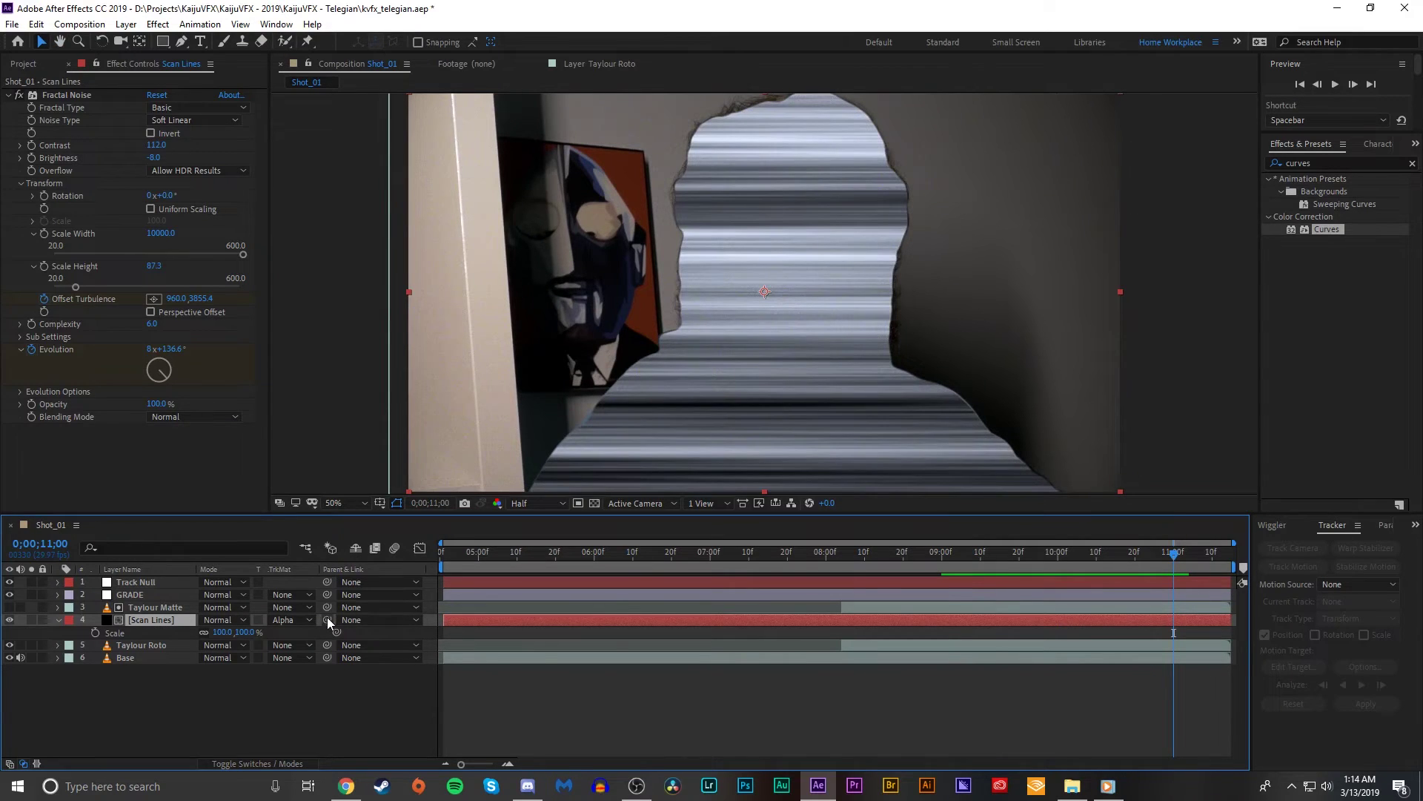
- Parent the Scan Lines layer to Track Null and preview the tracked motion from 0;00;08;17 and 0;00;08;20
left_click_drag(328, 619, 153, 584)
left_click_drag(1173, 552, 890, 553)
key("space")
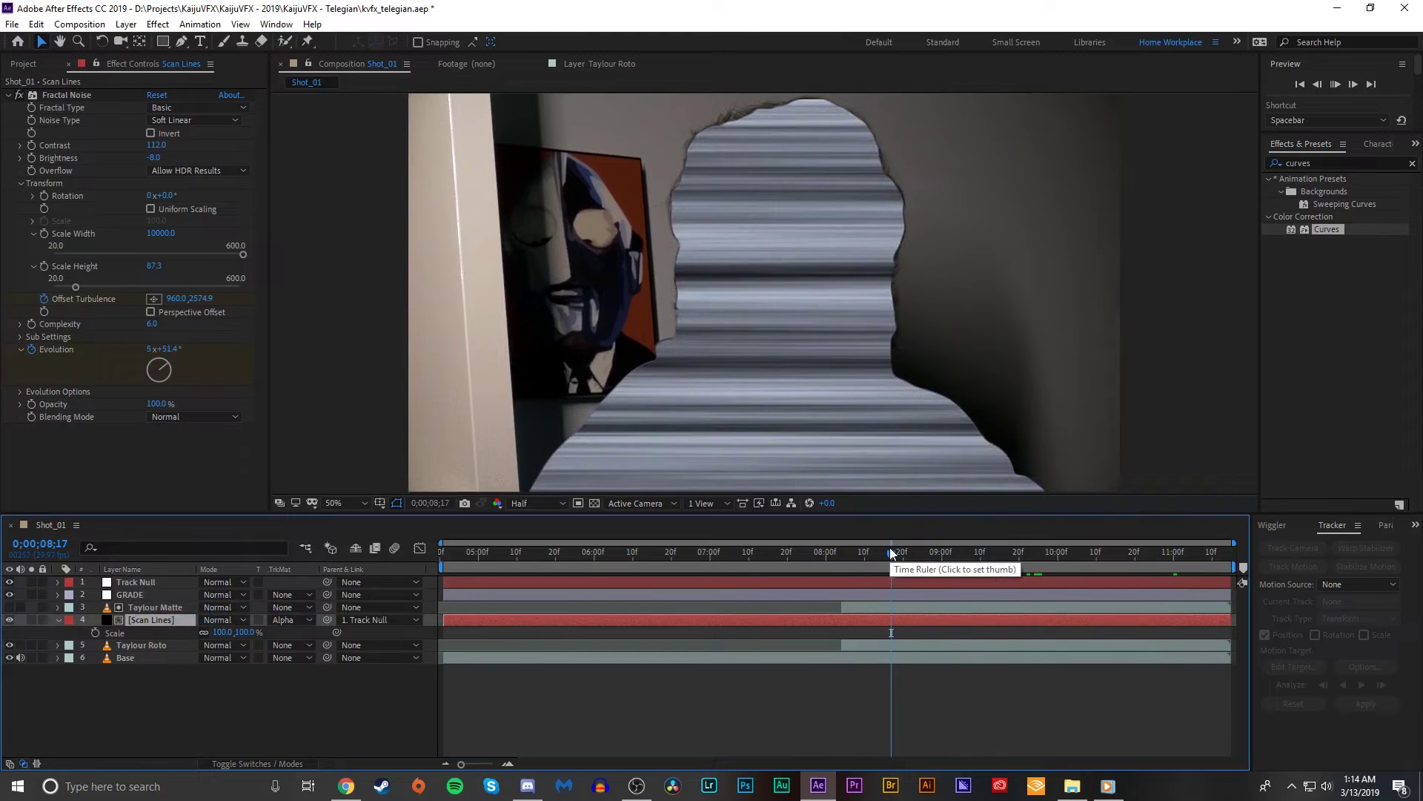
left_click_drag(986, 551, 906, 556)
key("space")
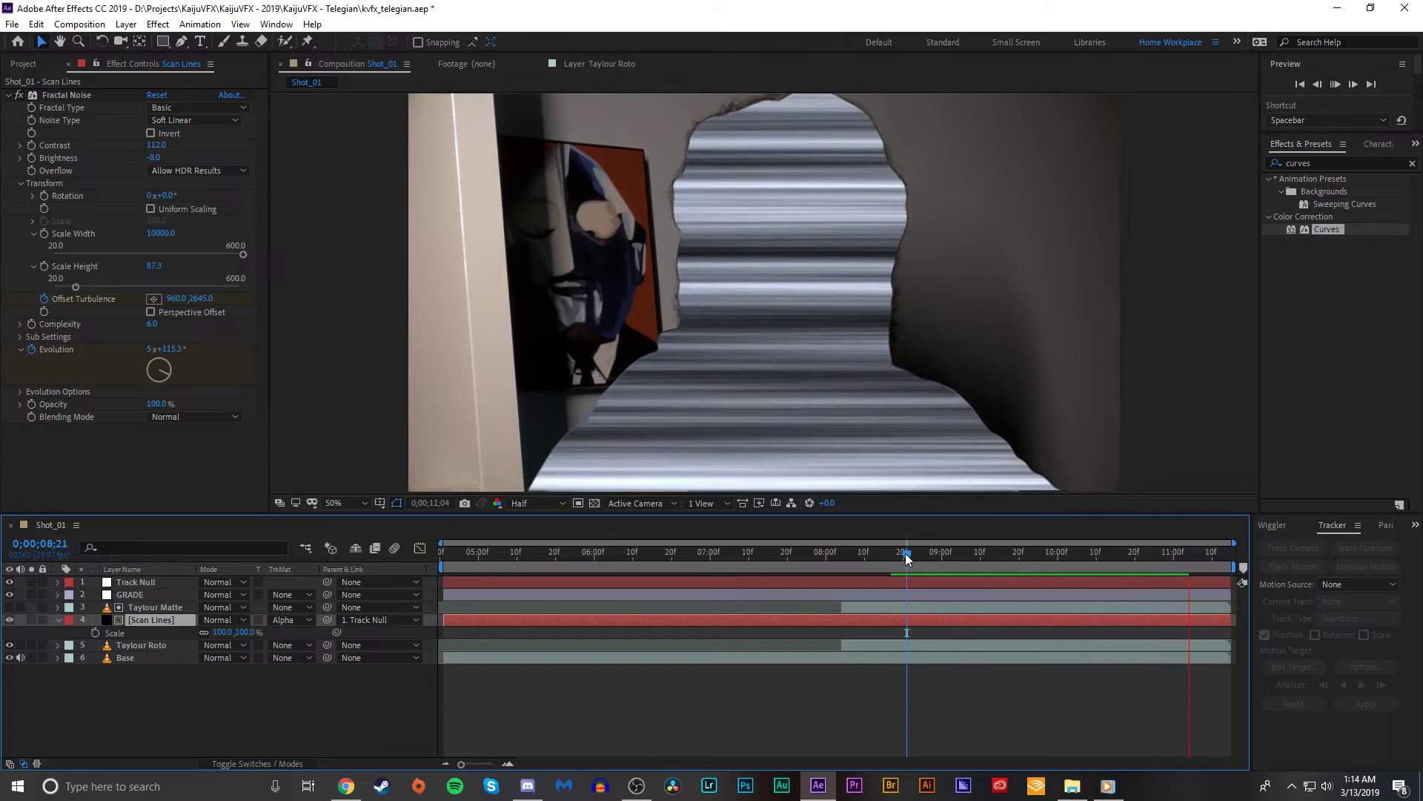
mouse_move(905, 553)
left_mouse_down()
mouse_move(891, 559)
mouse_move(903, 555)
left_mouse_up()
key("space")
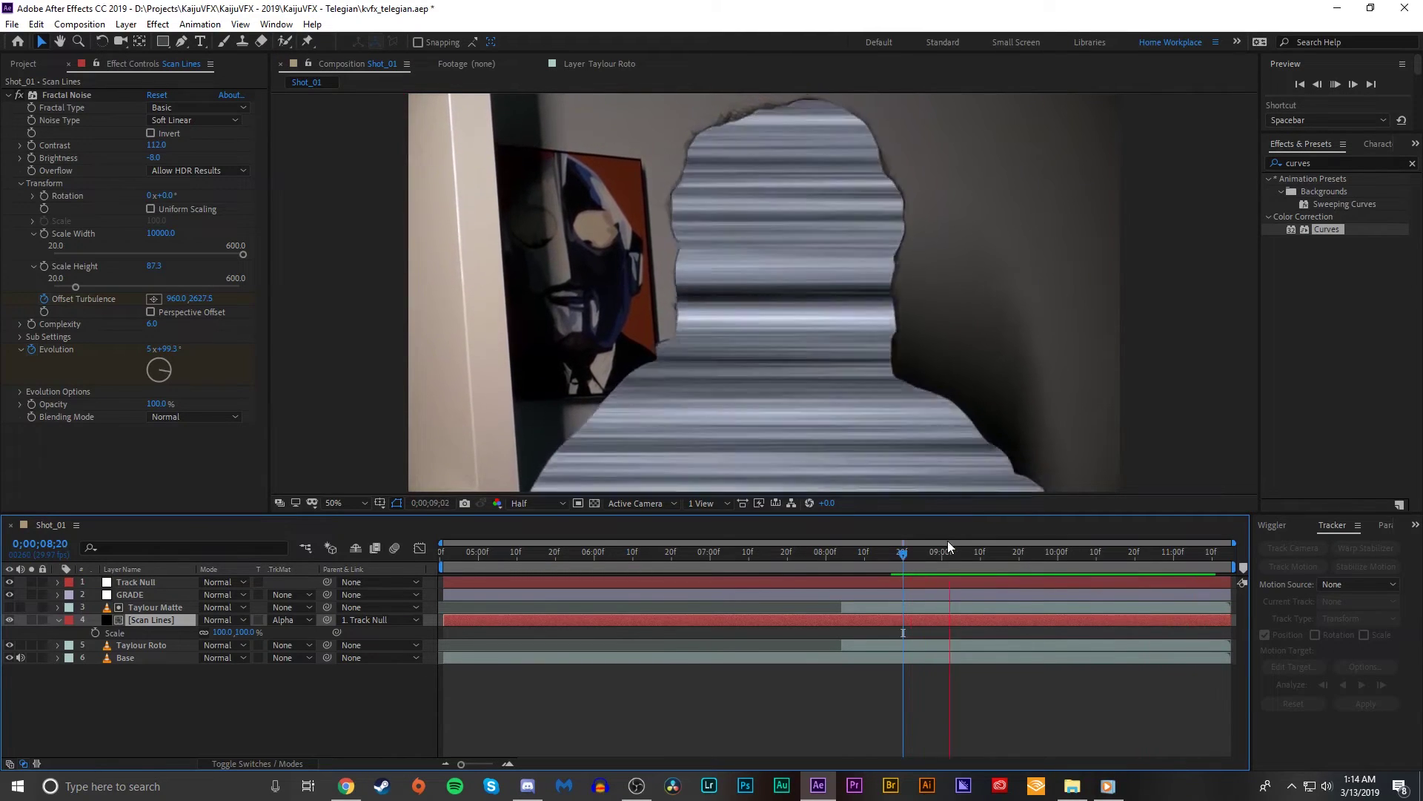
key("space")
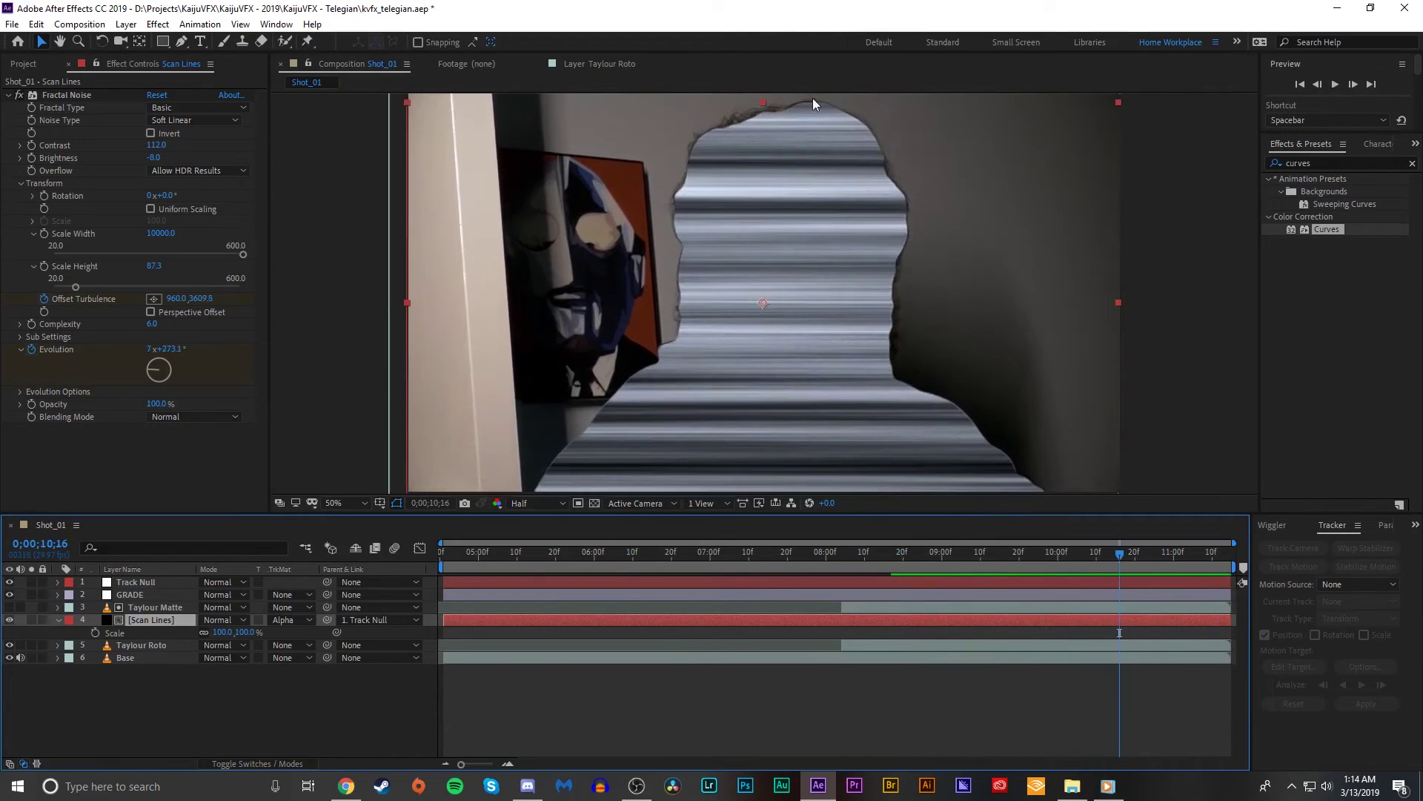
- Scale the Scan Lines layer to 107% so it extends beyond the edges of the footage
key("comma")
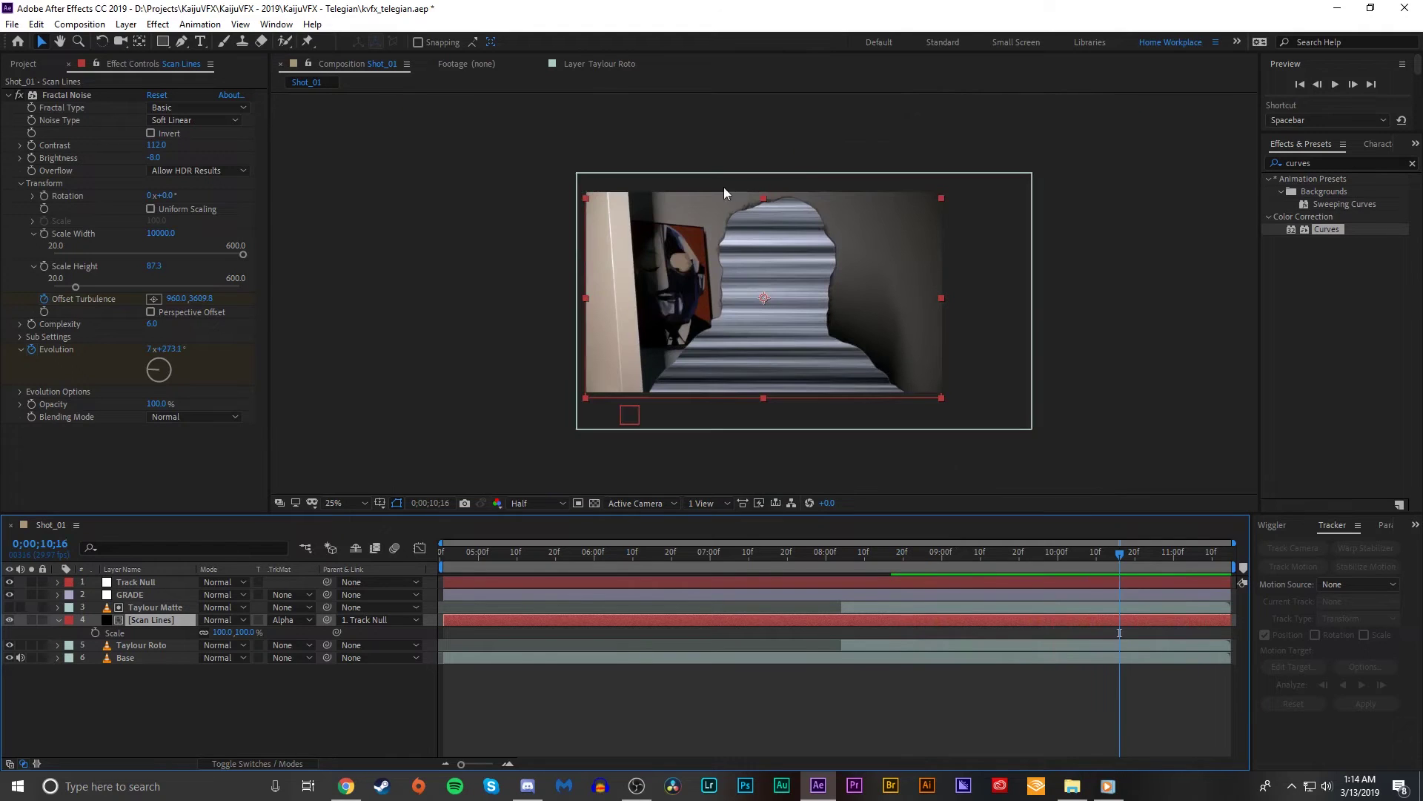
key("period")
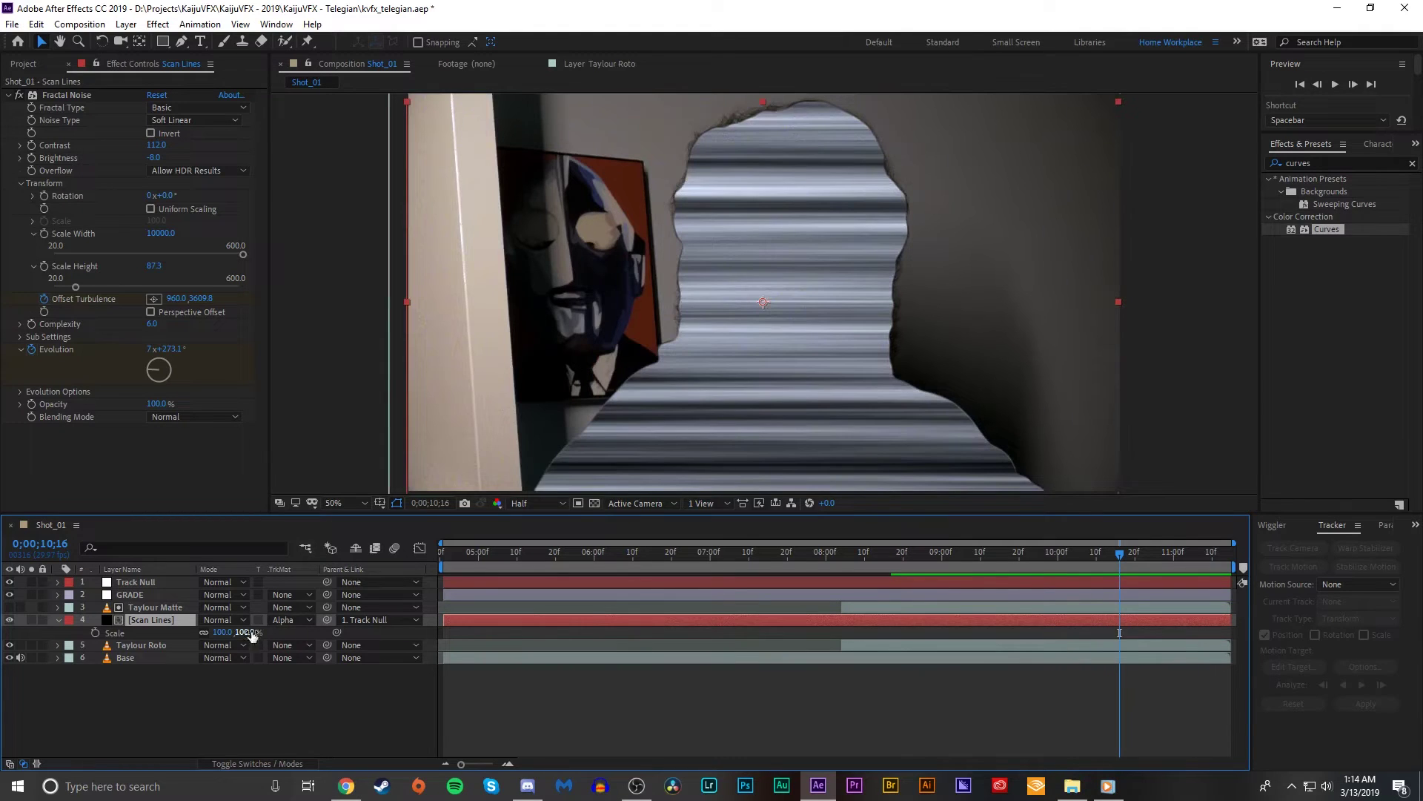
left_click_drag(254, 632, 260, 632)
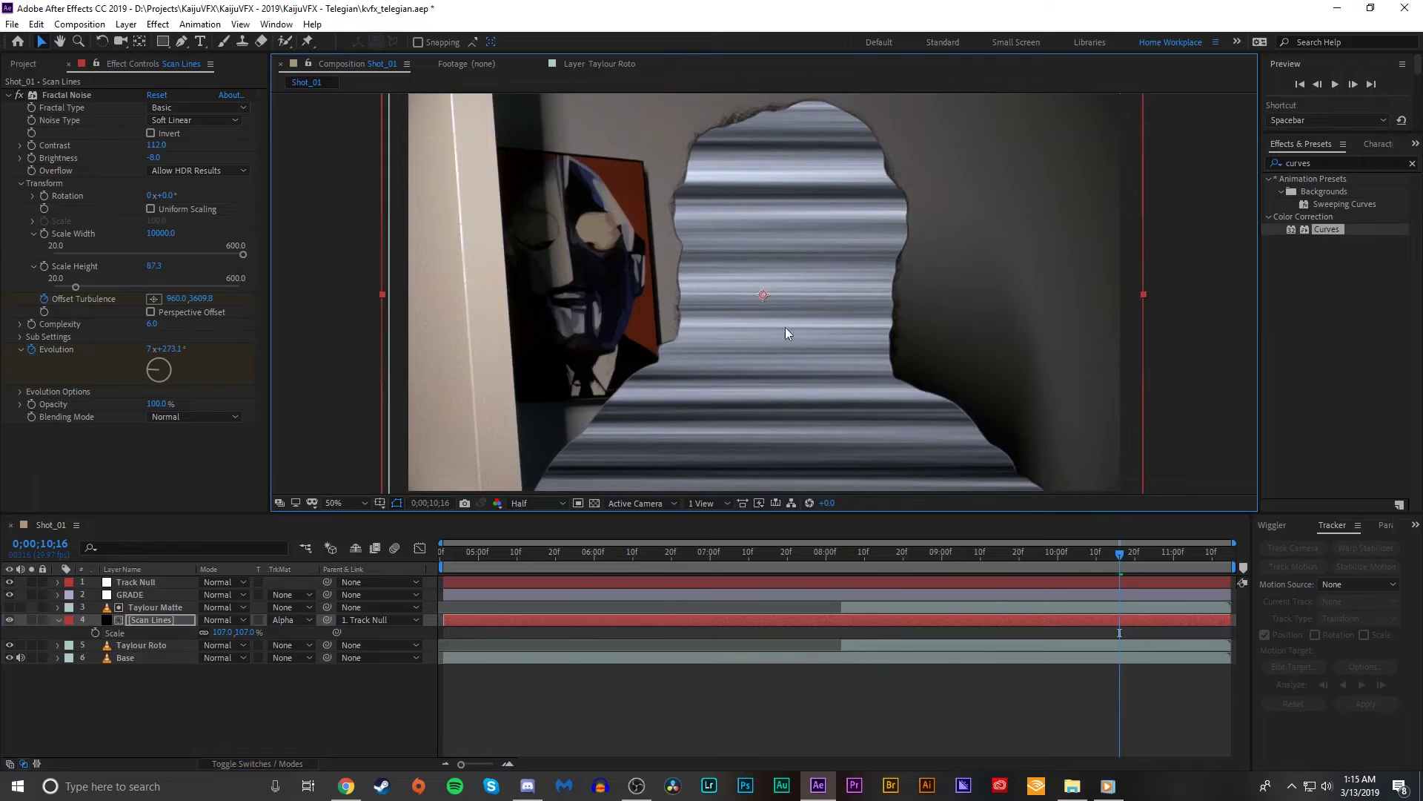
key("comma")
- Trim the start of Scan Lines to the man's roto layers at 0;00;08;04 and check its coverage through the shot
left_click_drag(870, 551, 843, 556)
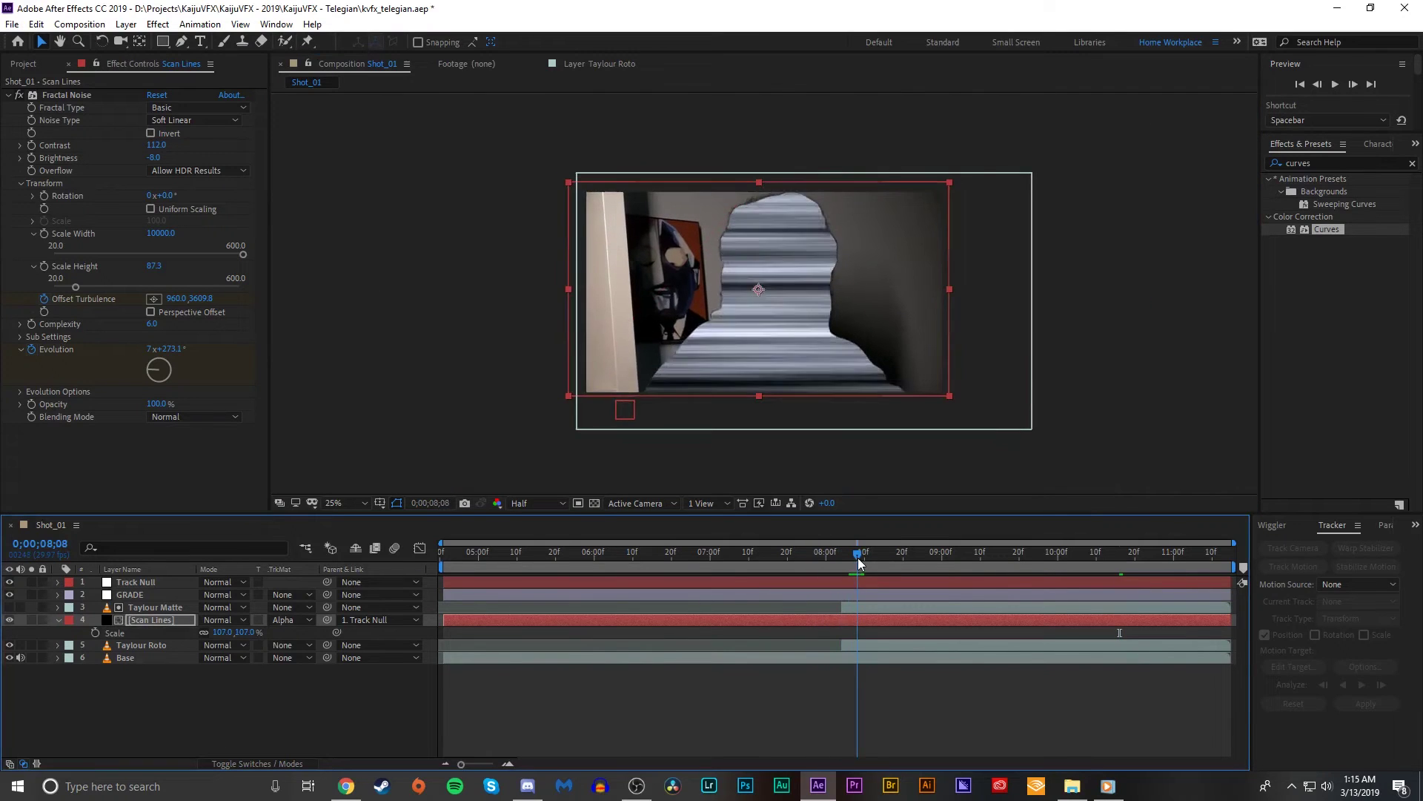
key("alt+bracketleft")
left_click(853, 564)
left_click_drag(853, 564, 1228, 552)
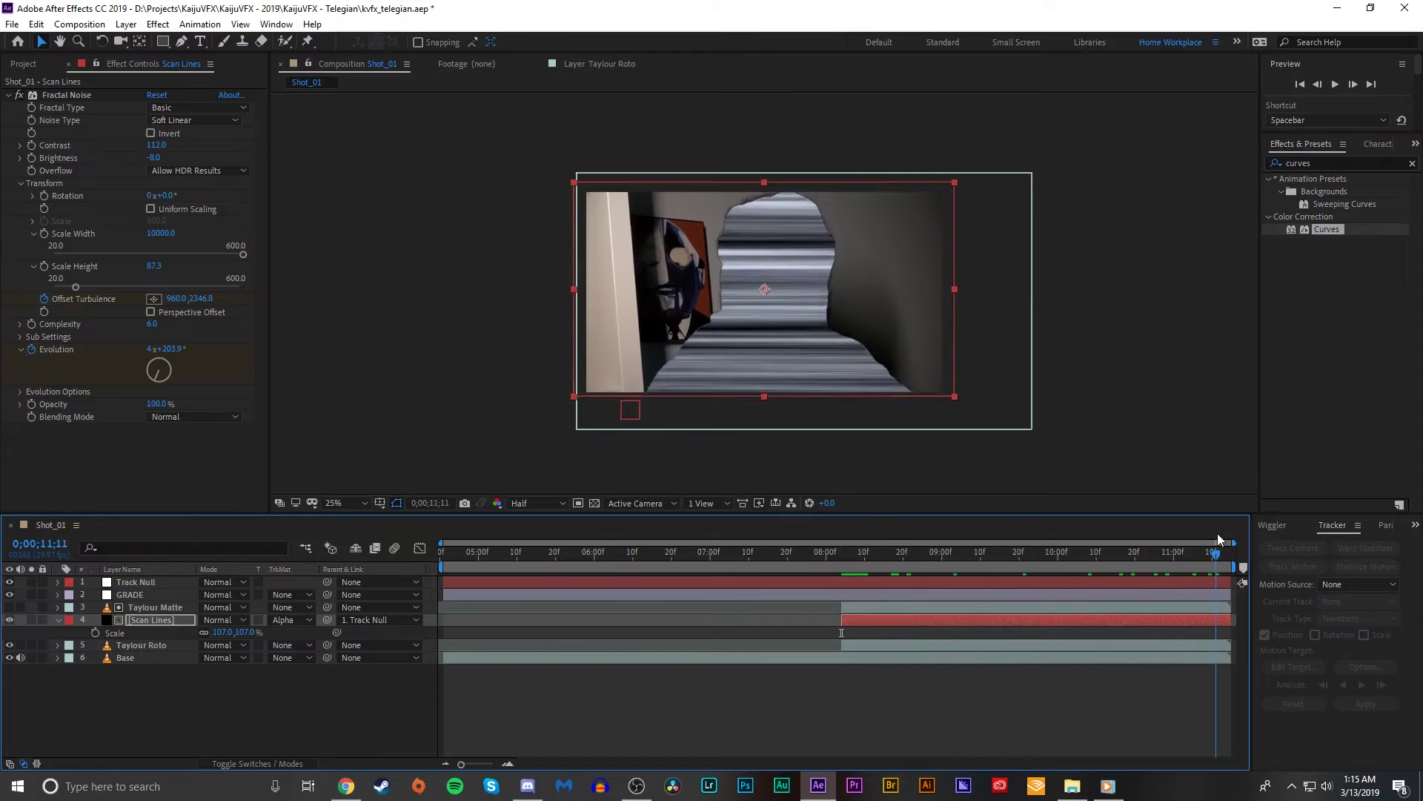
key("period")
left_click(865, 567)
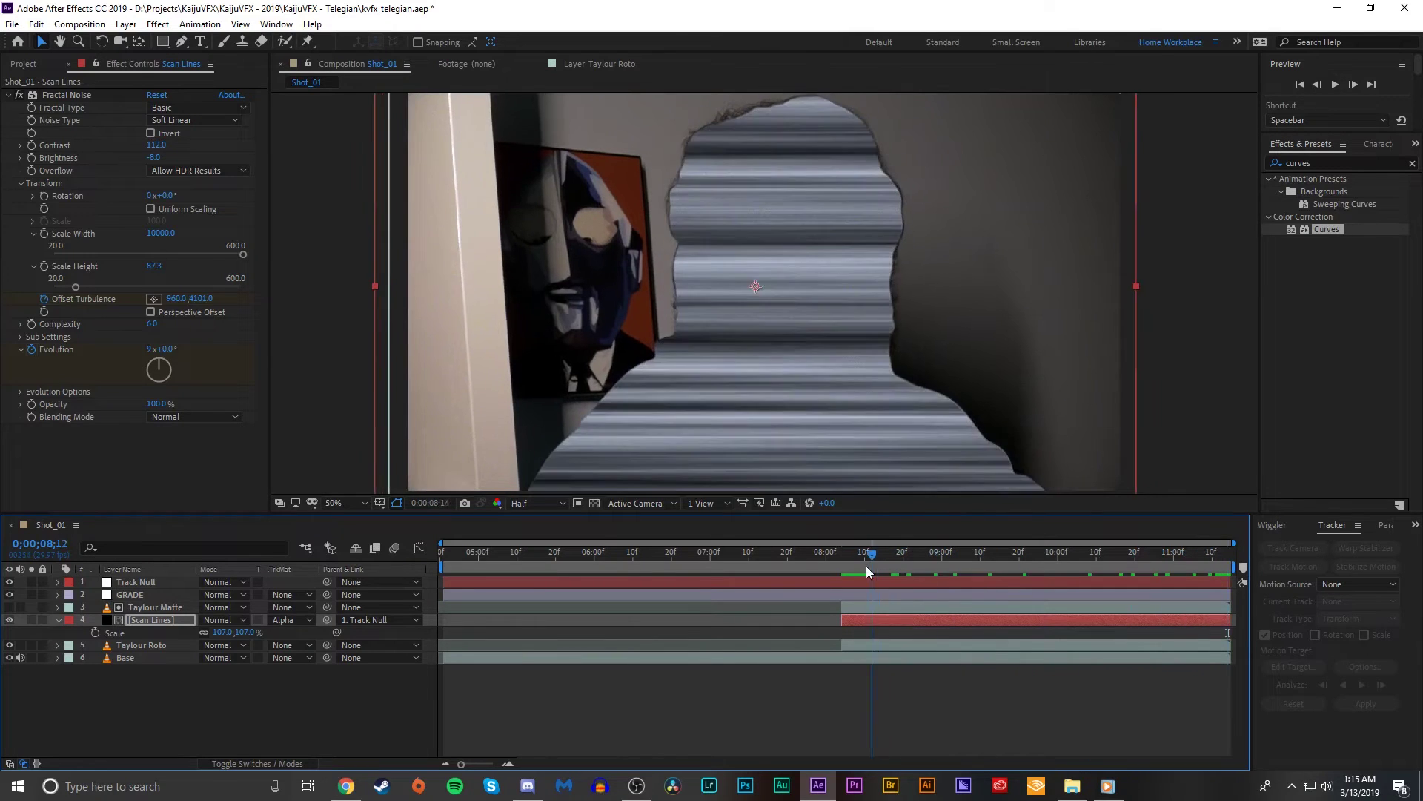
key("space")
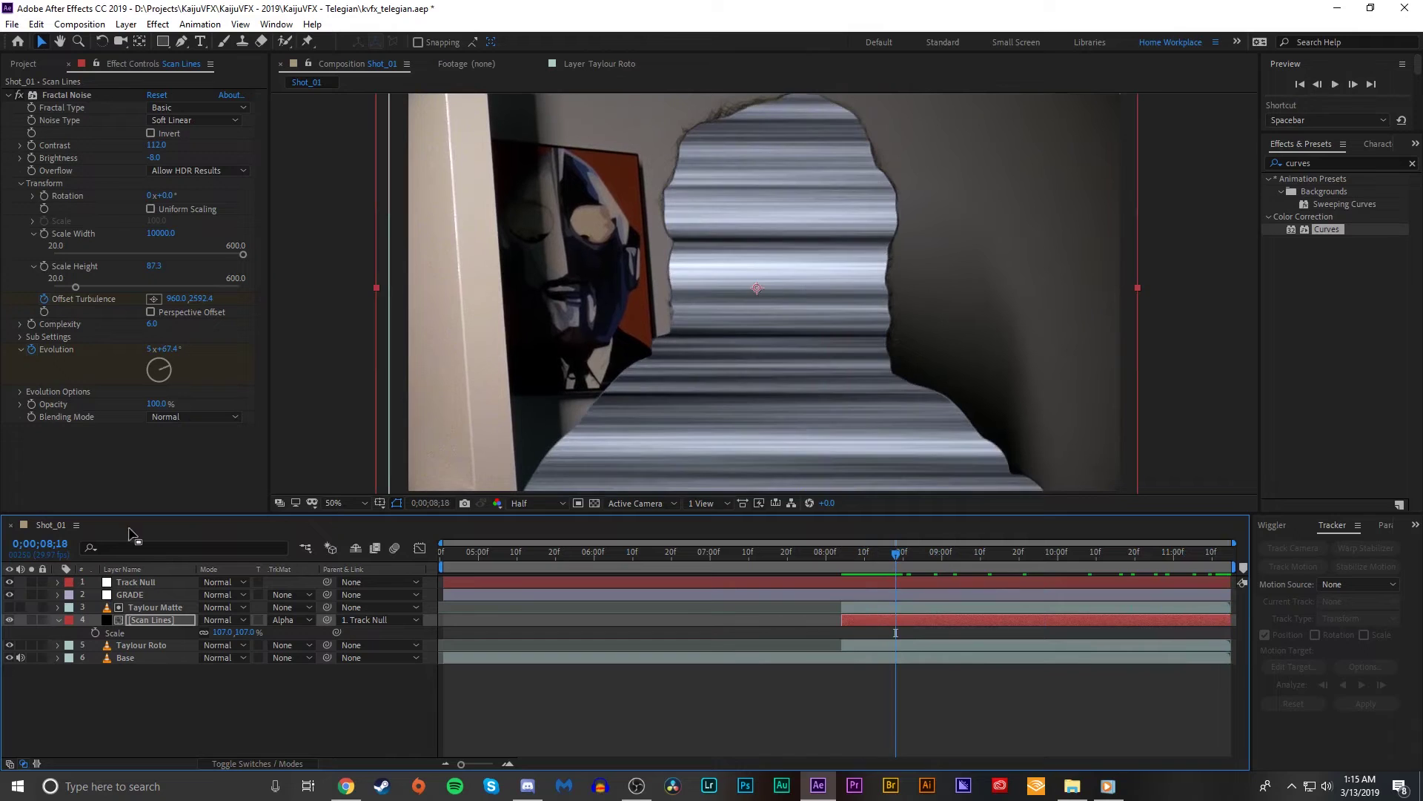
- Set the Scan Lines blending mode to Screen and preview the overlay on the man from 0;00;09;20
left_click(212, 620)
left_click(274, 311)
left_click_drag(962, 554, 1019, 554)
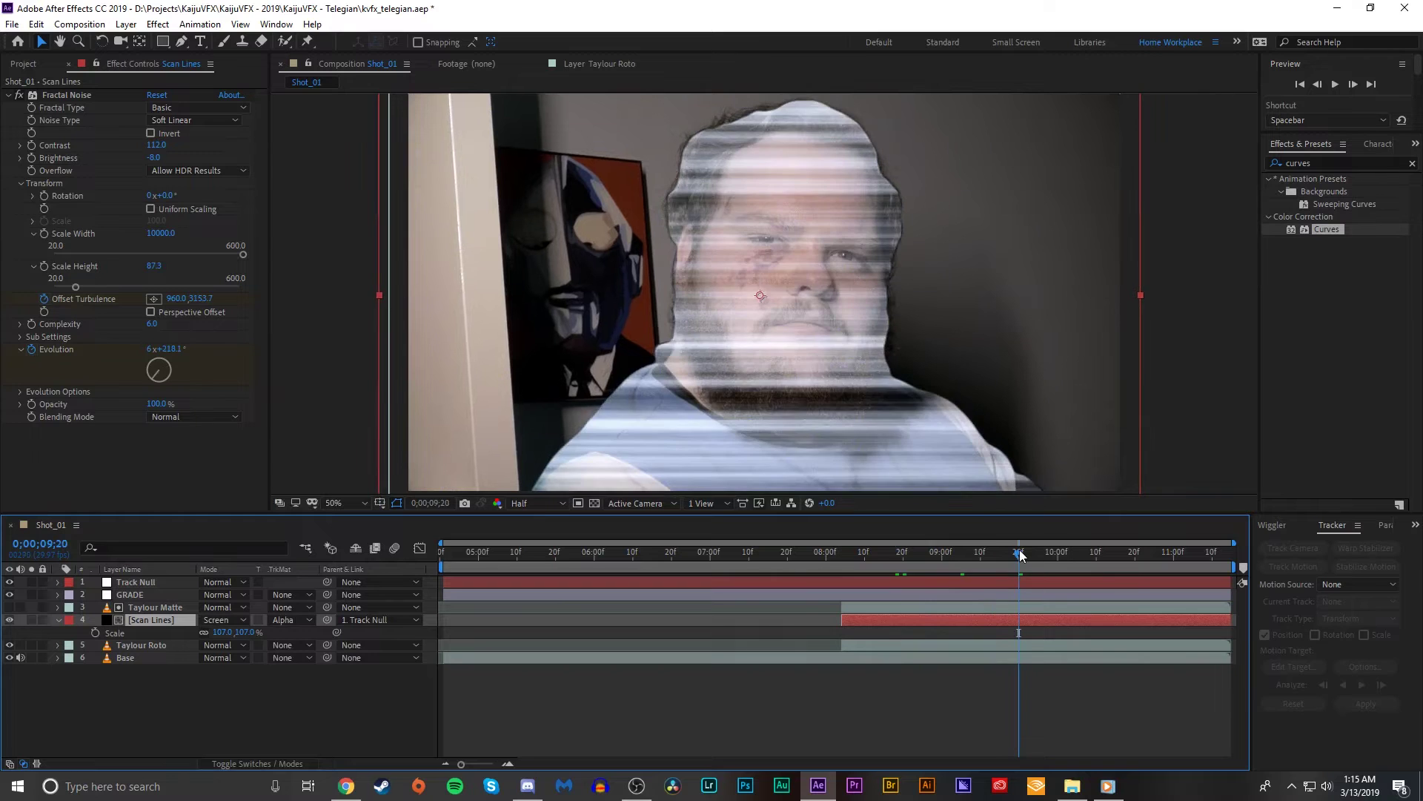
key("space")
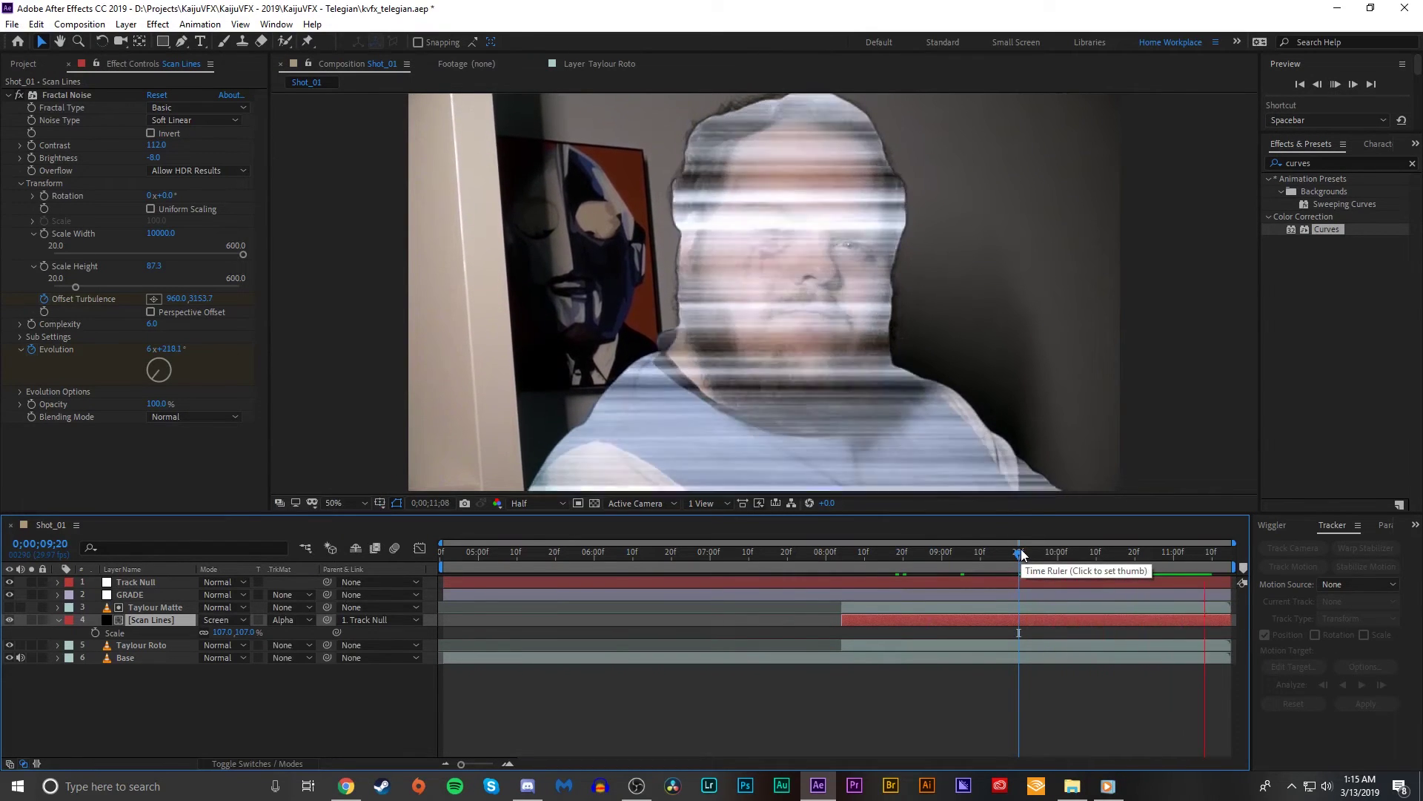
mouse_move(1021, 554)
left_mouse_down()
mouse_move(1118, 550)
mouse_move(1049, 555)
left_mouse_up()
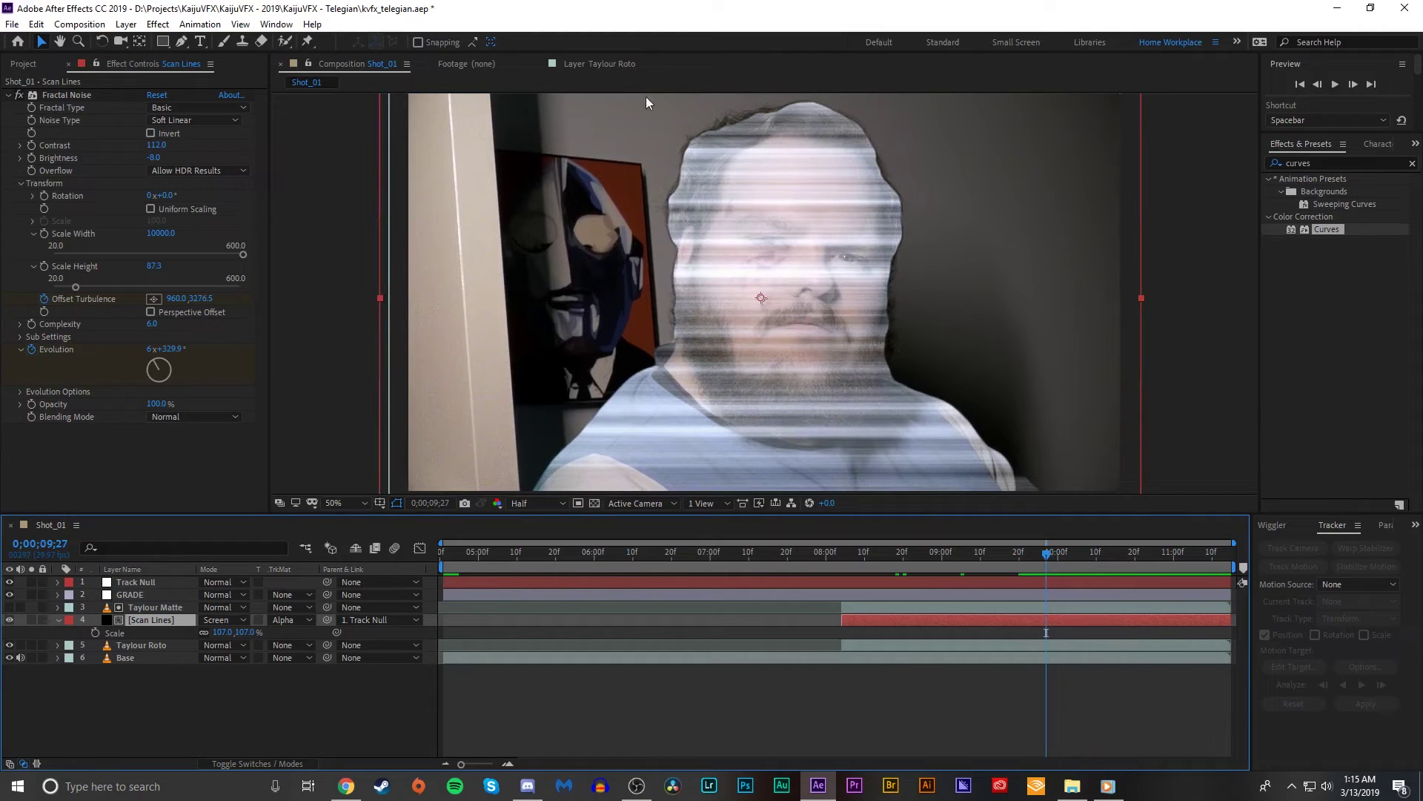
scroll(777, 252, "down", 1)
scroll(838, 287, "up", 1)
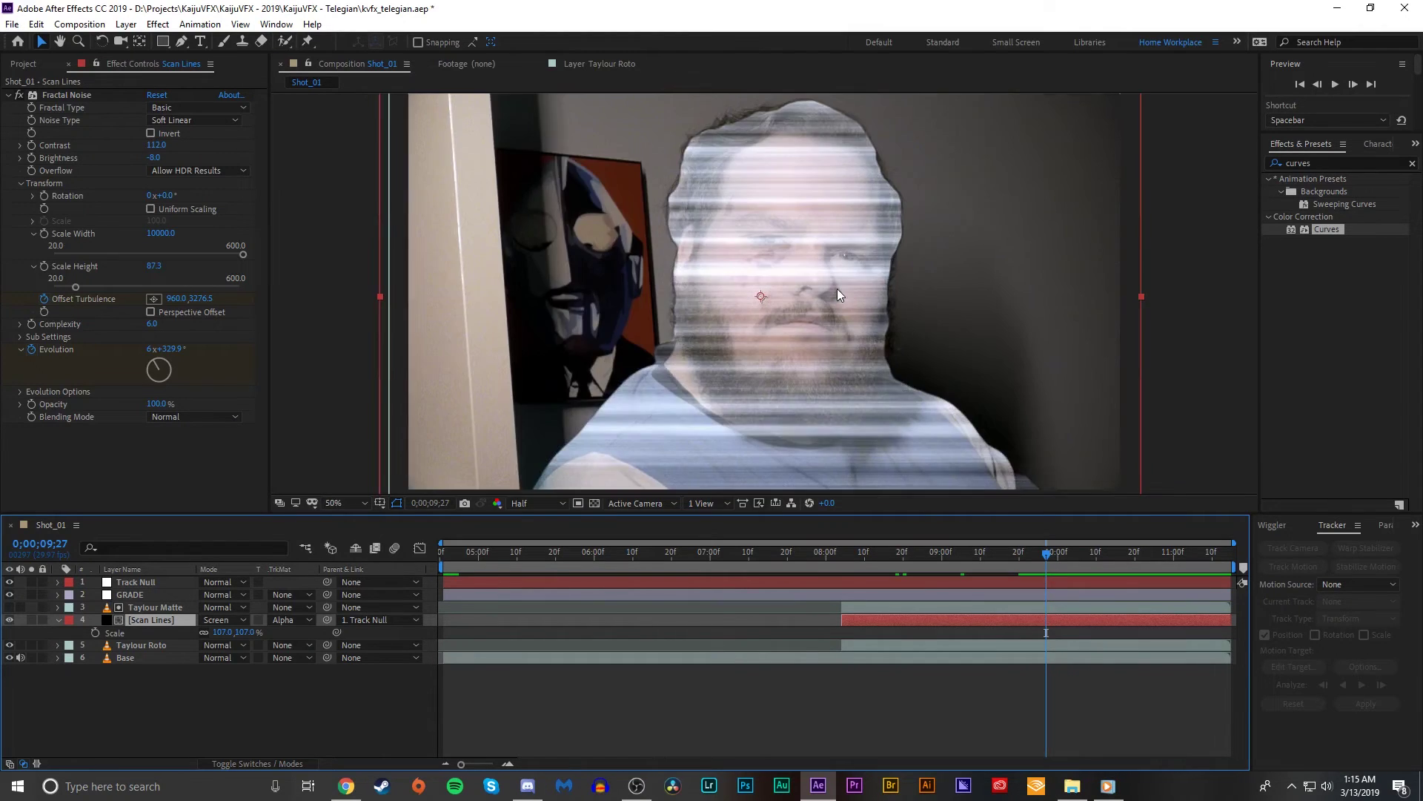
- Make the man's Matte layer visible, solo it, and apply the Roughen Edges effect to it
left_click(147, 644)
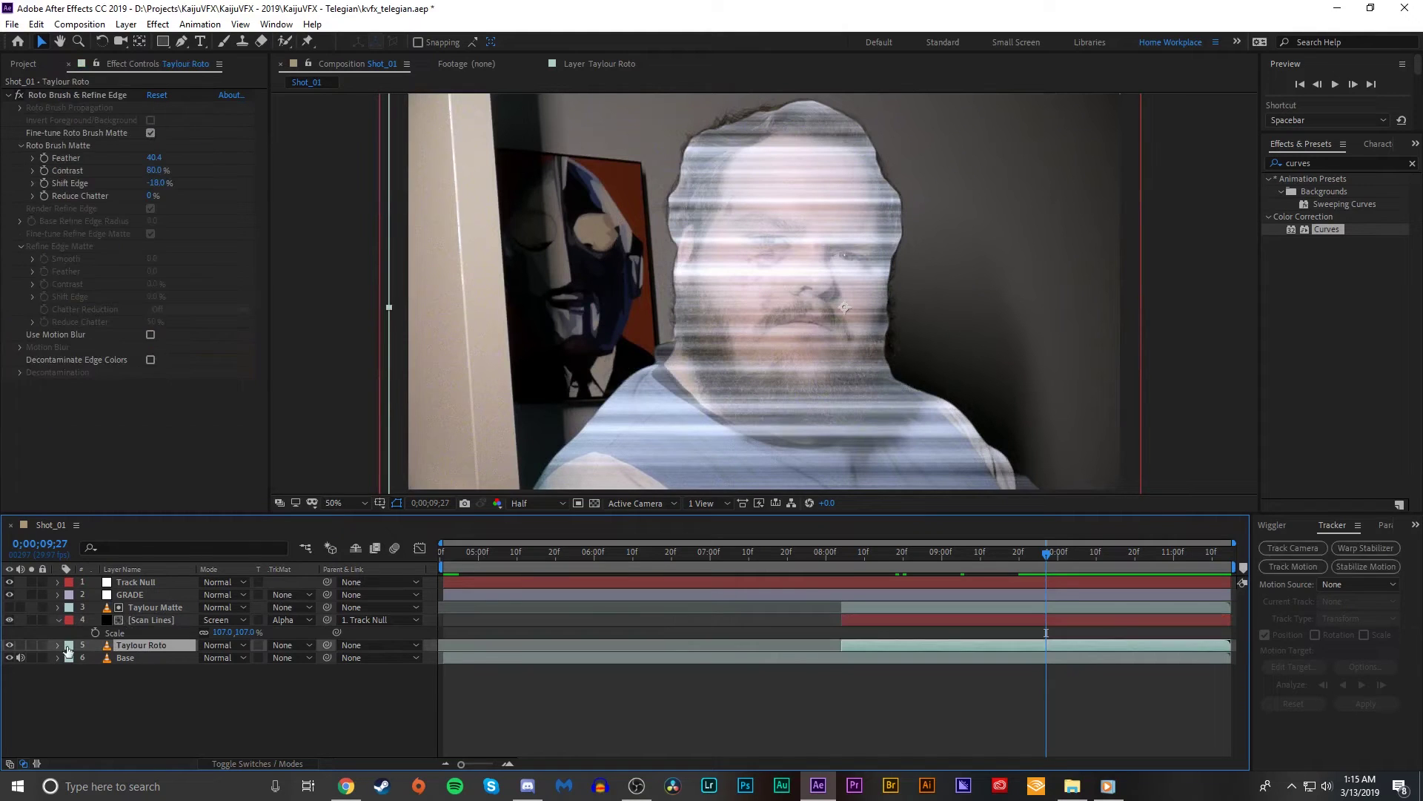
left_click(9, 606)
left_click(31, 606)
left_click(155, 607)
left_click(1345, 162)
type("edge")
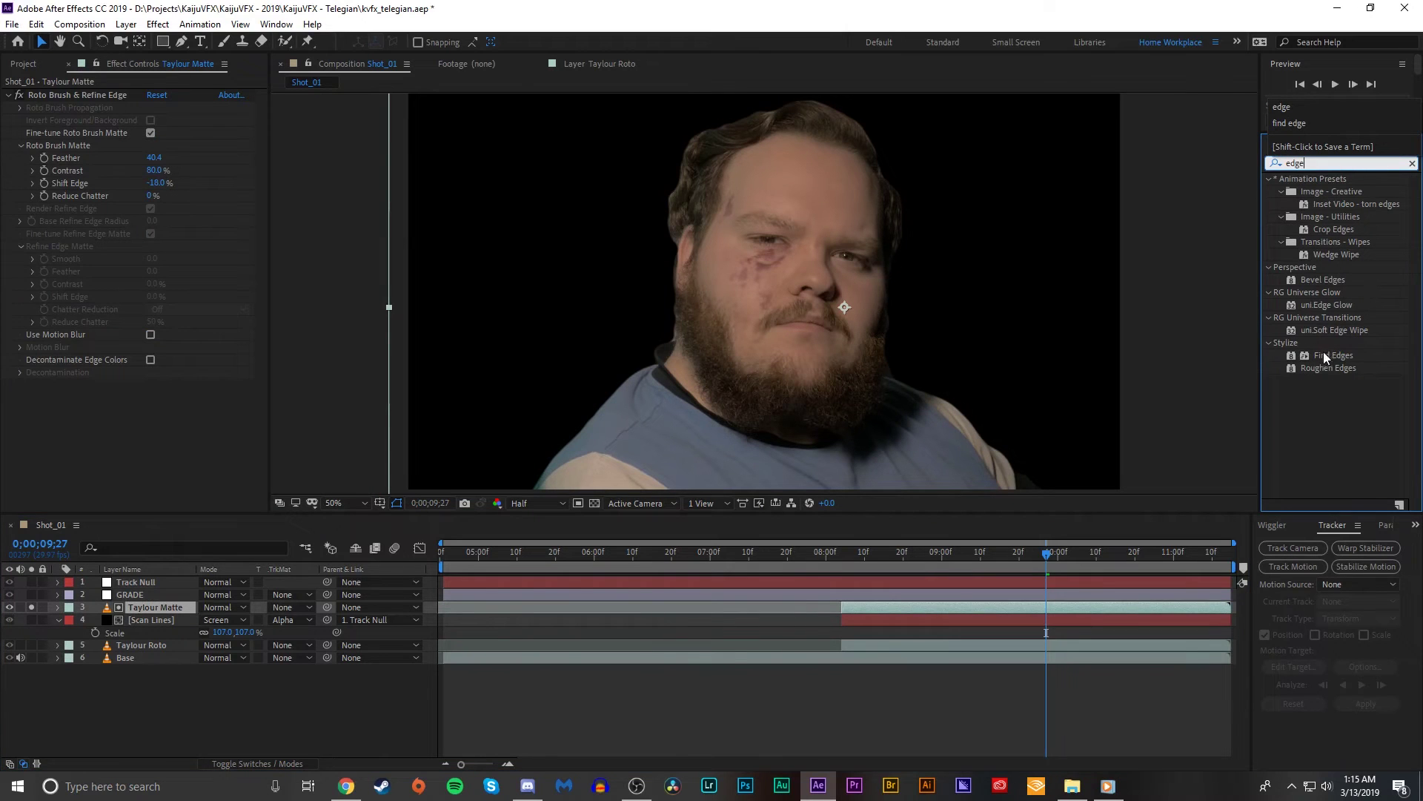
double_click(1329, 367)
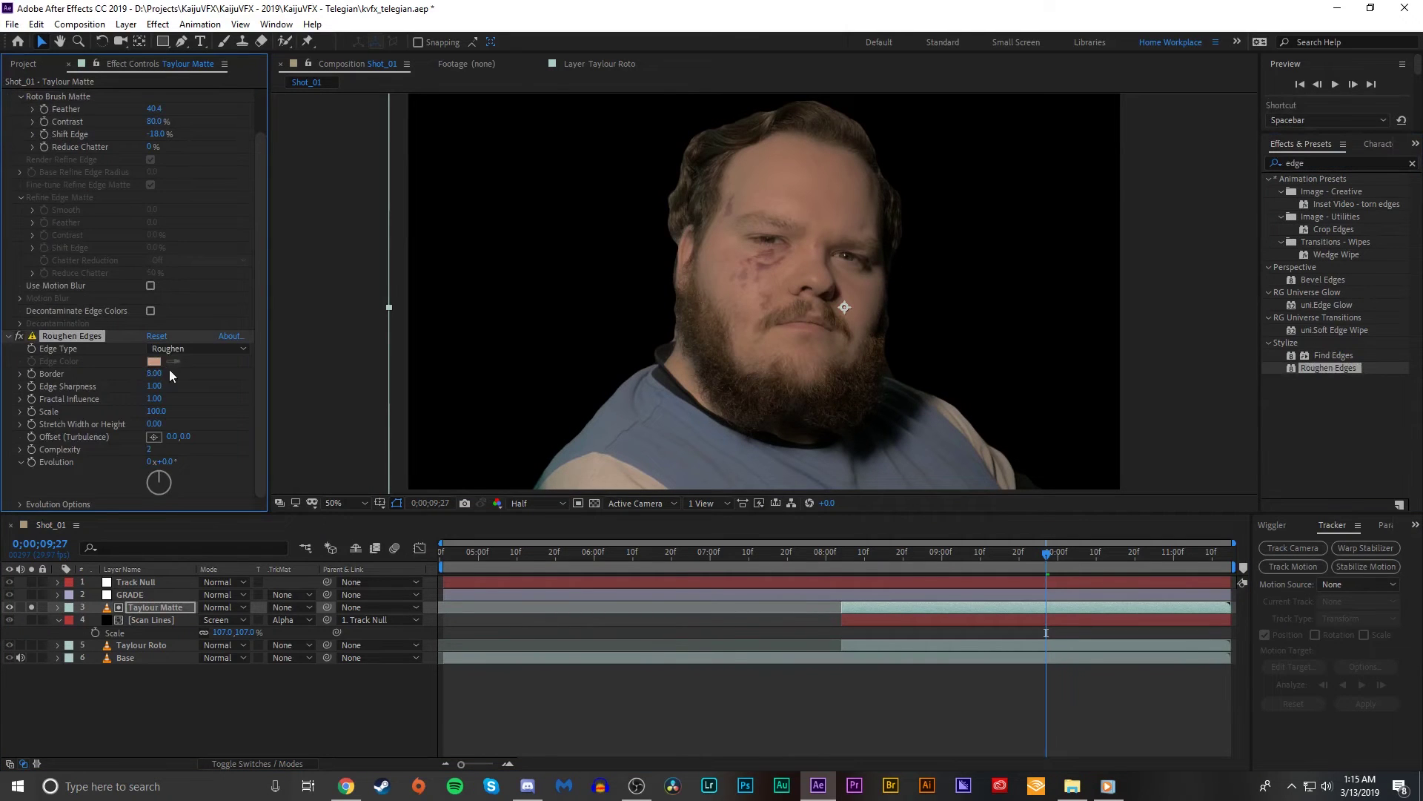
- Set the Matte layer's Roughen Edges to Spiky with Border 20.60 and Scale 23.0, and inspect the silhouette's edges
left_click(197, 349)
left_click_drag(298, 371, 835, 278)
left_click_drag(548, 317, 265, 325)
type("10")
key("Return")
key("period")
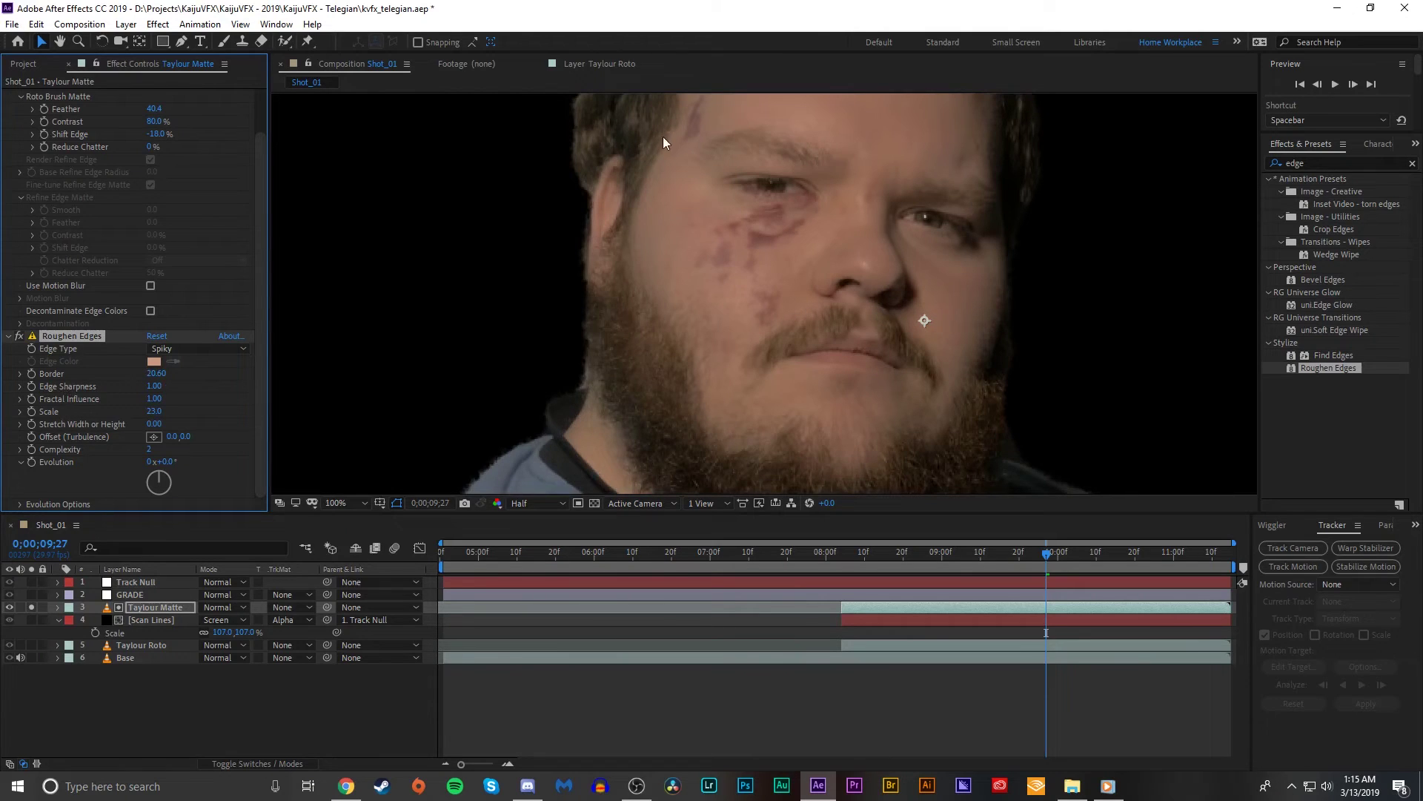
key("comma")
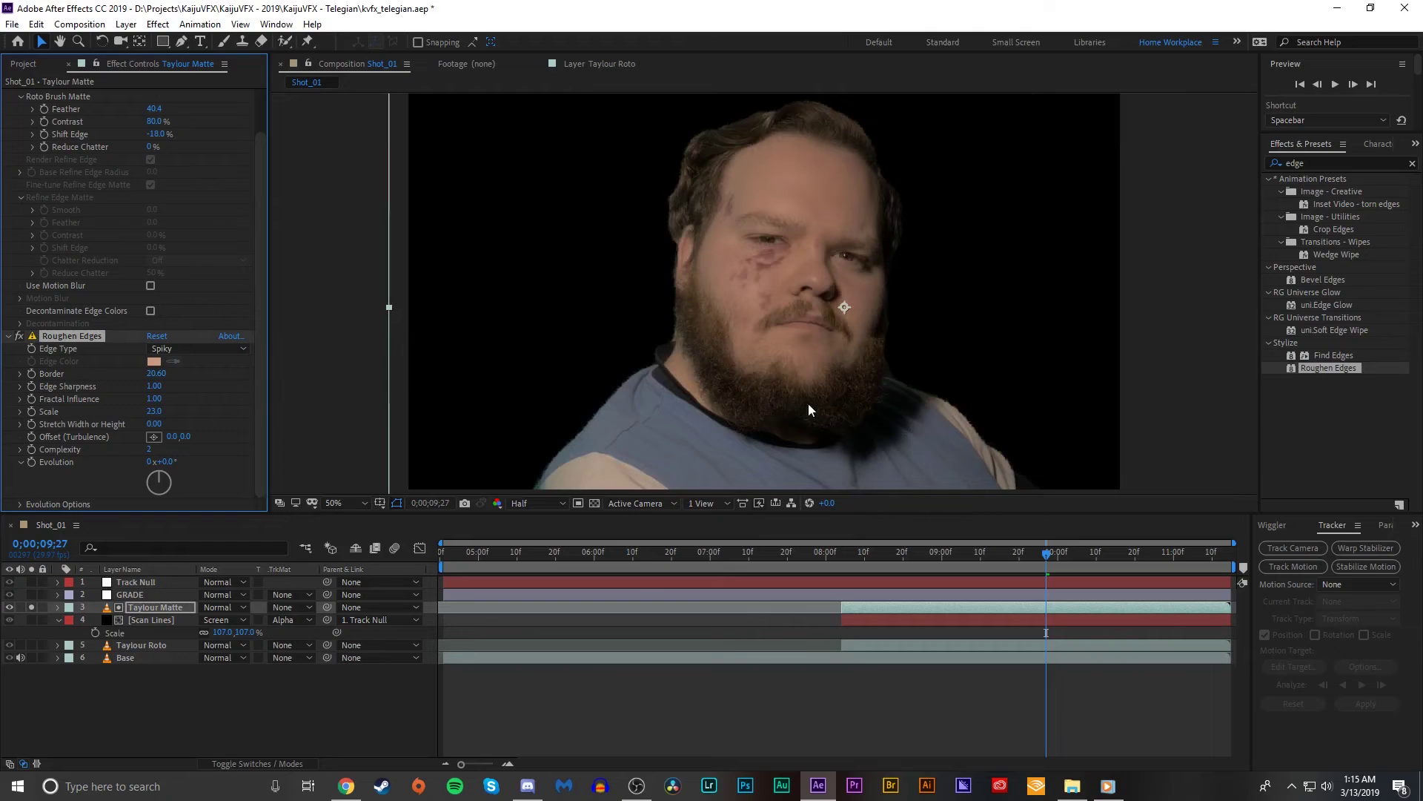
- Turn off the Matte layer's solo and adjust its Roughen Edges to Border 33.70 and Scale 11.0
left_click(32, 606)
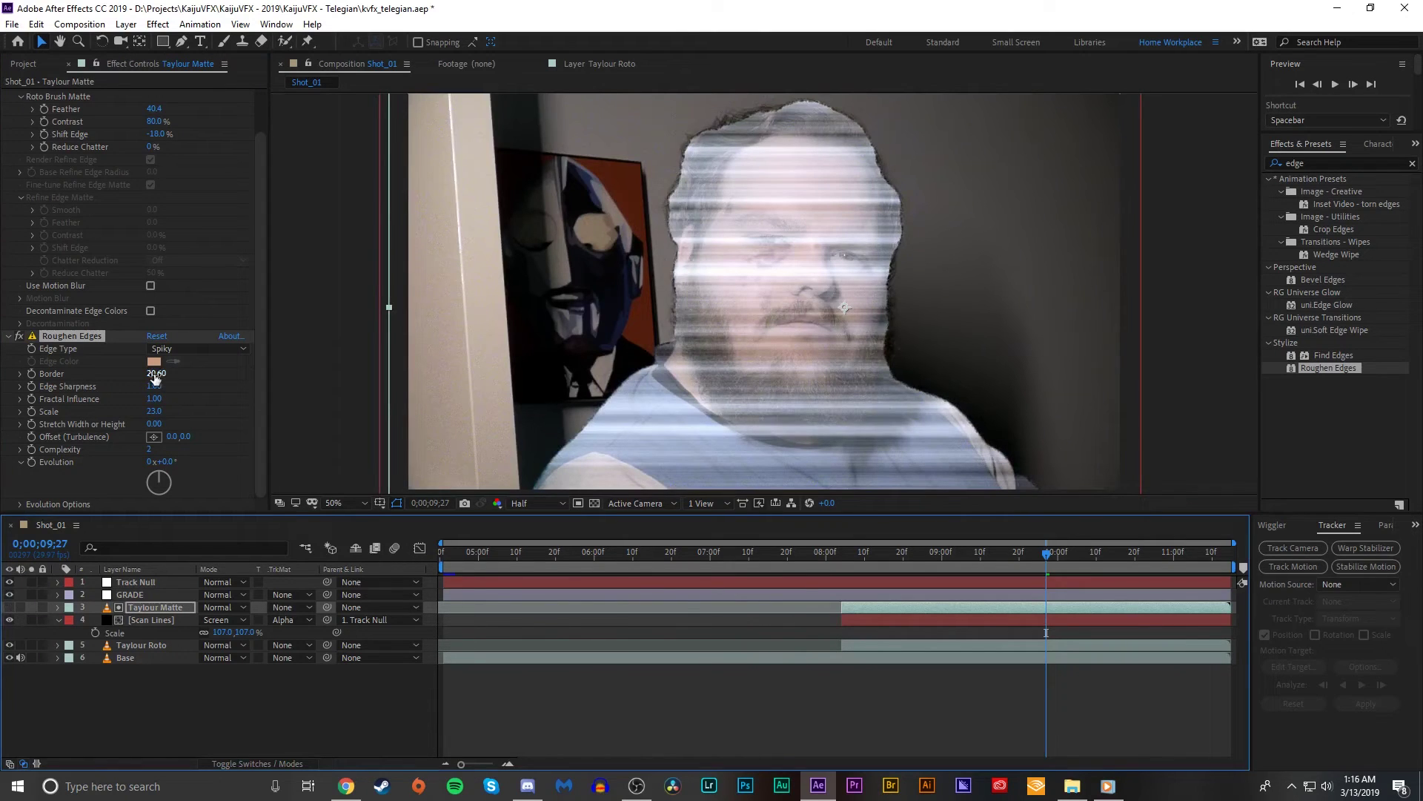
left_click_drag(153, 373, 641, 228)
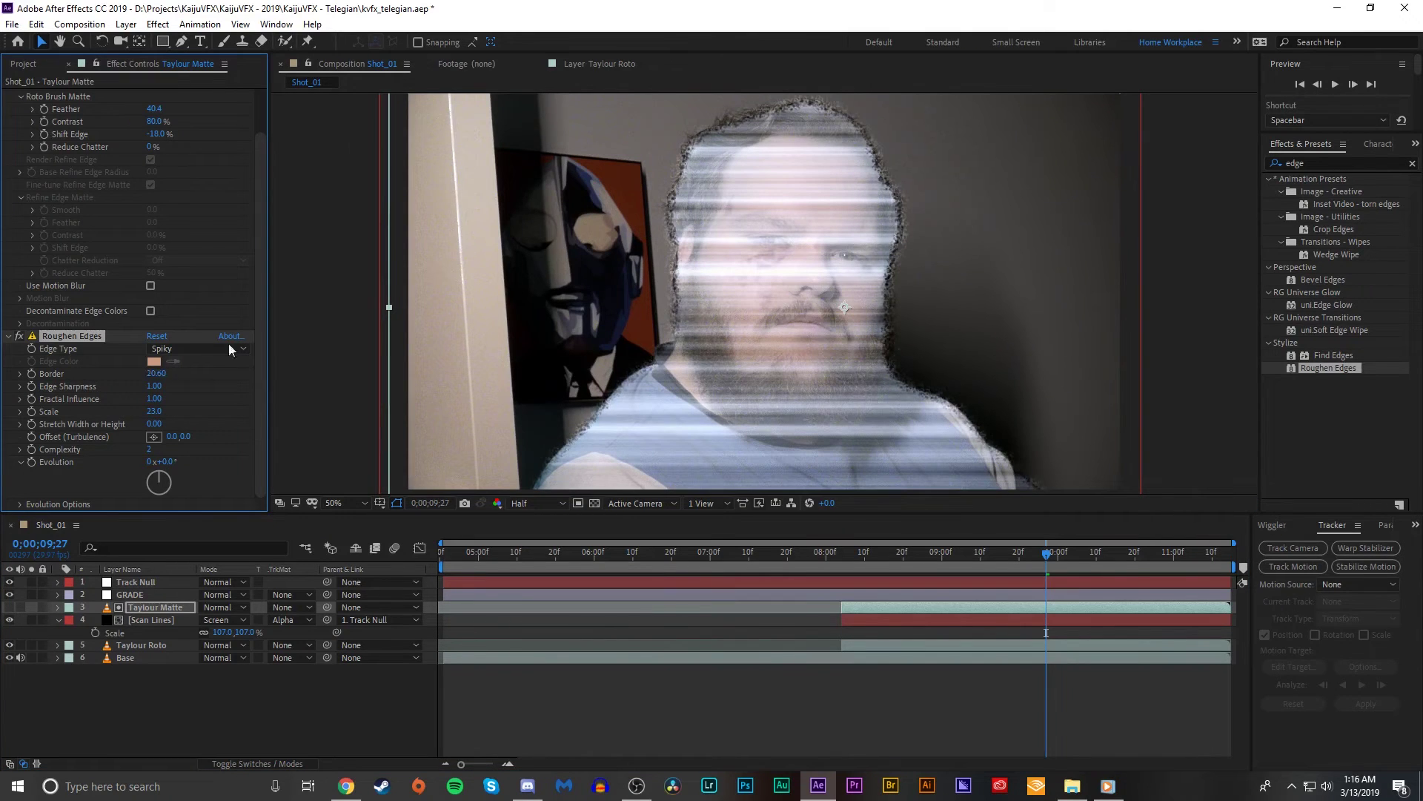
left_click_drag(151, 373, 231, 371)
left_click_drag(161, 410, 122, 407)
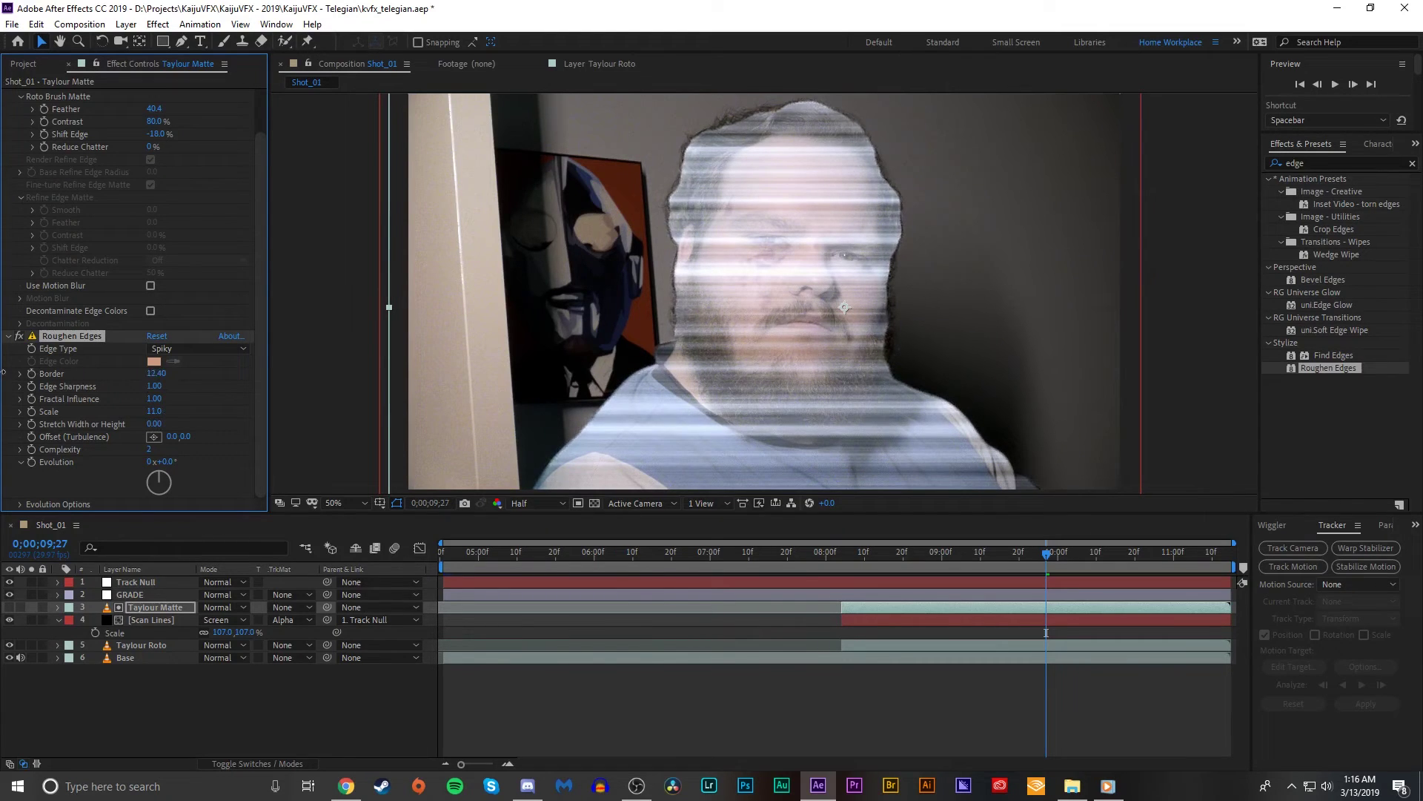
left_click_drag(24, 373, 144, 373)
- Set the Matte layer's Roto Brush Shift Edge to 27% and Feather to 145.7
scroll(205, 159, "up", 2)
left_click_drag(159, 184, 190, 182)
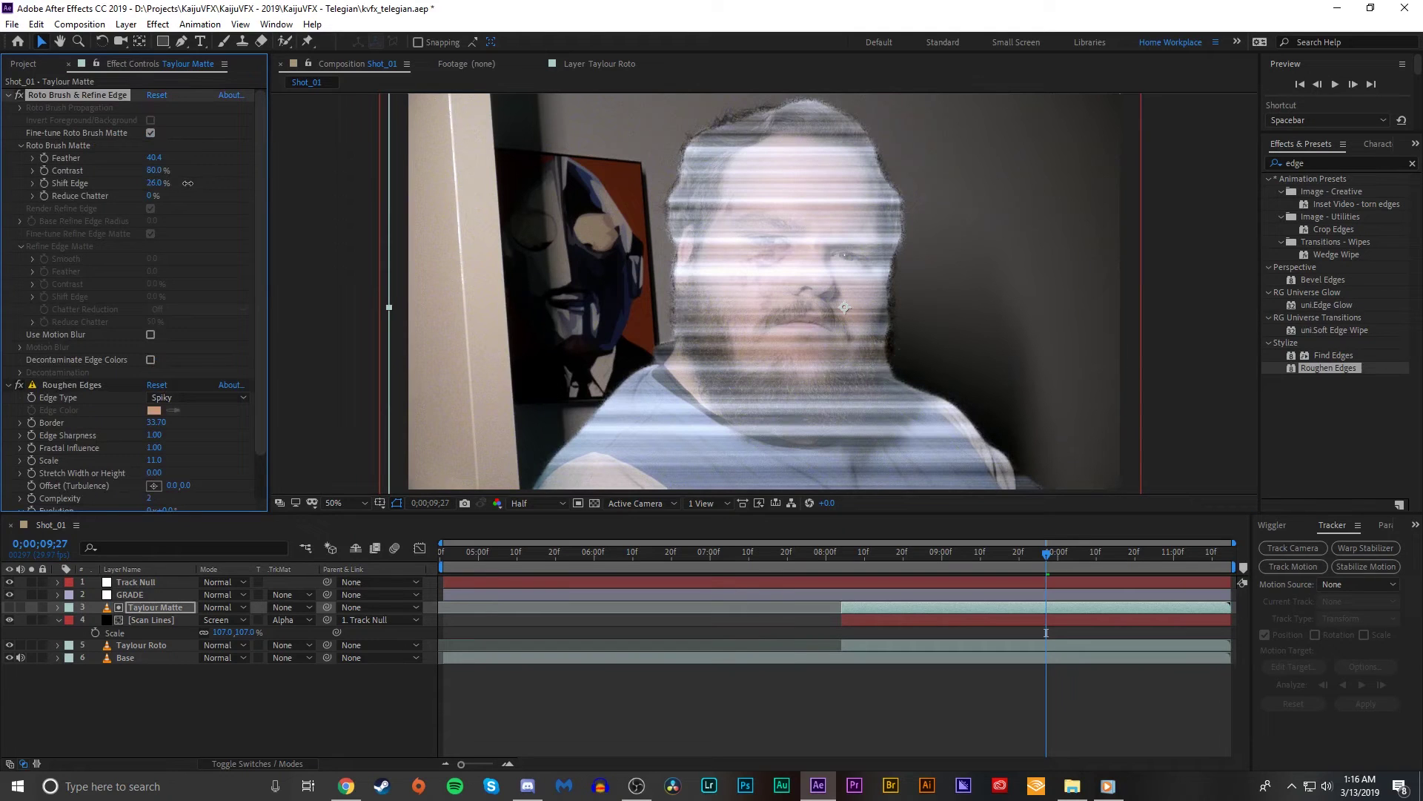
left_click_drag(3, 260, 3, 259)
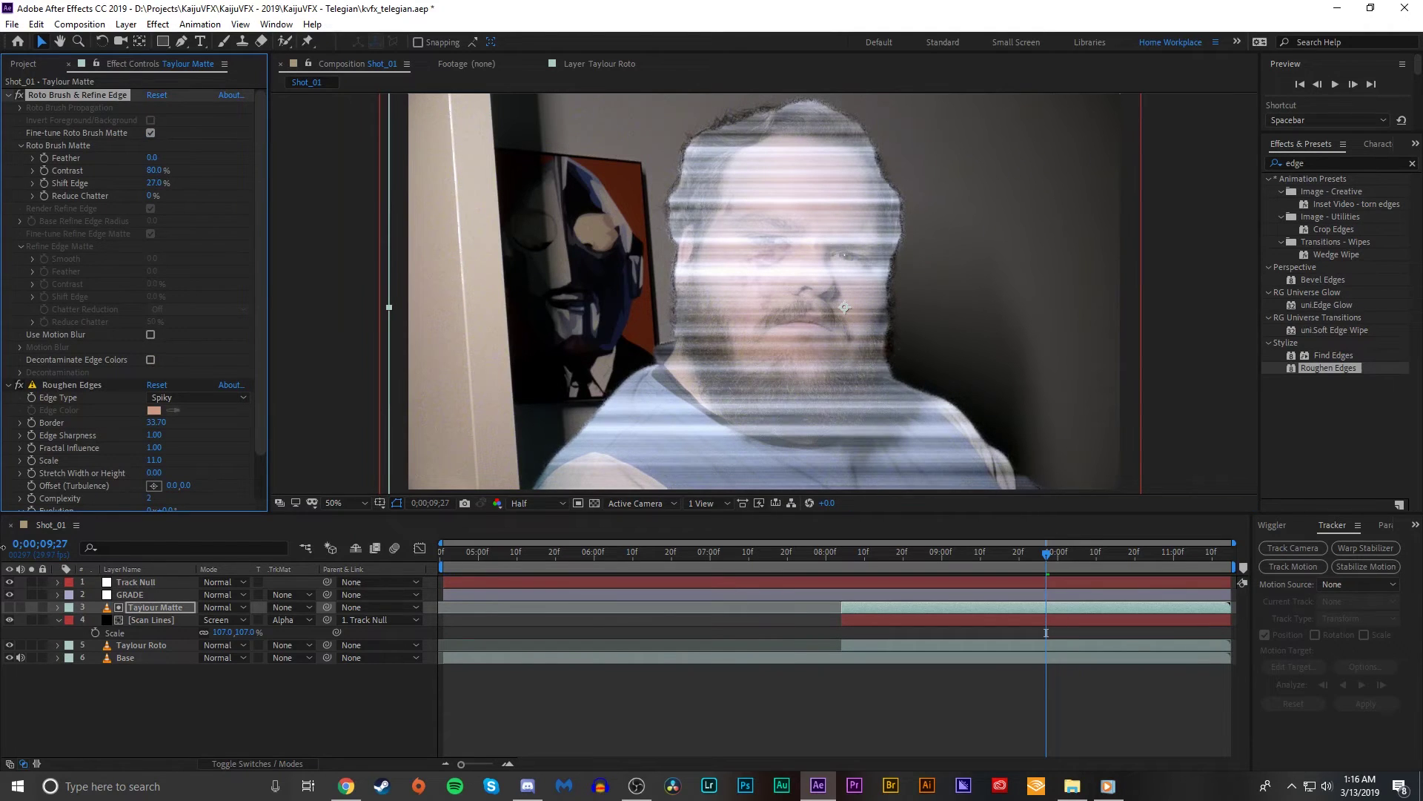
left_click_drag(499, 140, 519, 141)
- Go to 0;00;09;00 and add Fast Box Blur to the Matte layer with a Blur Radius of 2
left_click(941, 552)
double_click(1342, 163)
type("f")
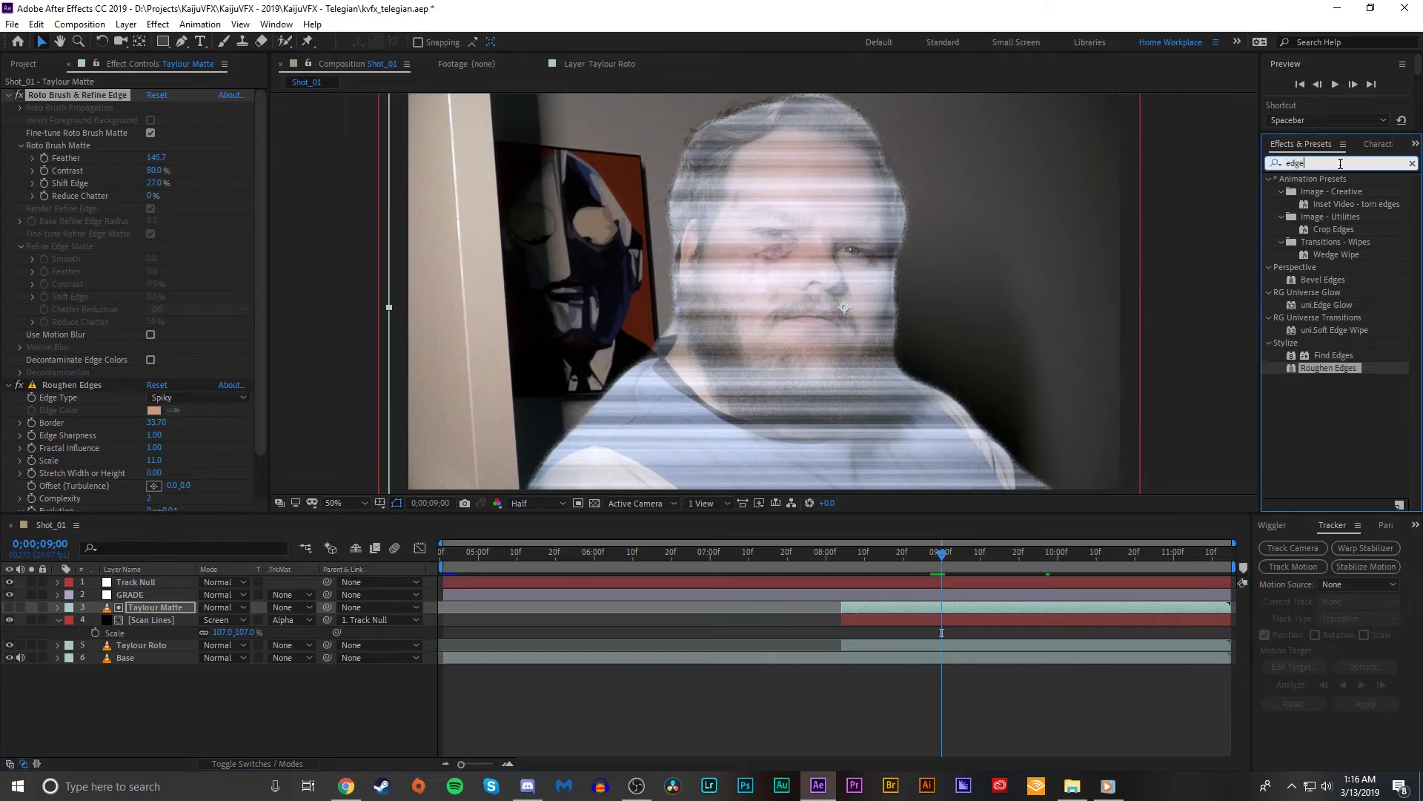
type("ast")
double_click(1338, 255)
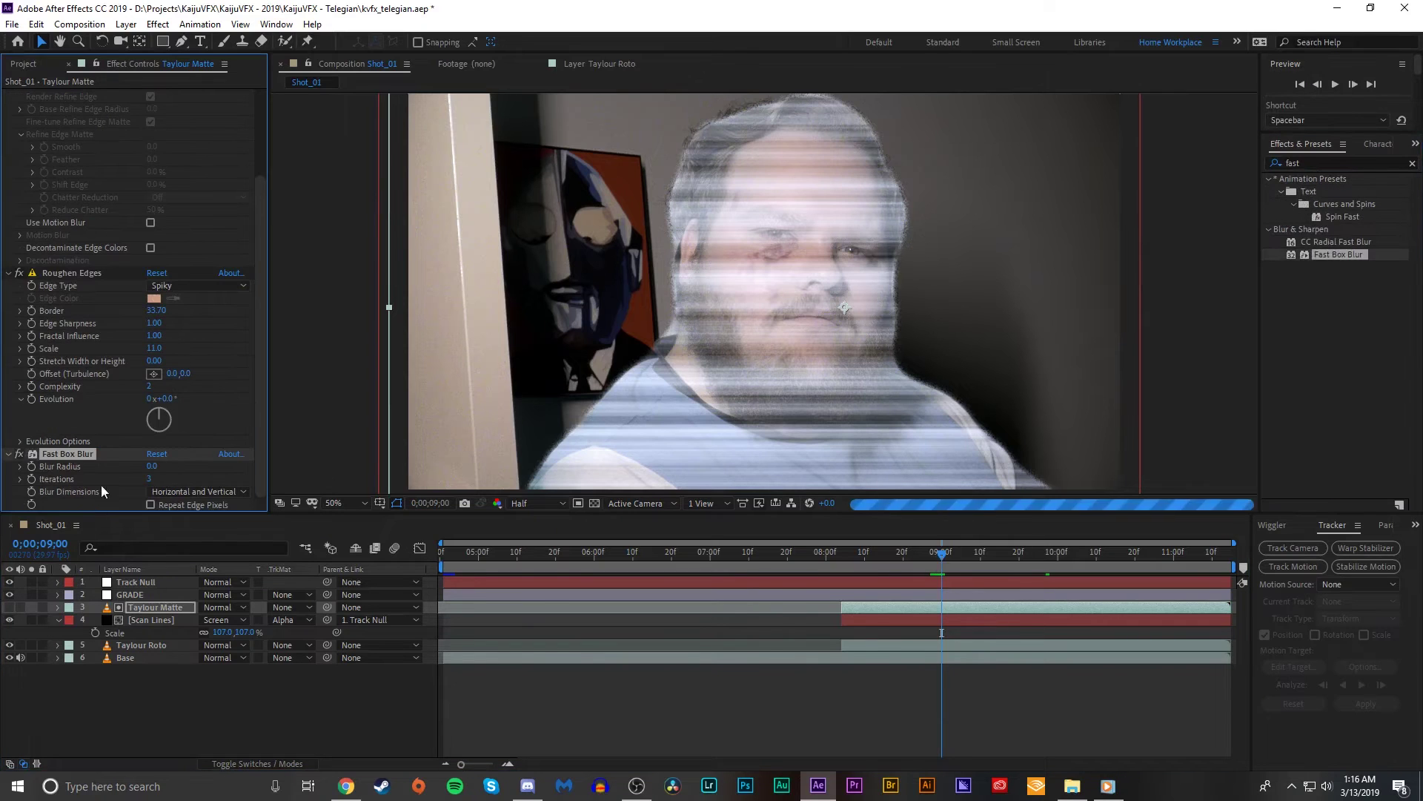
type("2")
key("Return")
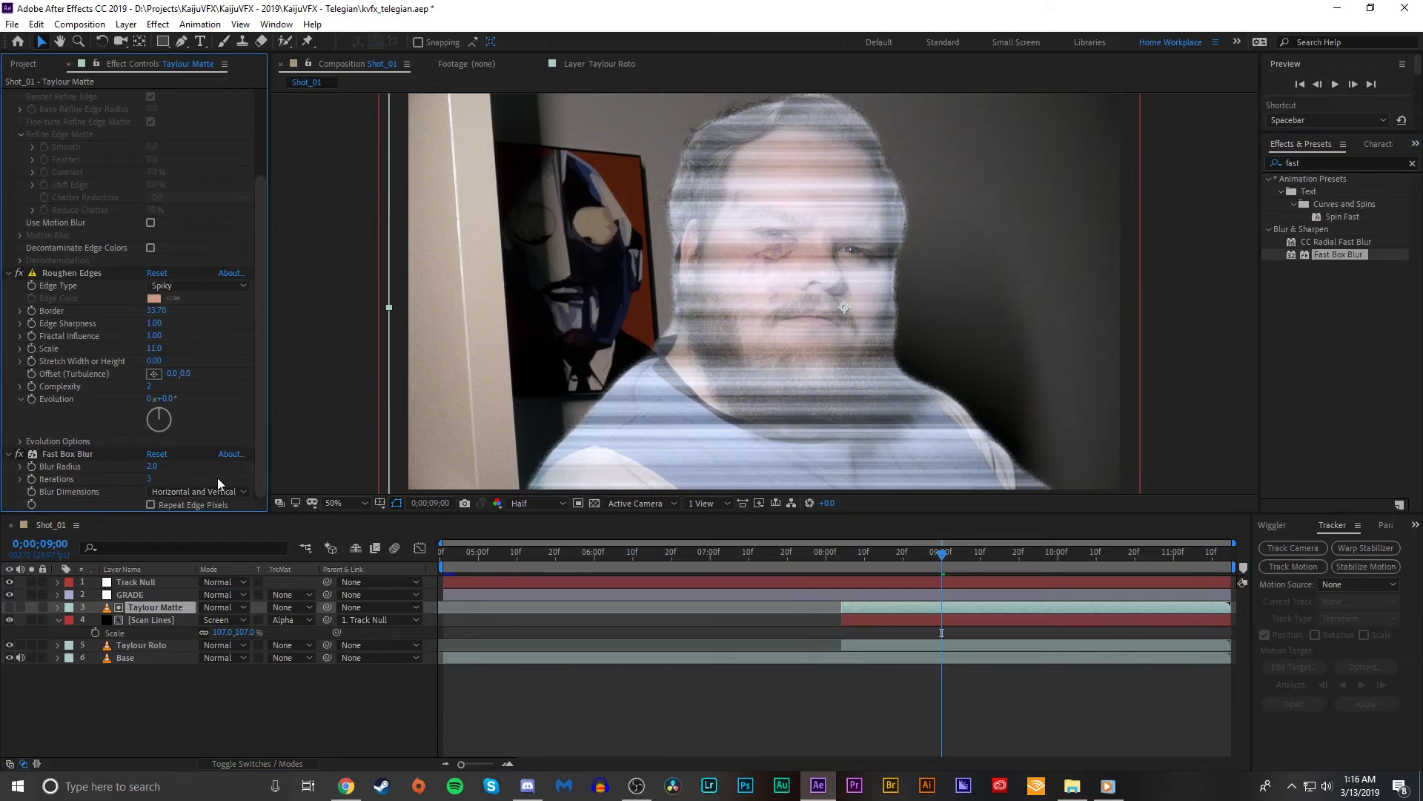
- Set the Matte layer's Roto Brush Feather to 59.0 and preview the softened scan-line edges from 0;00;08;12
key("space")
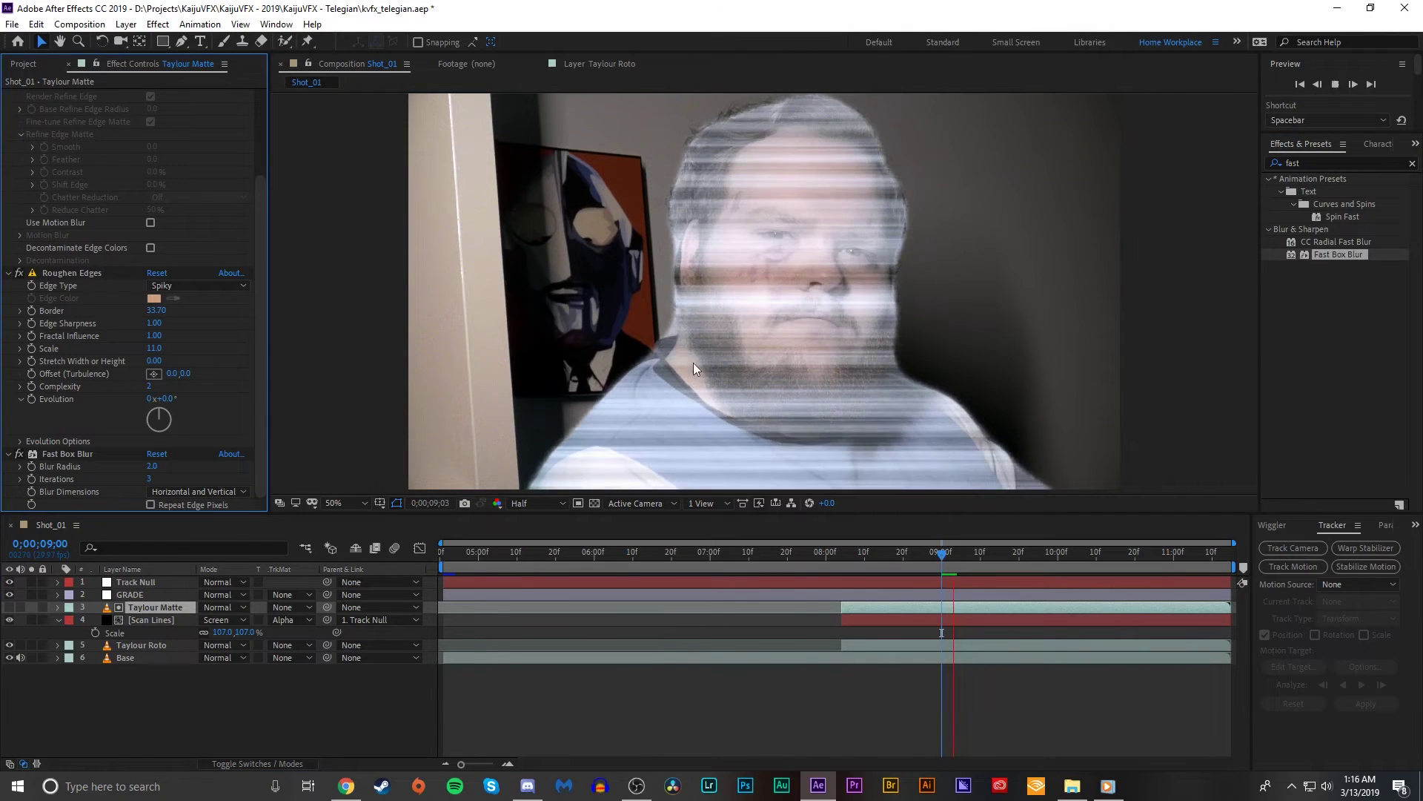
left_click(883, 554)
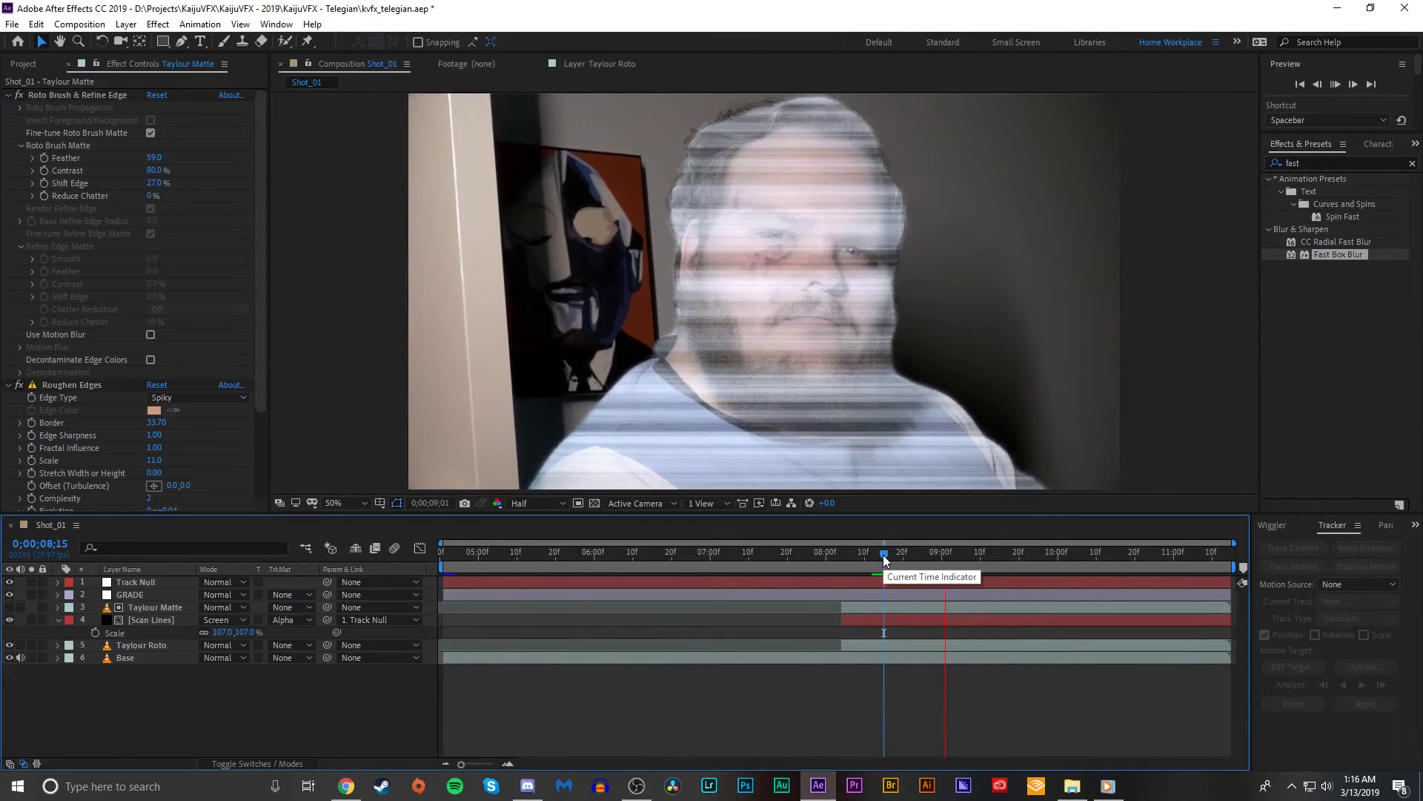
left_click(880, 556)
left_click(871, 553)
key("space")
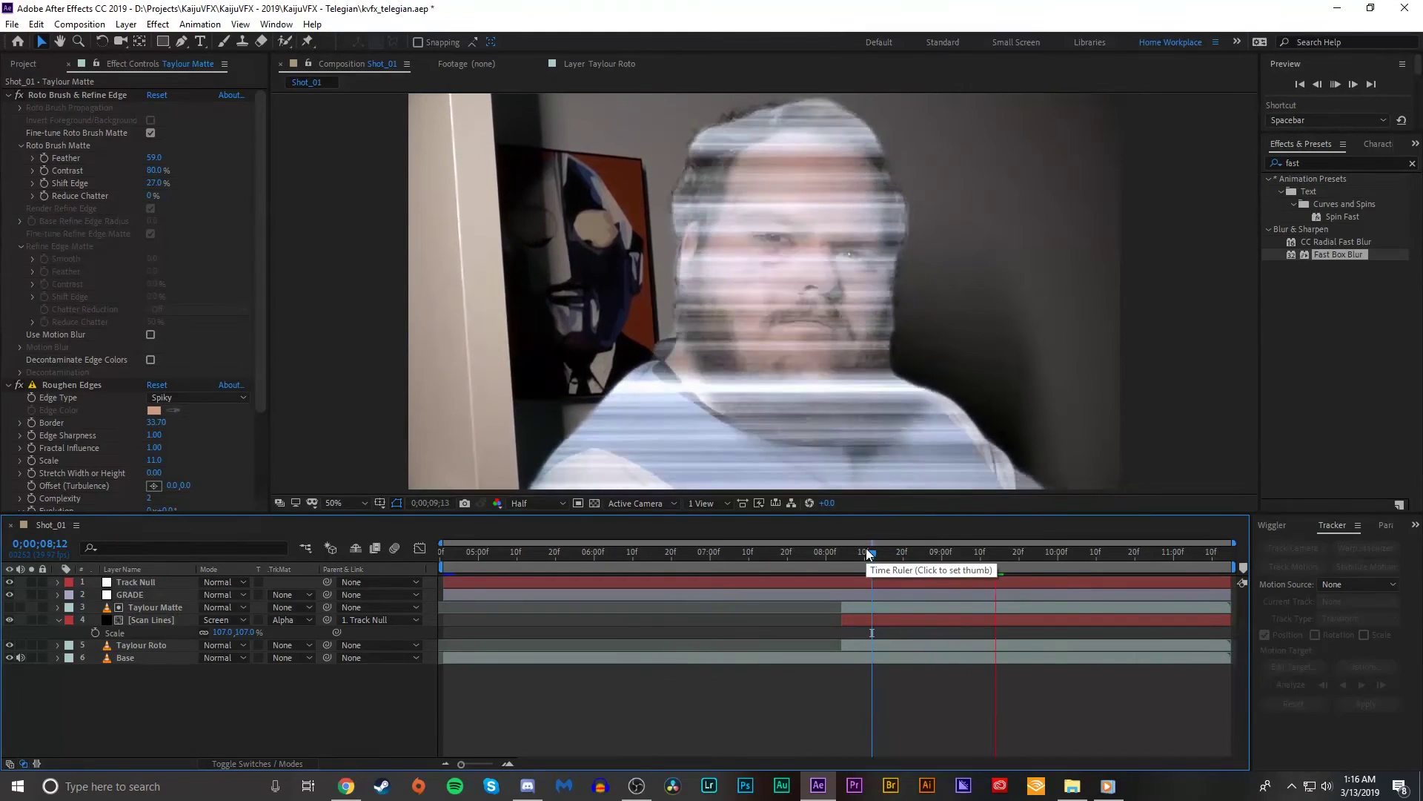
key("space")
- Keyframe the Scan Lines layer's Opacity from 0% at 0;00;08;04 to 100% about 11 frames on, and preview the fade-in
left_click(150, 619)
key("t")
key("i")
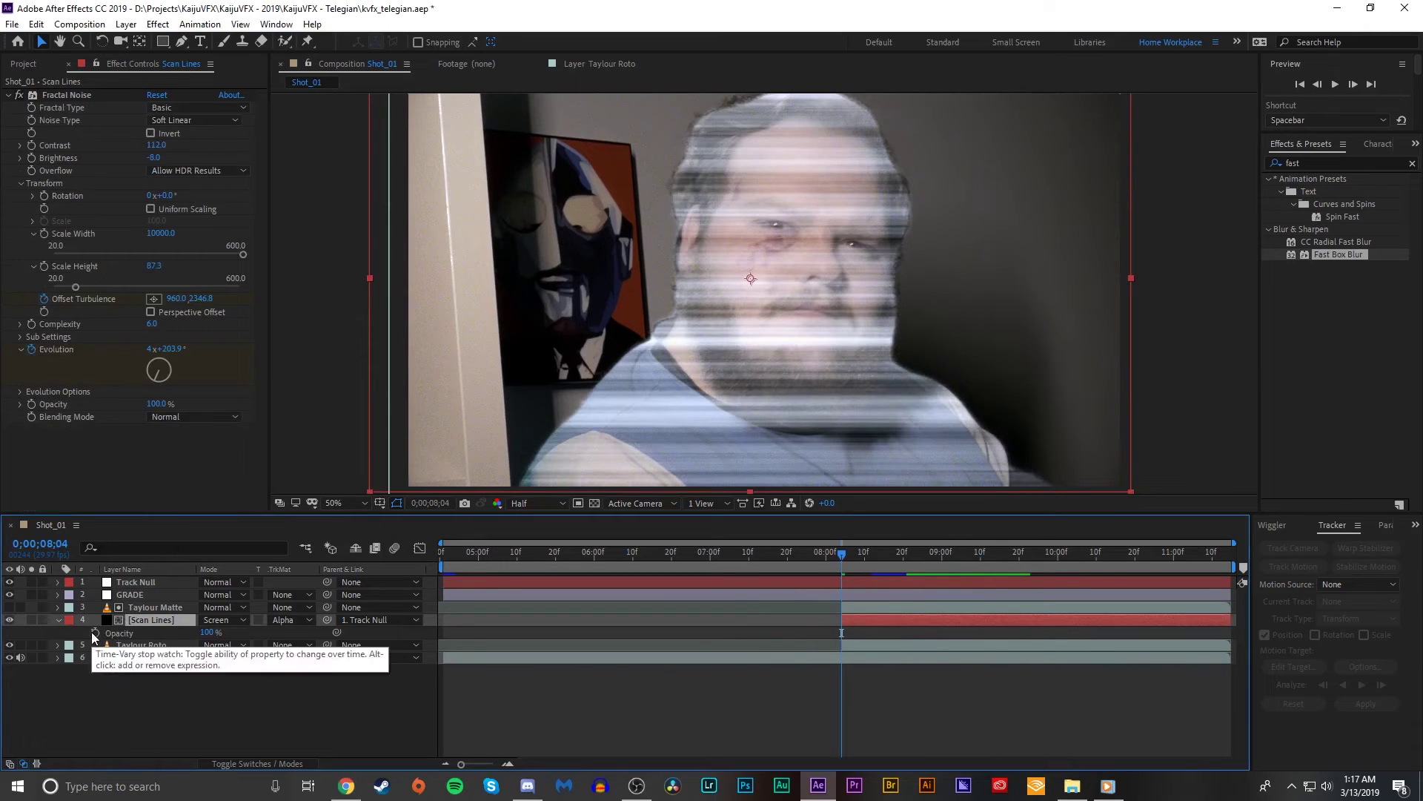
left_click(95, 633)
left_click_drag(842, 633, 884, 634)
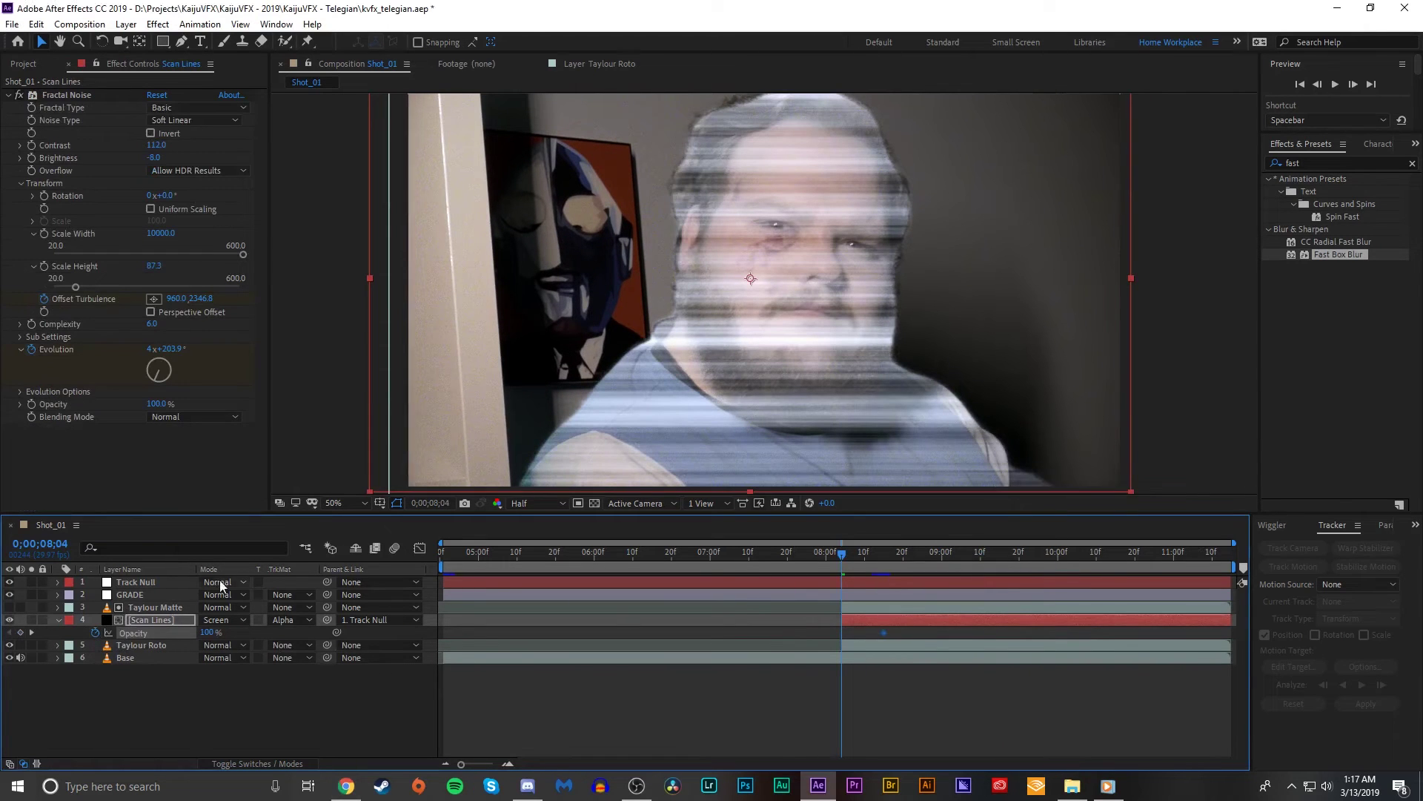
left_click_drag(207, 632, 44, 608)
key("space")
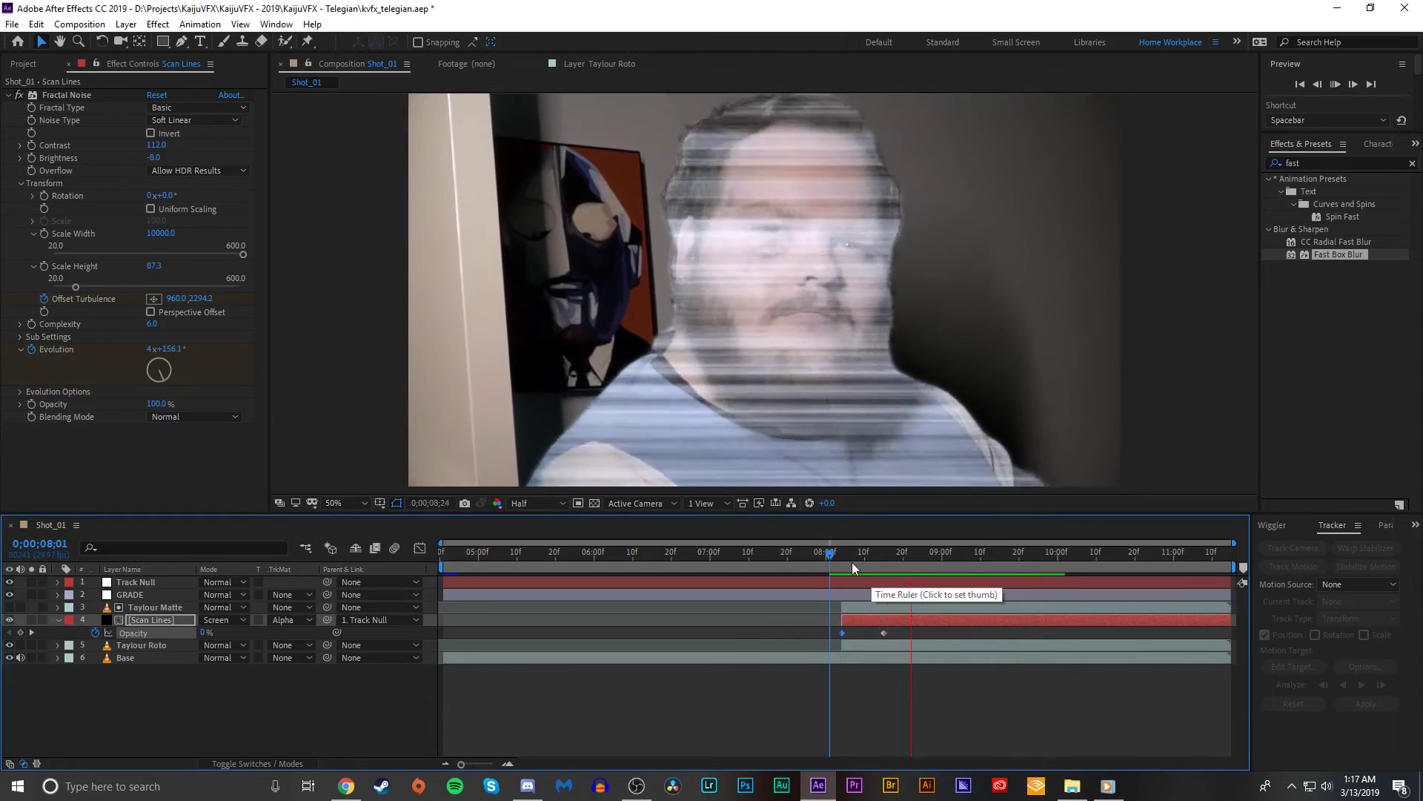
left_click(830, 552)
key("space")
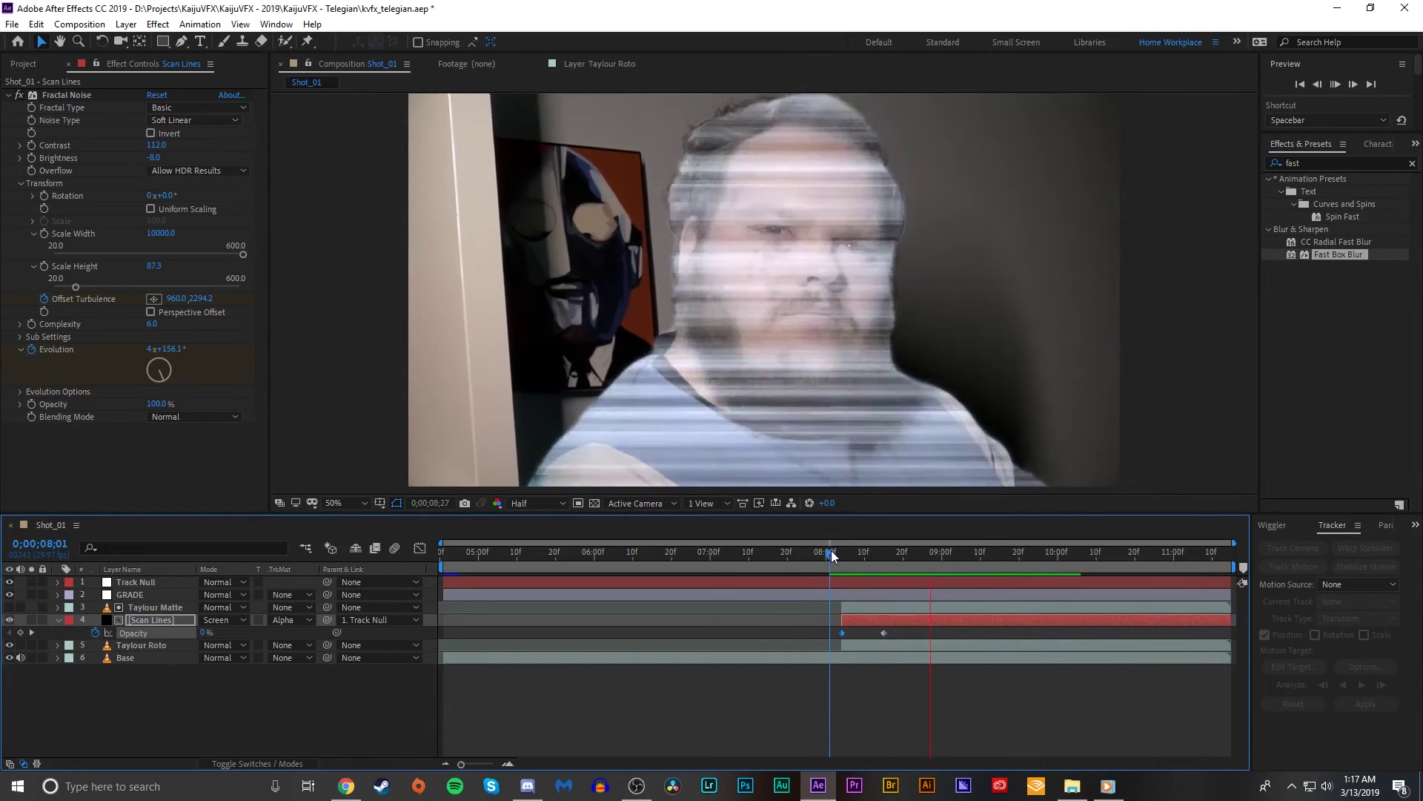
key("space")
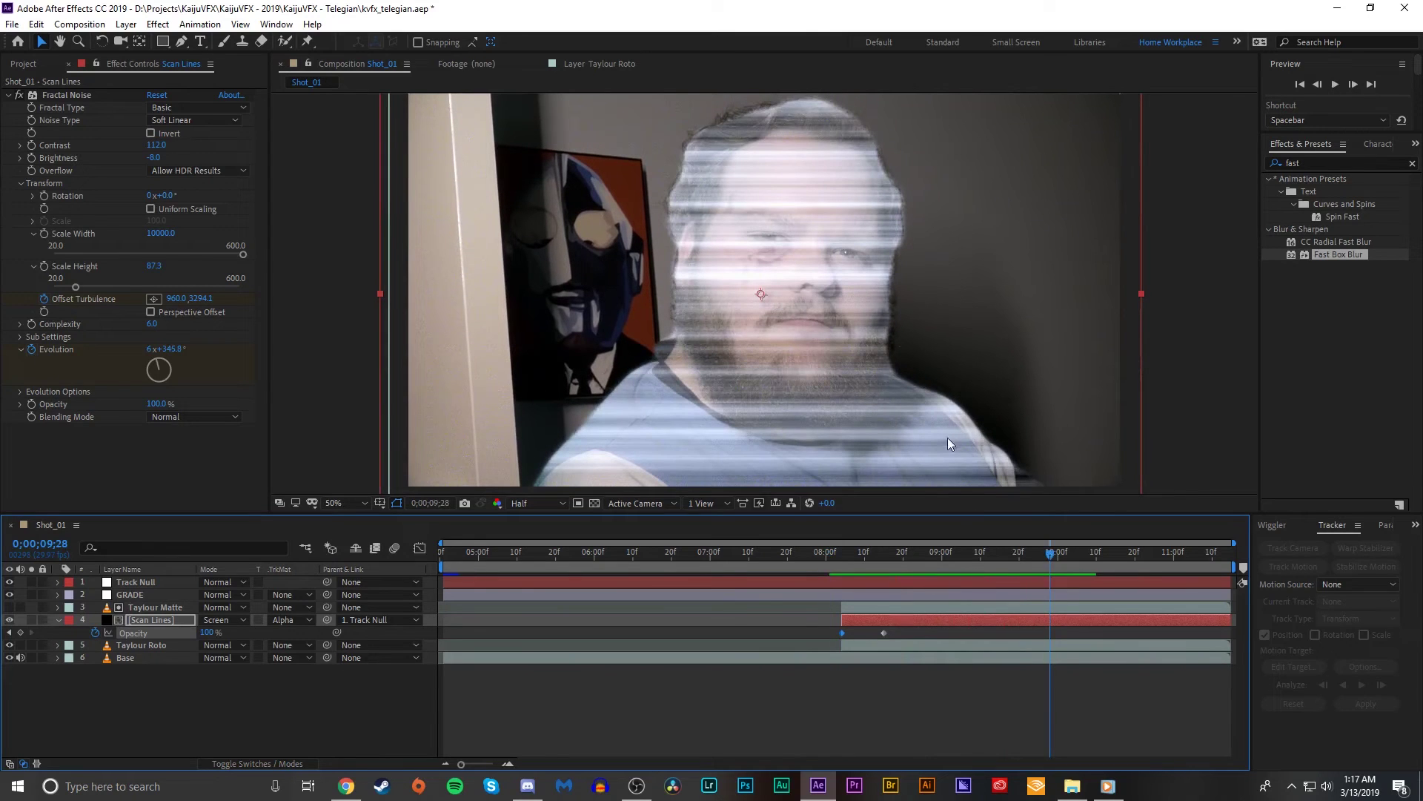
- Add CC Toner to the Scan Lines layer below Fractal Noise and set its Midtones color to a saturated blue
left_click(1351, 163)
type("cct")
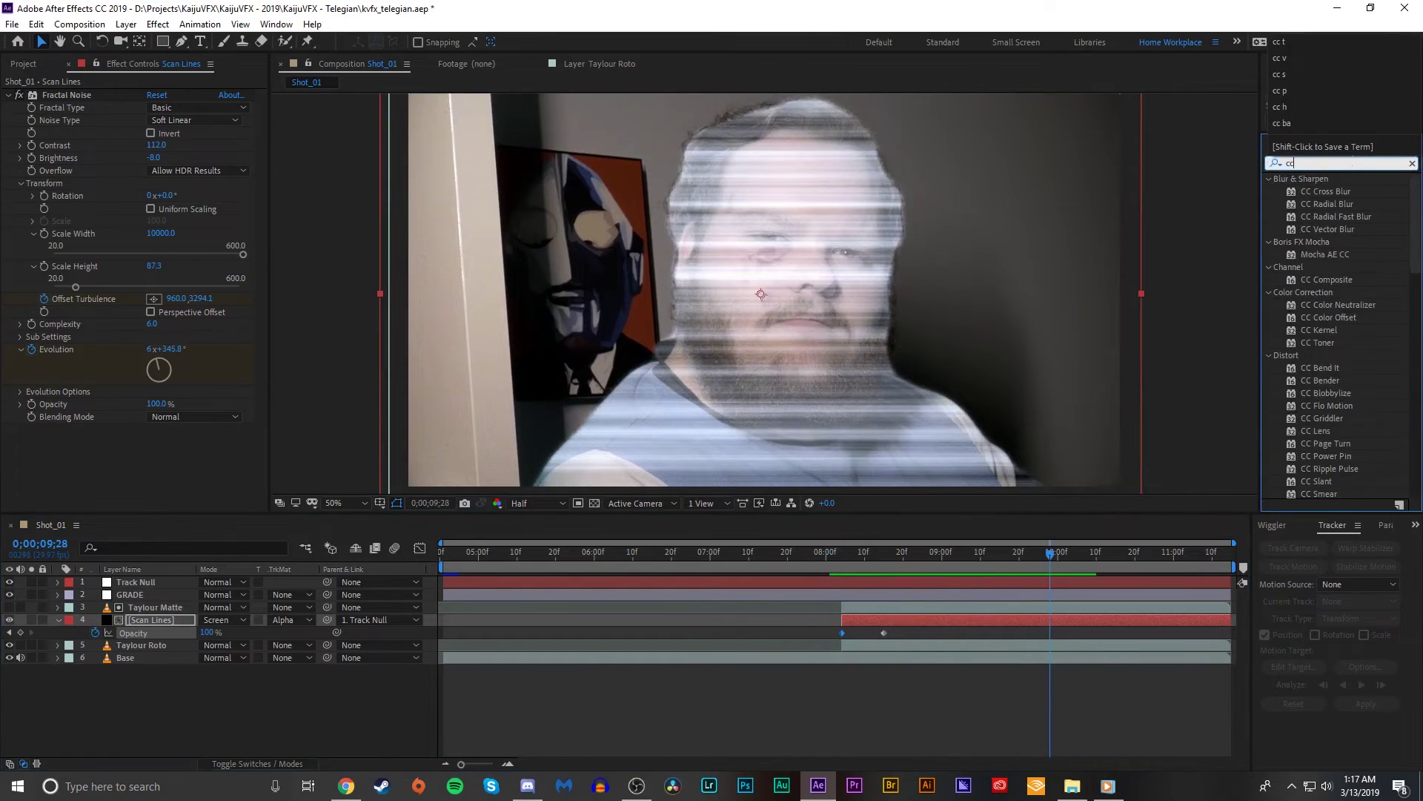
key("BackSpace")
type("t")
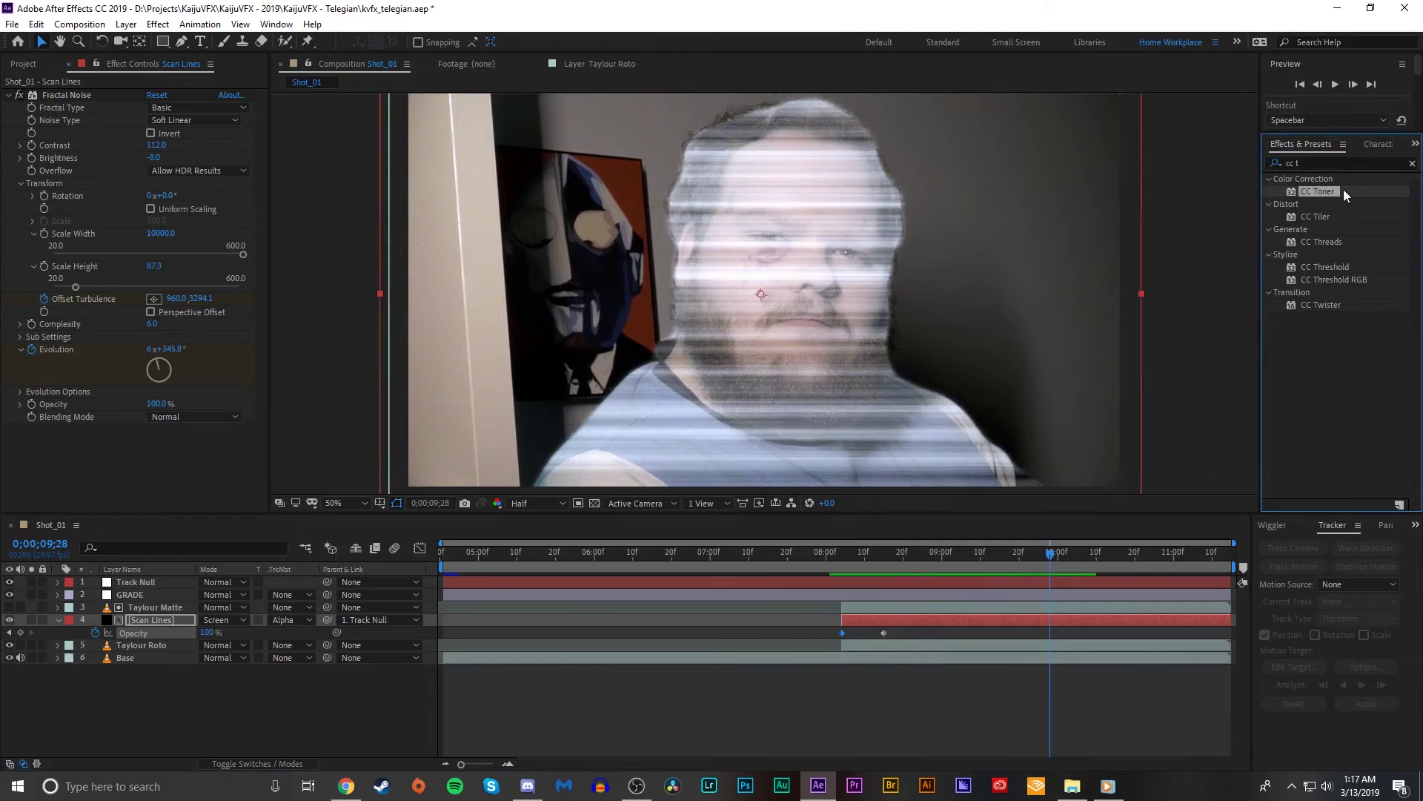
left_click_drag(1344, 189, 75, 377)
left_click(153, 467)
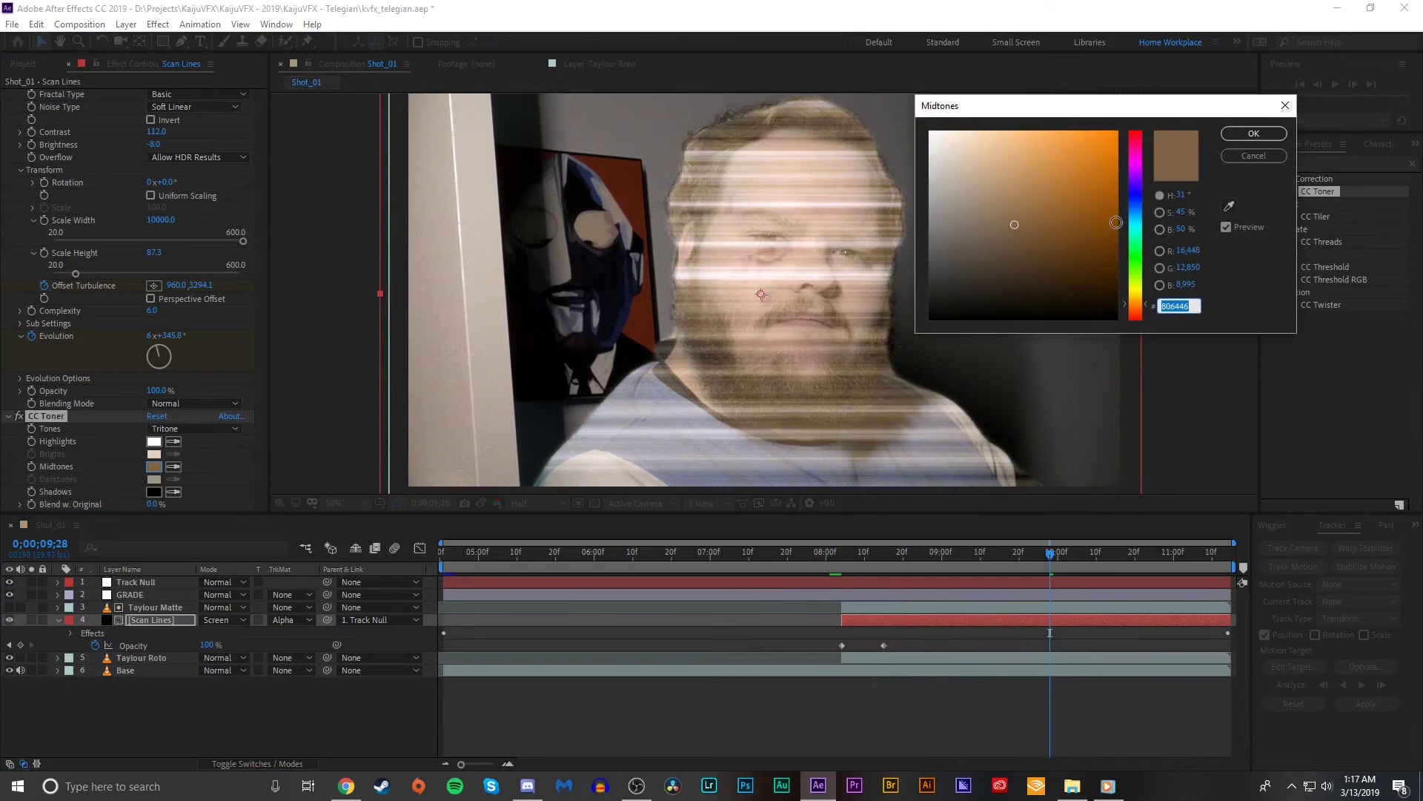
left_click(1135, 208)
left_click(1074, 129)
left_click_drag(1074, 122, 1093, 168)
left_click(1233, 132)
- Preview the blue scan-line animation from about 0;00;08;25 and stop at 0;00;09;22
key("space")
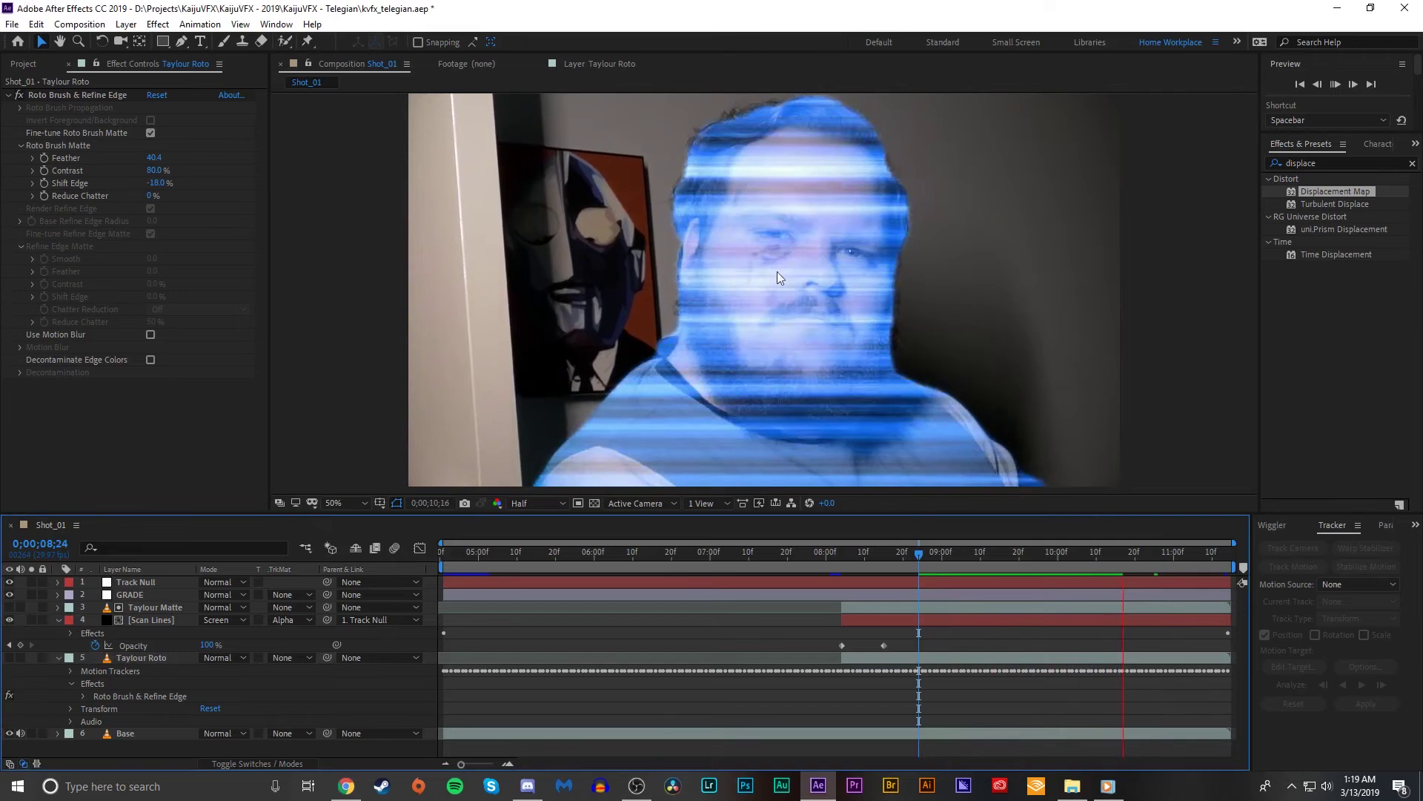
left_click(928, 557)
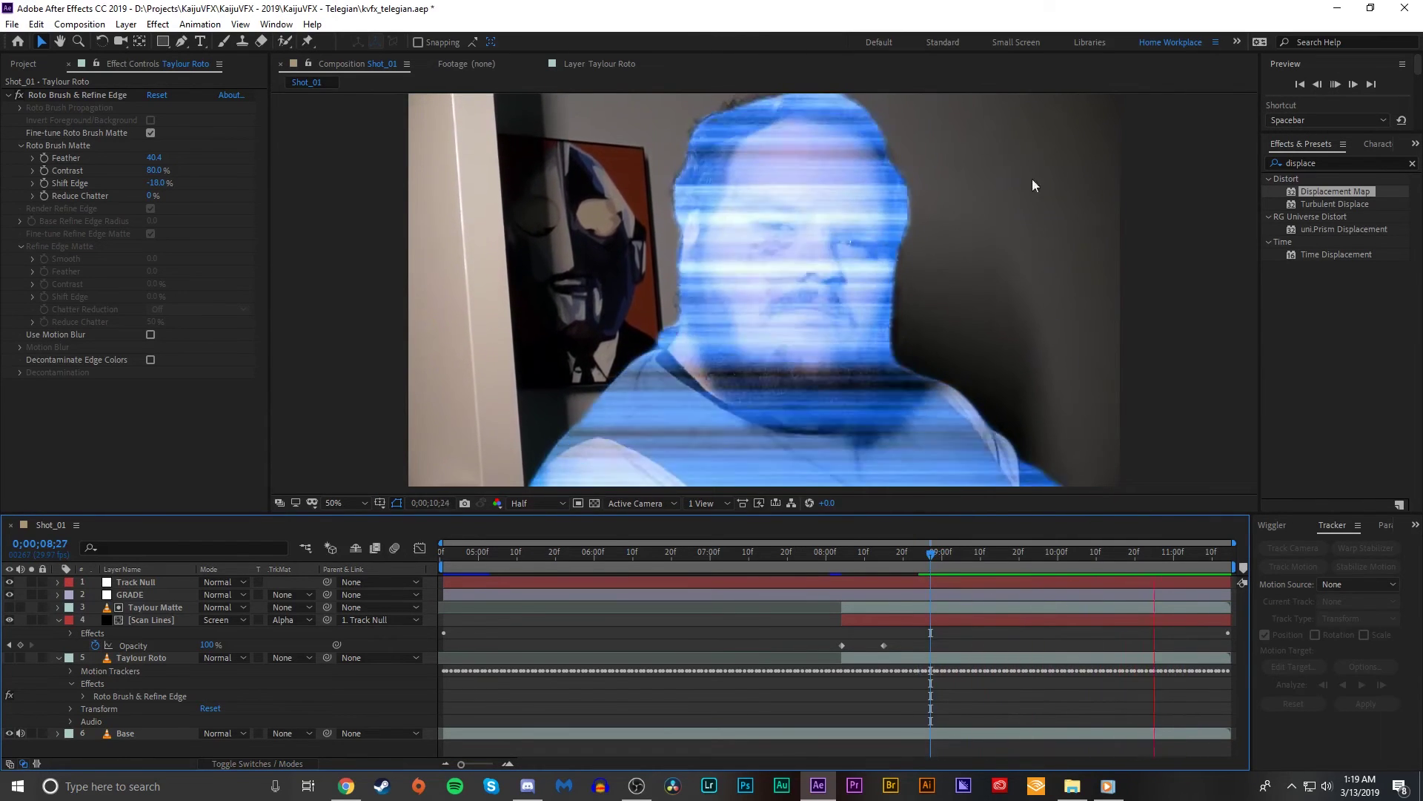
left_click(923, 557)
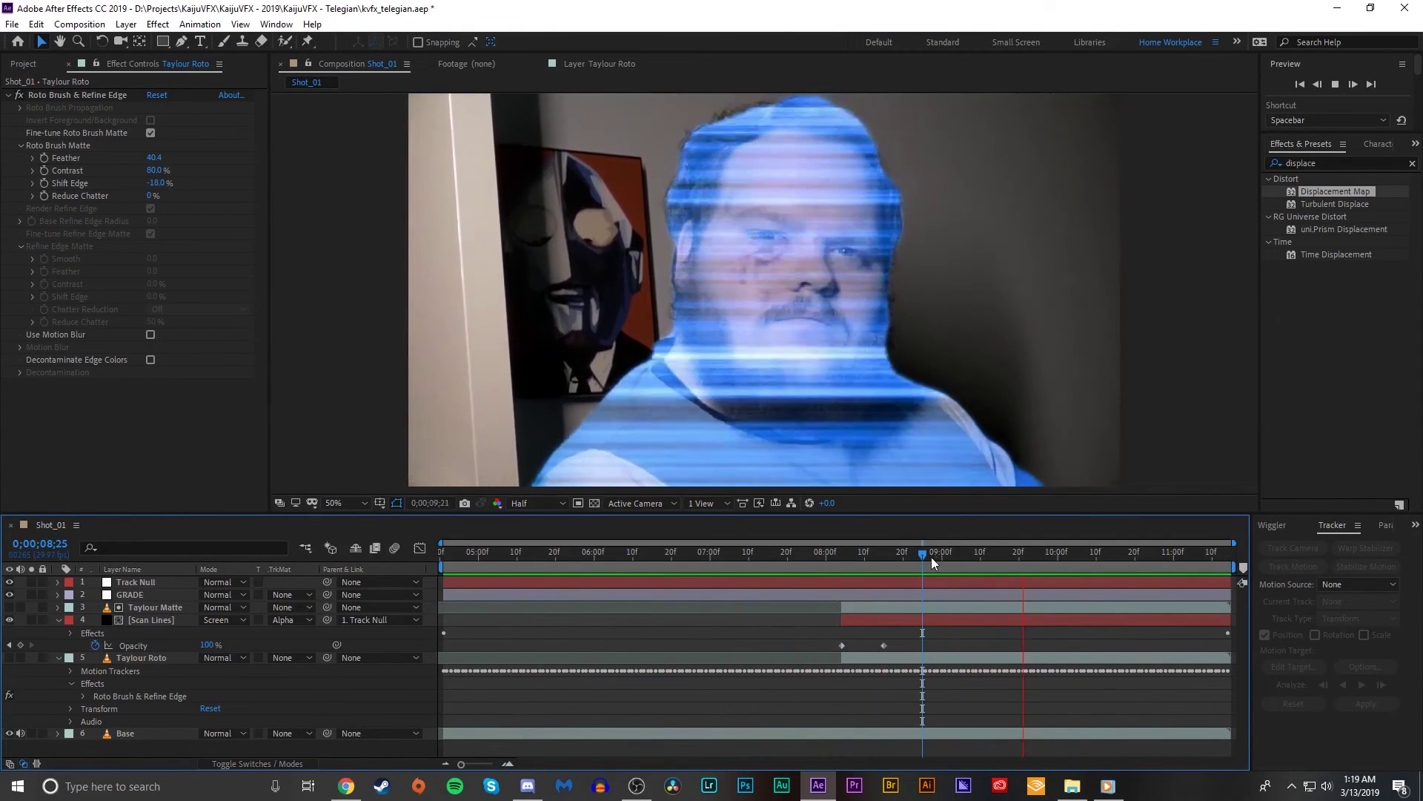
key("space")
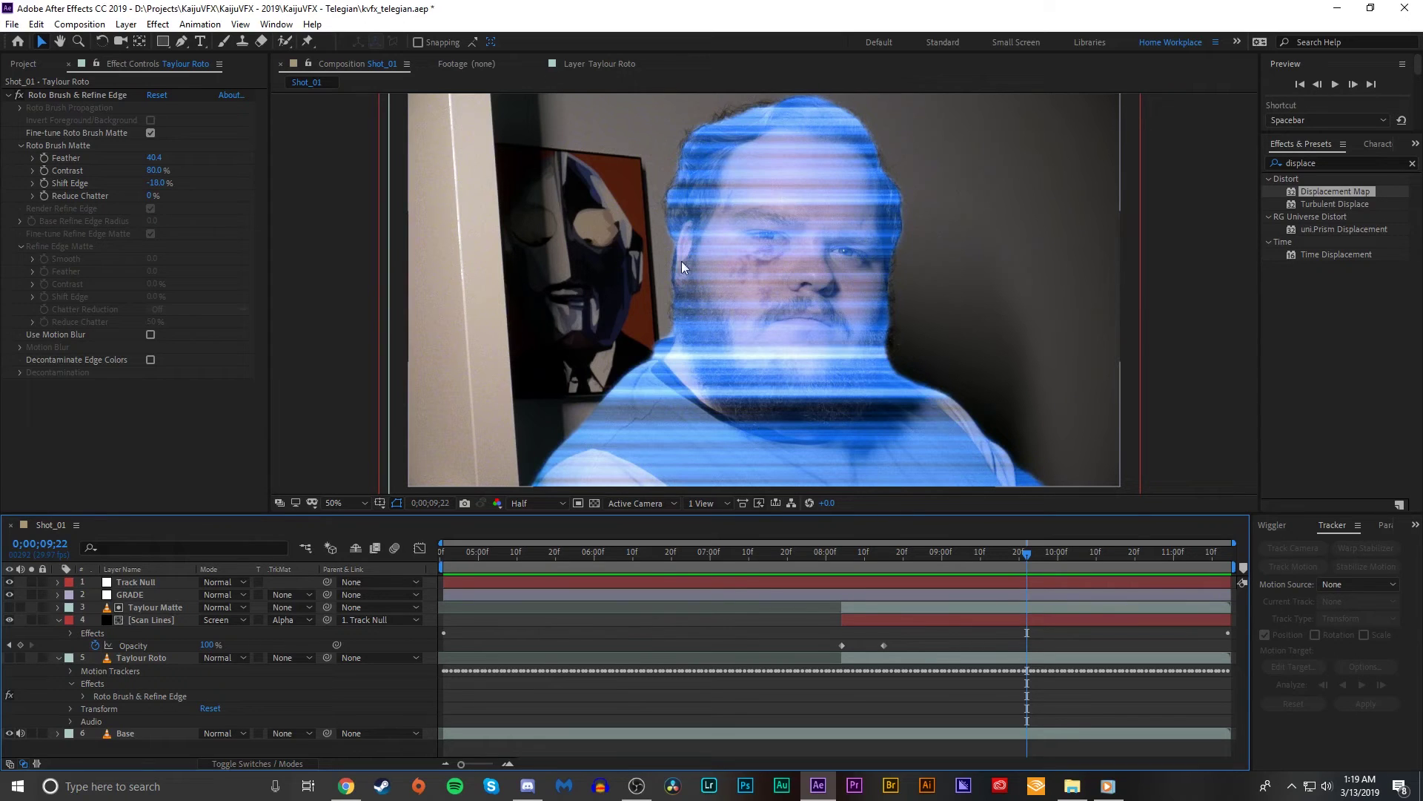
- Make the Roto layer visible and solo it to isolate the man, ready for an effect search
left_click(127, 661)
left_click(31, 658)
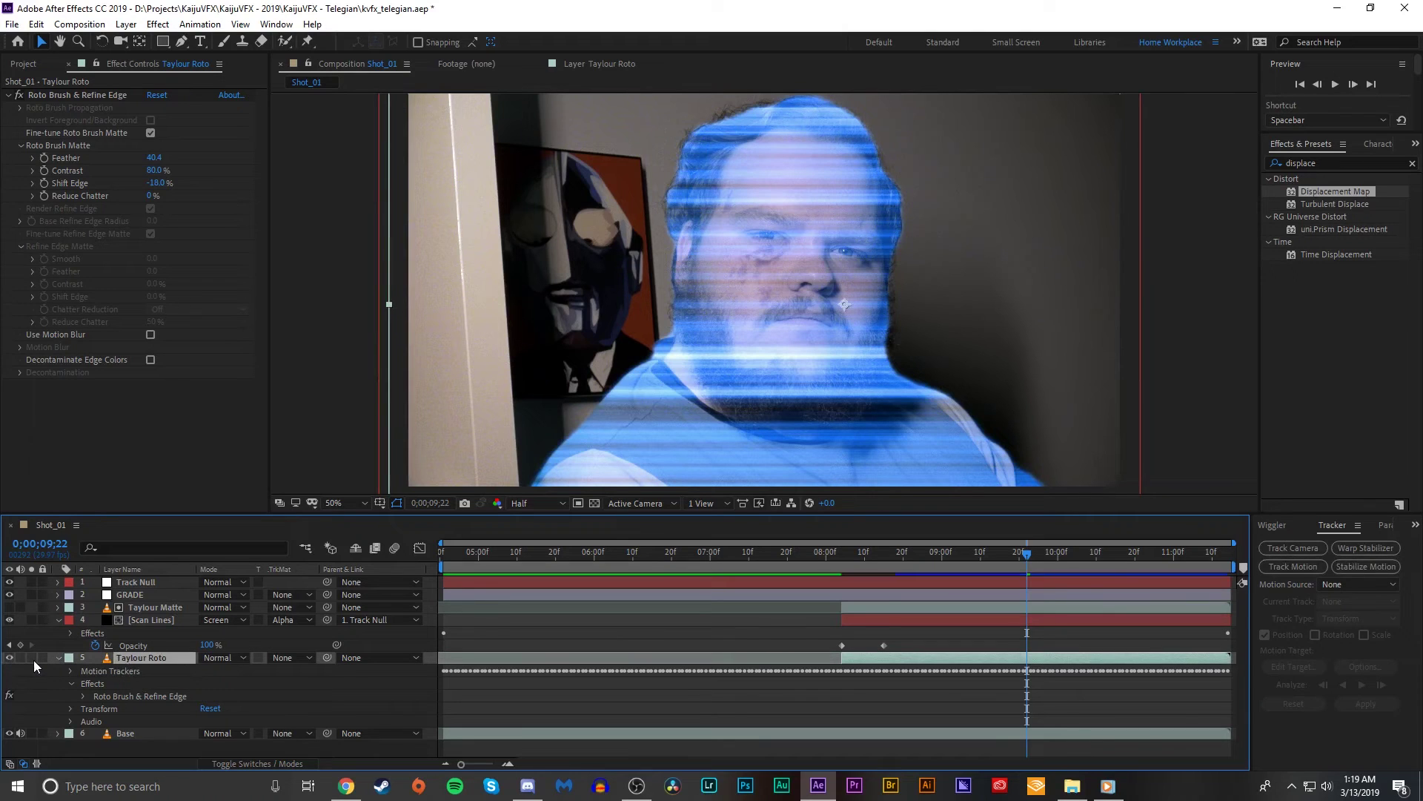
left_click(1347, 163)
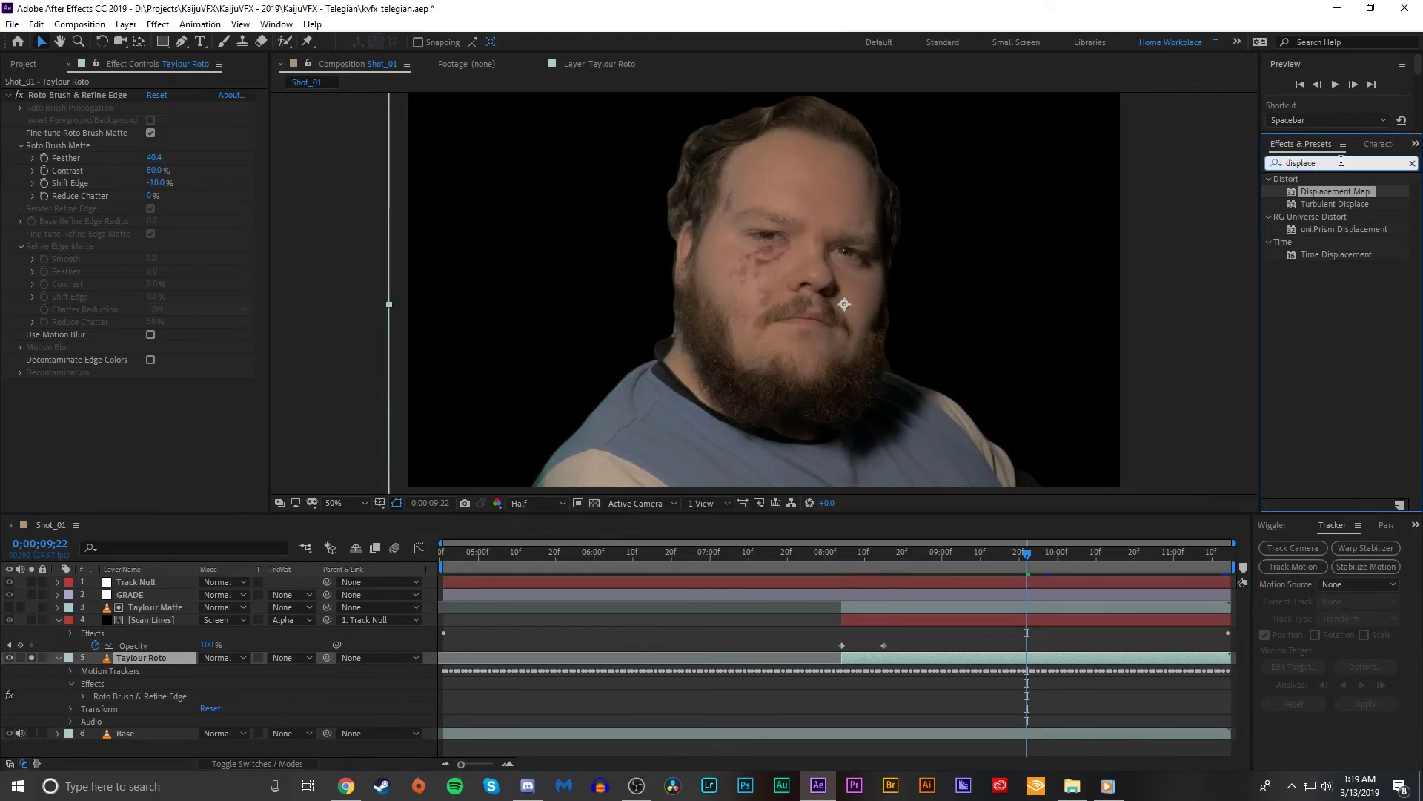
- Add the Displacement Map effect to the Scan Lines layer between Fractal Noise and CC Toner
left_click(787, 632)
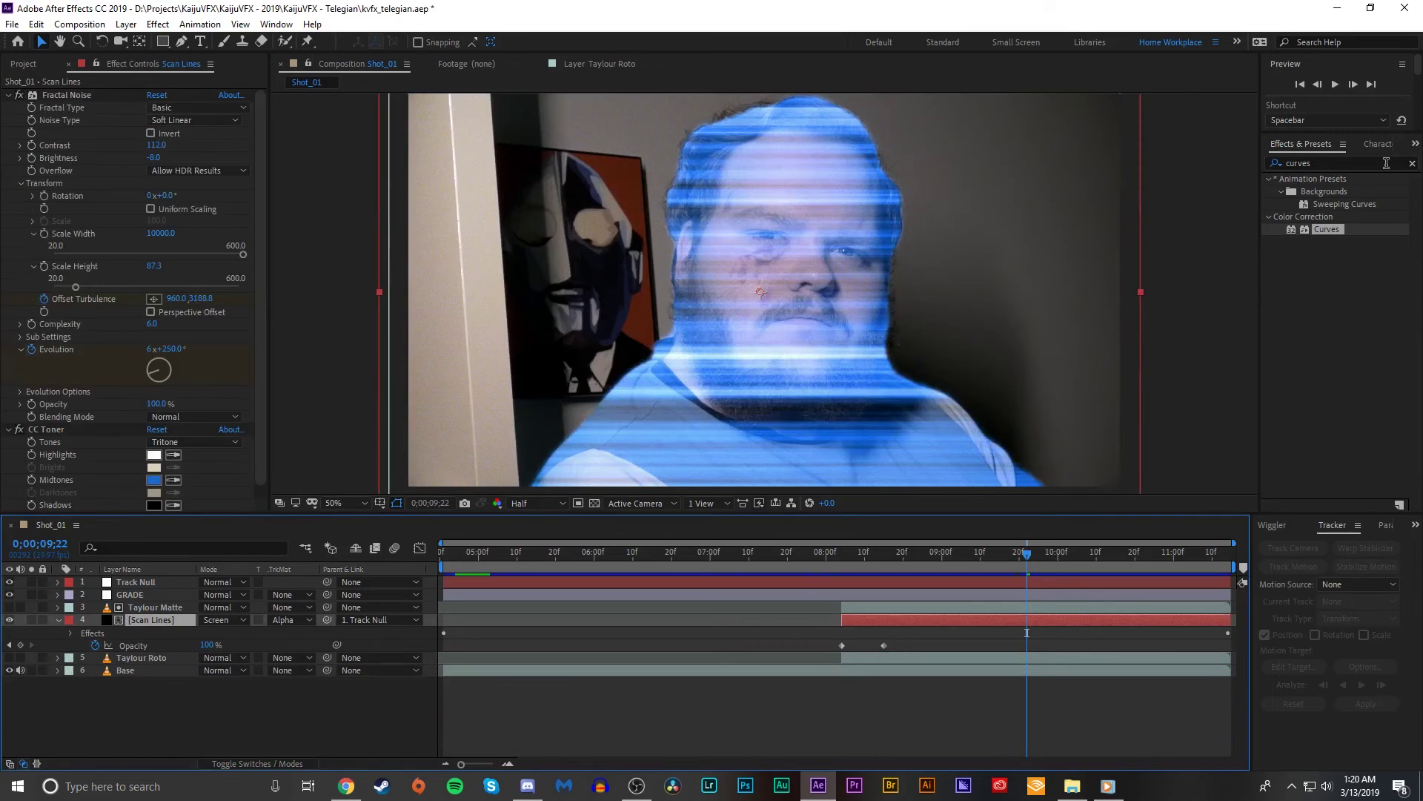
left_click(1386, 164)
type("d")
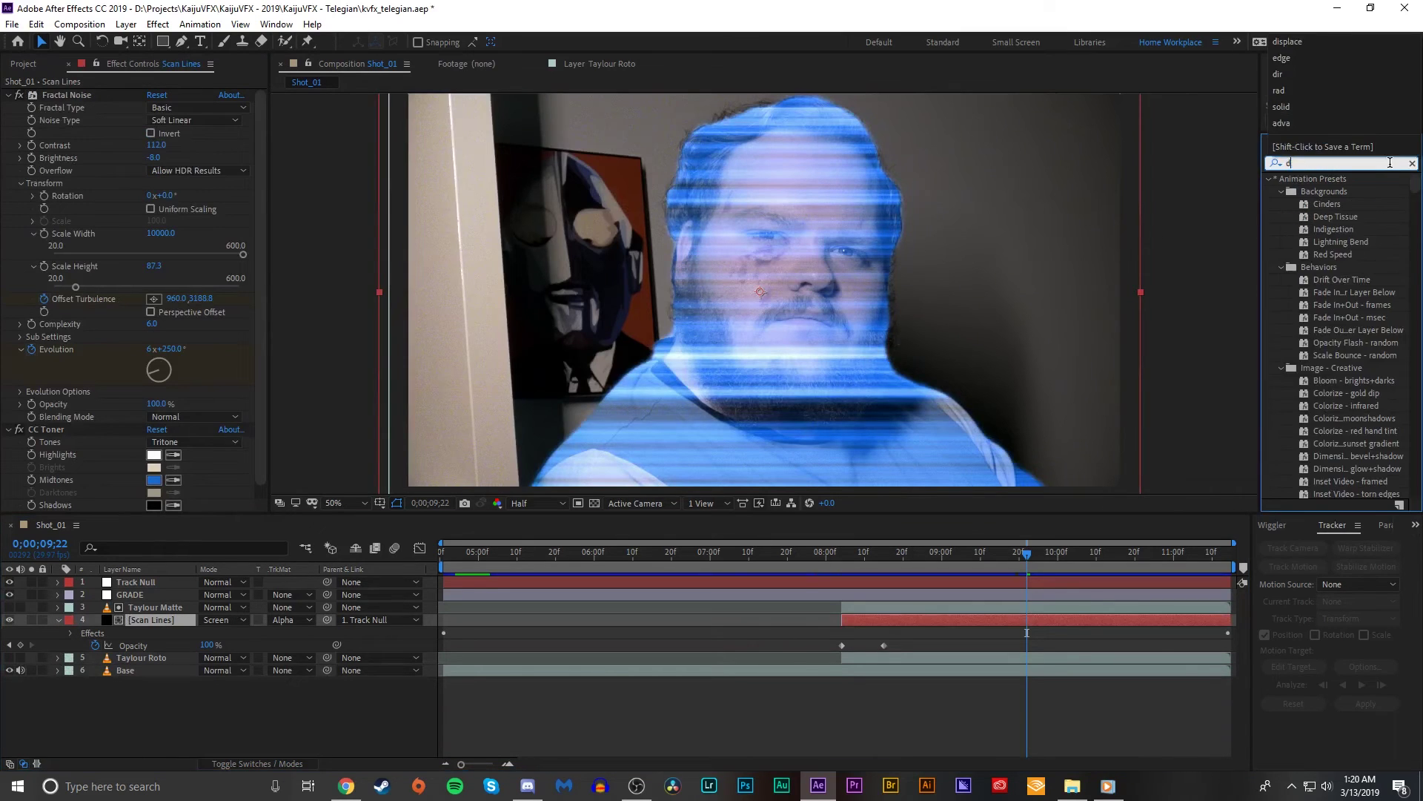
type("isplace")
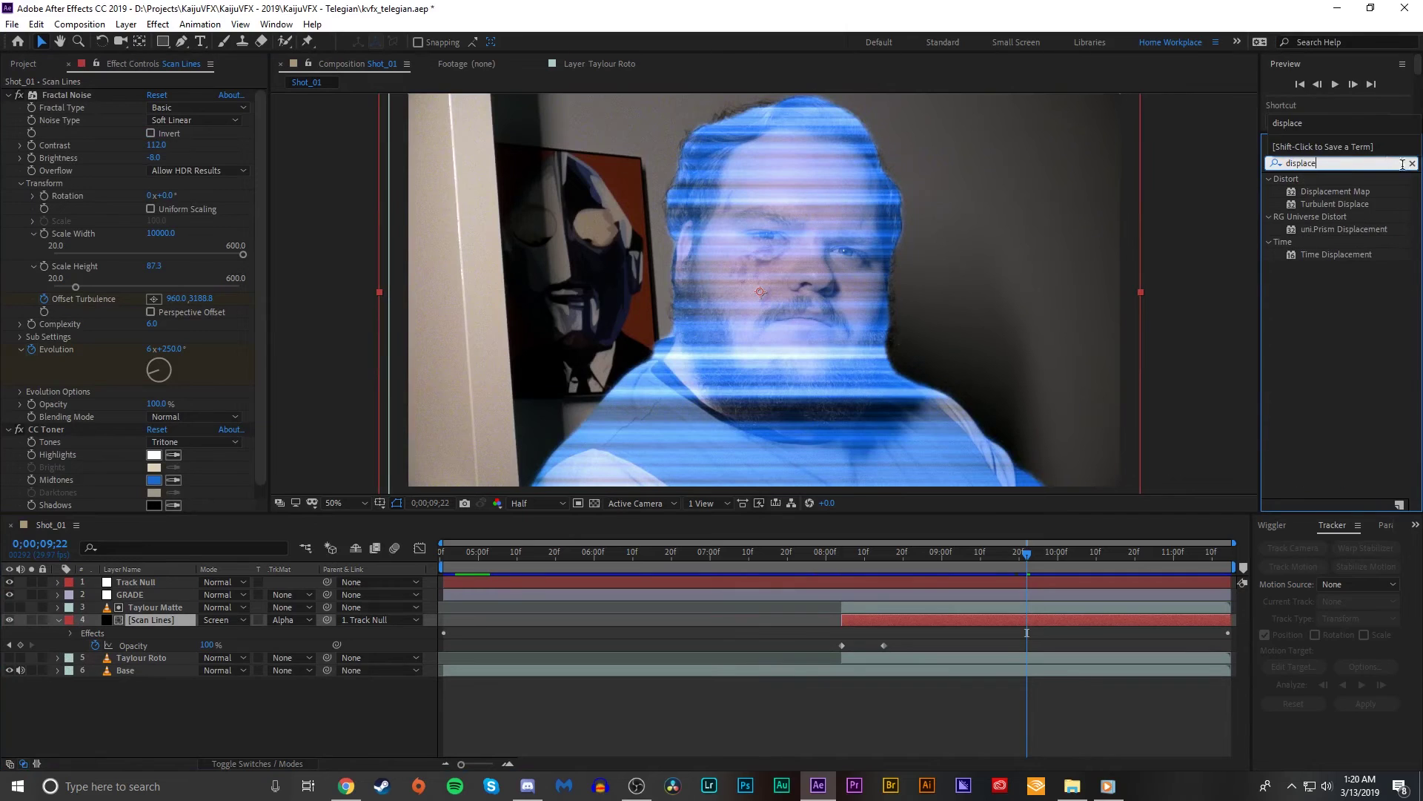
left_click_drag(1354, 191, 96, 344)
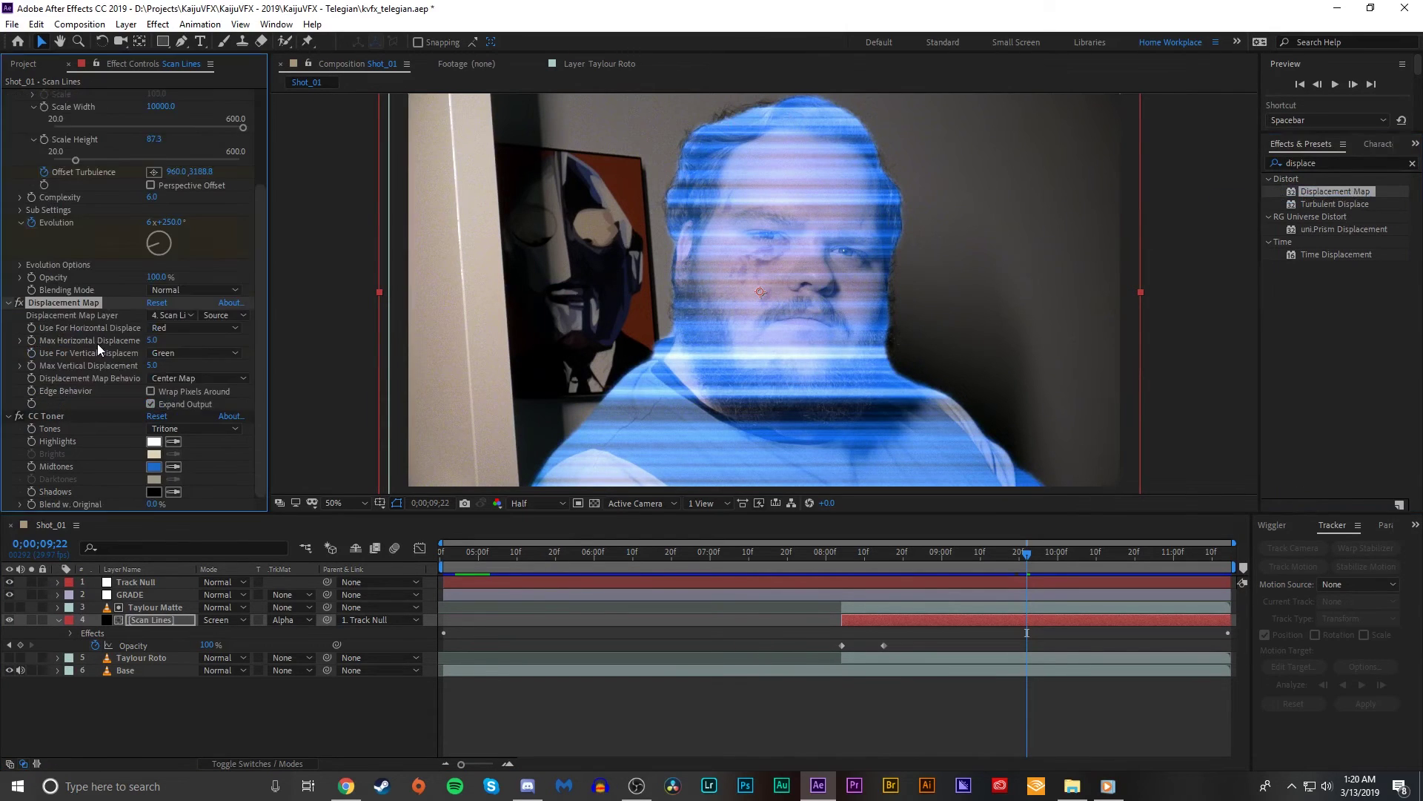
- Set the Displacement Map's source layer to the Roto layer and use Luminance for both horizontal and vertical displacement
left_click(166, 316)
left_click(210, 417)
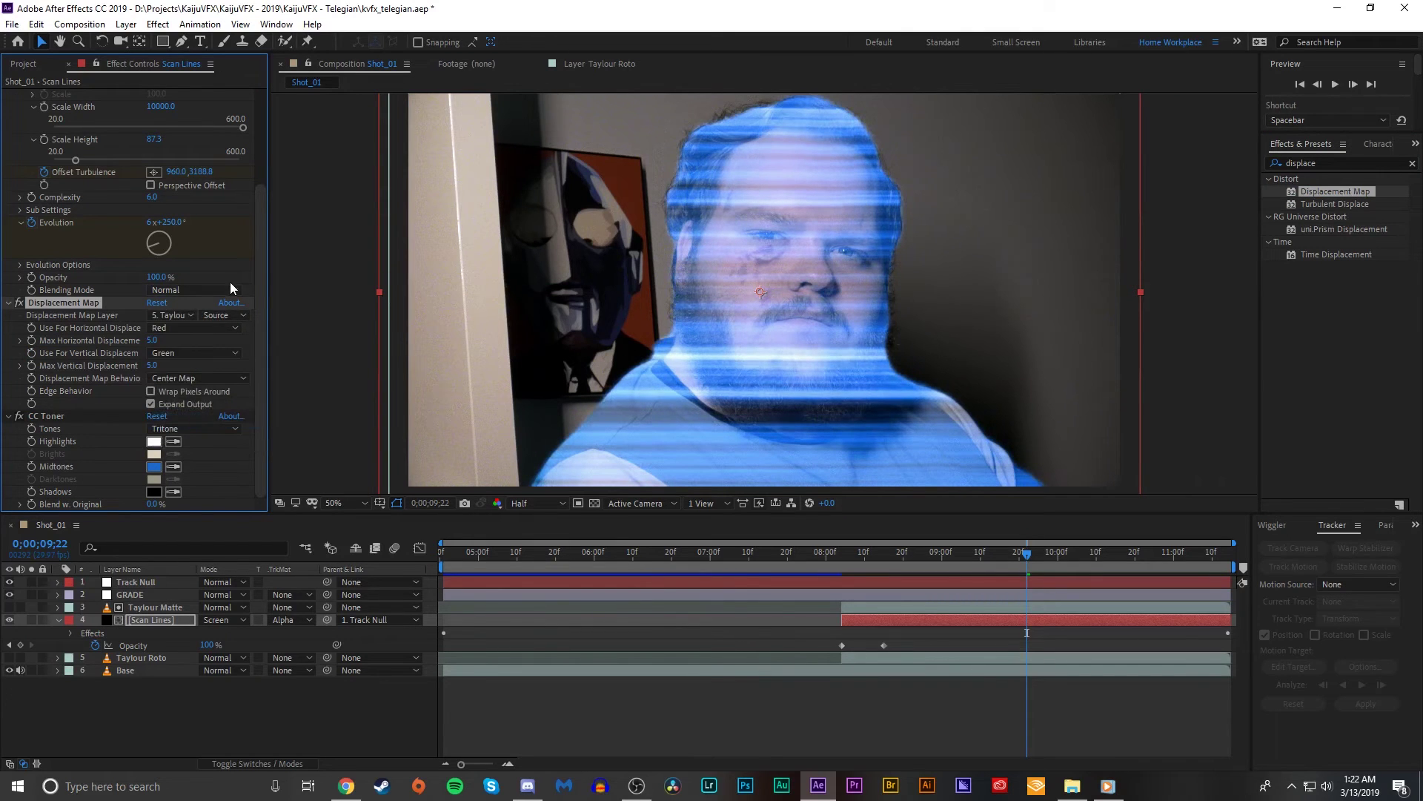
left_click(195, 333)
left_click(215, 408)
left_click(199, 353)
left_click(194, 433)
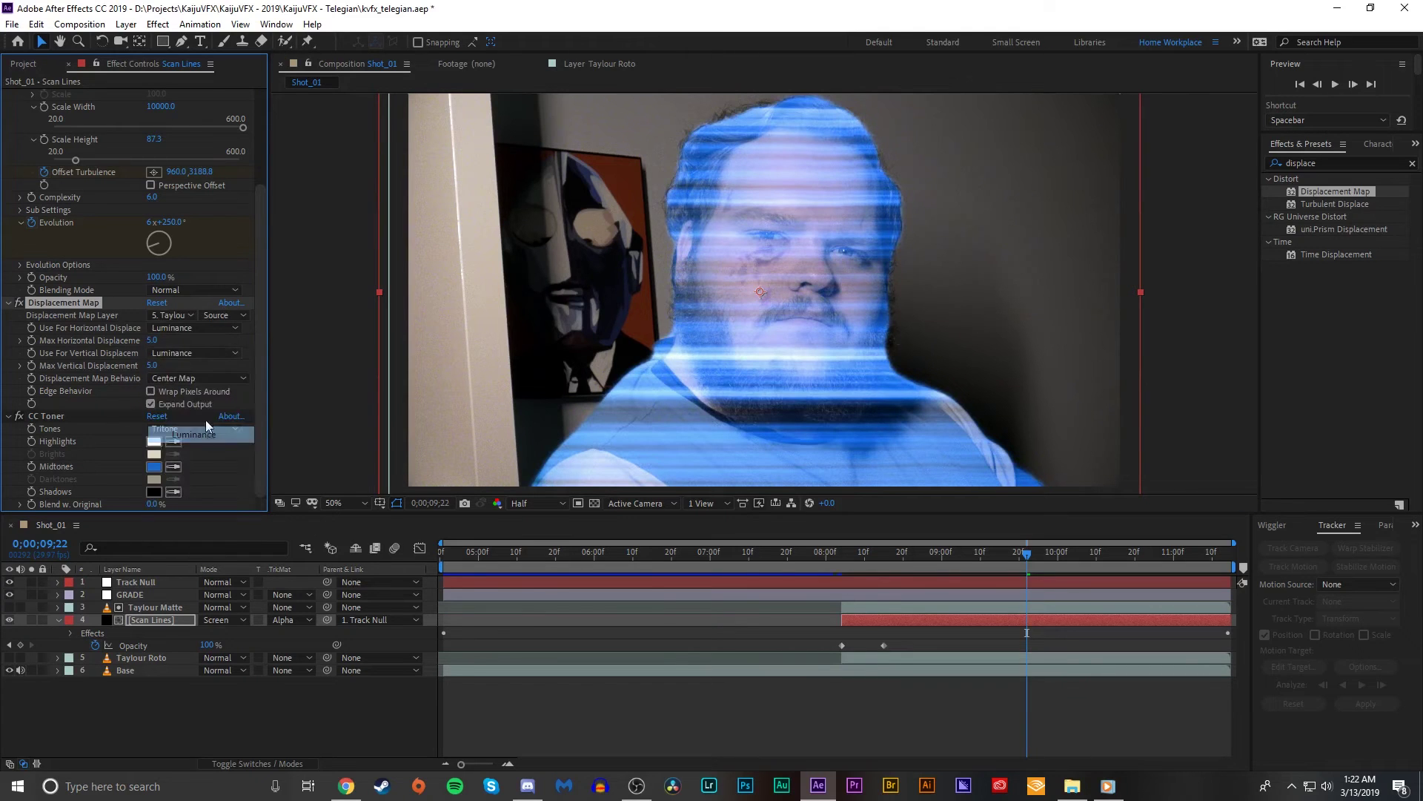
- Try Max Vertical Displacement values of 43.0, 57.0 and 41.0 on the Displacement Map, checking the shirt and face up close
left_click_drag(156, 368, 178, 372)
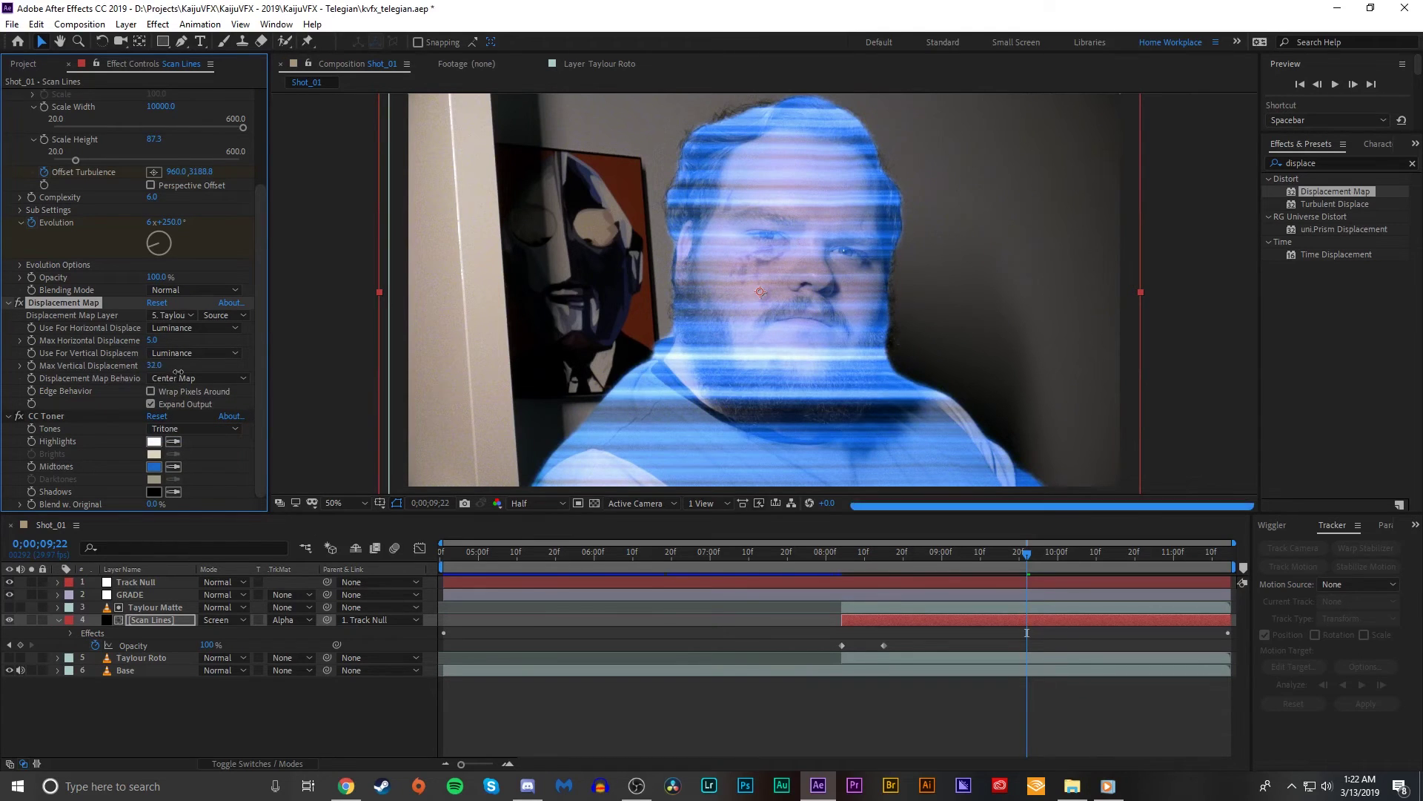
left_click_drag(170, 372, 185, 371)
scroll(855, 394, "up", 4)
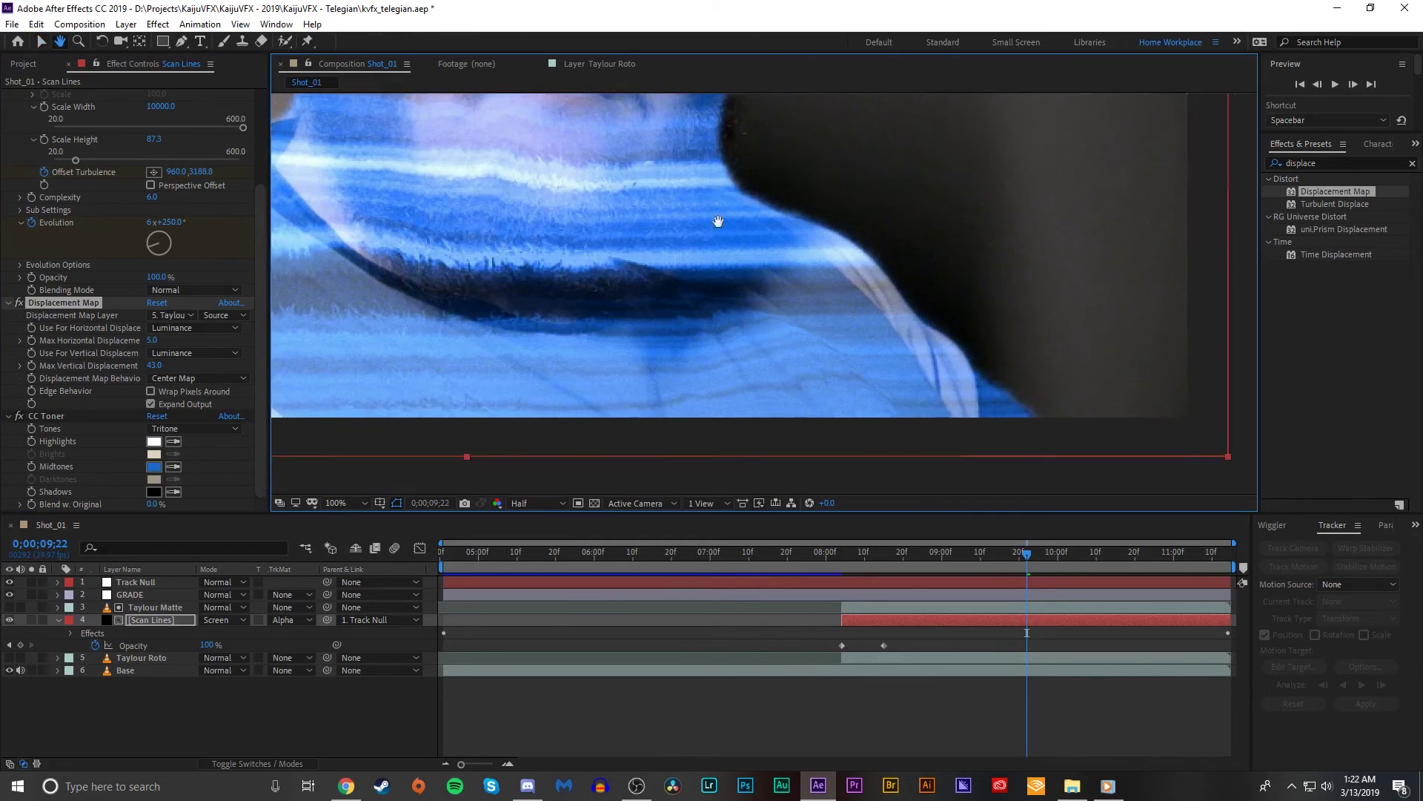
left_click_drag(855, 394, 809, 349)
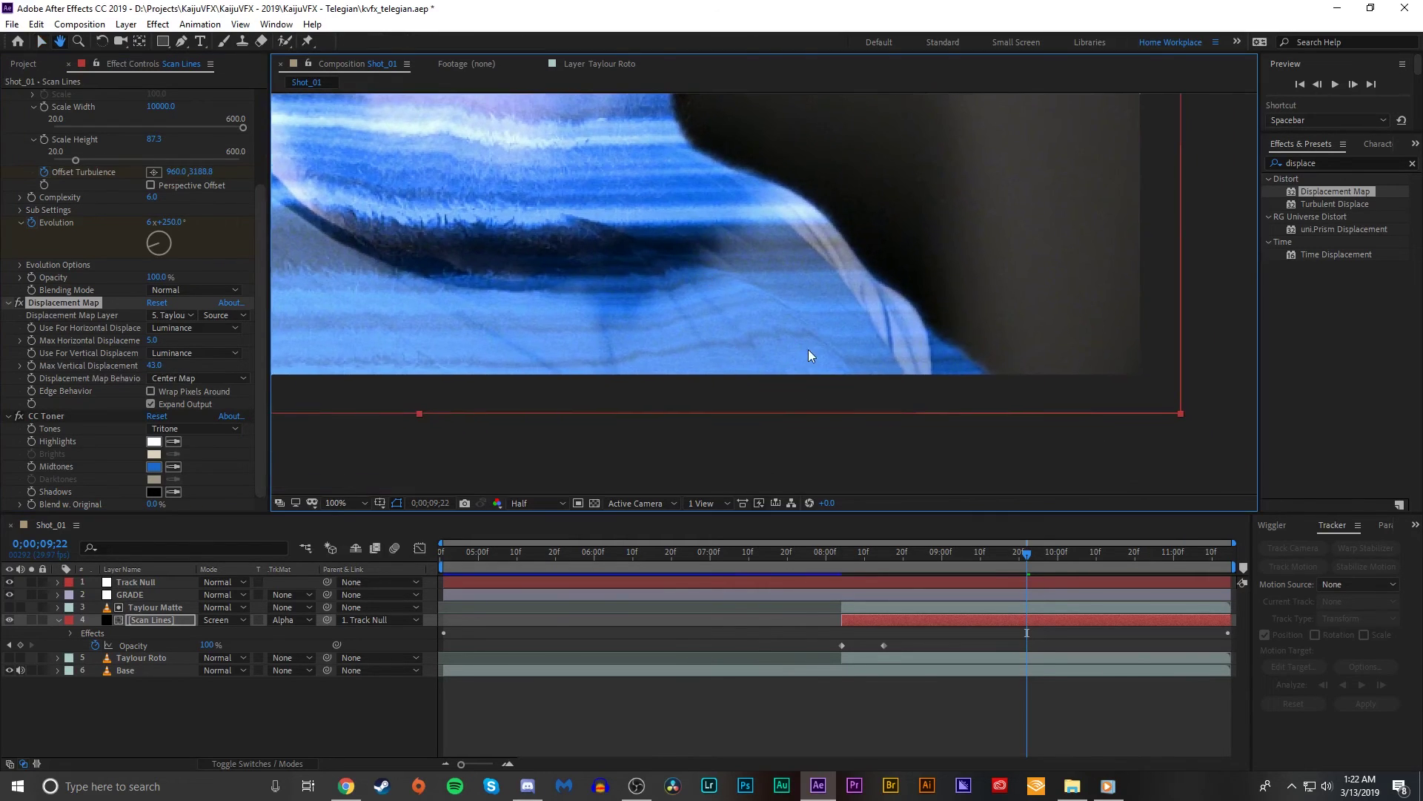
scroll(812, 345, "up", 1)
scroll(772, 298, "down", 1)
mouse_move(153, 369)
left_mouse_down()
mouse_move(126, 367)
mouse_move(159, 363)
left_mouse_up()
scroll(619, 252, "down", 1)
scroll(619, 252, "up", 1)
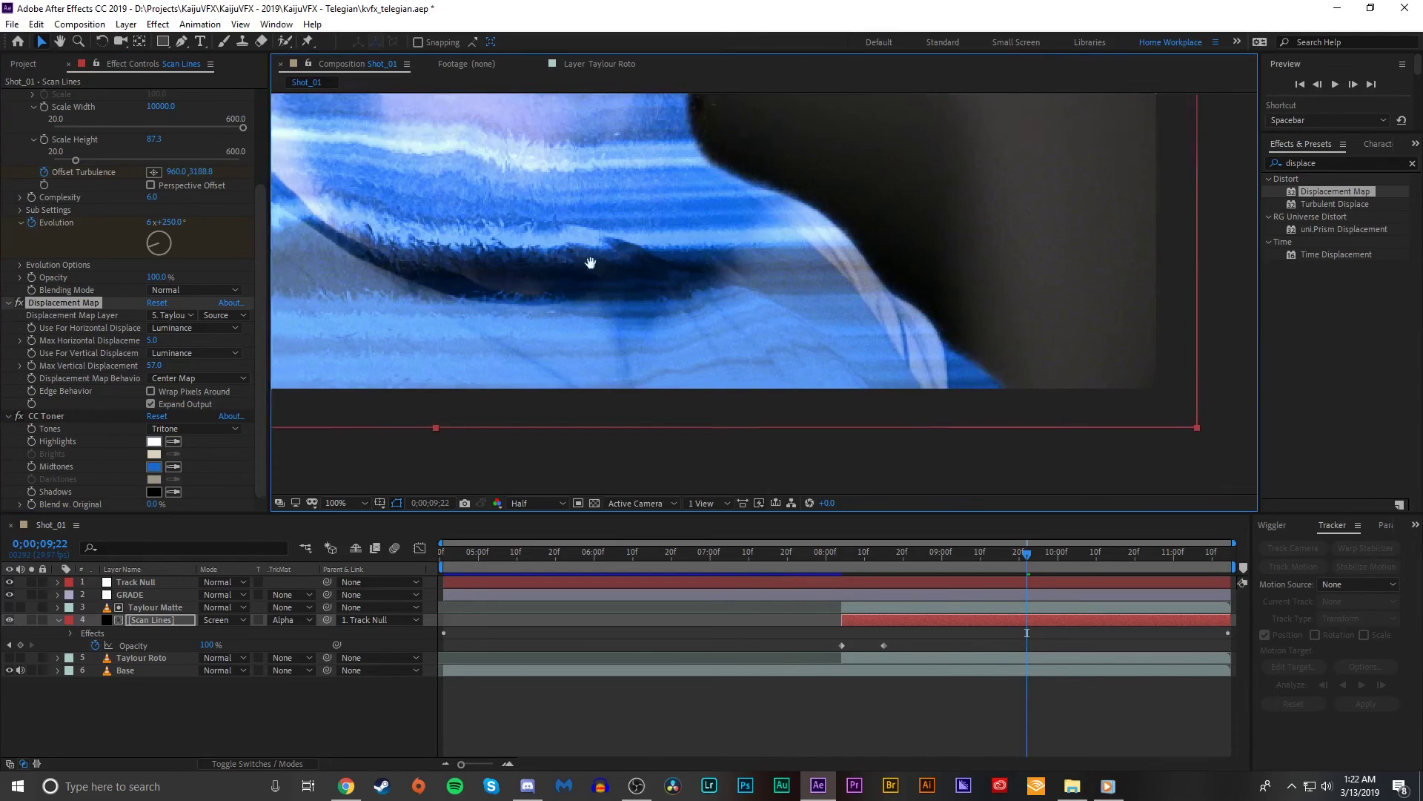
left_click_drag(154, 365, 139, 366)
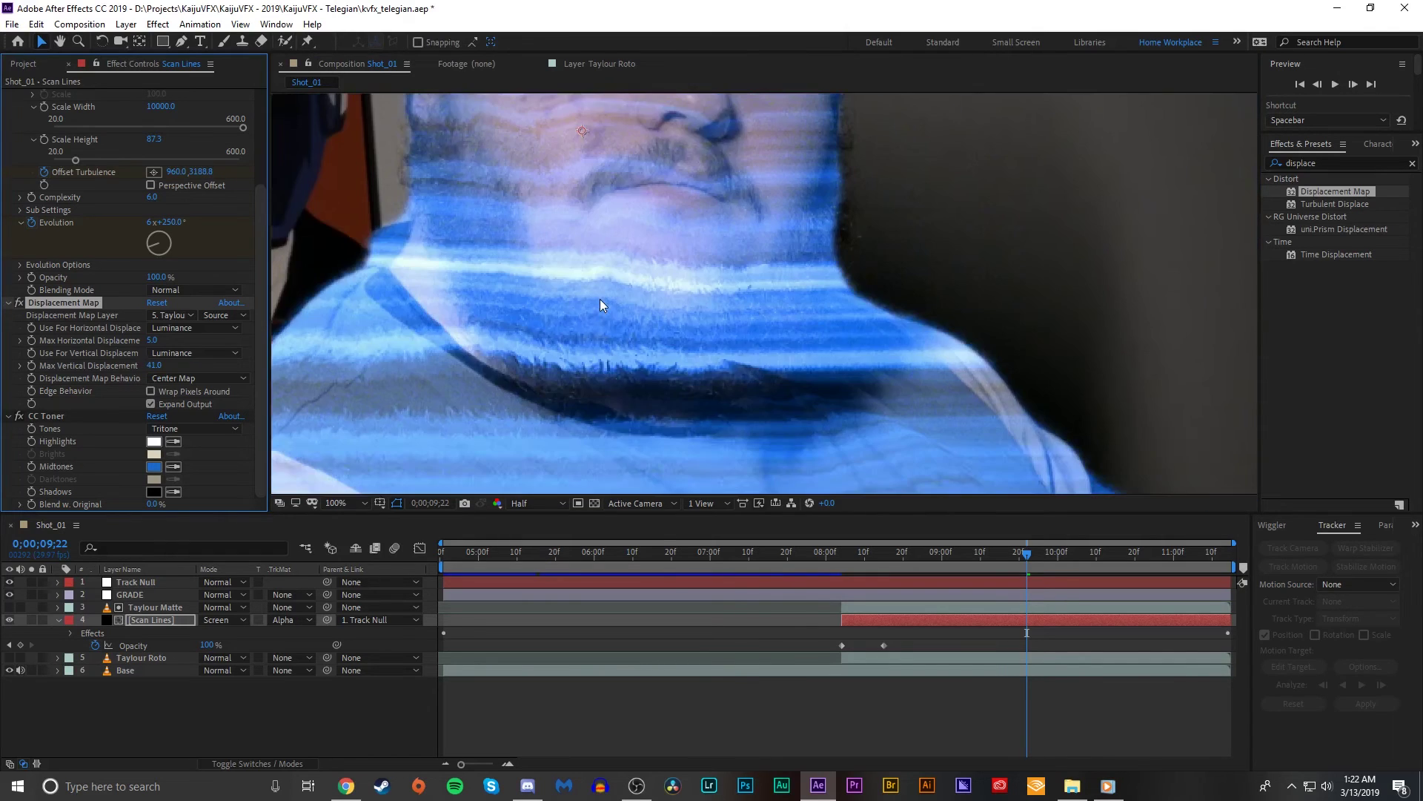
scroll(599, 299, "down", 2)
key("period")
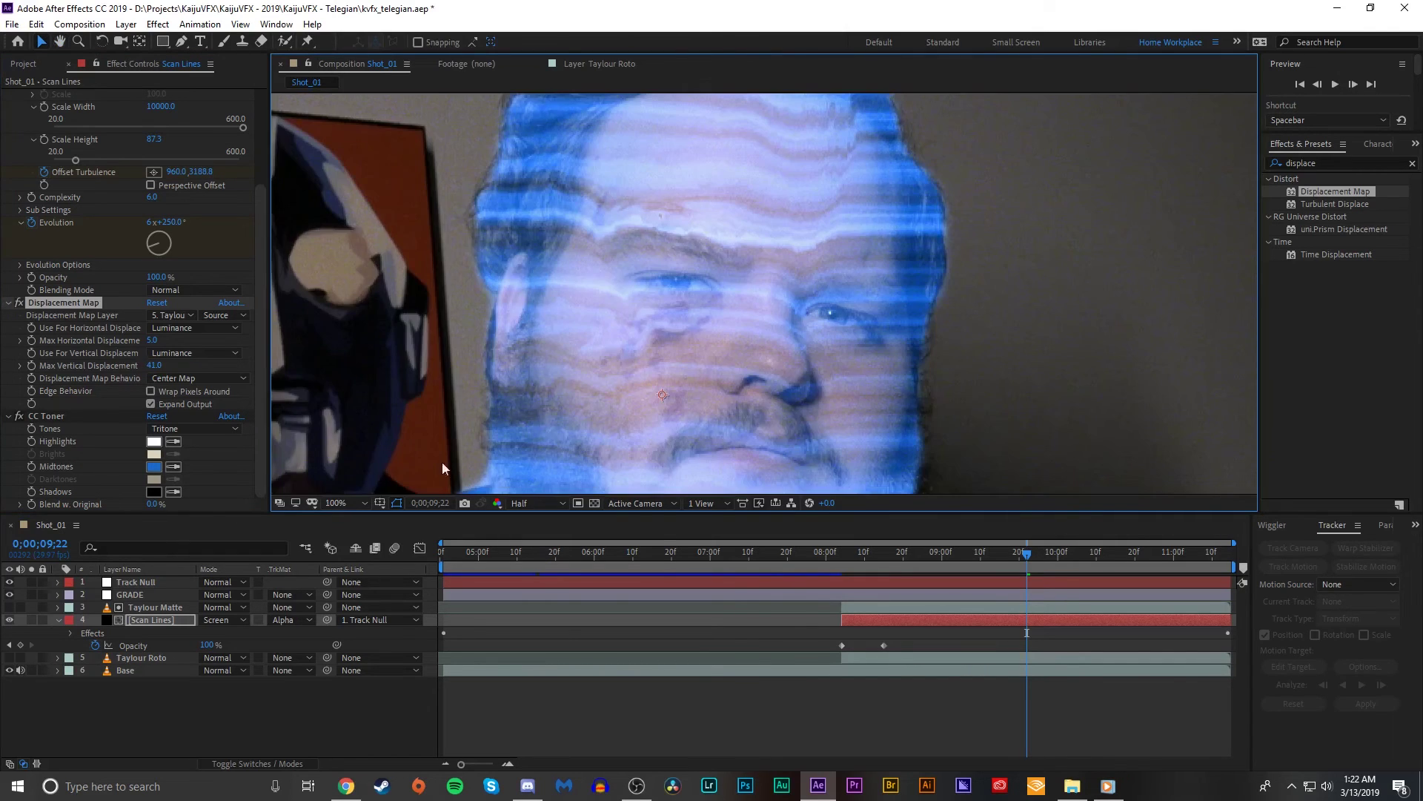
key("shift+slash")
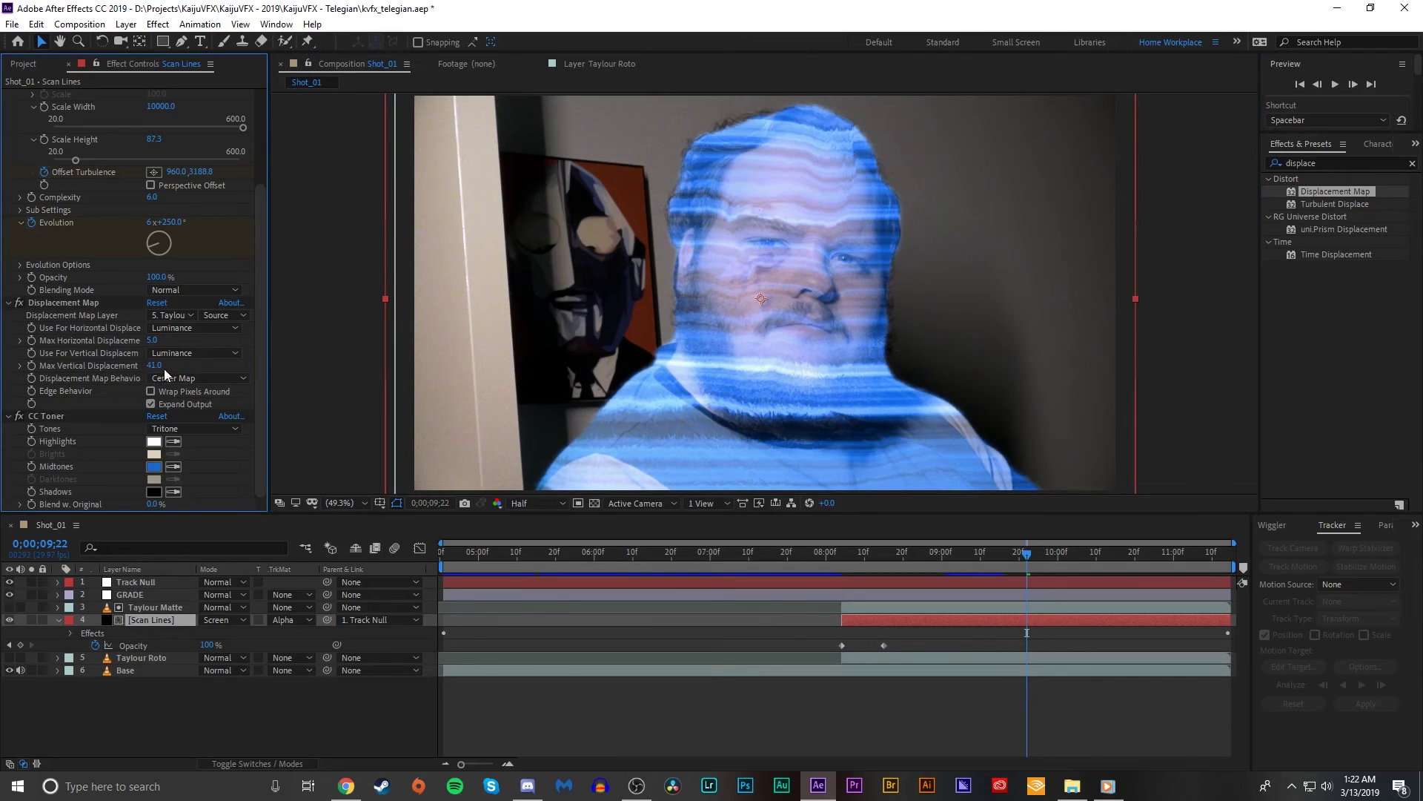
- Try an exaggerated Max Vertical Displacement of 235.0 and compare it with the earlier value by undoing and redoing
left_click_drag(172, 367, 241, 358)
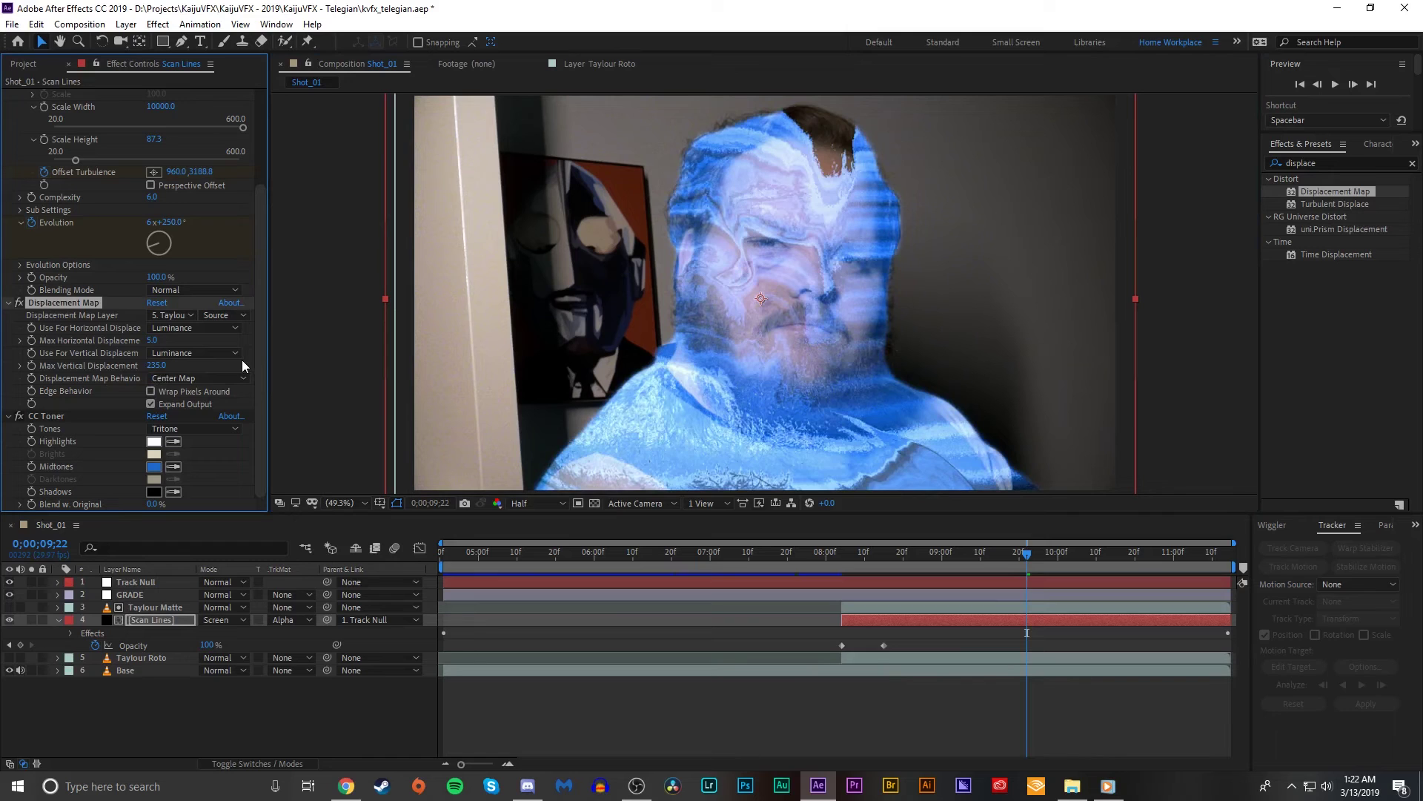
key("ctrl+z")
key("ctrl+z")
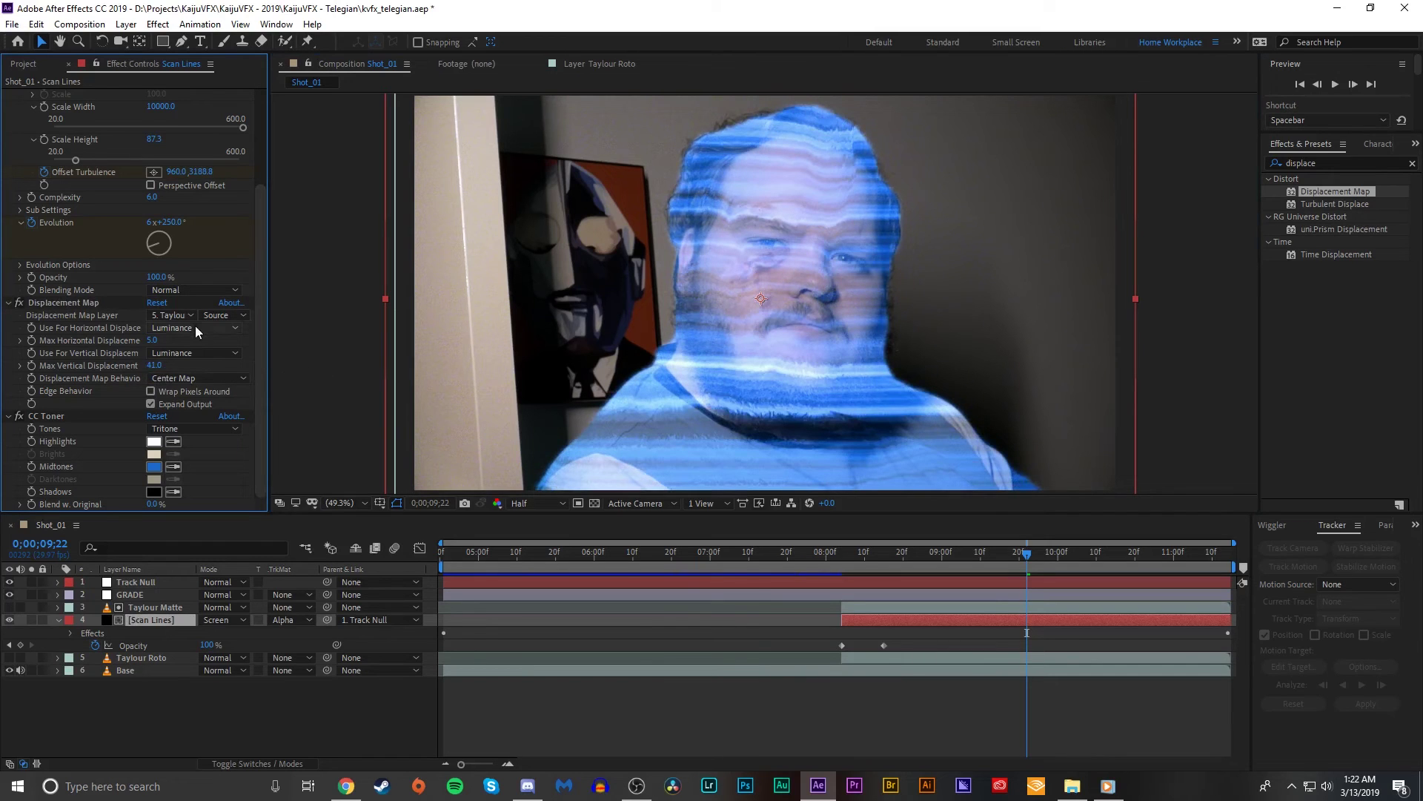
key("ctrl+shift+z")
key("ctrl+shift+z")
- Set the Displacement Map's Max Vertical Displacement to 44.0, preview from 0;00;07;25, and move to 0;00;08;21
left_click_drag(156, 365, 3, 365)
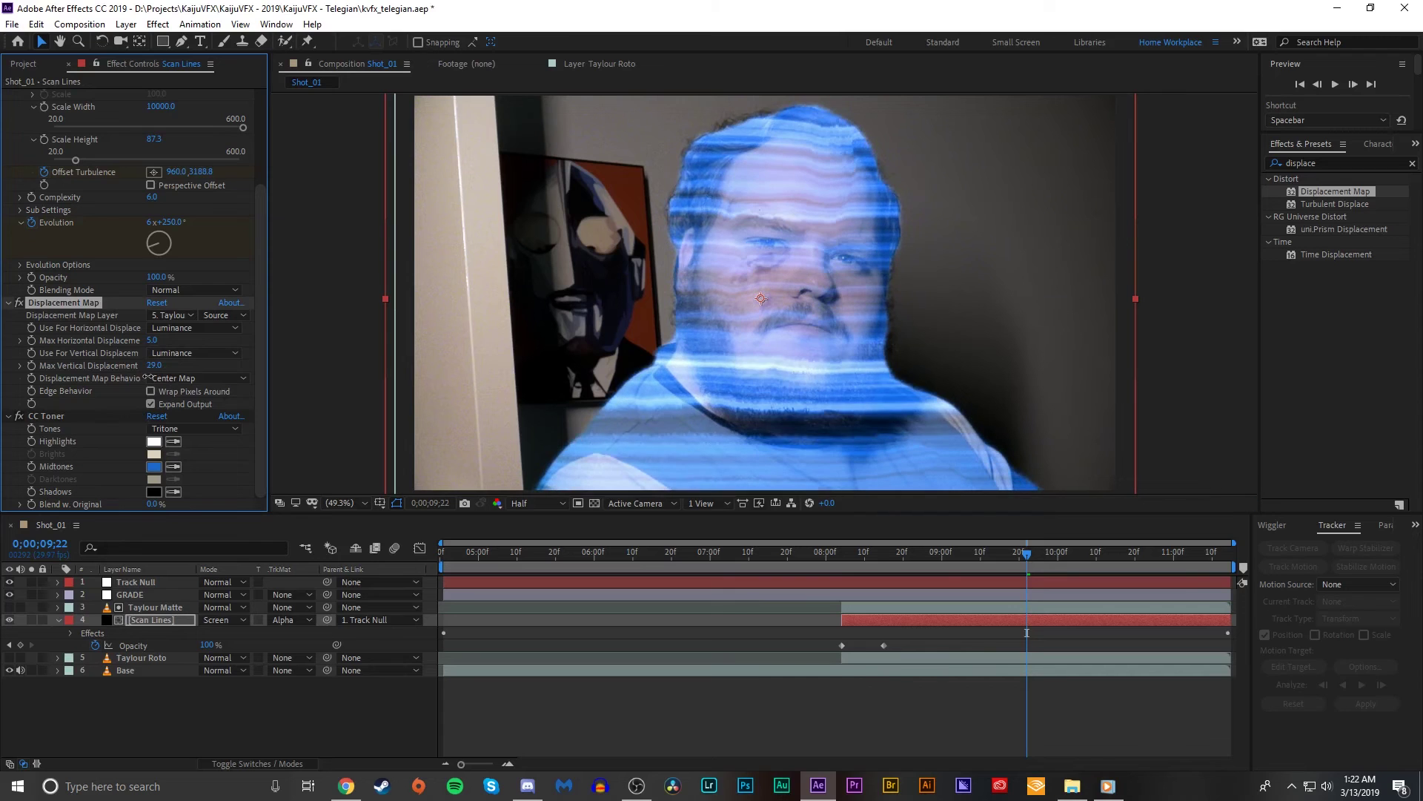
left_click_drag(148, 377, 155, 376)
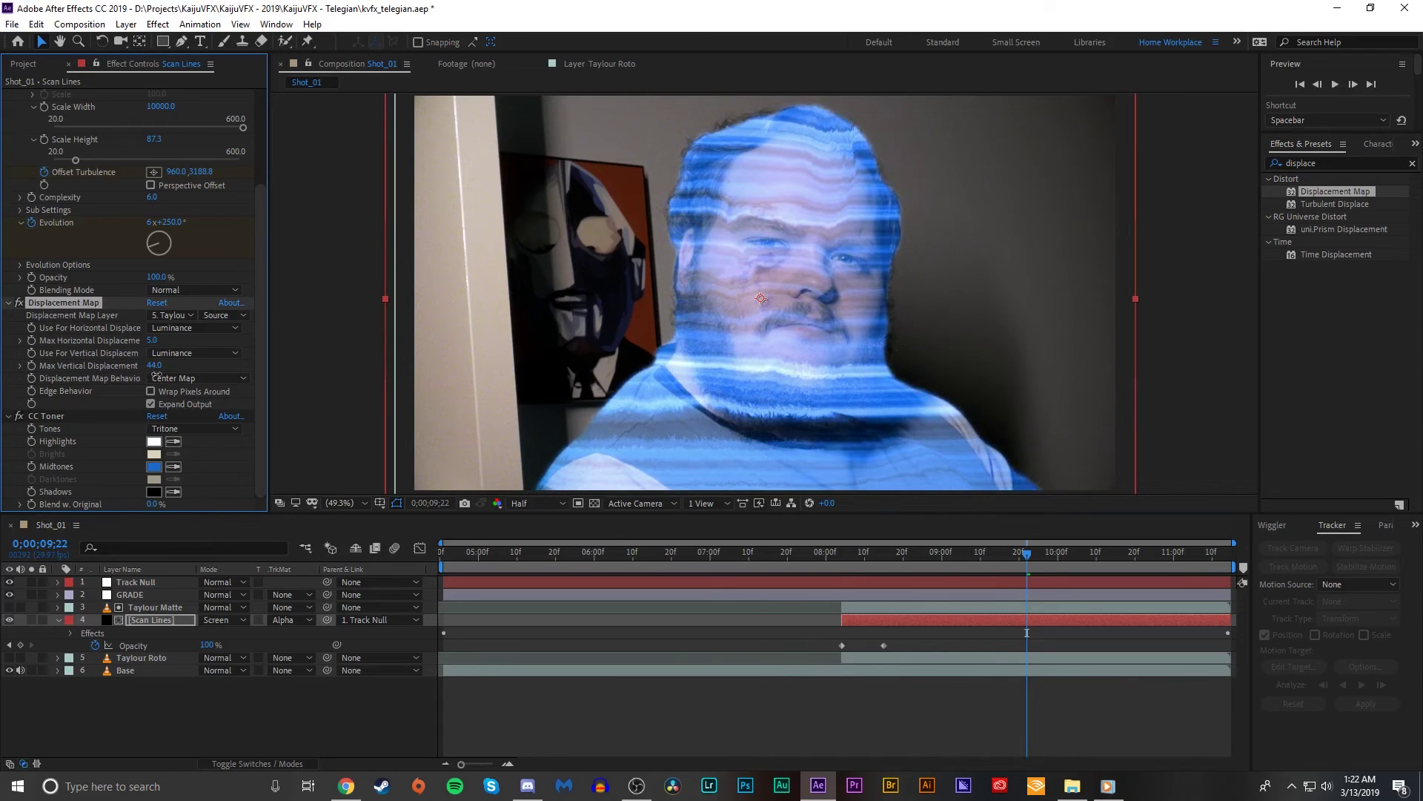
left_click(802, 556)
key("space")
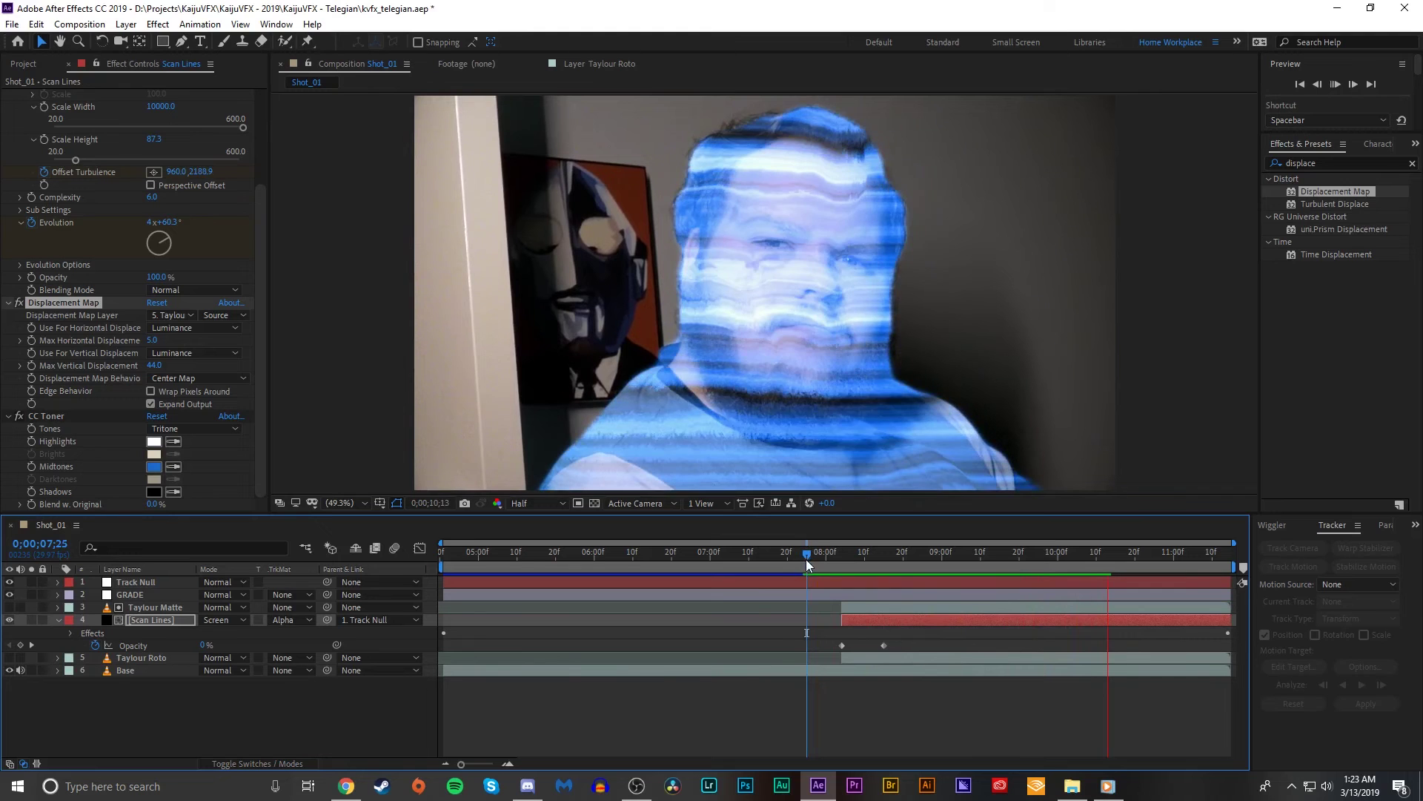
left_click_drag(808, 563, 906, 567)
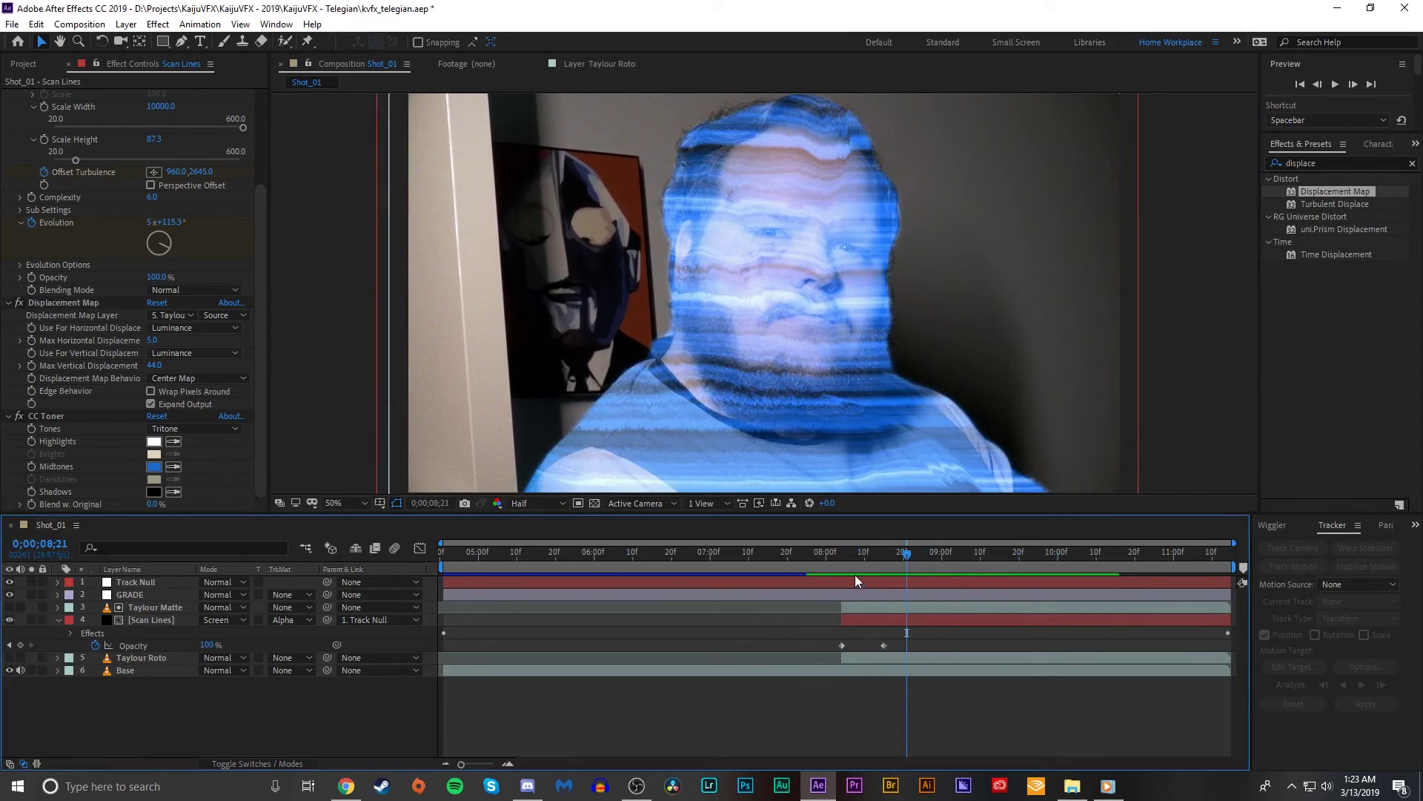
- Duplicate the Roto layer, rename the copy with "Base" in place of "Roto 2", and place it directly below the original
left_click(163, 657)
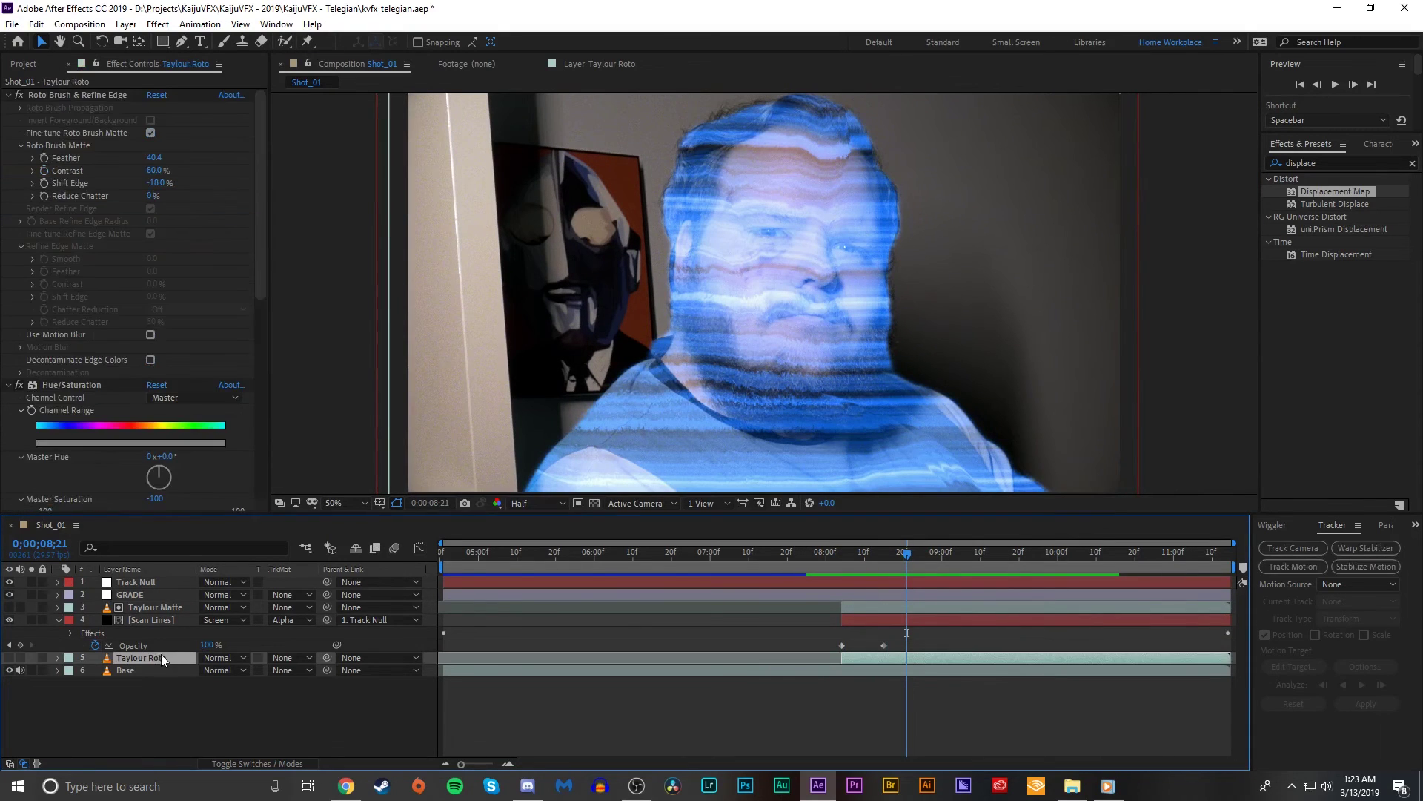
left_click(166, 608)
left_click(156, 659)
right_click(175, 656)
key("Escape")
key("ctrl+d")
key("Return")
left_click_drag(158, 666, 151, 670)
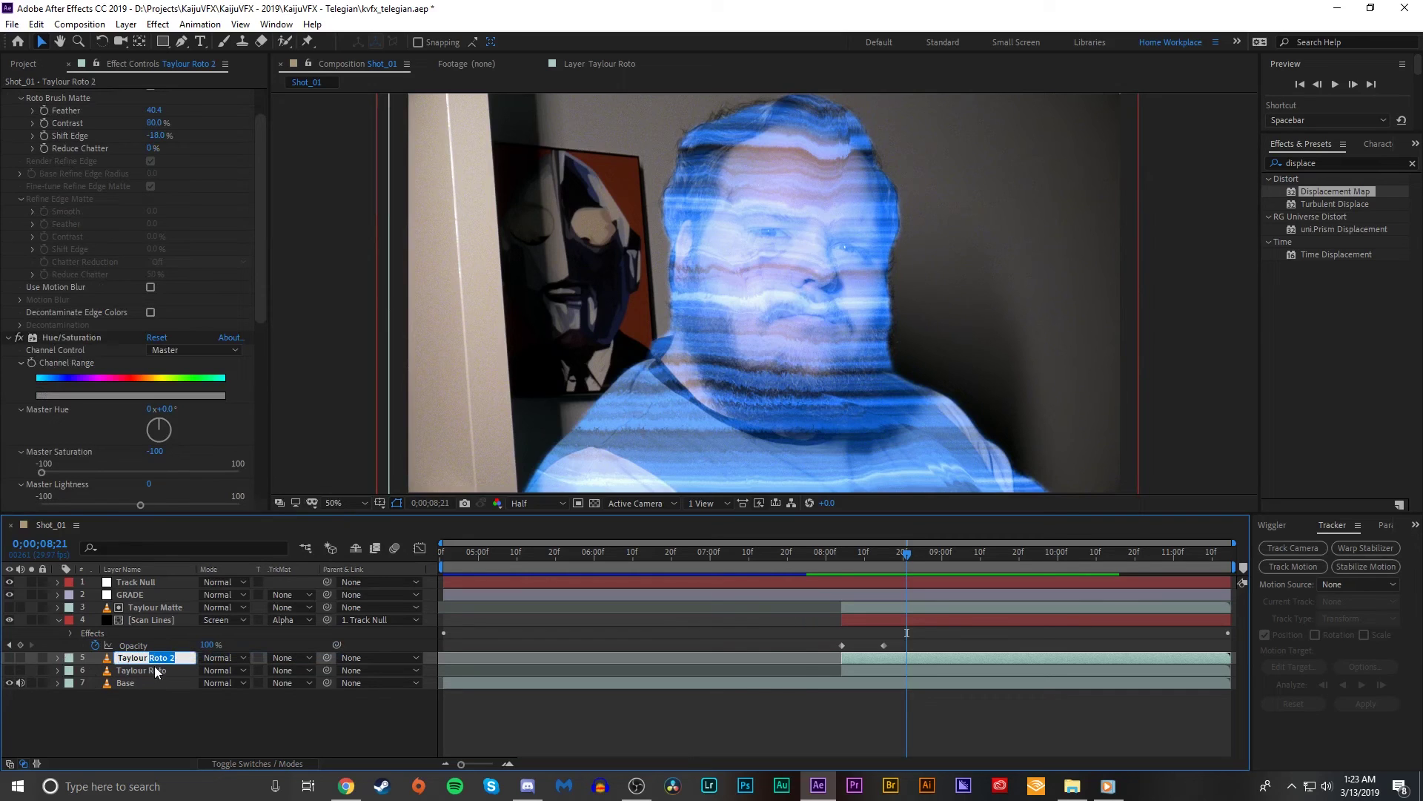
type("Base")
key("Return")
left_click_drag(152, 658, 154, 677)
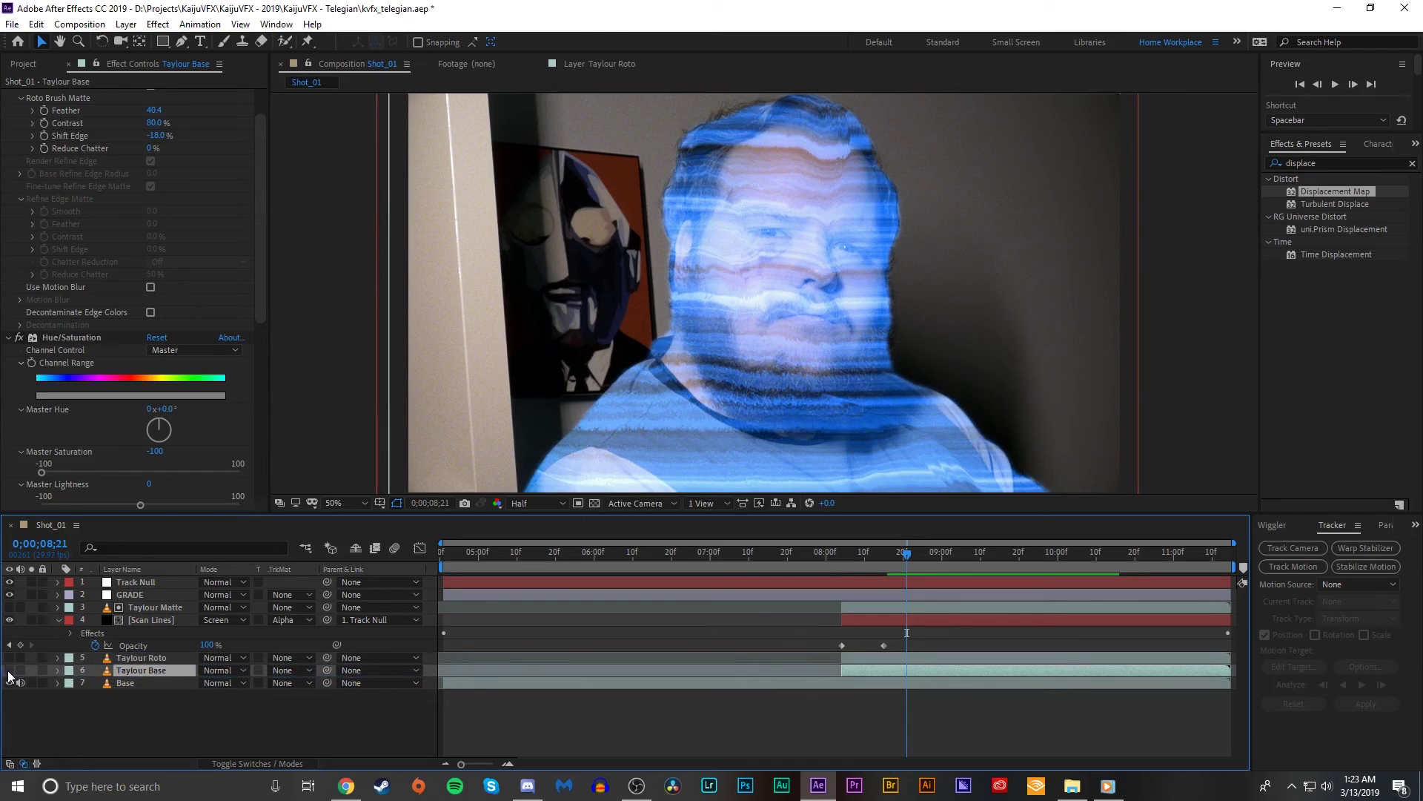
- Make the new Base copy visible, solo it, and delete its Hue/Saturation and the effect following it, leaving only Roto Brush & Refine Edge
left_click(9, 671)
left_click(31, 670)
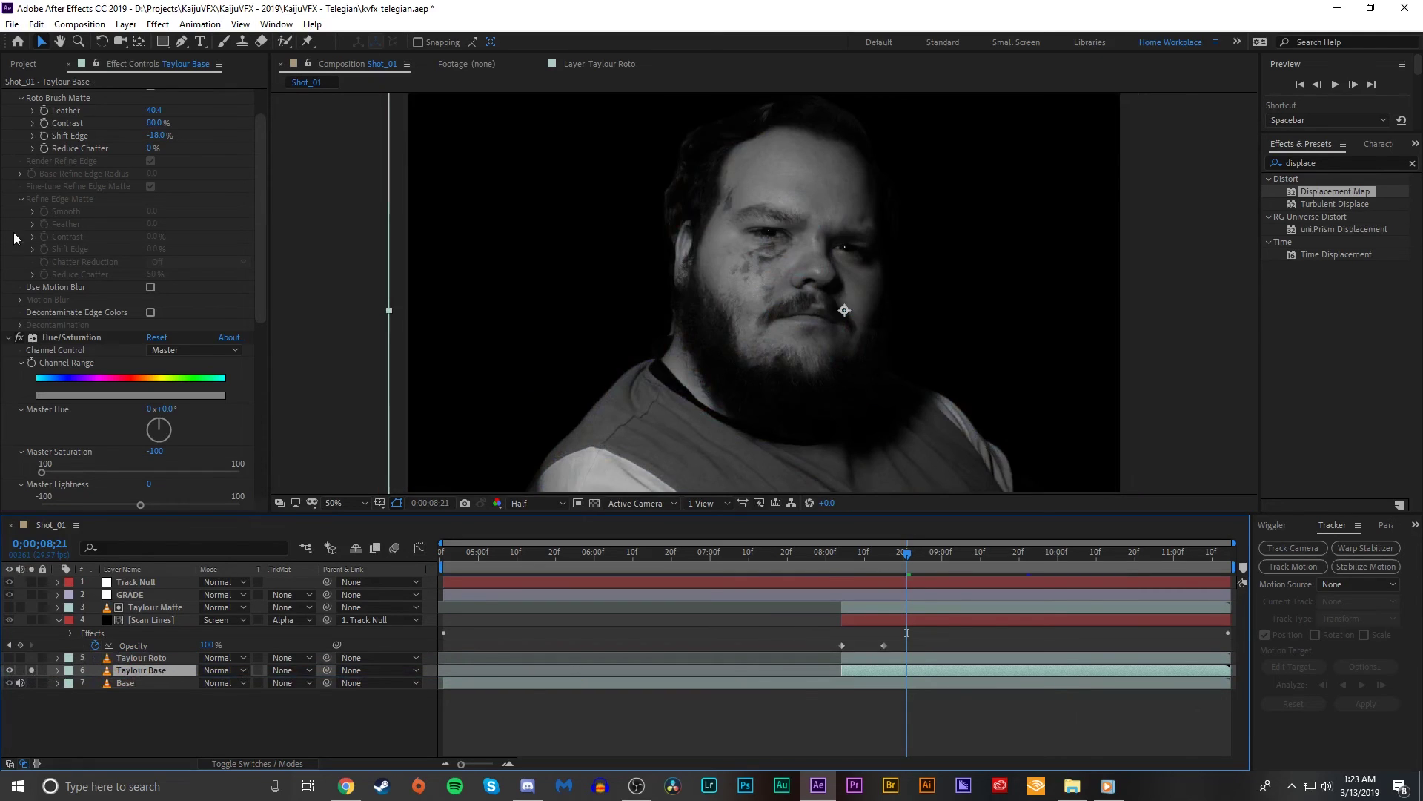
left_click(86, 338)
key("Delete")
left_click(93, 338)
key("Delete")
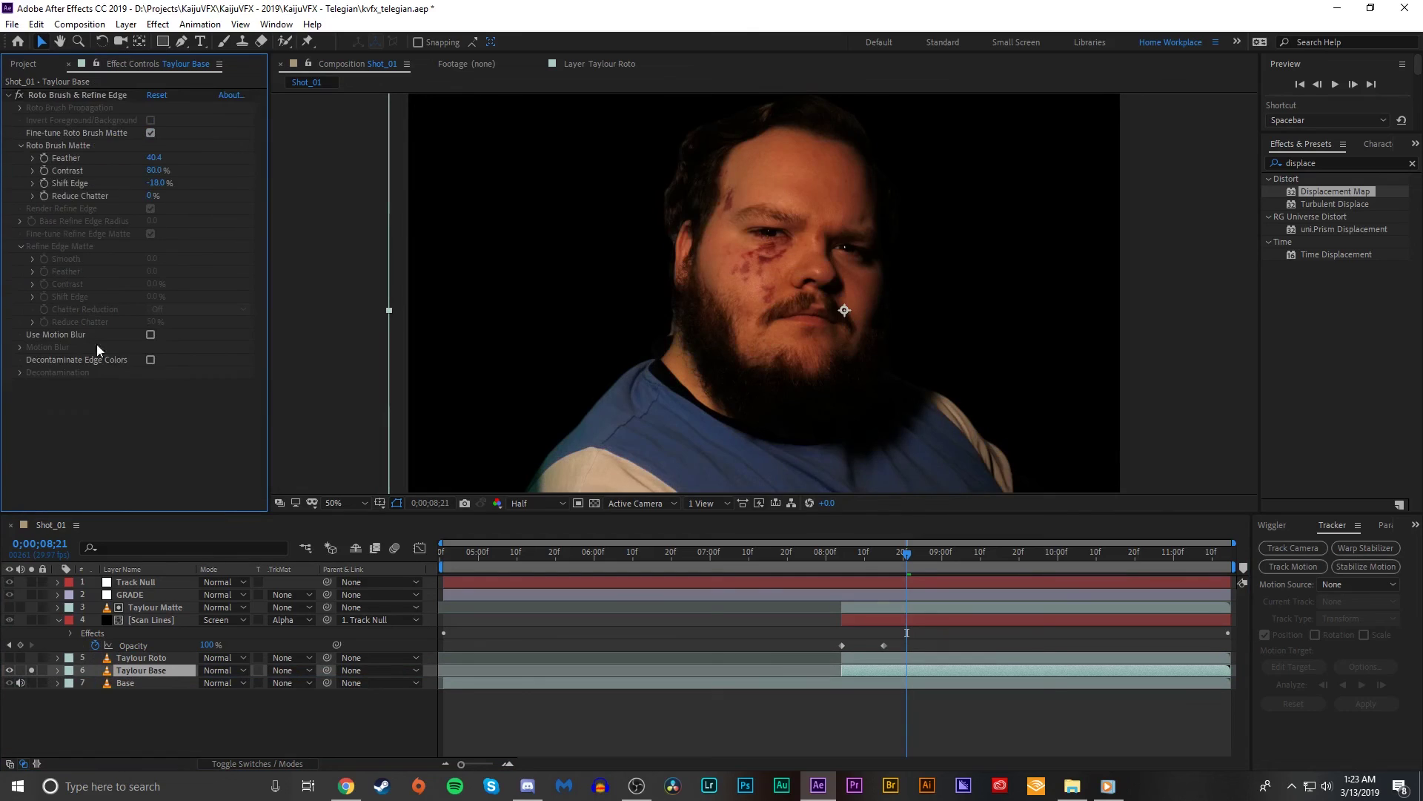
- Apply CC Toner to the roto Base copy with saturated blue Midtones, and view it unsoloed under the scan lines
left_click(1327, 163)
type("cc t")
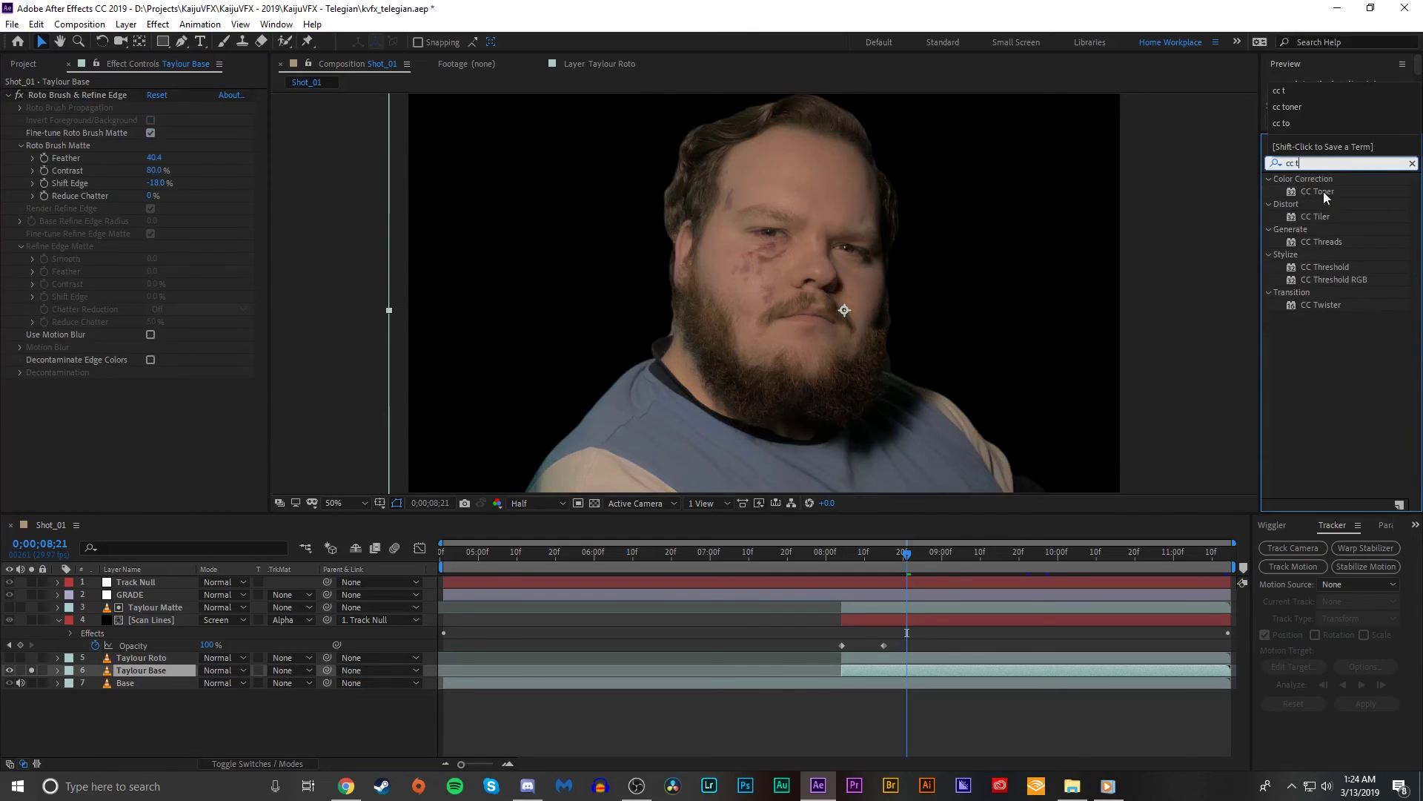
double_click(1319, 191)
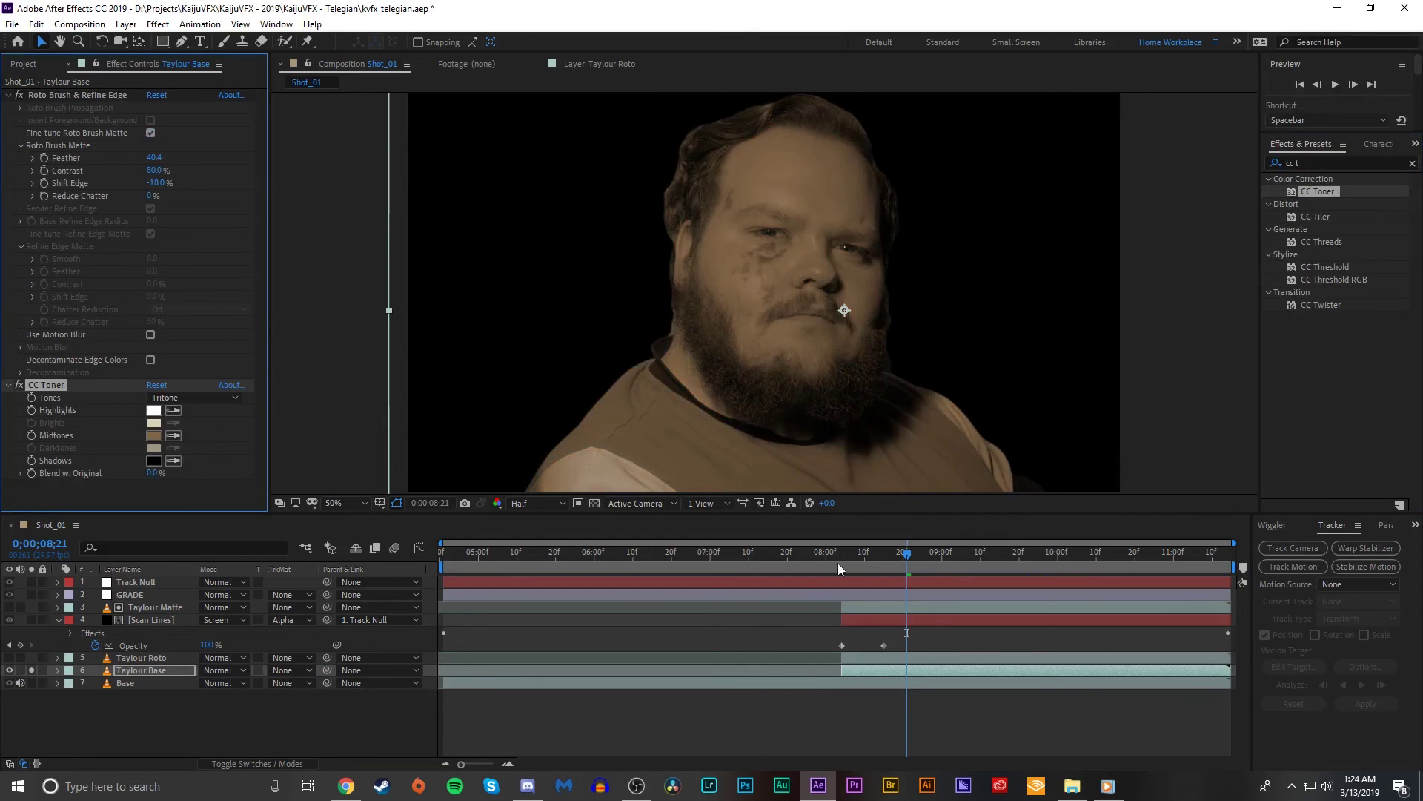
left_click(159, 437)
mouse_move(1132, 234)
left_mouse_down()
mouse_move(1135, 212)
mouse_move(1070, 121)
mouse_move(1099, 149)
mouse_move(1095, 173)
left_mouse_up()
left_click(1252, 134)
scroll(897, 356, "down", 1)
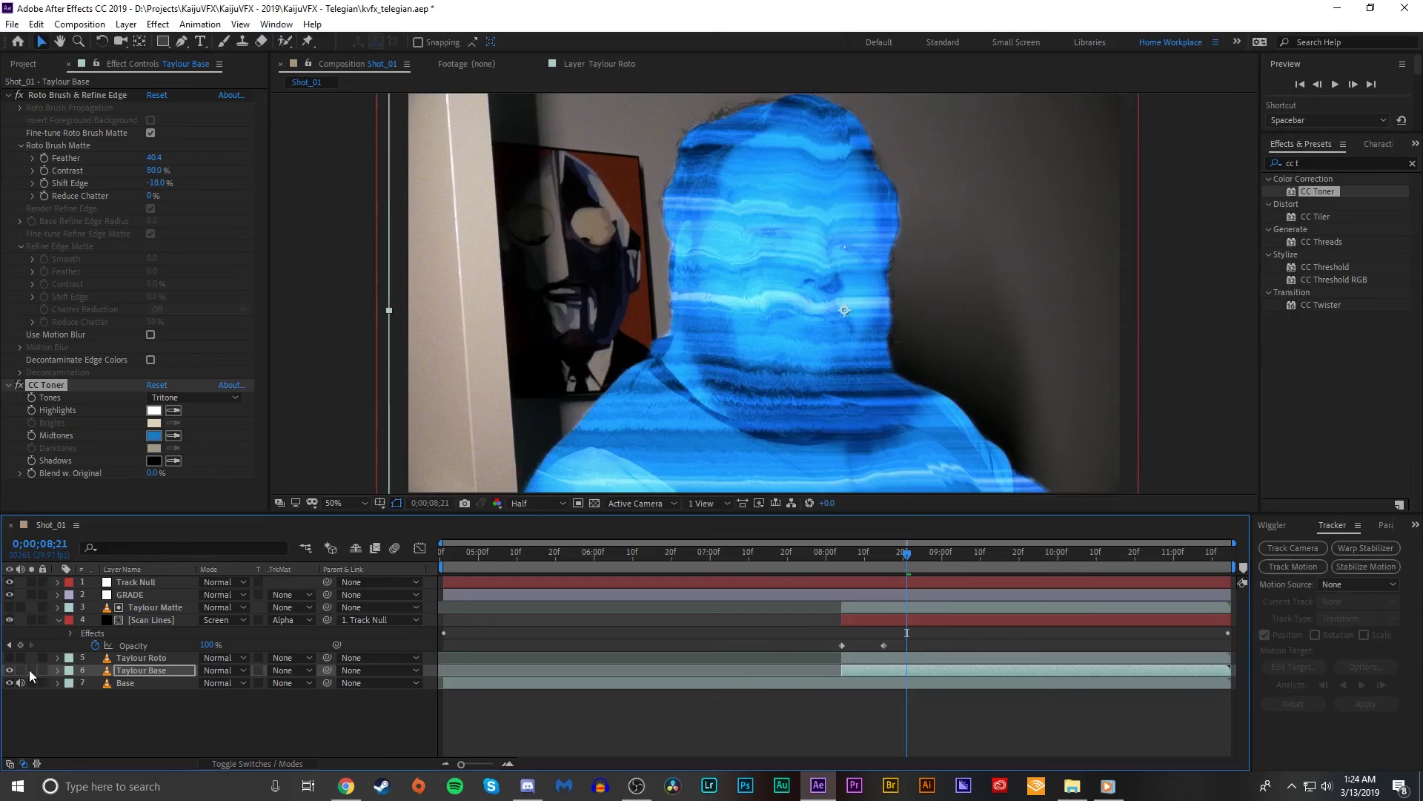
- Lighten CC Toner's Midtones to 88CBFF and set Blend w. Original to 100.0%, after trying 84.0%
key("period")
left_click_drag(154, 473, 188, 469)
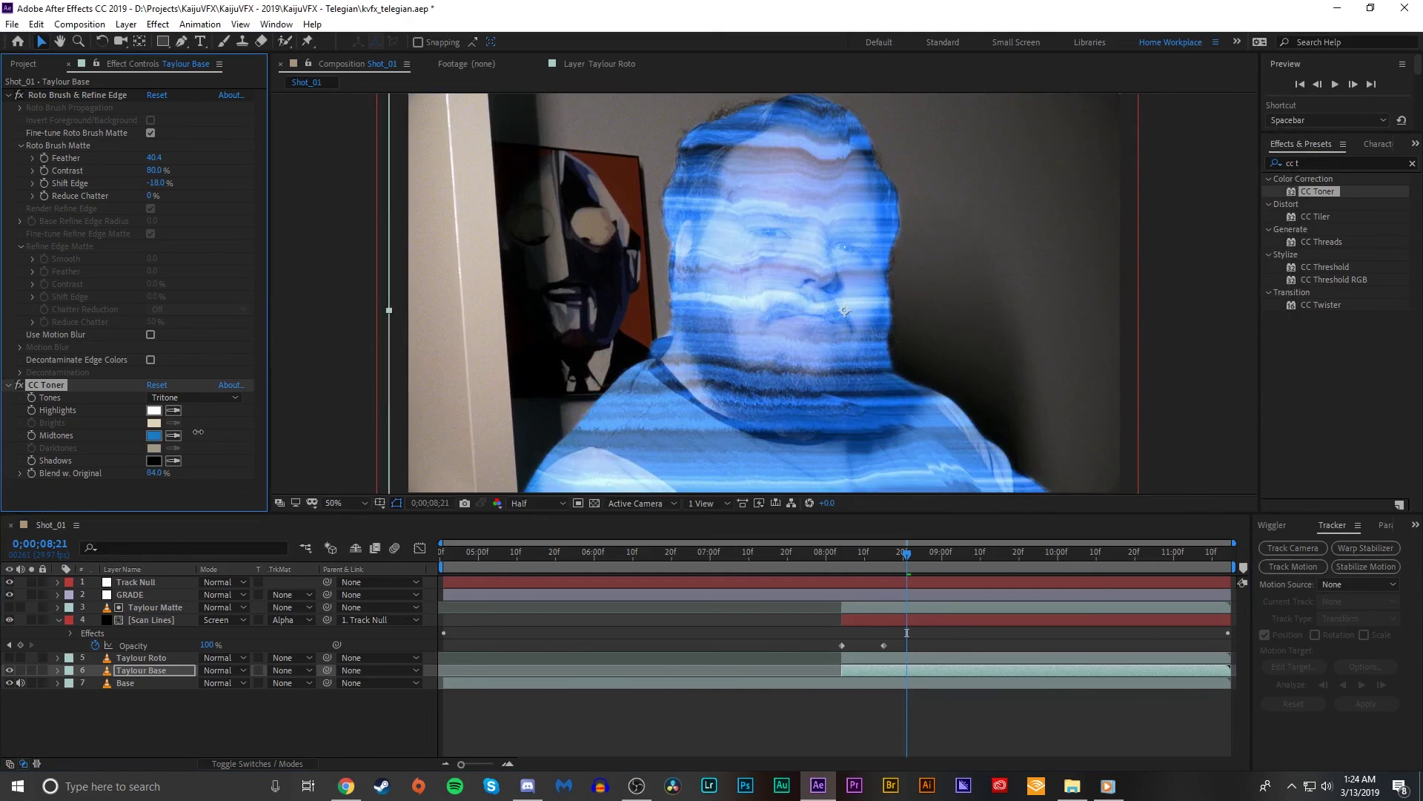
left_click(154, 435)
left_click(1045, 123)
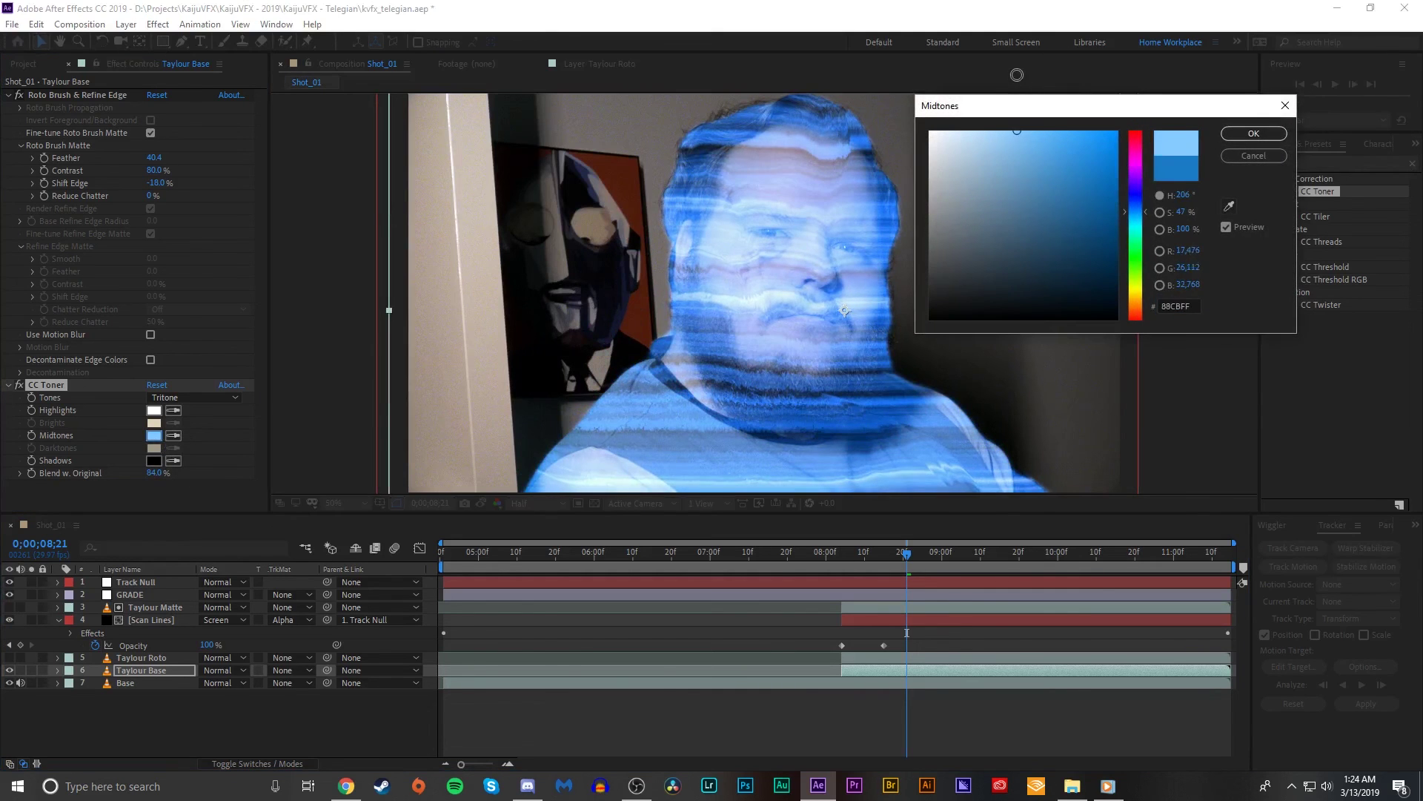
left_click(1254, 134)
left_click_drag(178, 471, 215, 470)
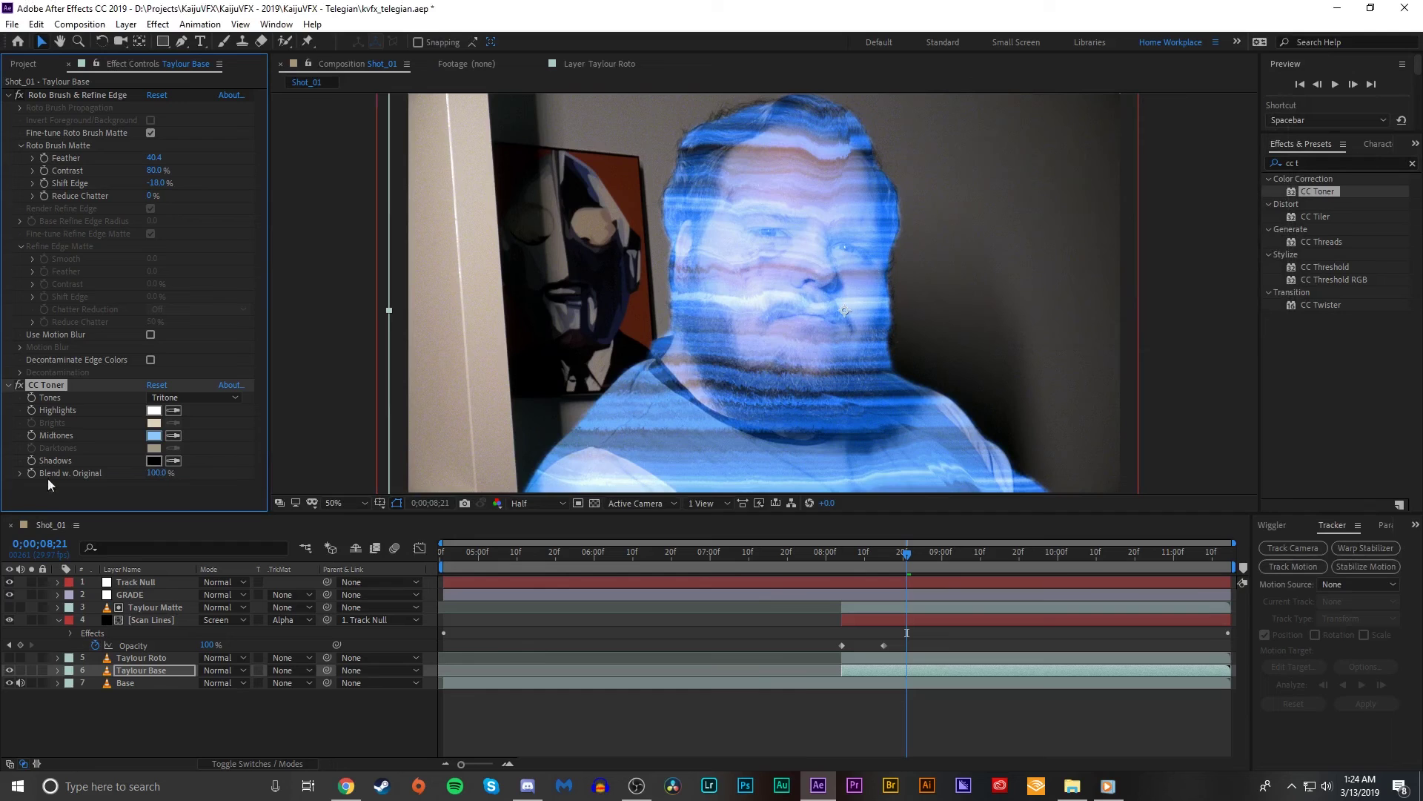
- Keyframe CC Toner's Blend w. Original at 100.0% on 0;00;08;04 and 46.0% on 0;00;08;15
left_click(842, 566)
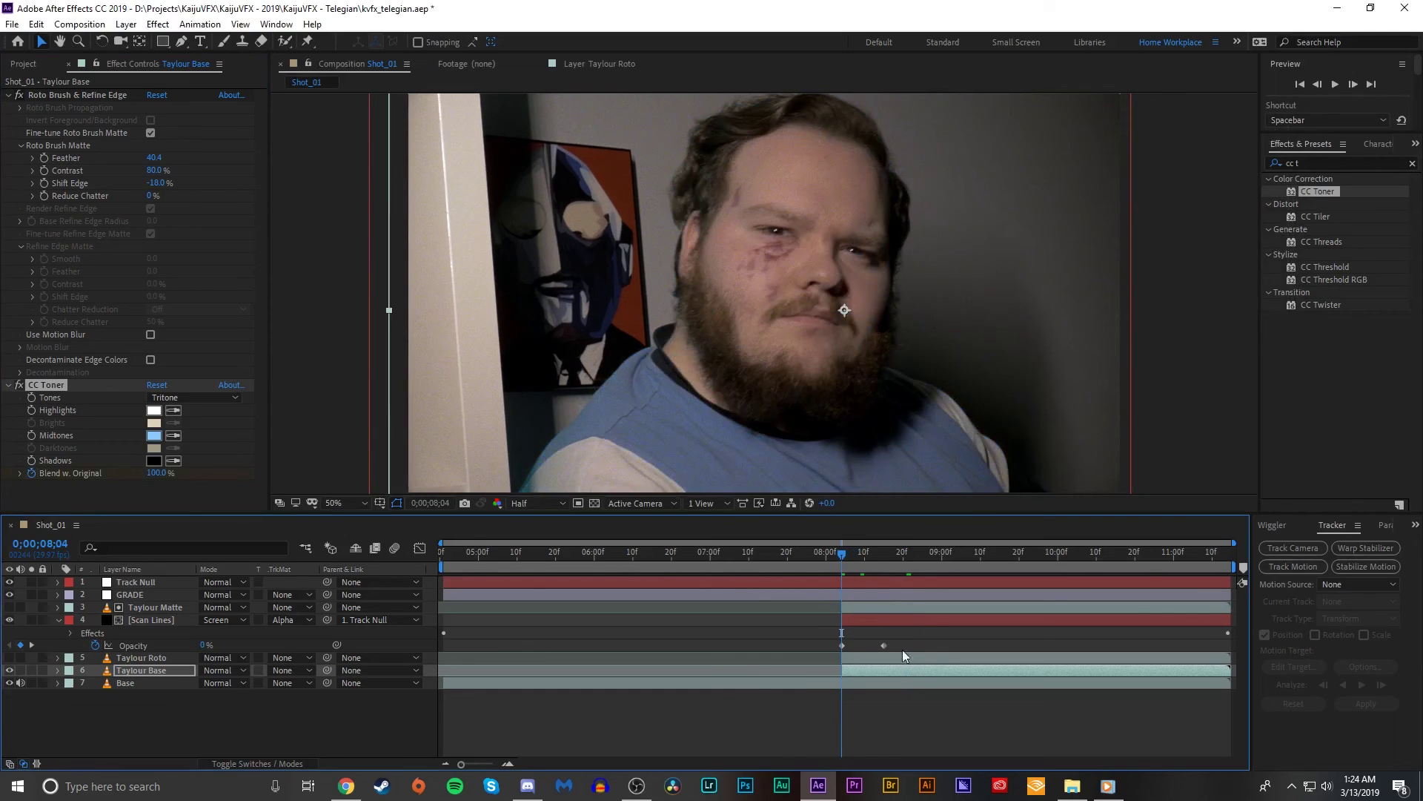
key("u")
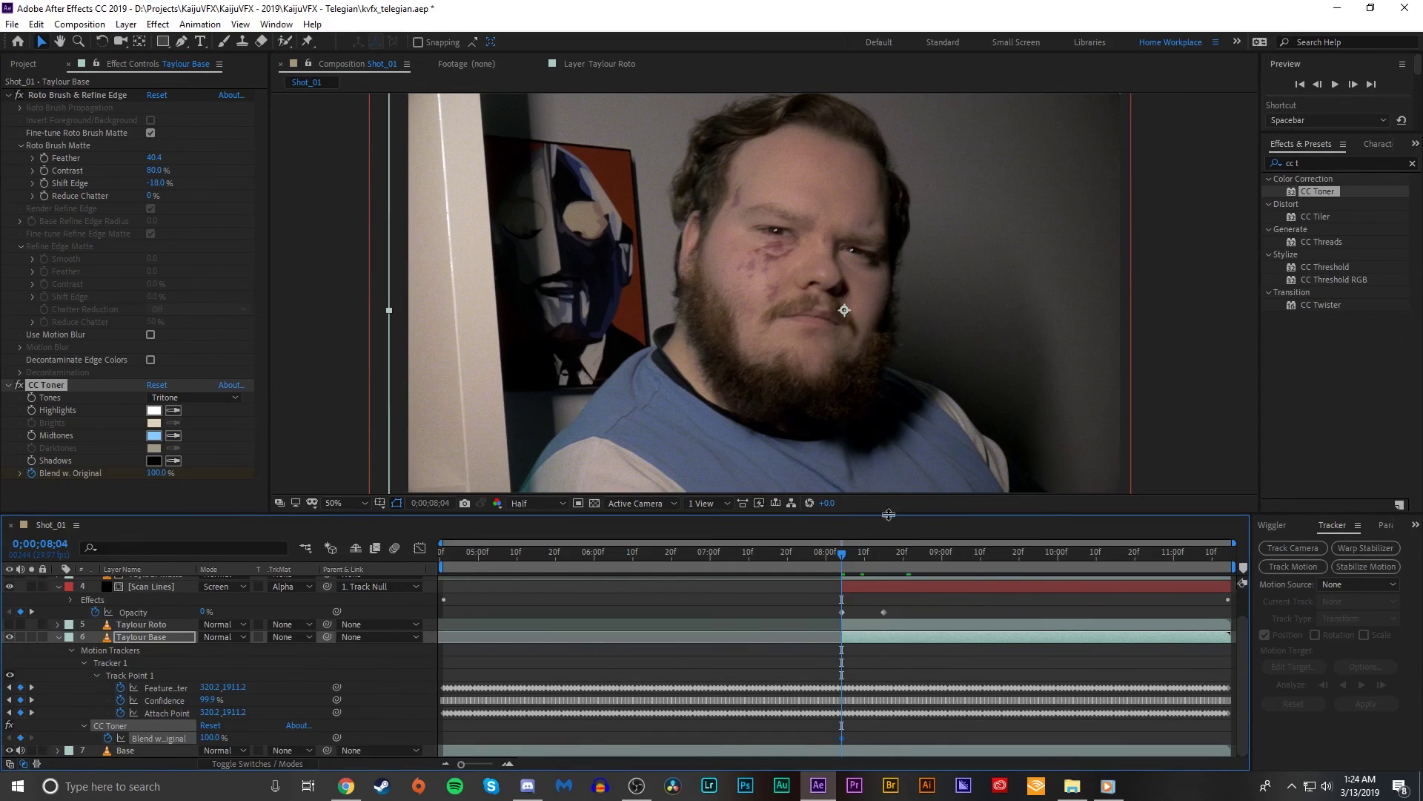
left_click(884, 567)
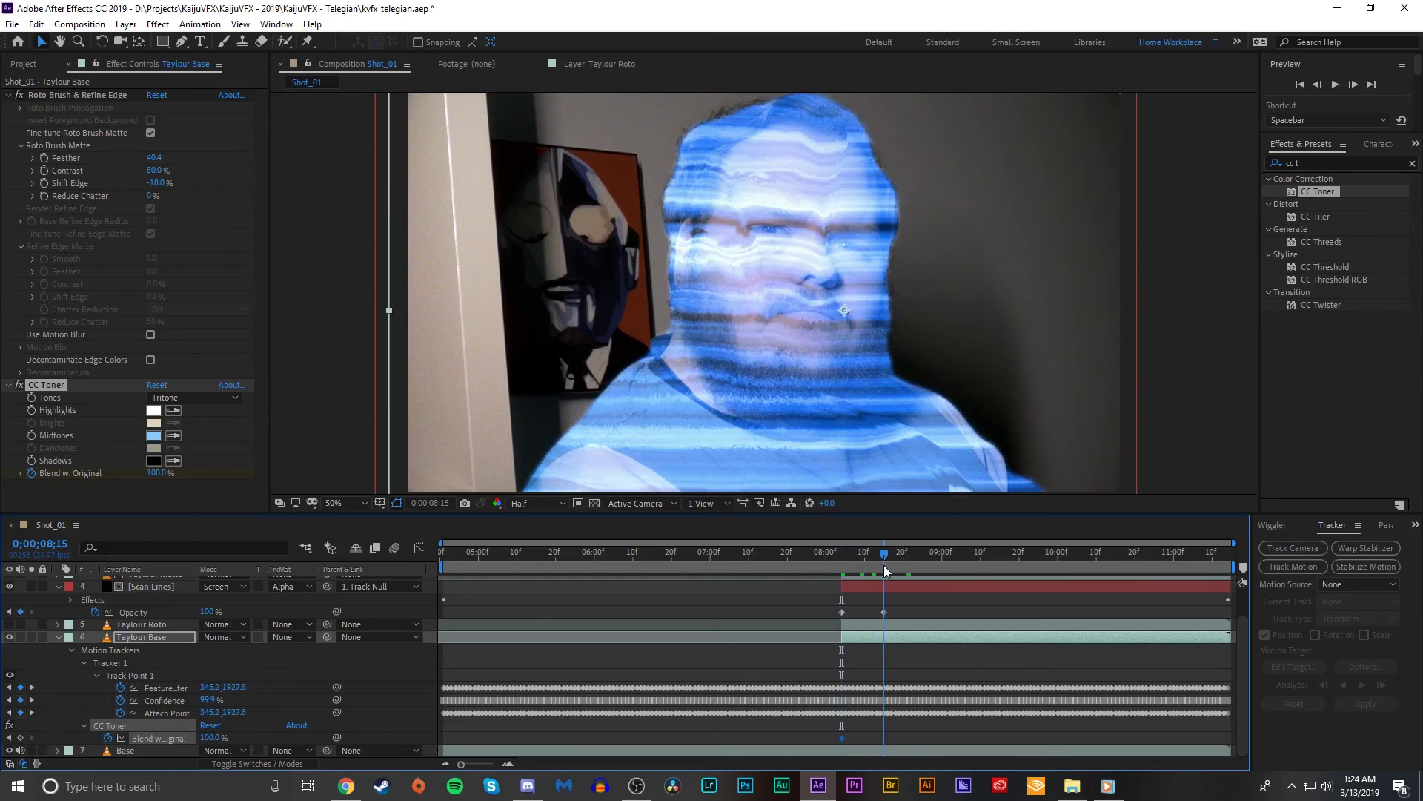
left_click_drag(199, 737, 80, 723)
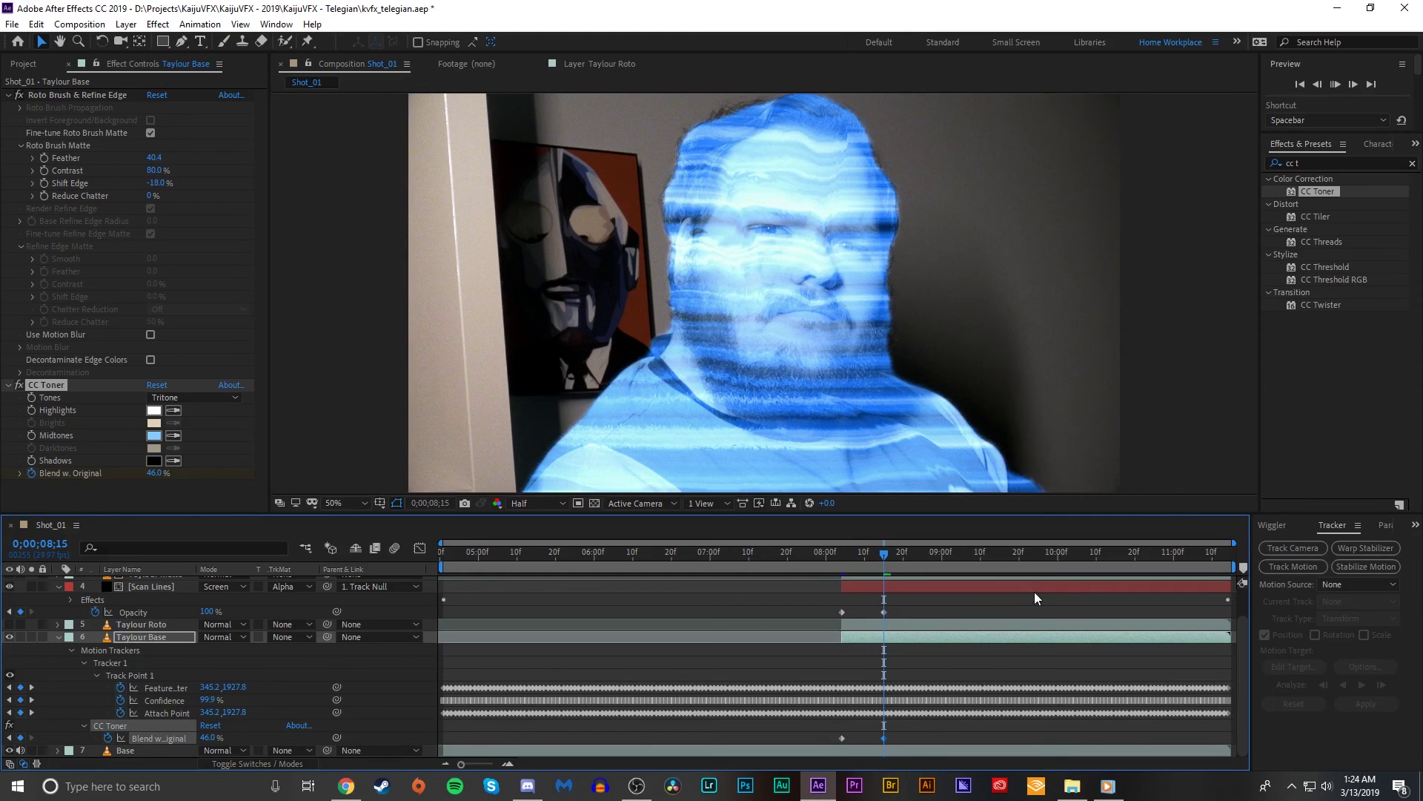
- Preview the toned hologram transition and inspect the frames at 0;00;09;21 and 0;00;11;00
key("space")
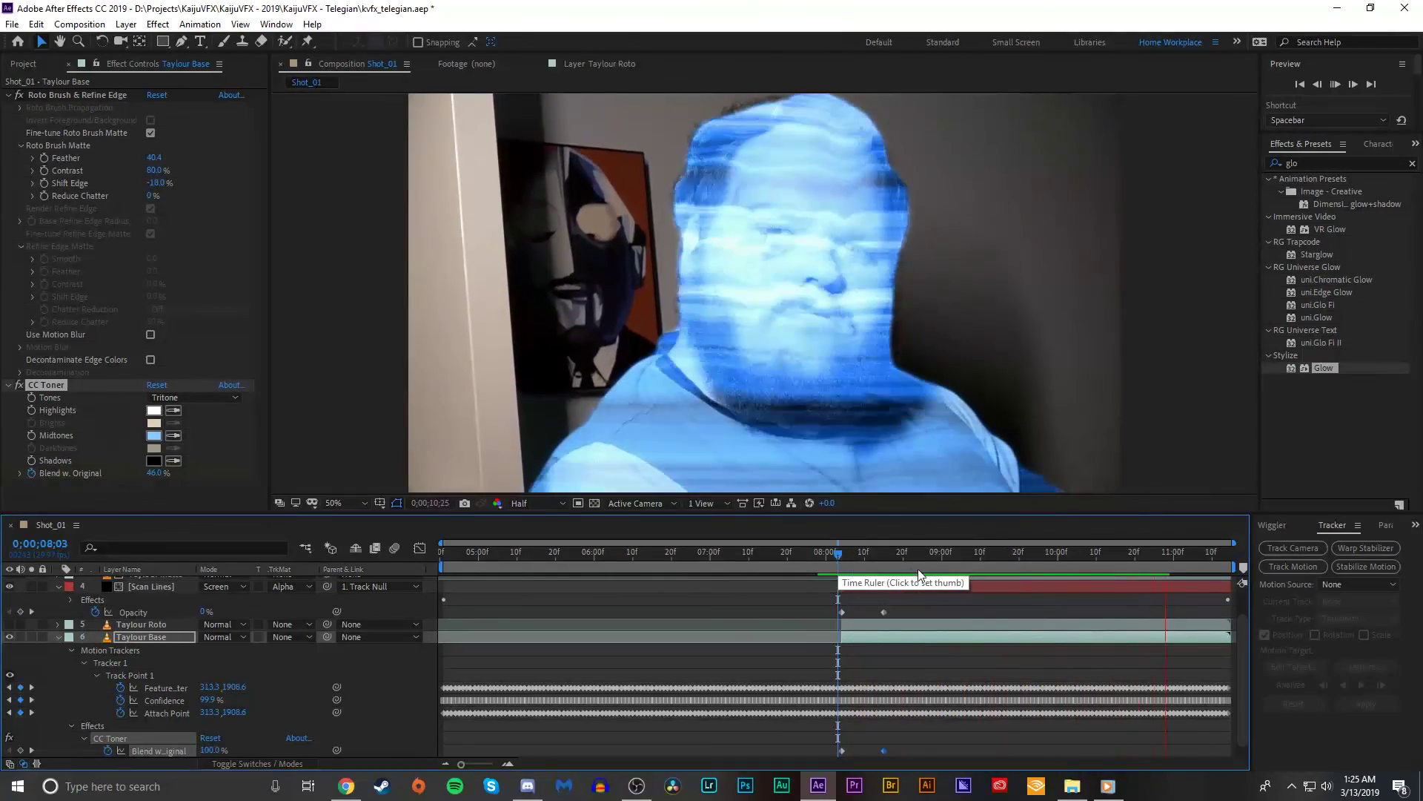
key("space")
left_click_drag(964, 547, 1053, 554)
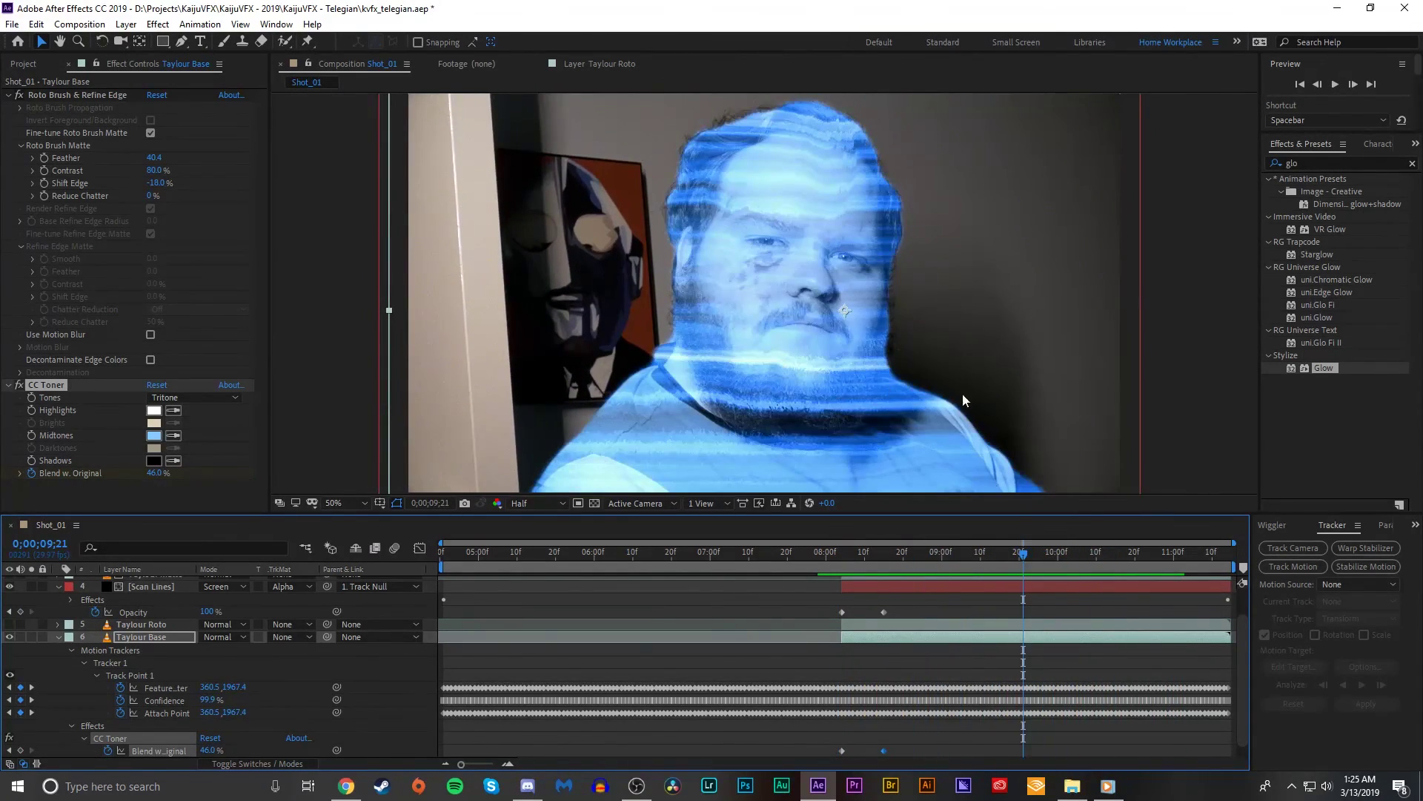
scroll(692, 716, "up", 3)
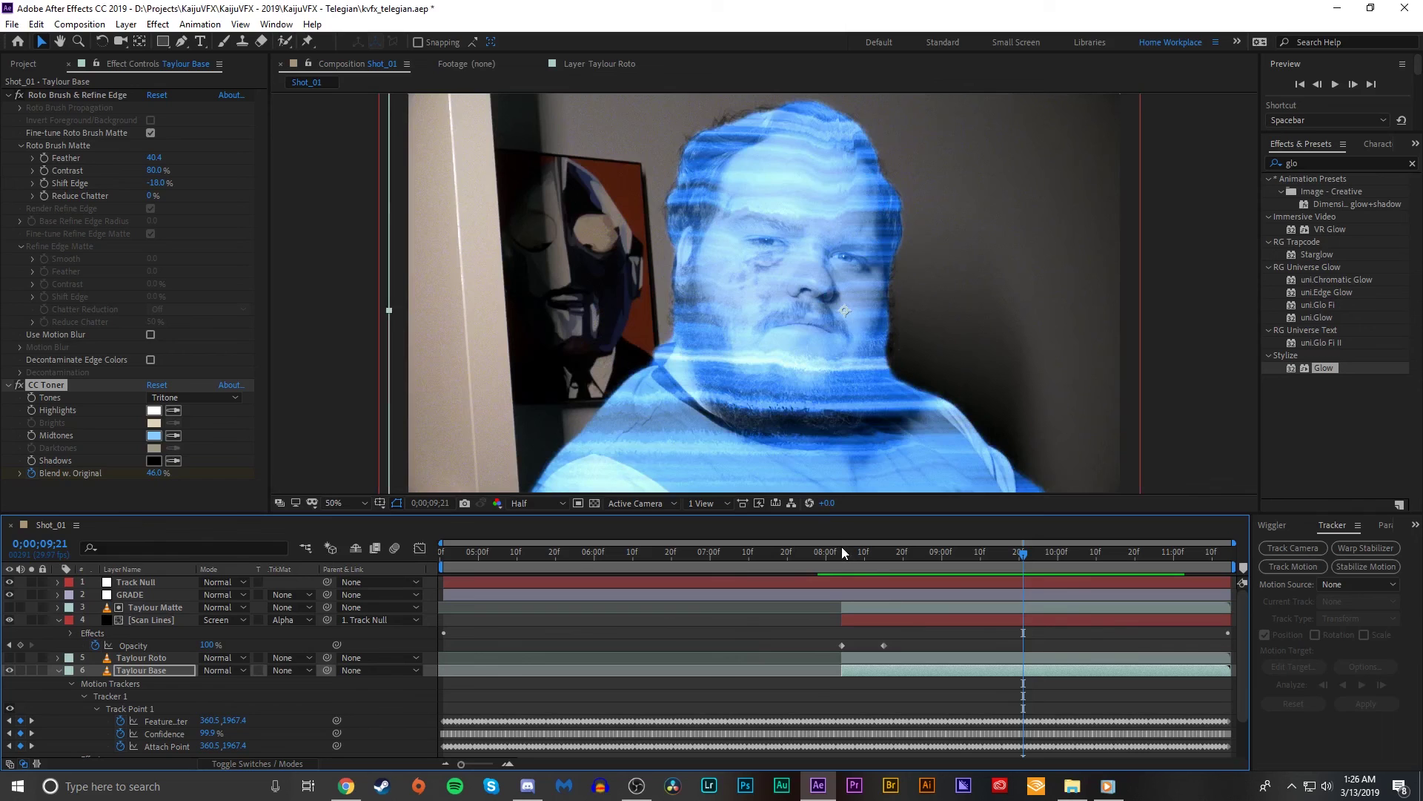
scroll(920, 427, "up", 3)
scroll(867, 348, "down", 3)
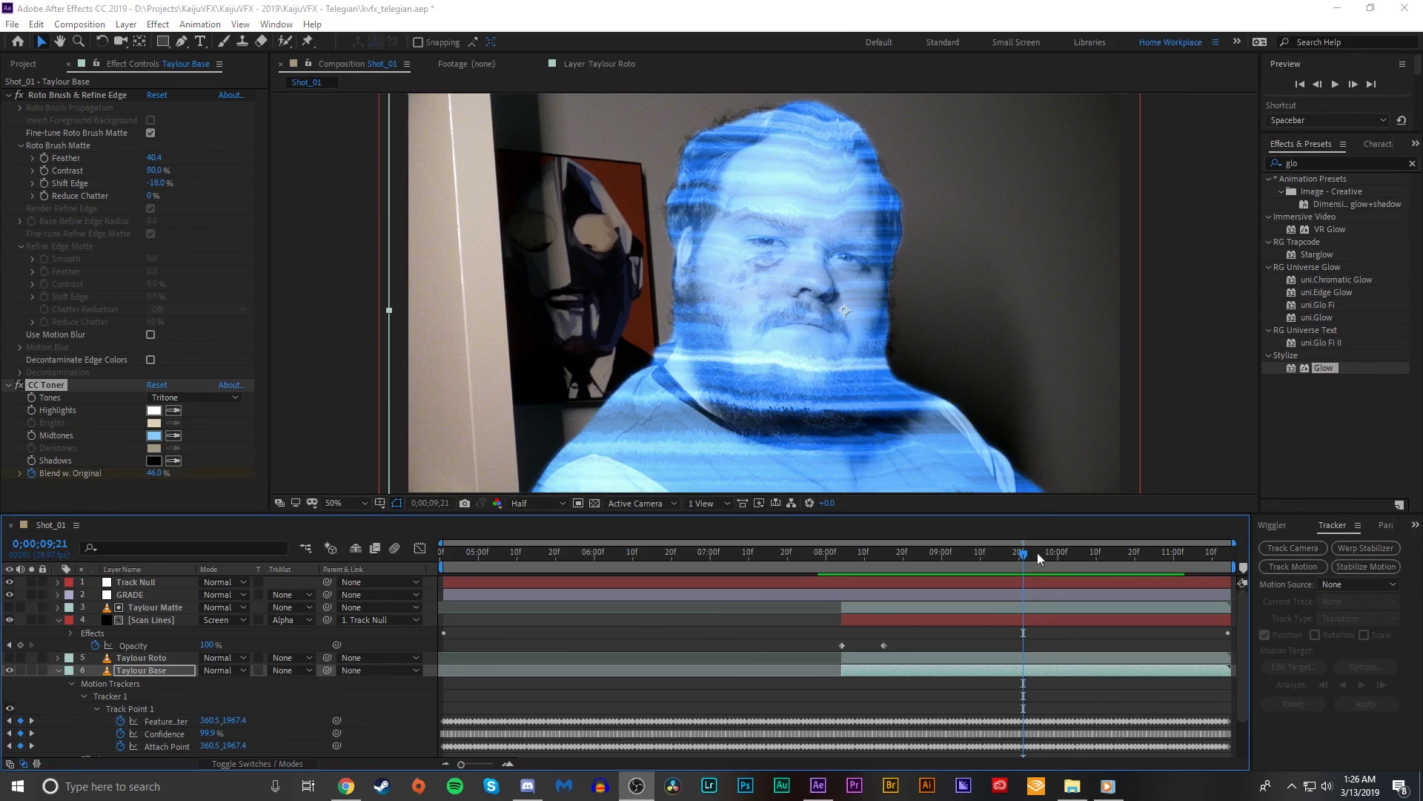
left_click_drag(1024, 563, 1172, 567)
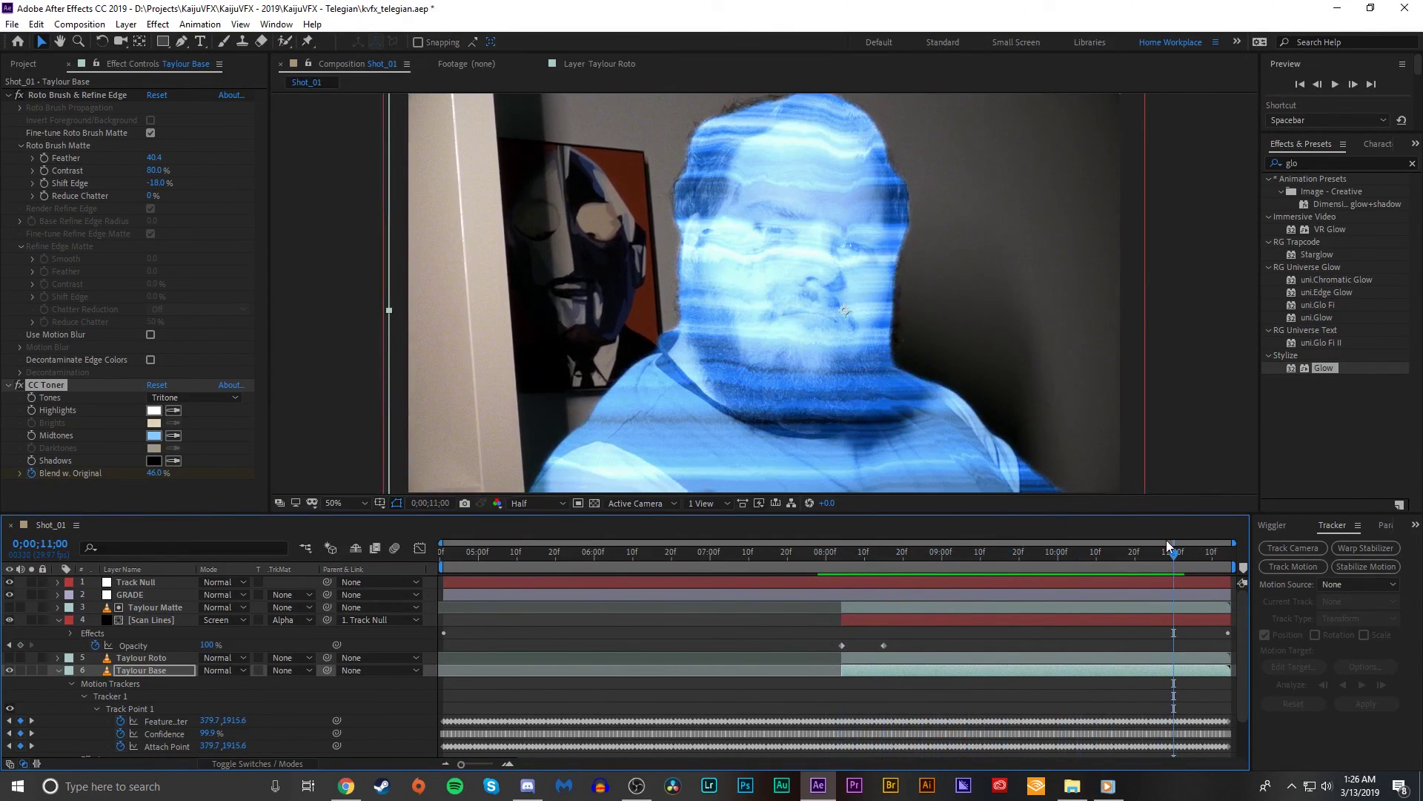